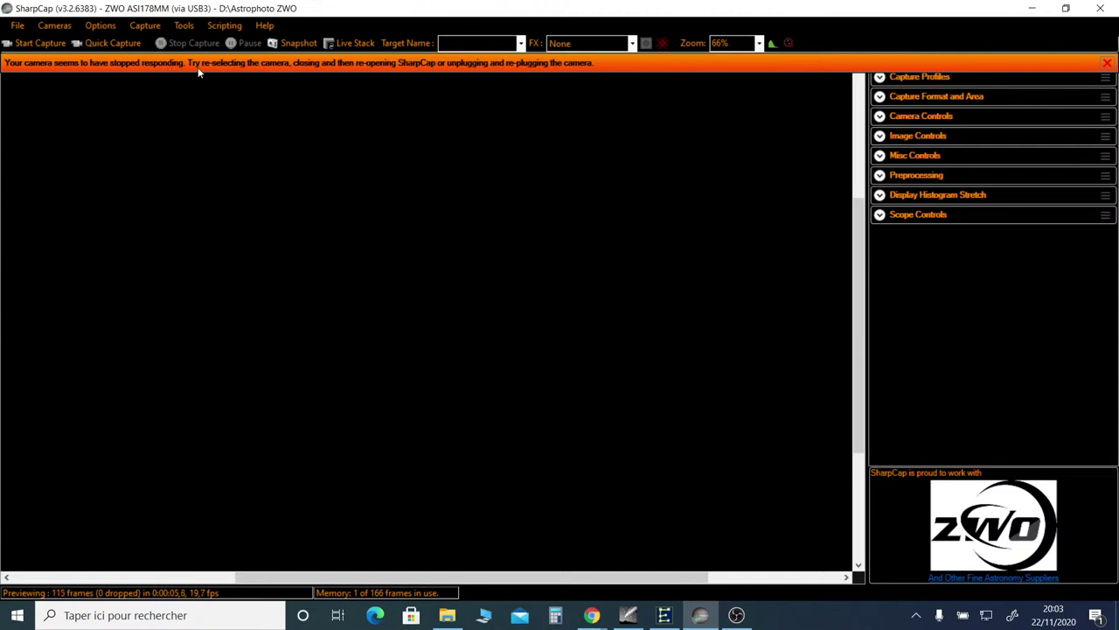
Try re-selecting the ZWO ASI178MM camera, and restart SharpCap.
click(55, 25)
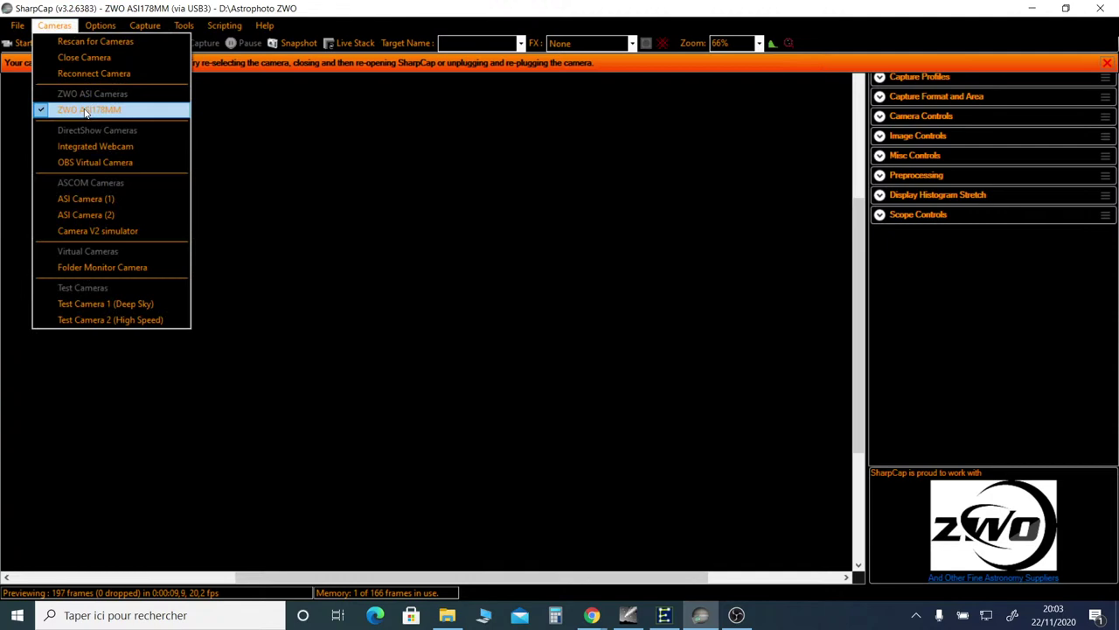
click(85, 112)
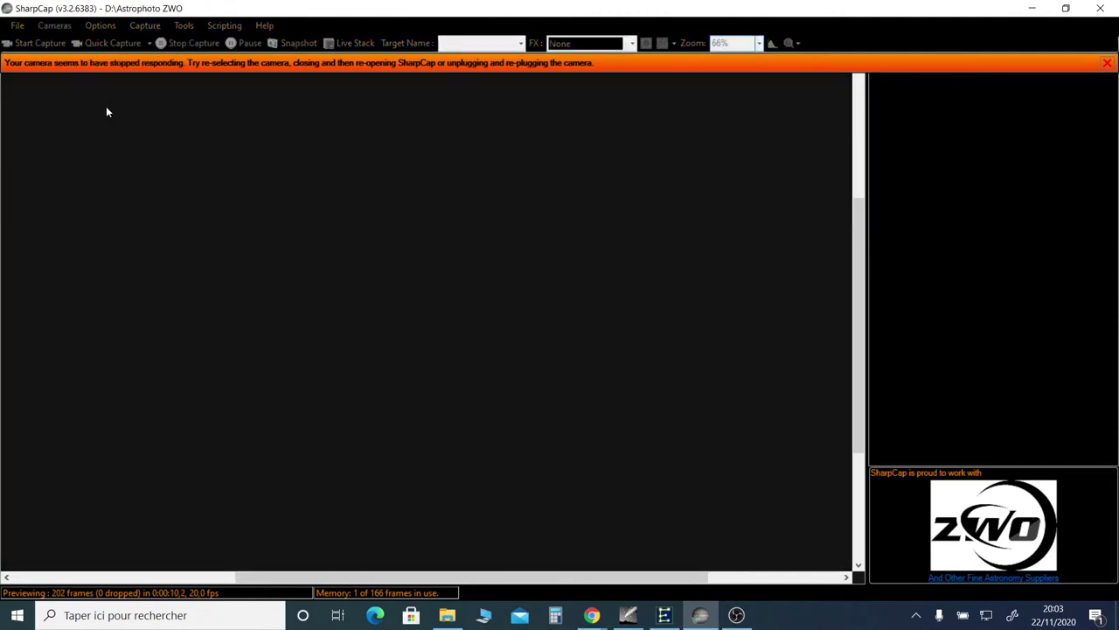
click(1100, 8)
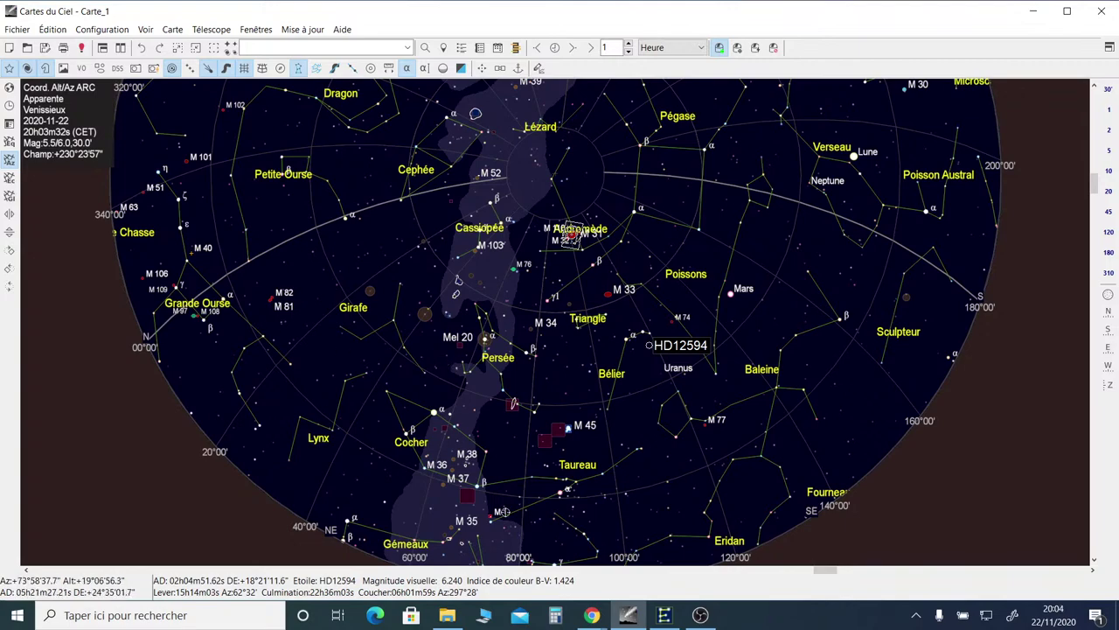
click(1033, 11)
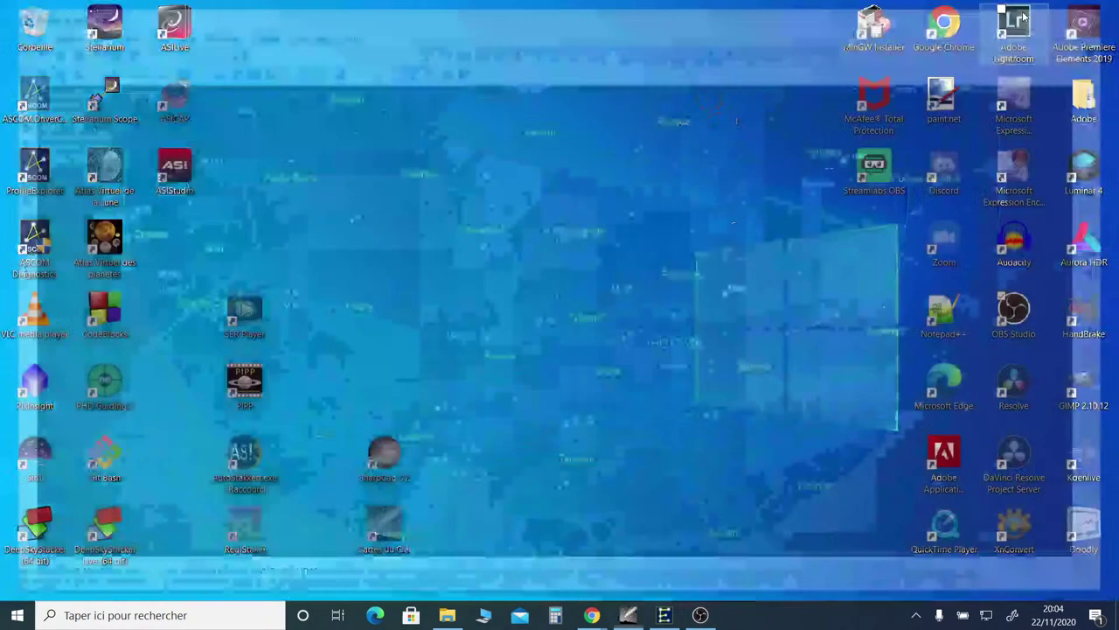
click(384, 455)
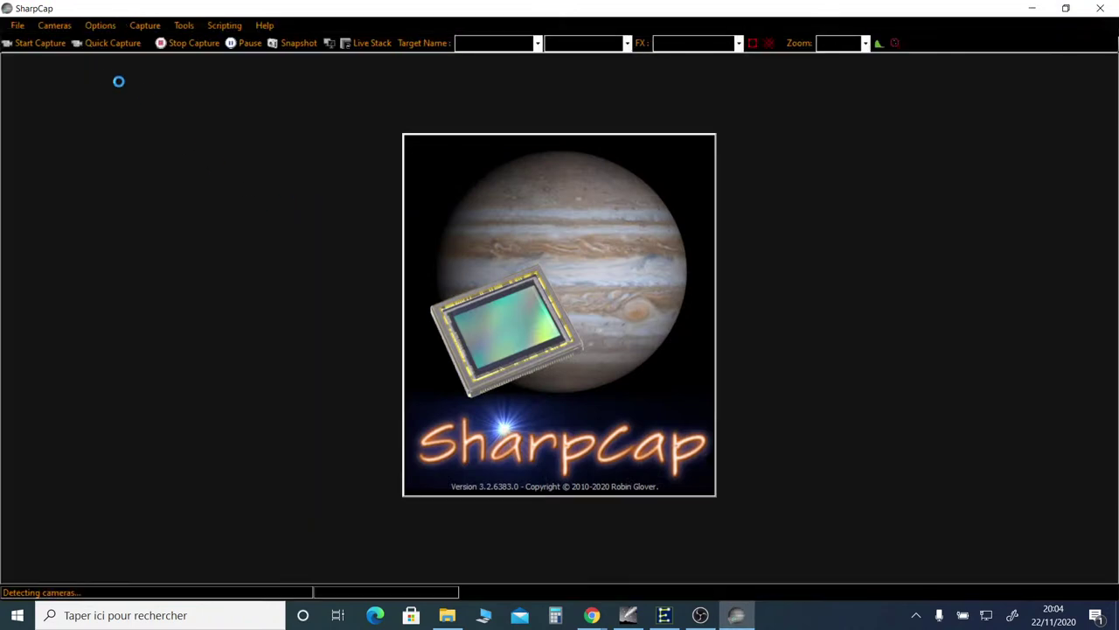
Connect the ZWO ASI178MM camera and set the preview zoom to Auto.
click(53, 27)
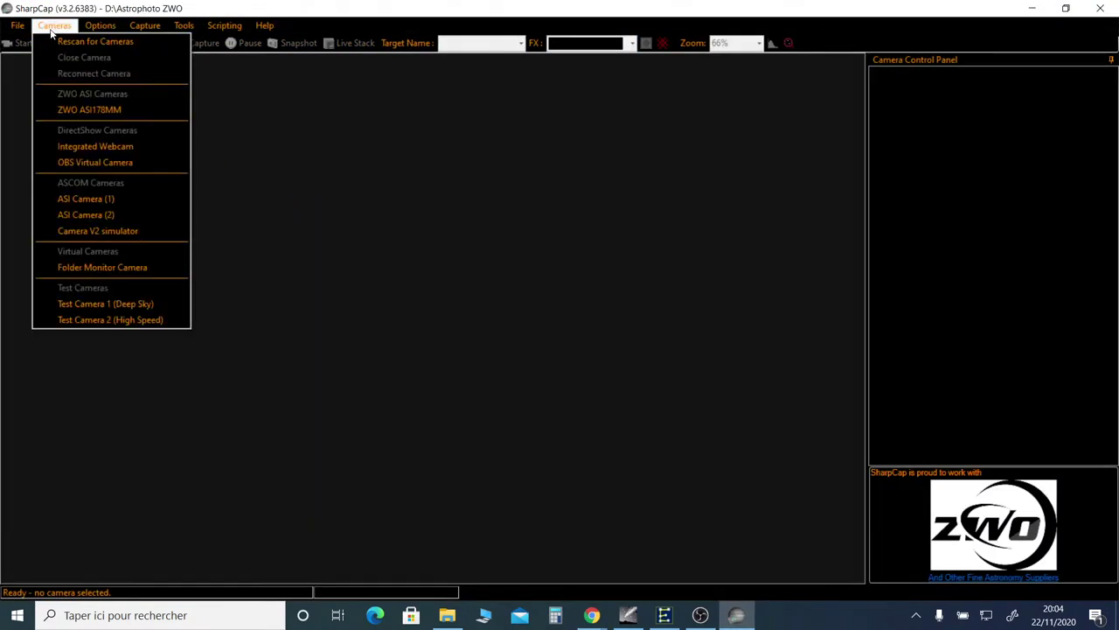
click(75, 110)
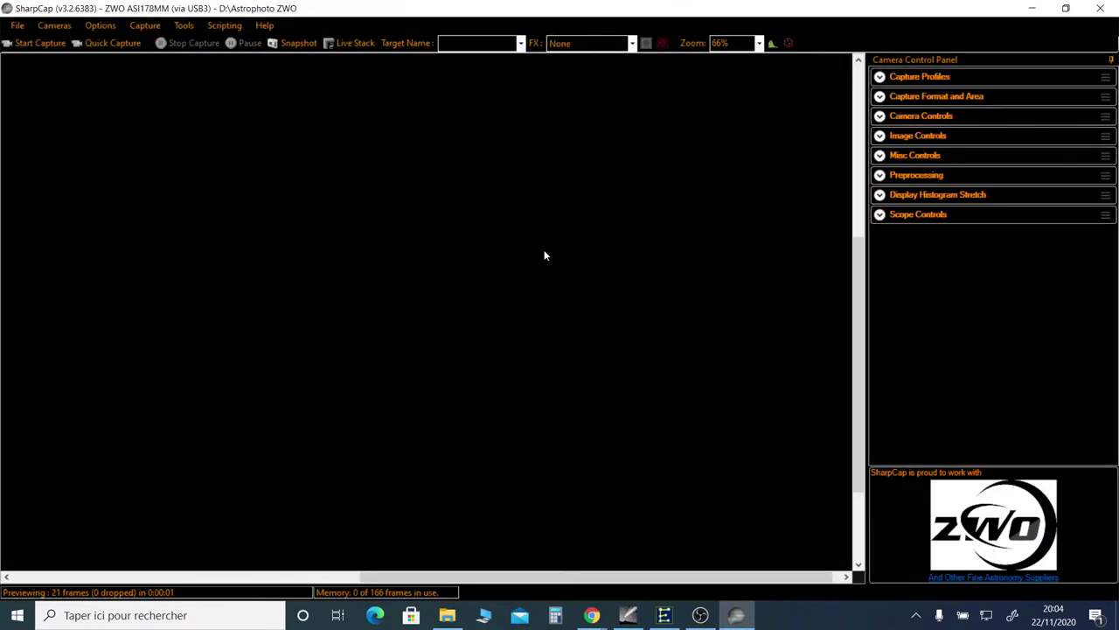
click(750, 45)
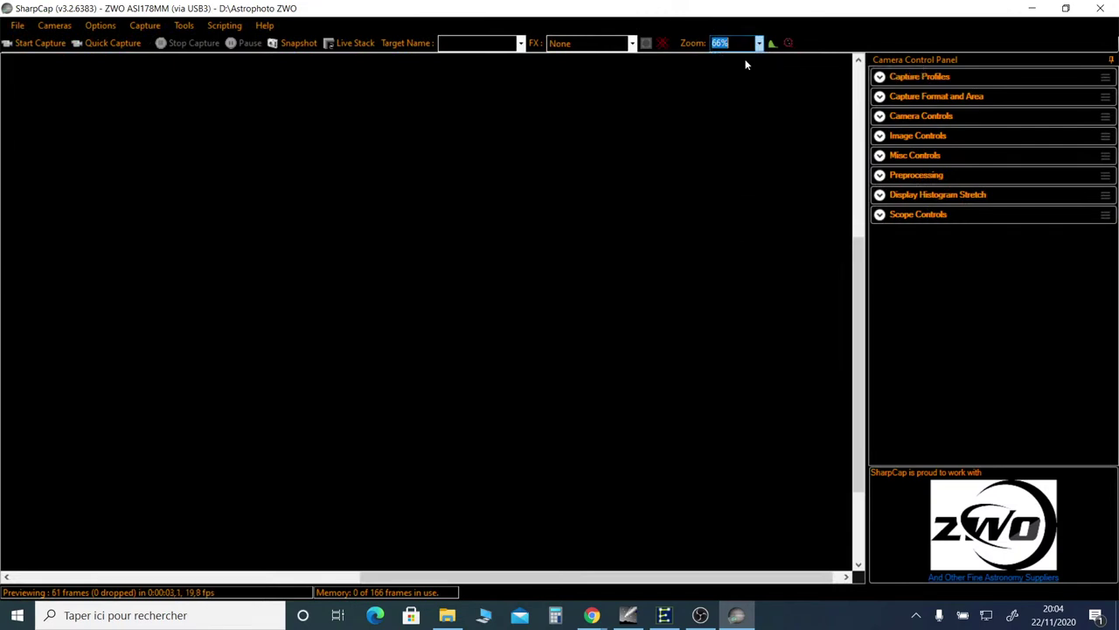
click(747, 58)
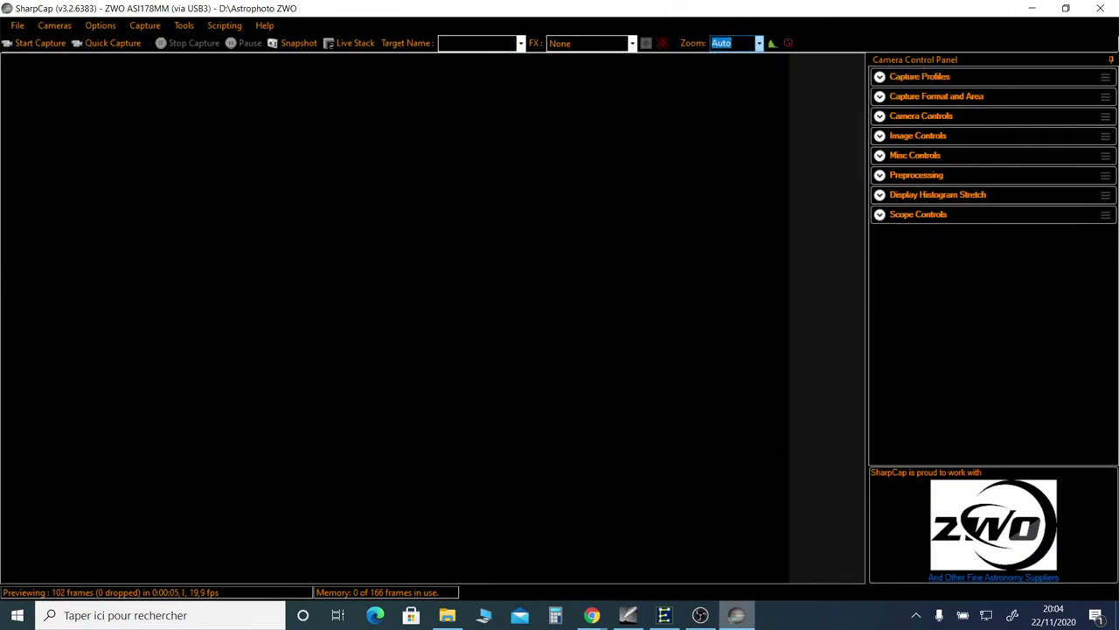
Switch to File Explorer and examine the raw frames stored in the 18_22_44 capture folder.
click(449, 616)
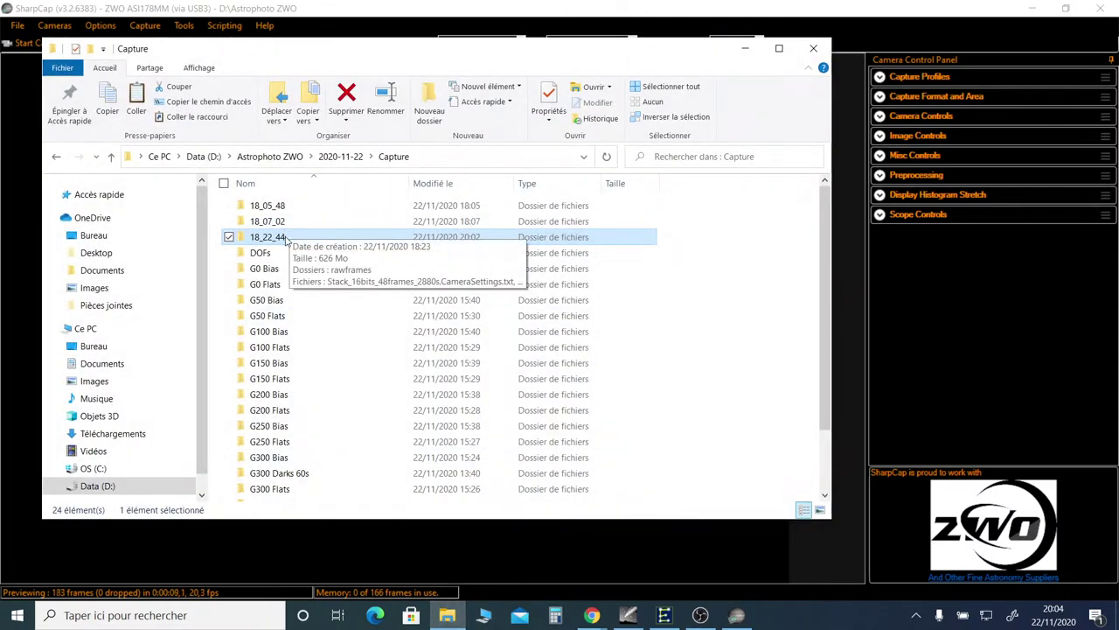
double_click(285, 234)
double_click(273, 207)
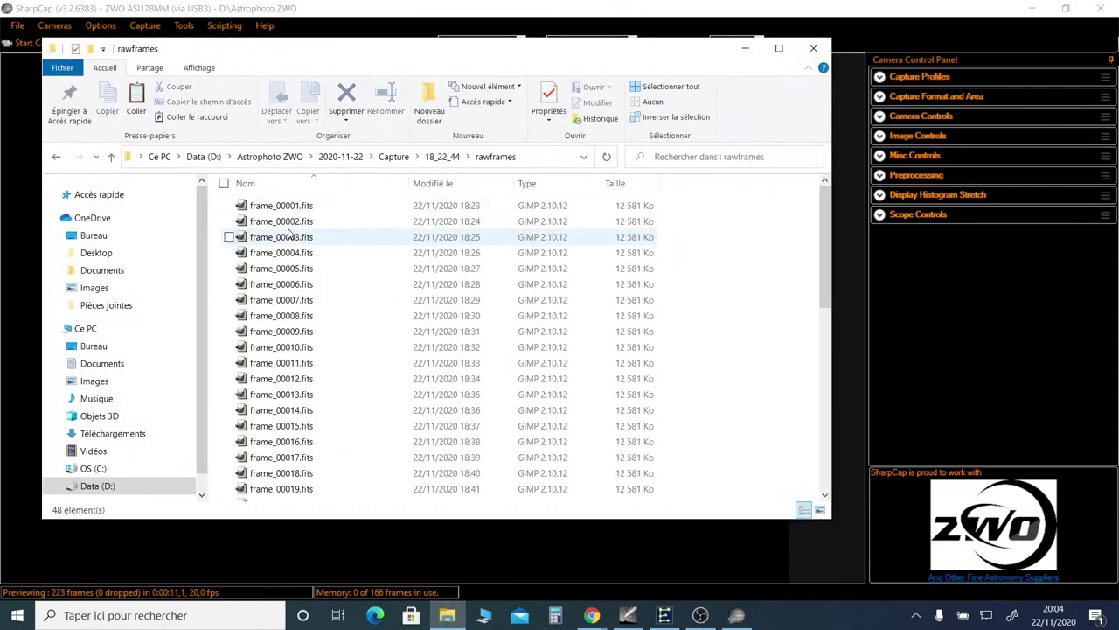
click(430, 159)
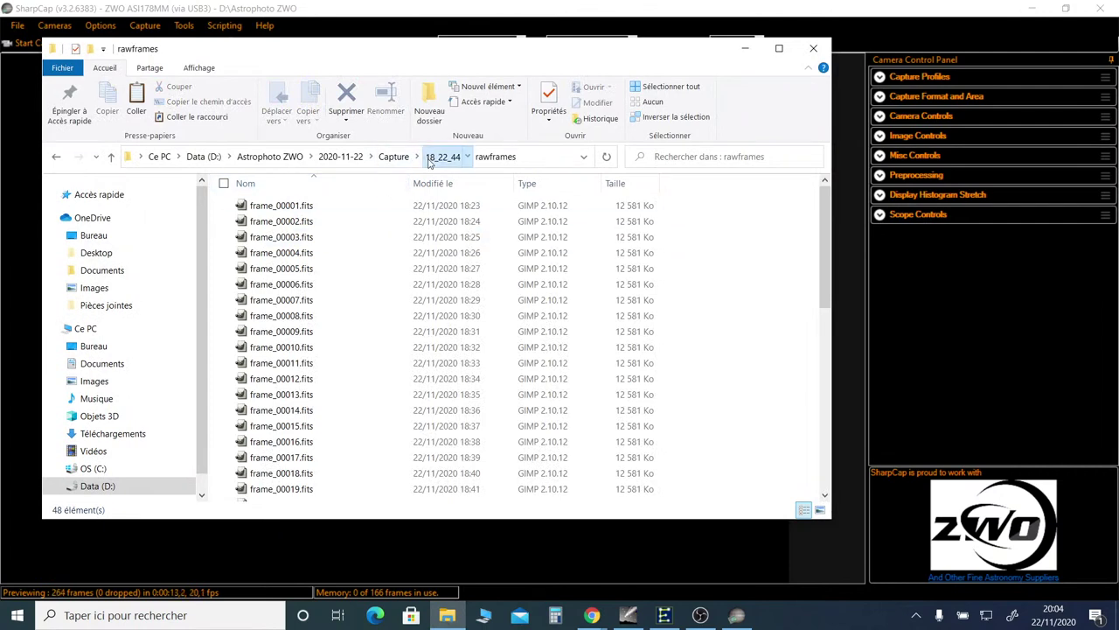
Open Stack_16bits_48frames_2880s.fits in GIMP with the NAXIS=3, NAXIS3=2,...,4 image composition.
click(301, 242)
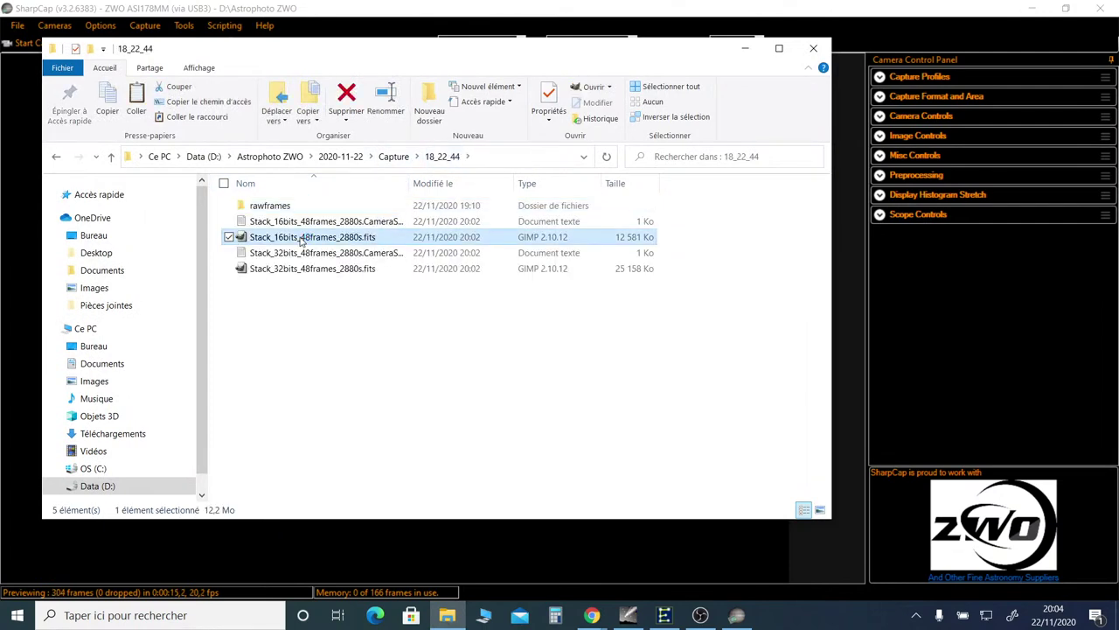
double_click(302, 241)
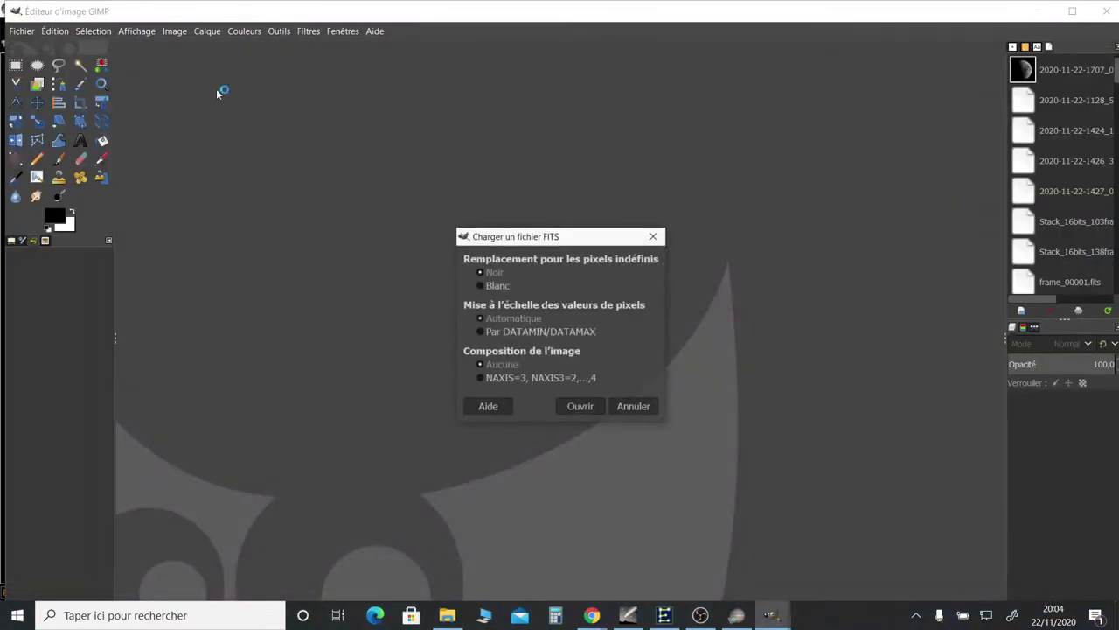
click(480, 377)
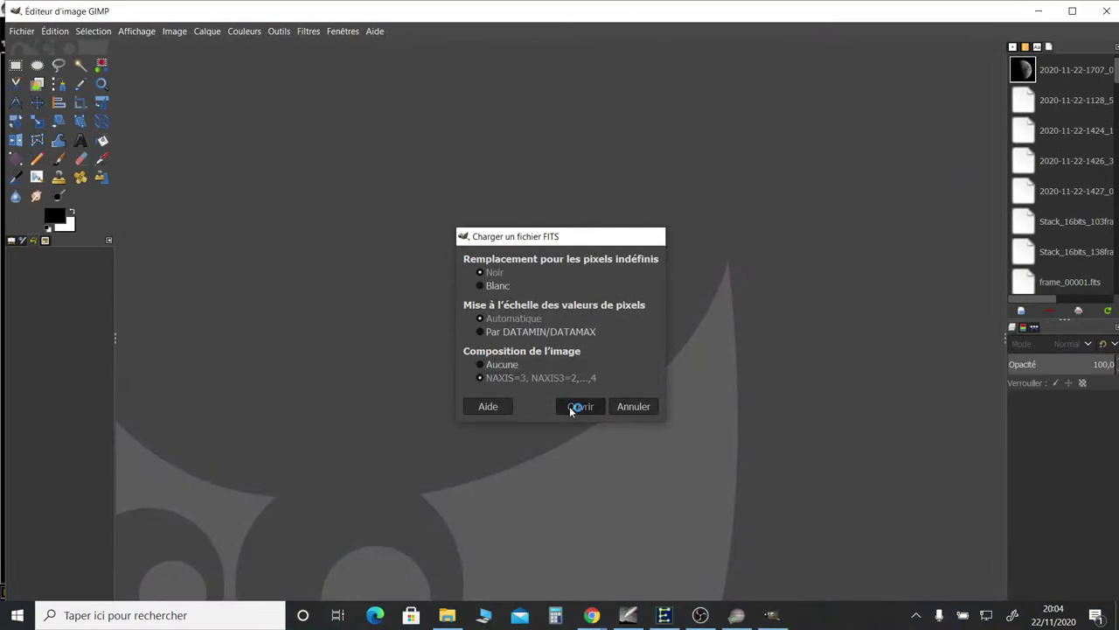
click(571, 409)
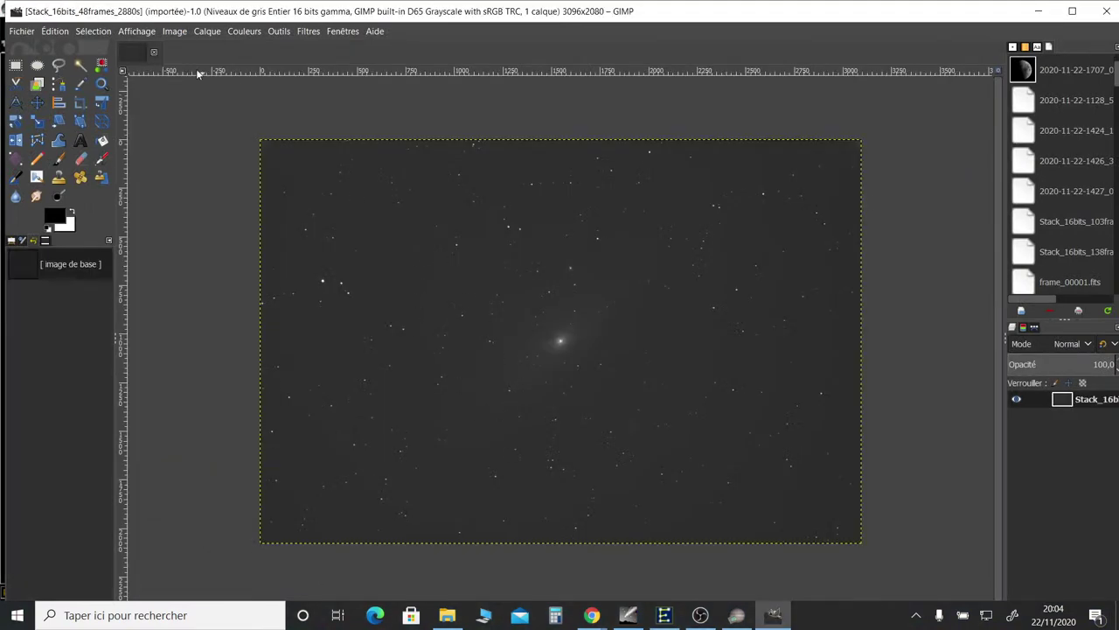
click(175, 31)
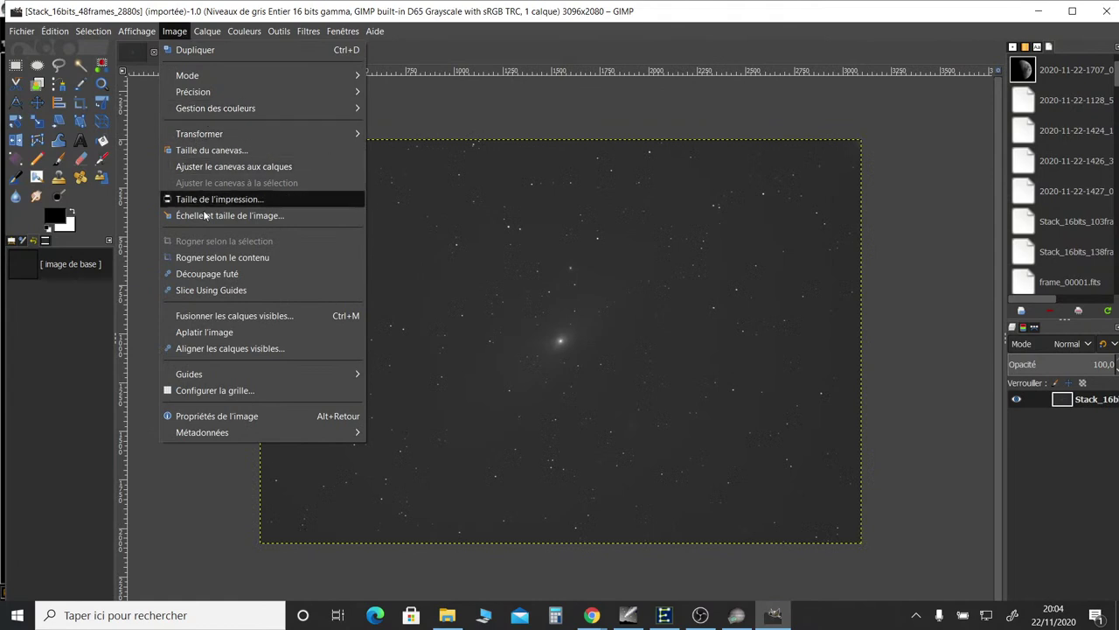
click(175, 31)
click(136, 31)
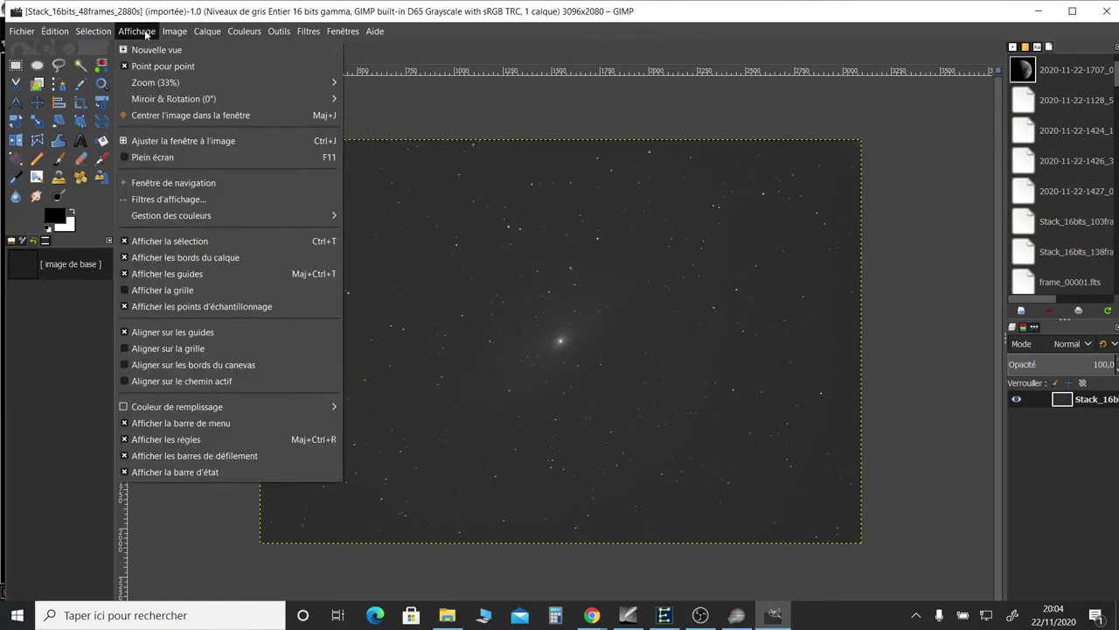
mouse_move(298, 90)
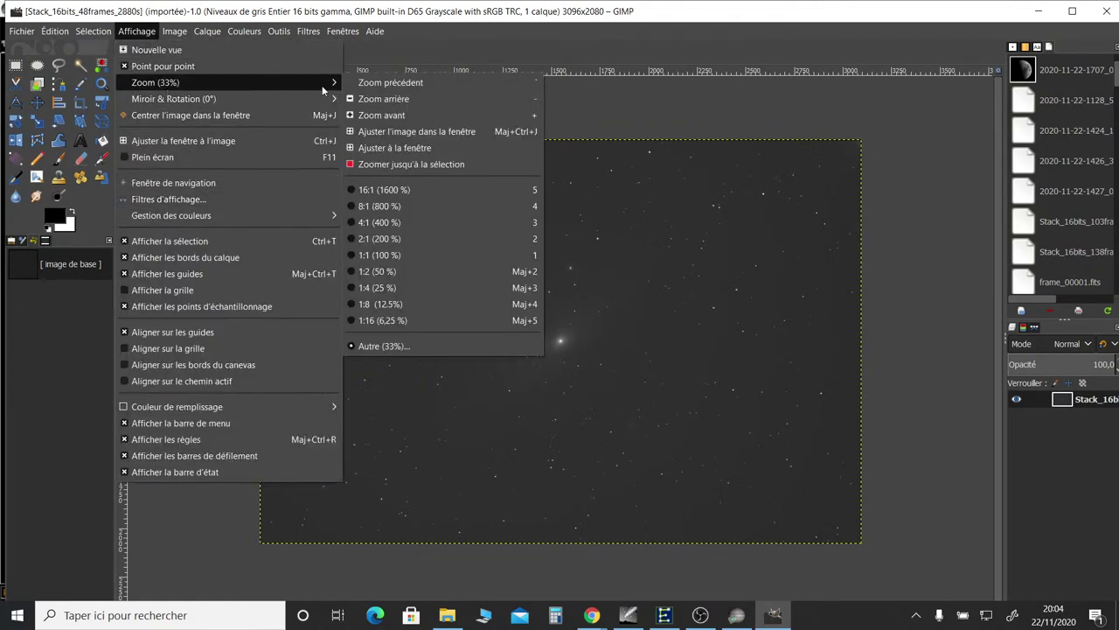
Stretch the stacked image with Curves, setting the black point to input 15.10, the white point to input 59.64, and raising the midtones.
click(236, 31)
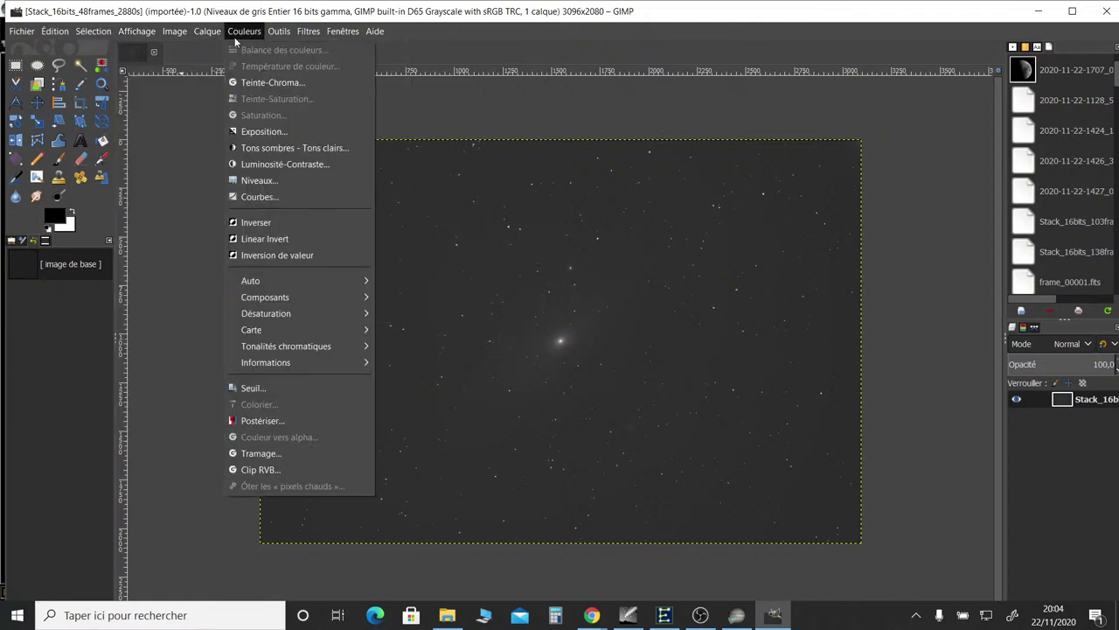
click(251, 199)
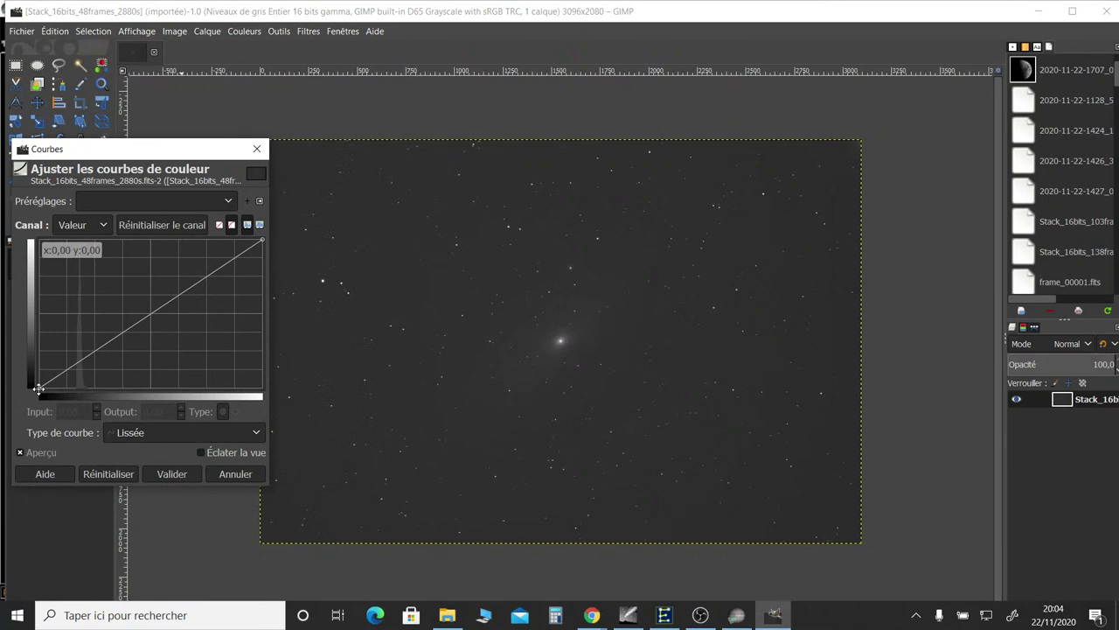
drag(38, 386, 72, 387)
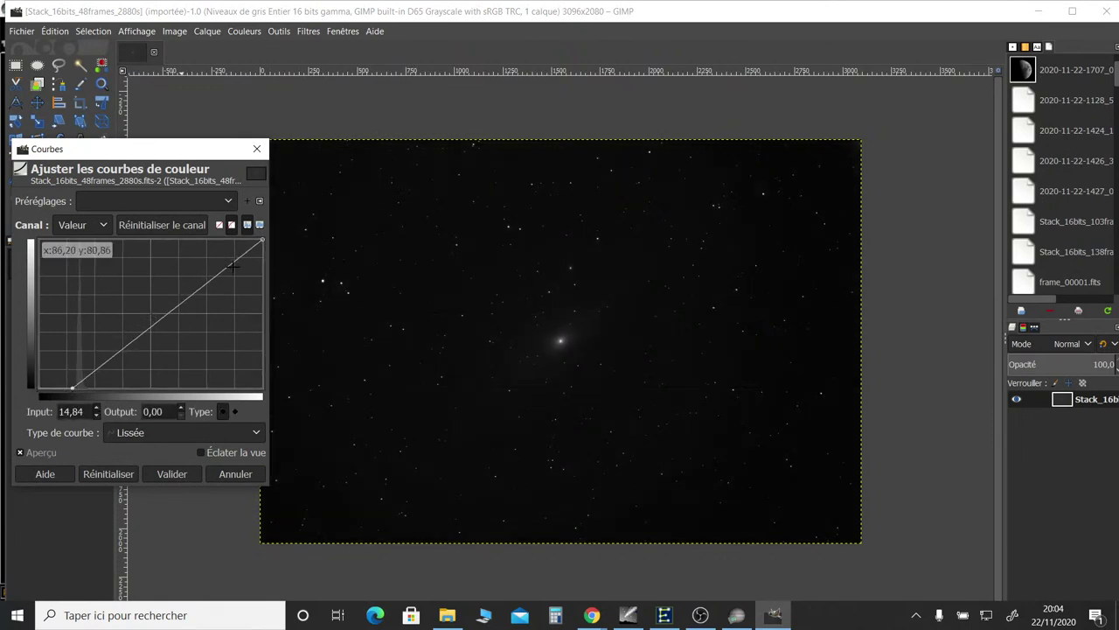
click(245, 244)
drag(245, 244, 94, 250)
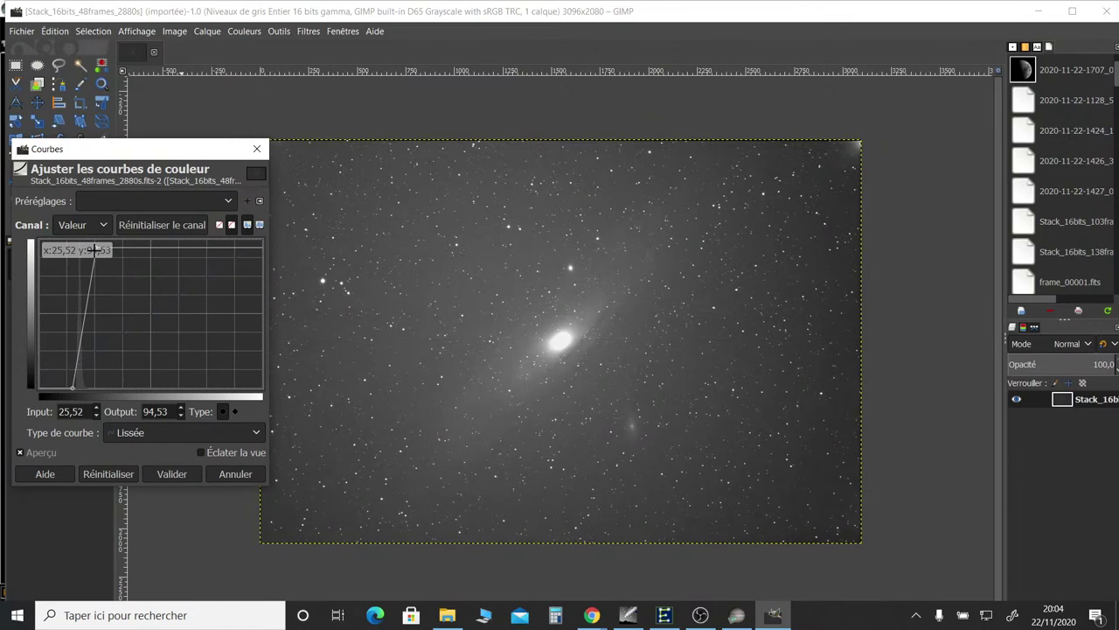
click(73, 387)
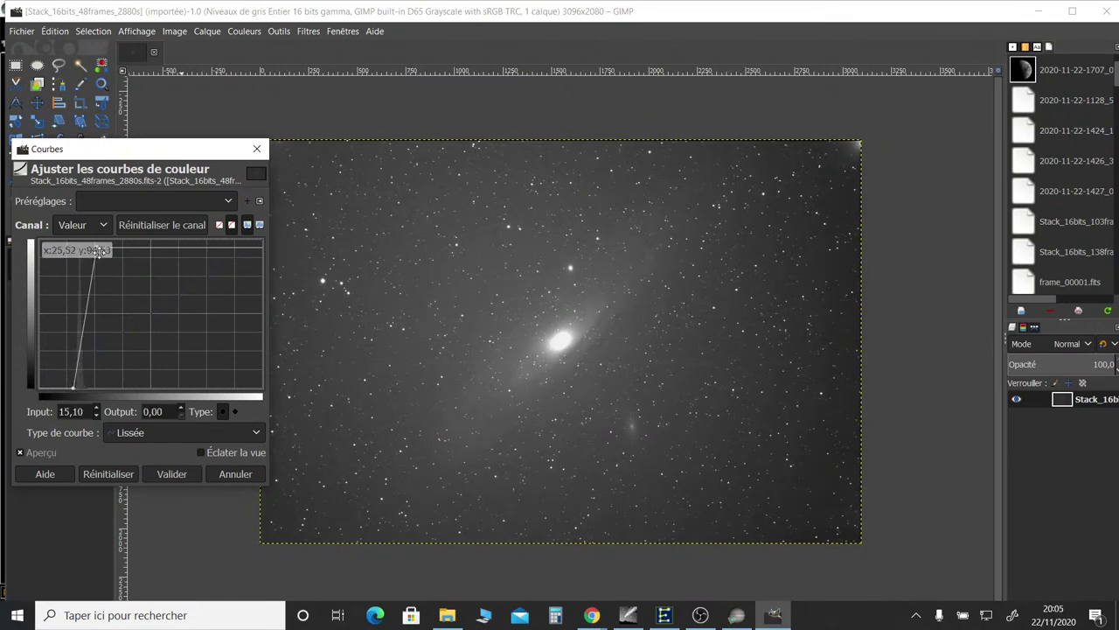
drag(96, 249, 171, 239)
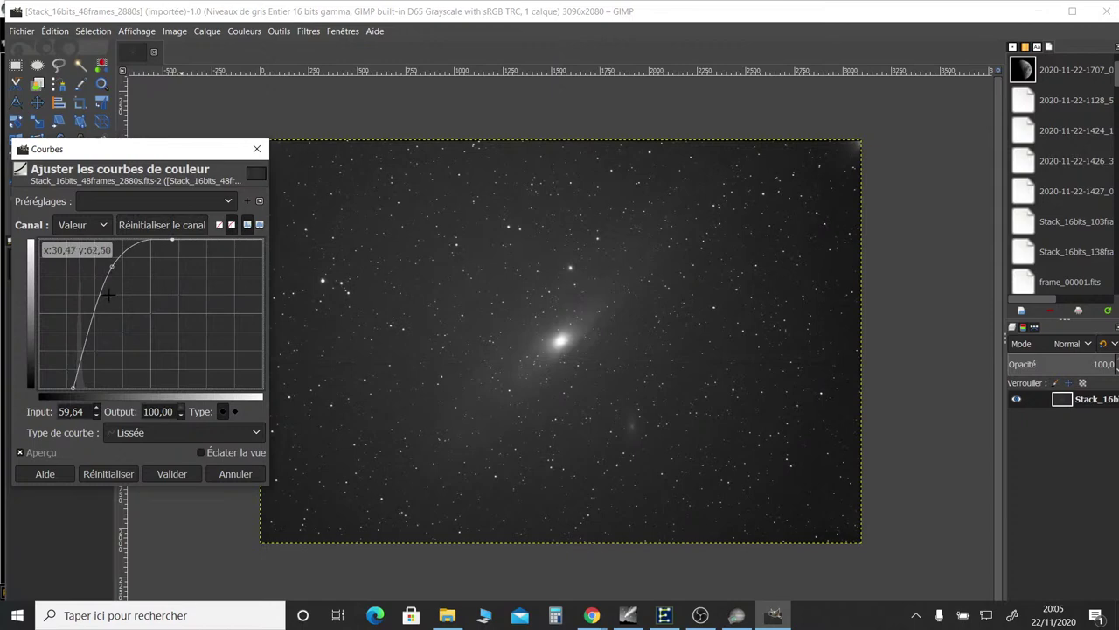
click(163, 474)
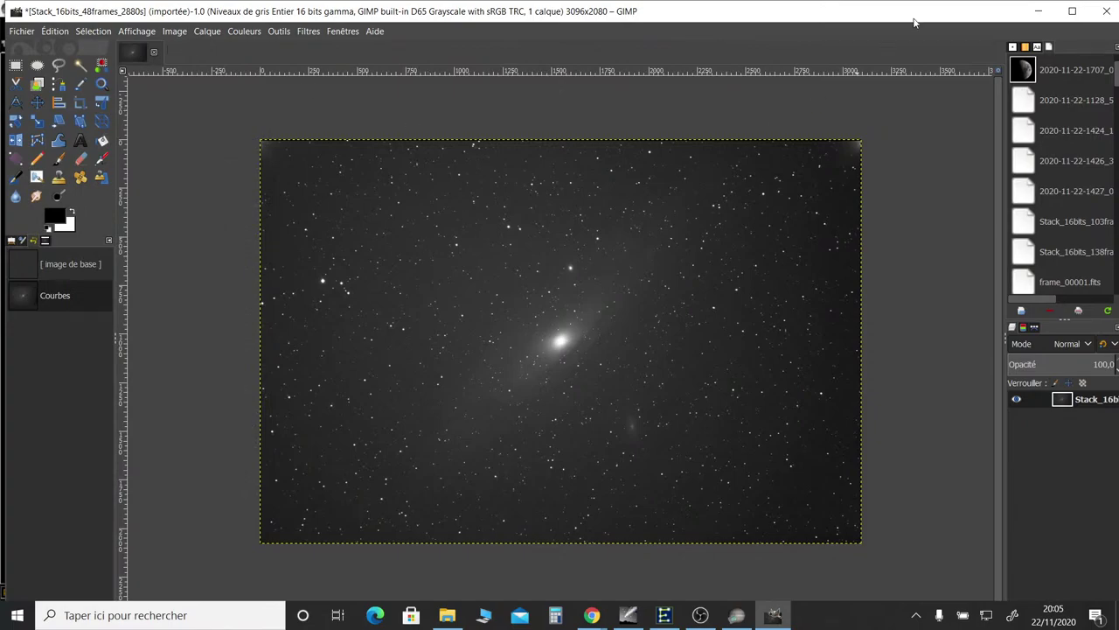
Minimize GIMP and open the Lune HD folder inside Capture to examine its SER videos.
click(1037, 11)
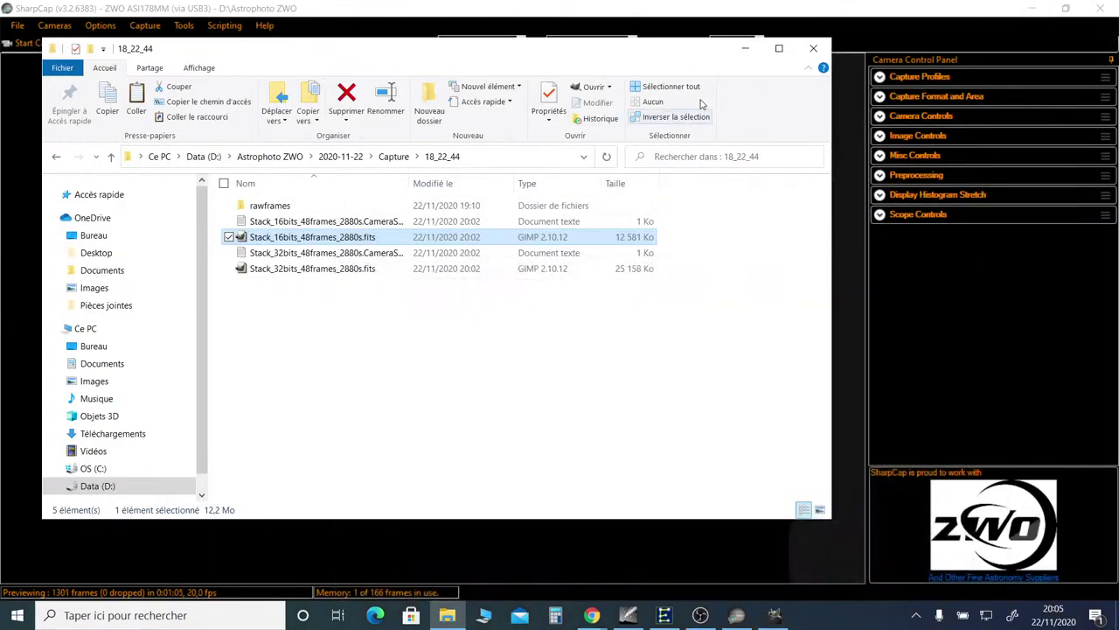
click(382, 157)
scroll(300, 425, down, 3)
double_click(280, 495)
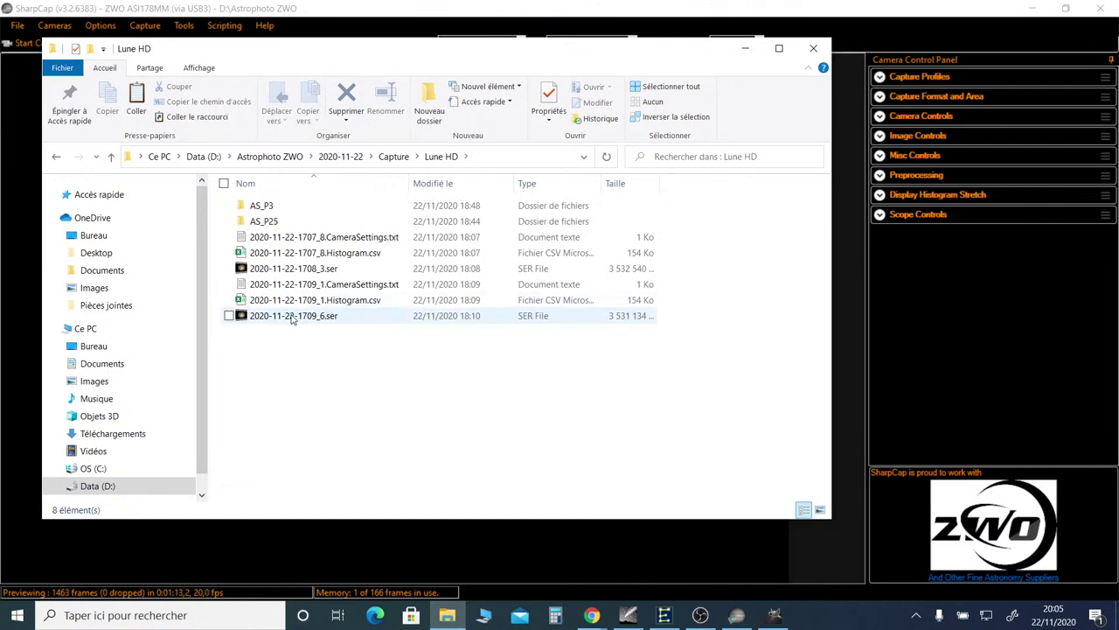
mouse_move(313, 323)
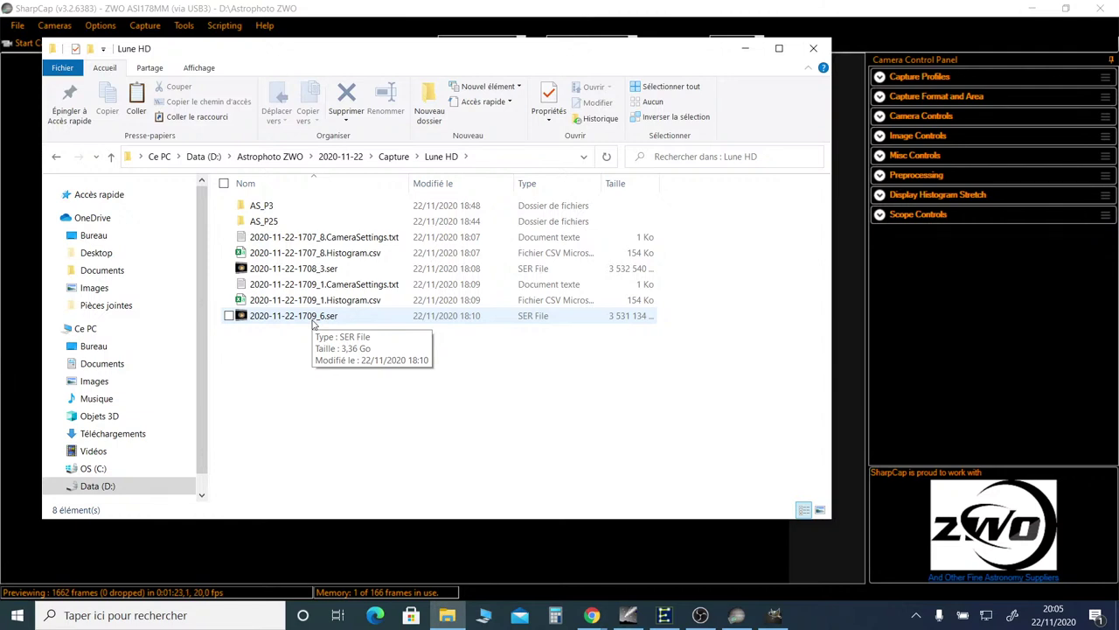
double_click(261, 210)
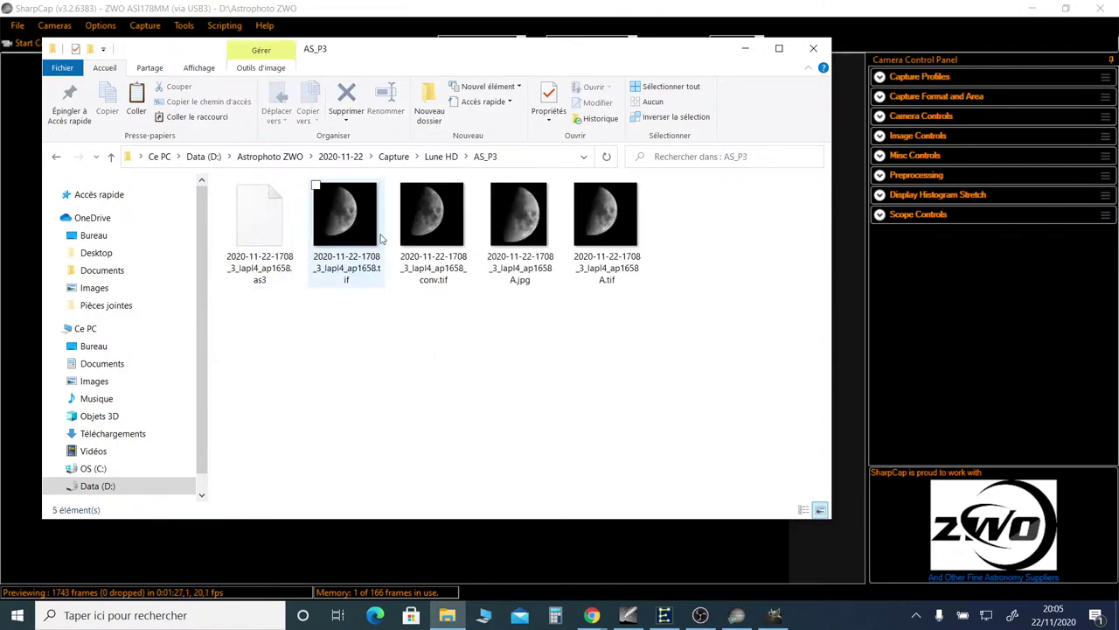
double_click(503, 234)
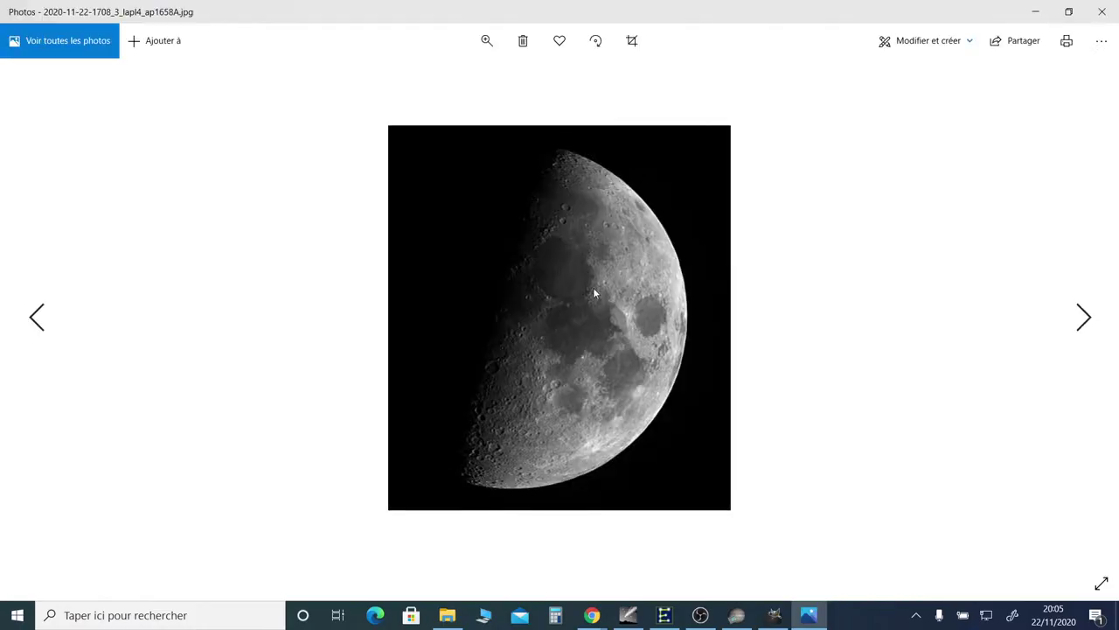
click(490, 43)
drag(417, 80, 503, 101)
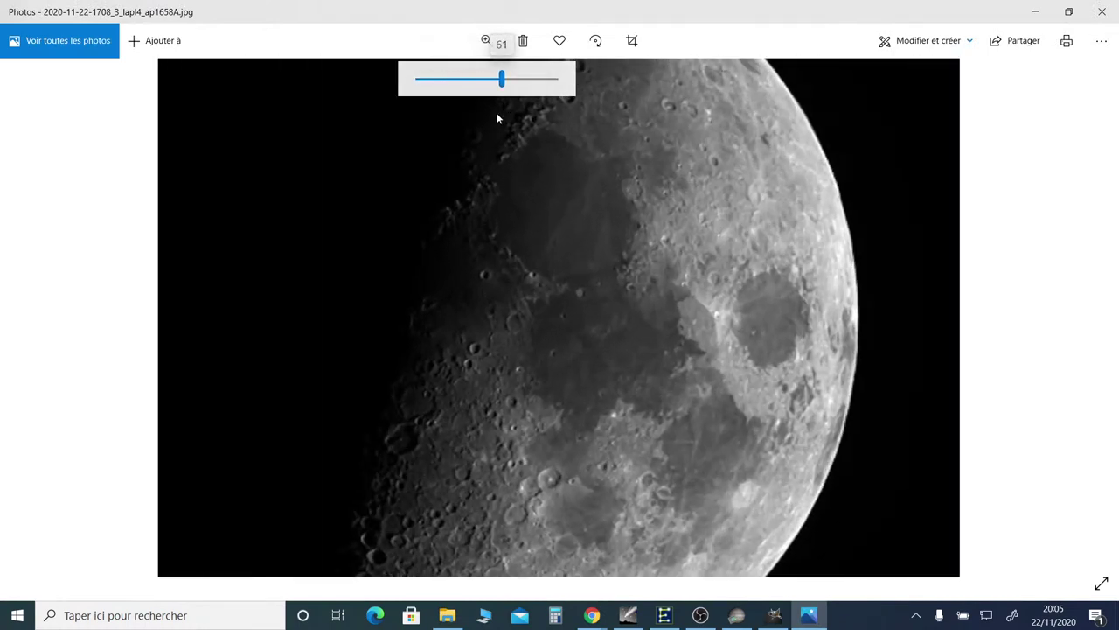
drag(553, 453, 491, 427)
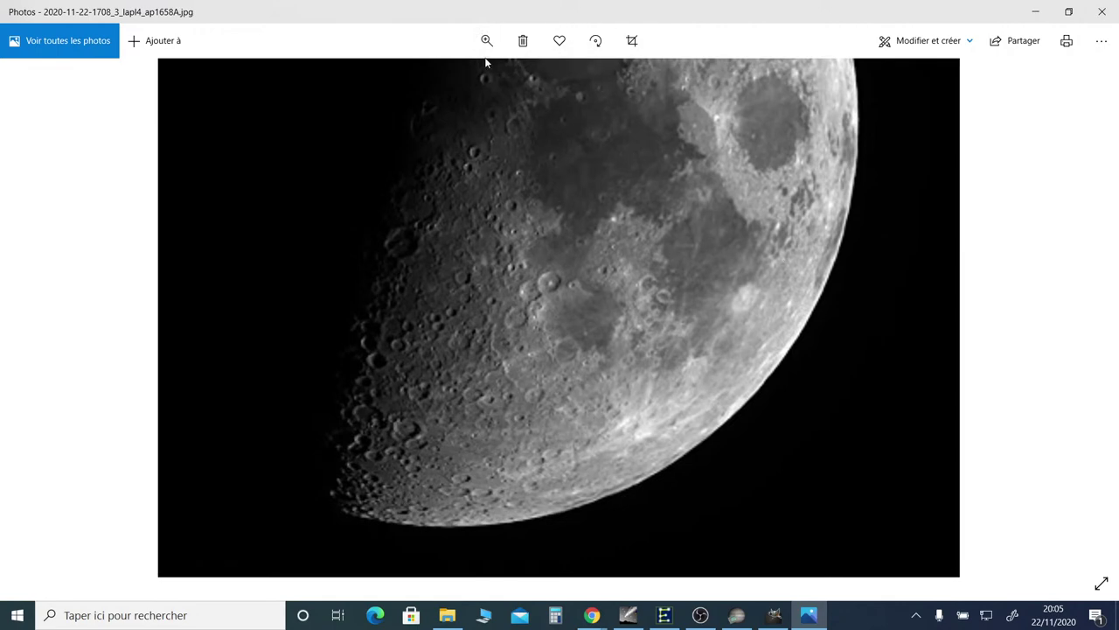
click(1104, 11)
click(434, 160)
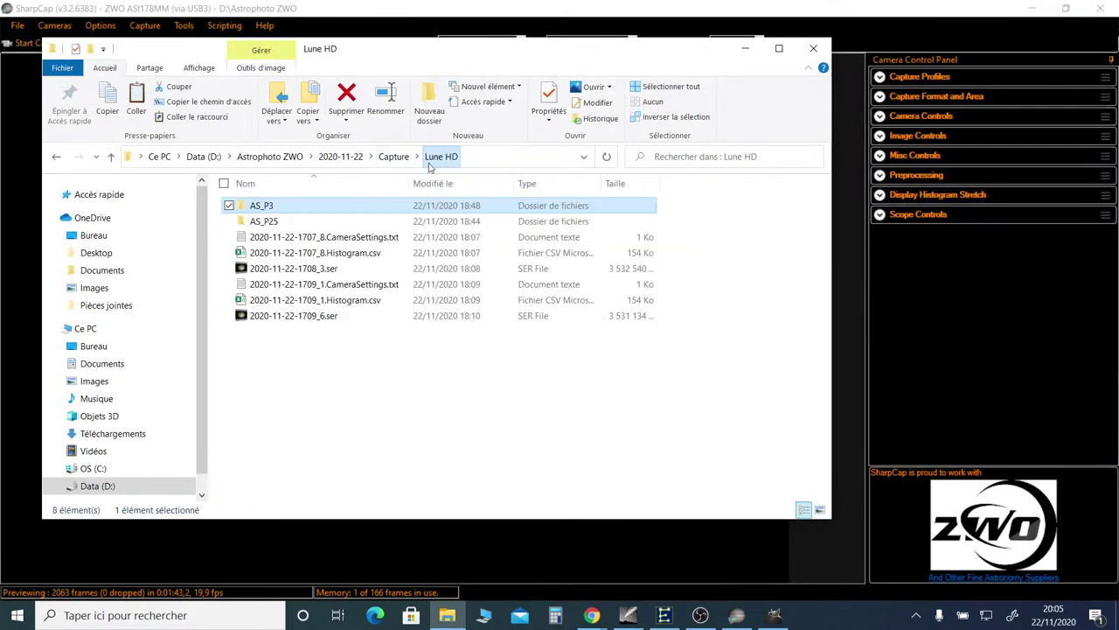
click(284, 271)
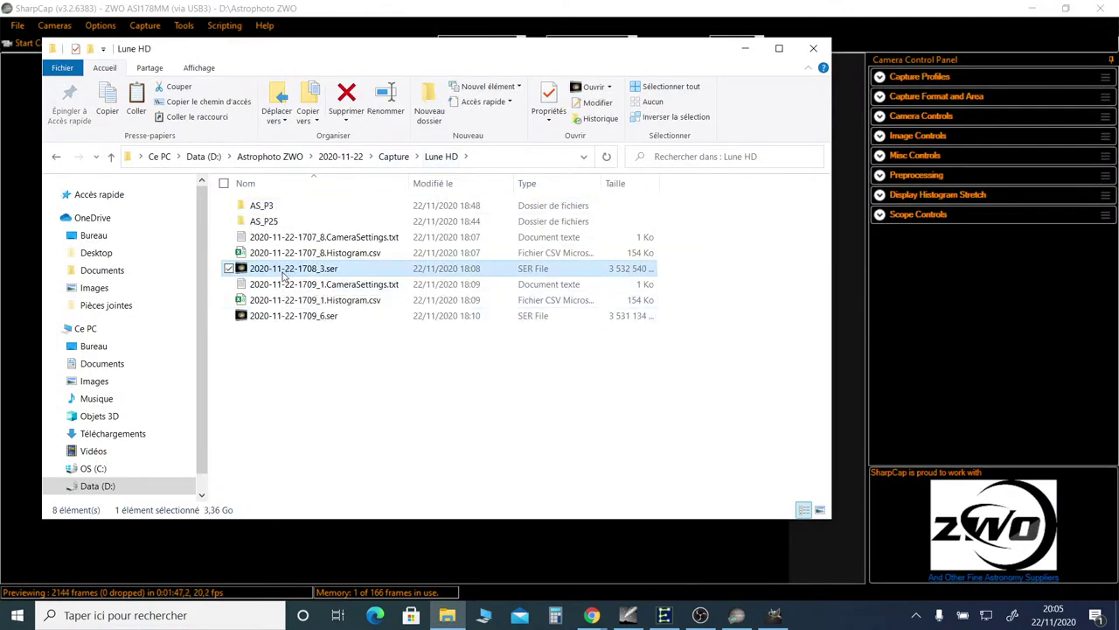
double_click(283, 271)
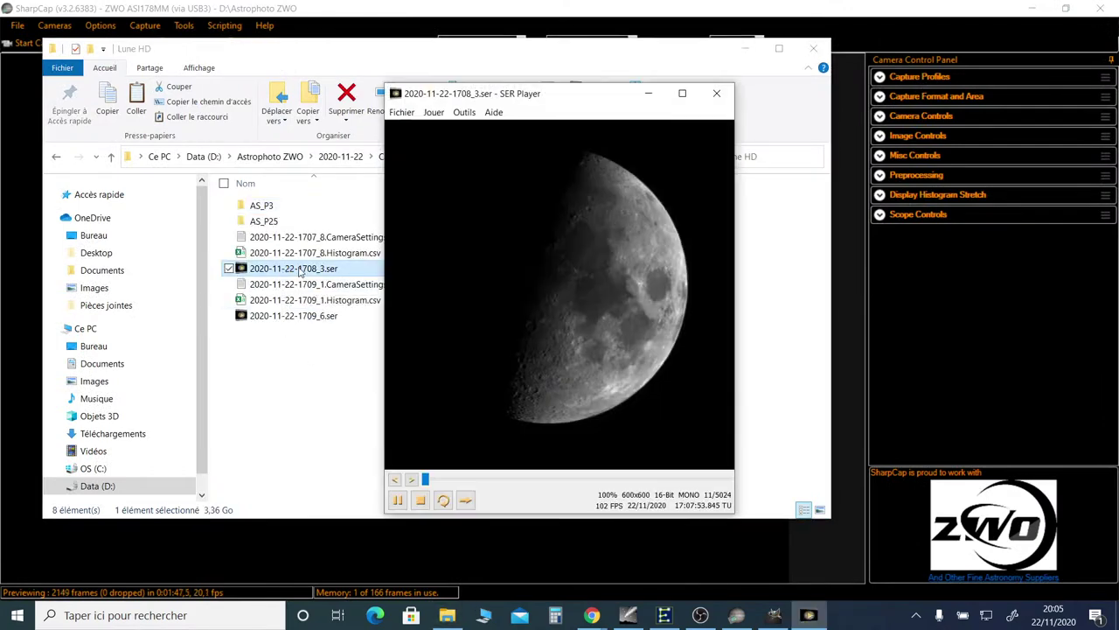
click(683, 95)
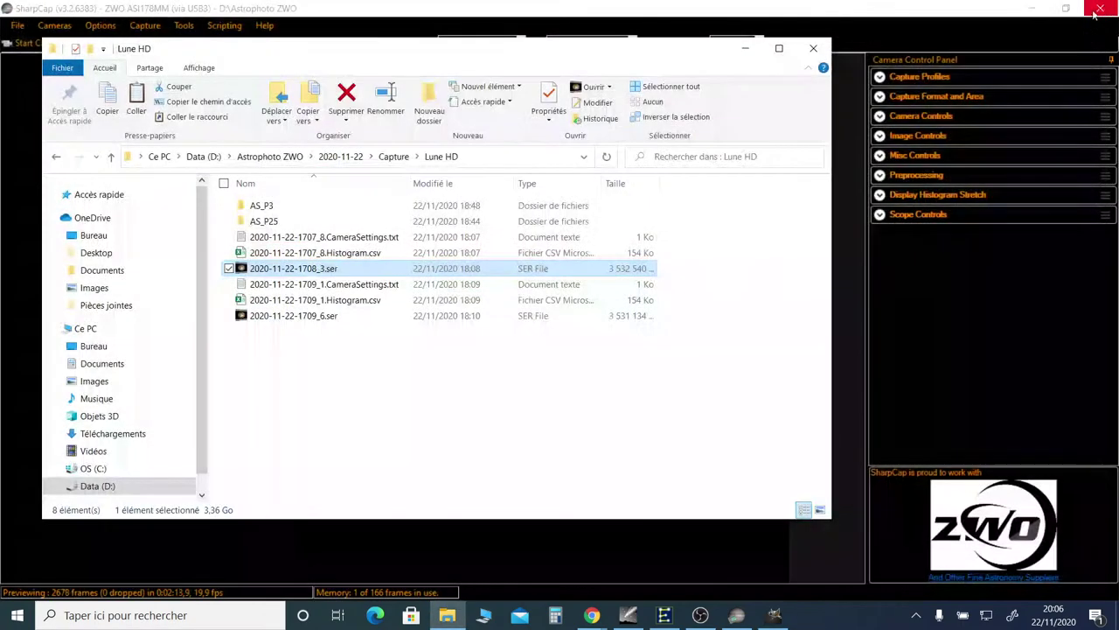
click(1099, 8)
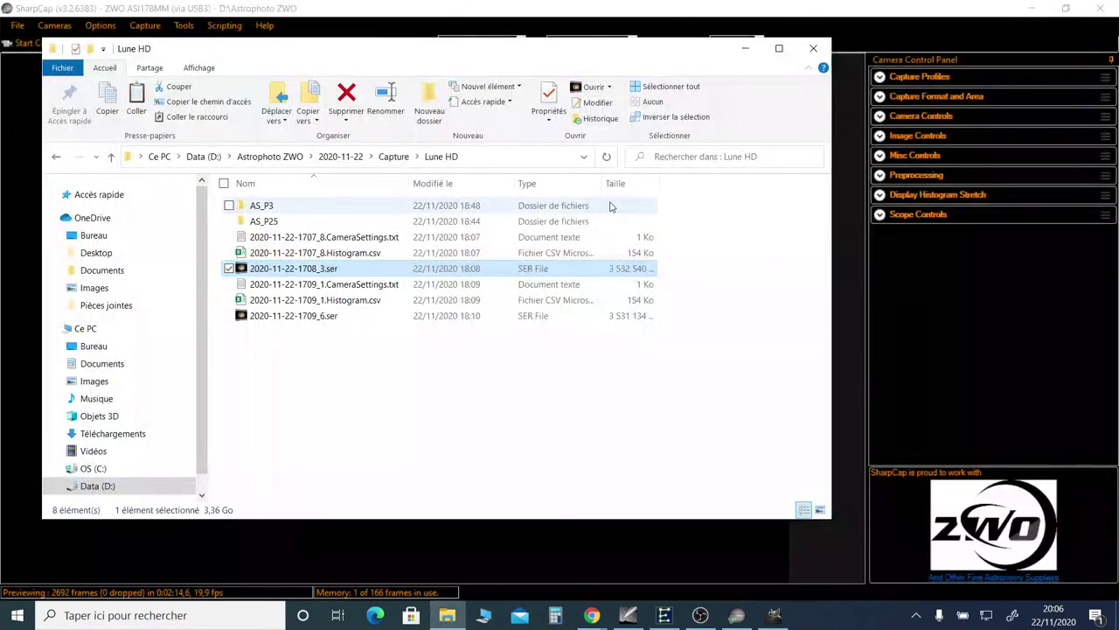
double_click(324, 204)
click(504, 245)
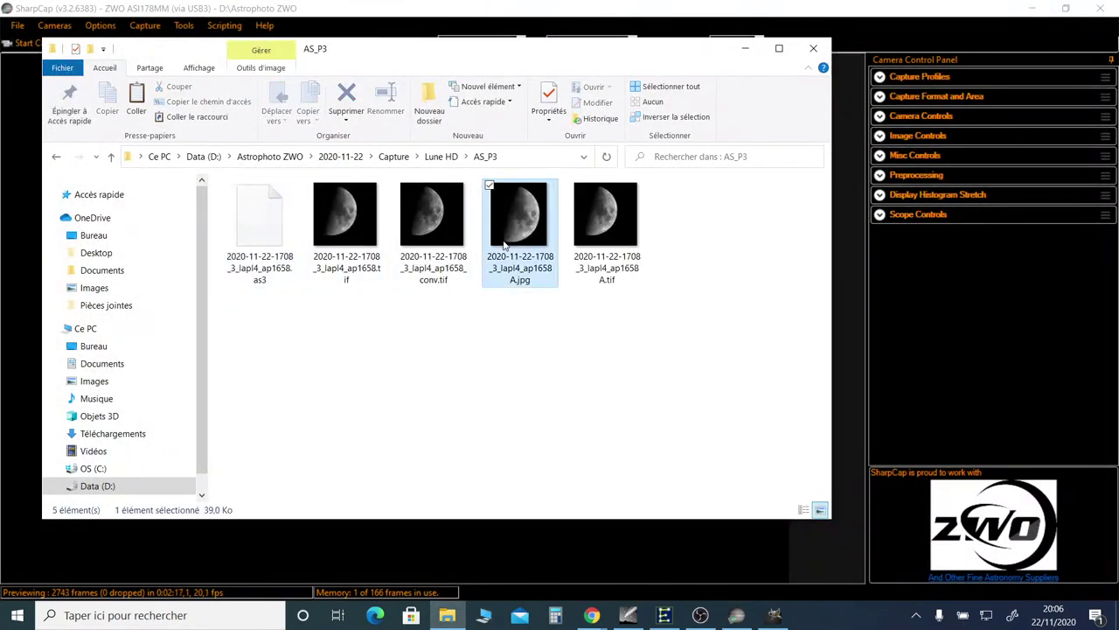
double_click(515, 246)
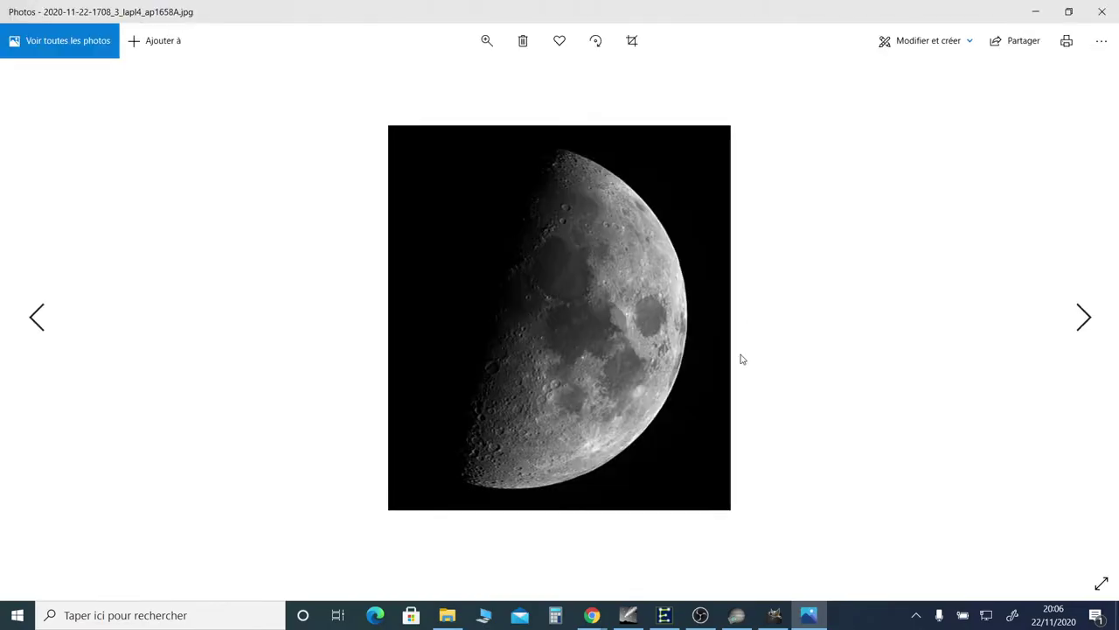
click(484, 43)
drag(417, 78, 443, 81)
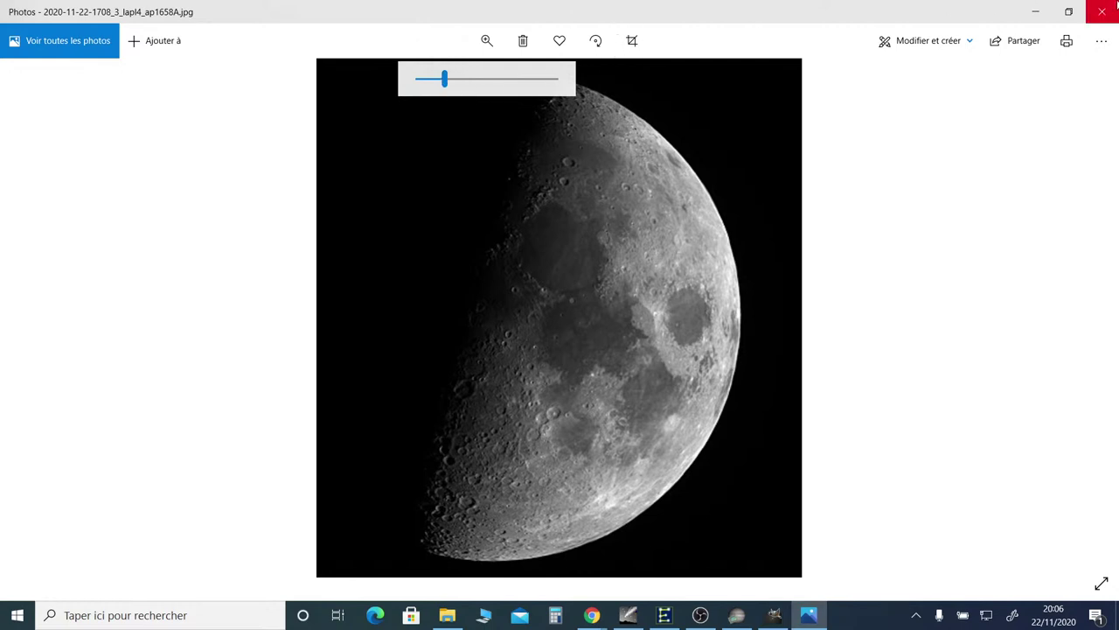
click(1037, 13)
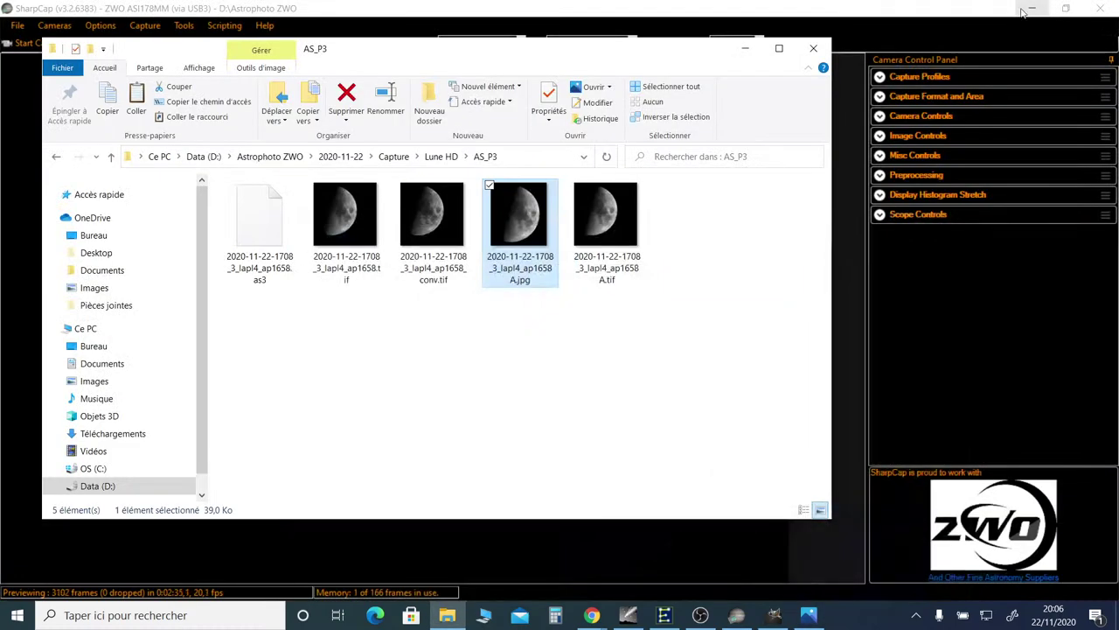
click(741, 50)
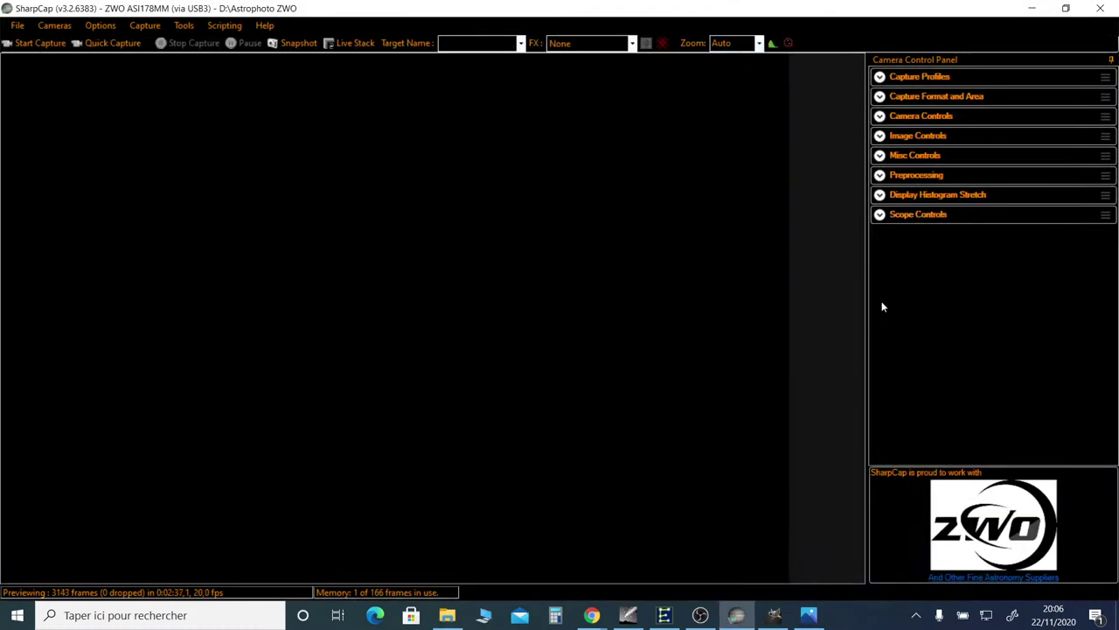
Reconnect the ZWO ASI178MM camera and examine its capture format and area settings.
click(880, 98)
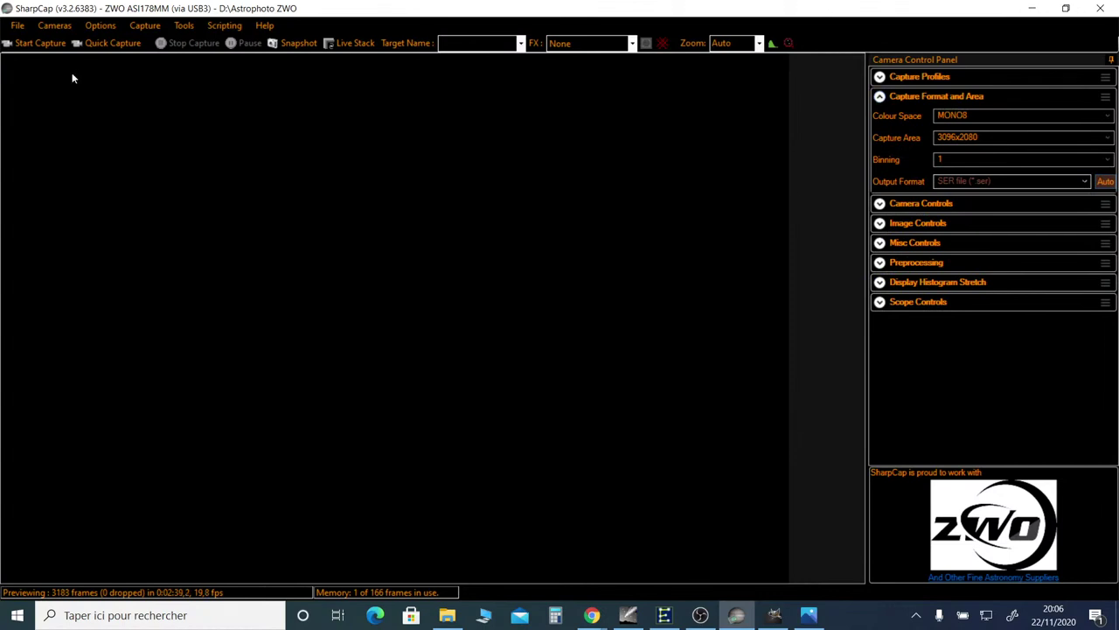
click(55, 26)
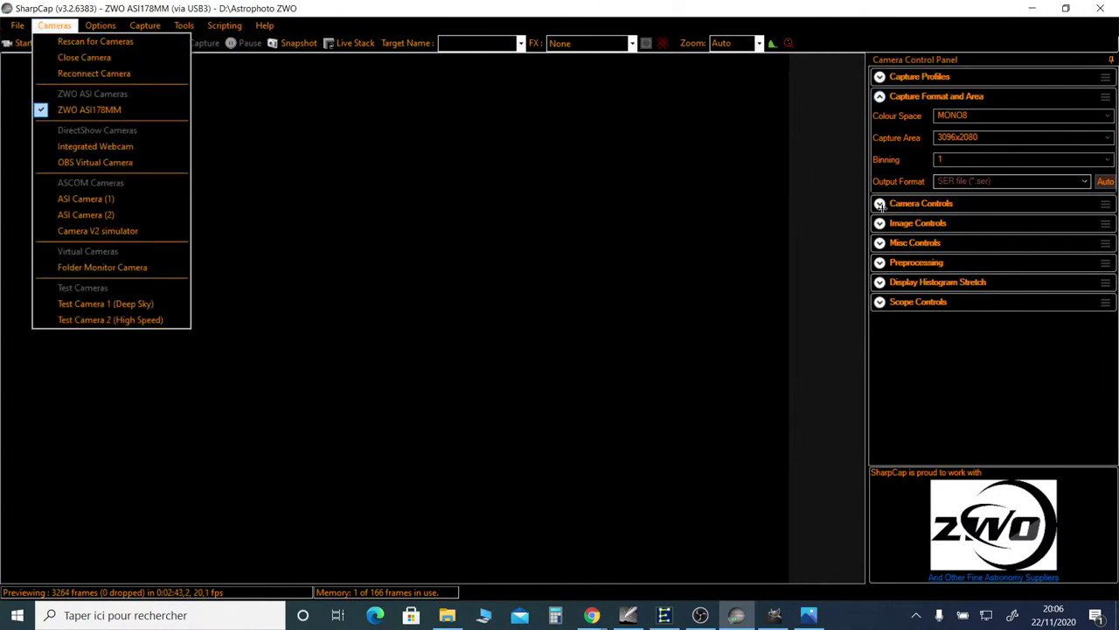
click(119, 110)
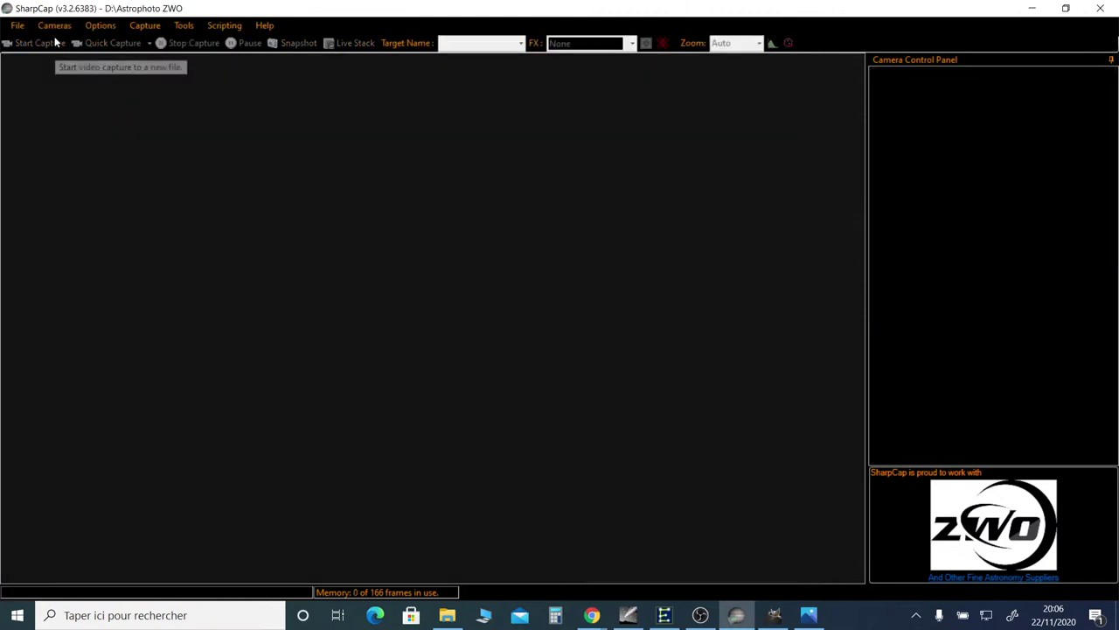
click(54, 26)
click(61, 111)
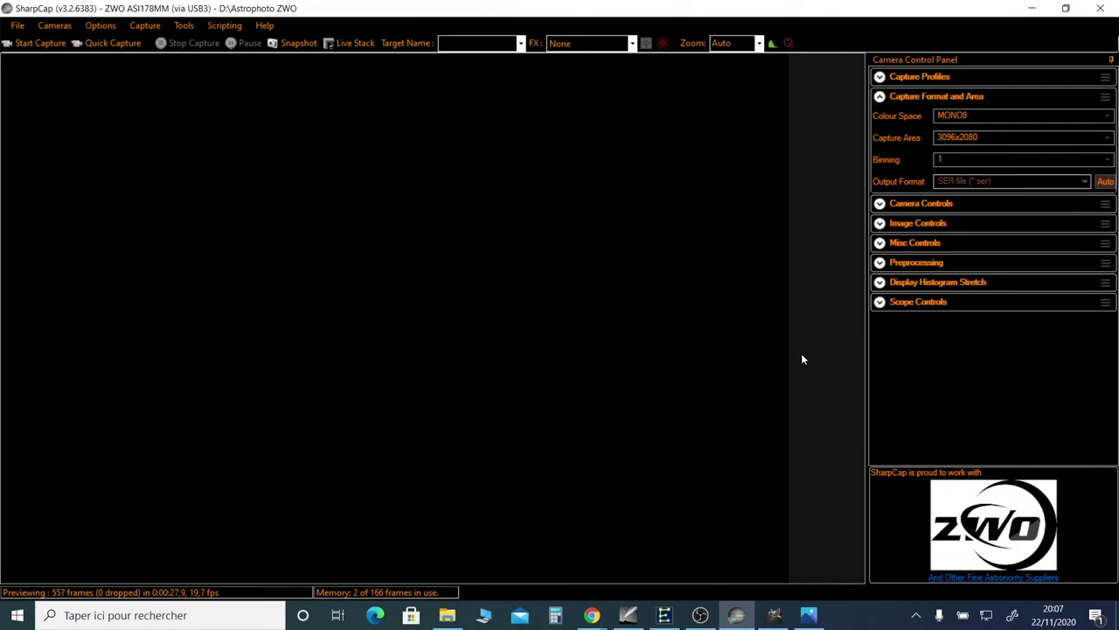
click(880, 98)
click(880, 98)
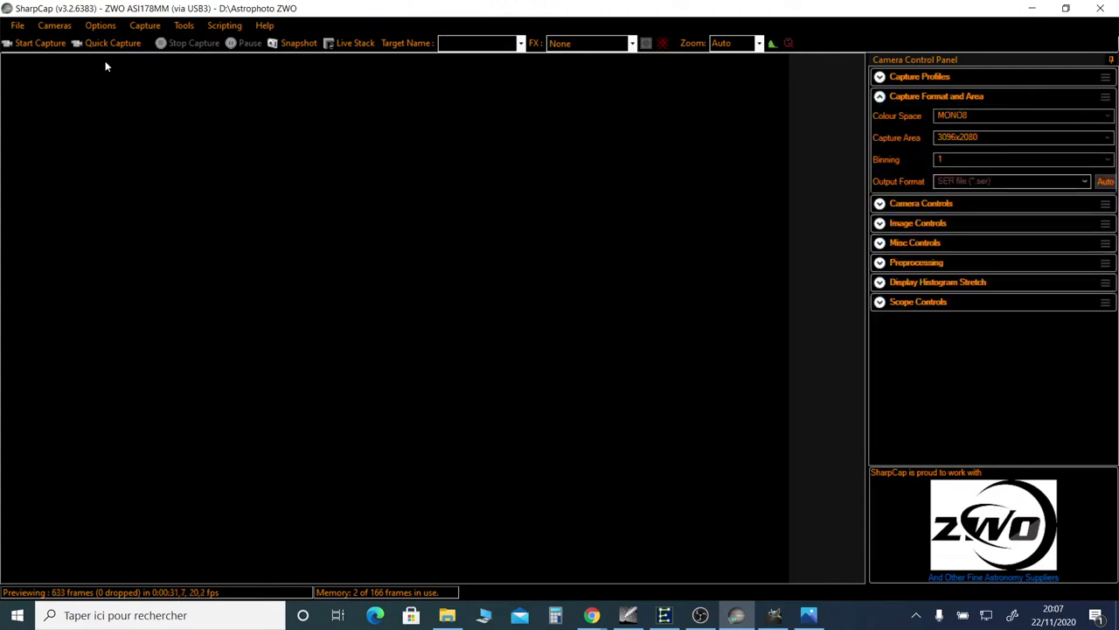
Close SharpCap, start ASIStudio from the desktop and open its ASILive live stacking application.
click(1099, 8)
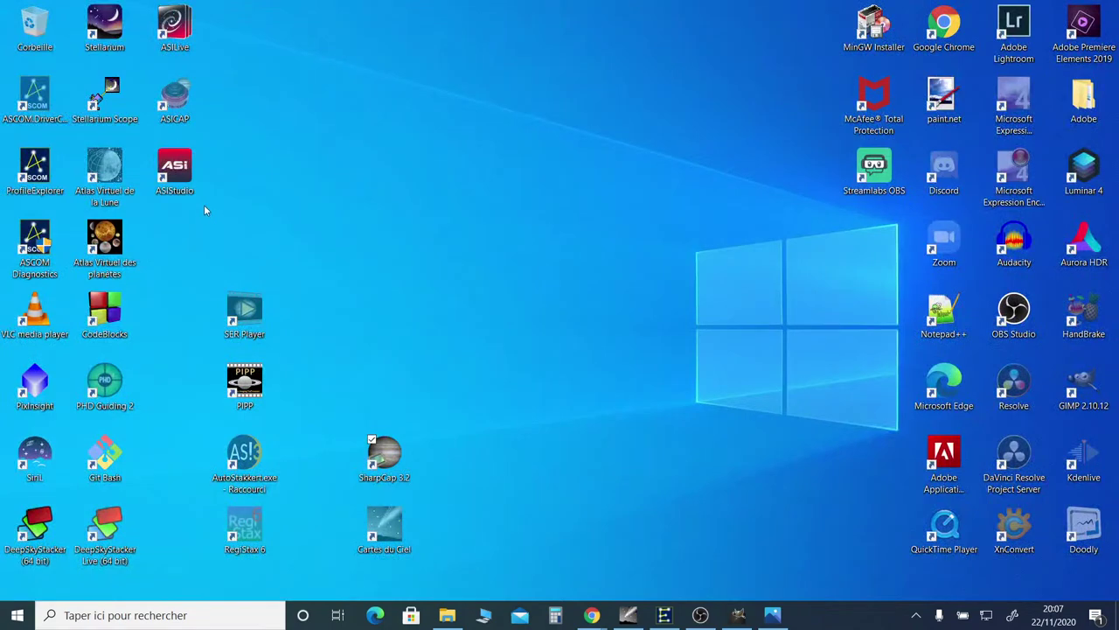
click(179, 175)
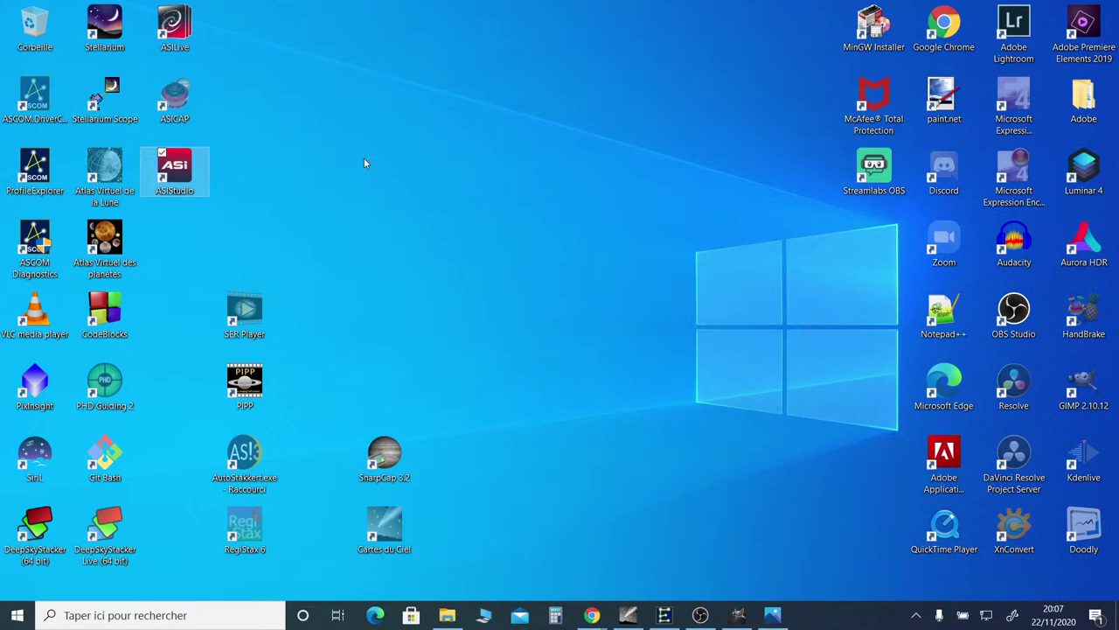
key(Return)
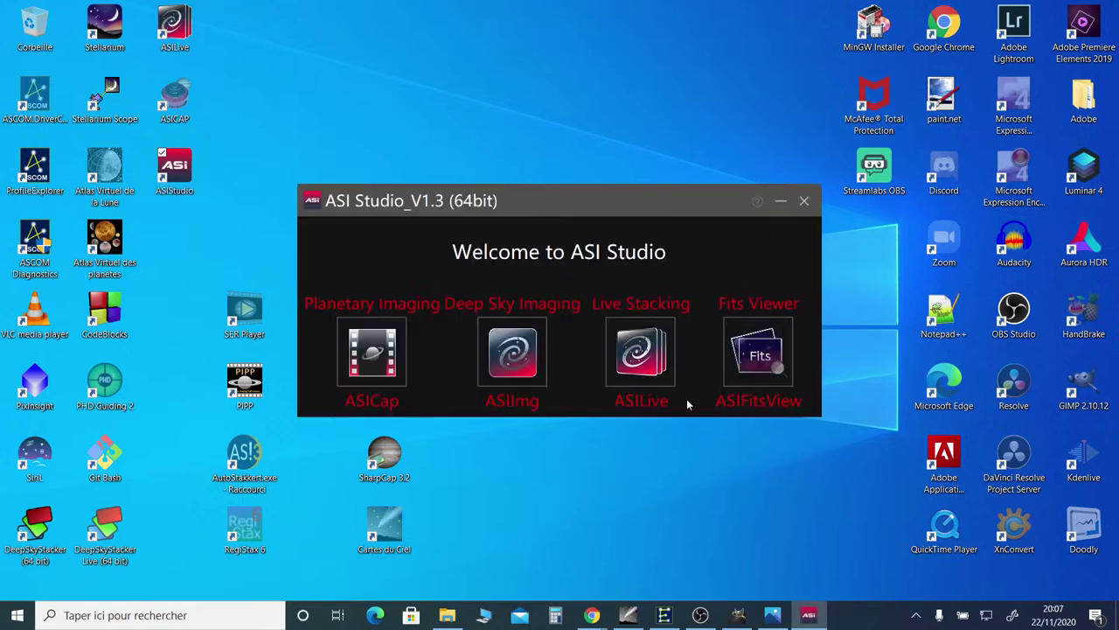
click(648, 365)
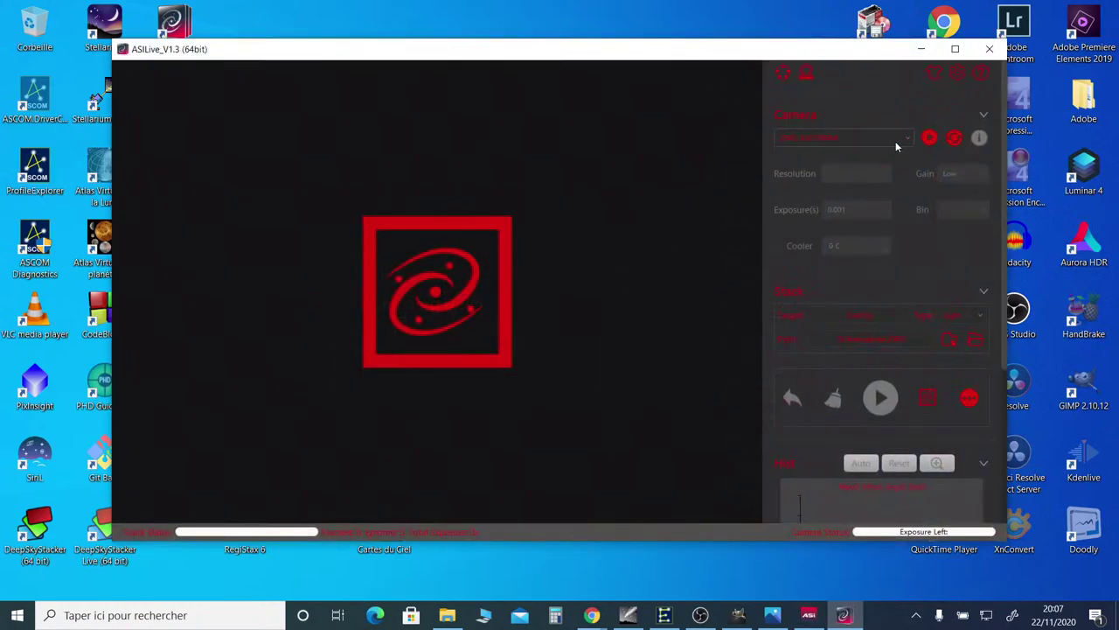
Connect the ZWO ASI178MM camera in a maximized ASILive window and set its exposure to 2 seconds.
click(929, 138)
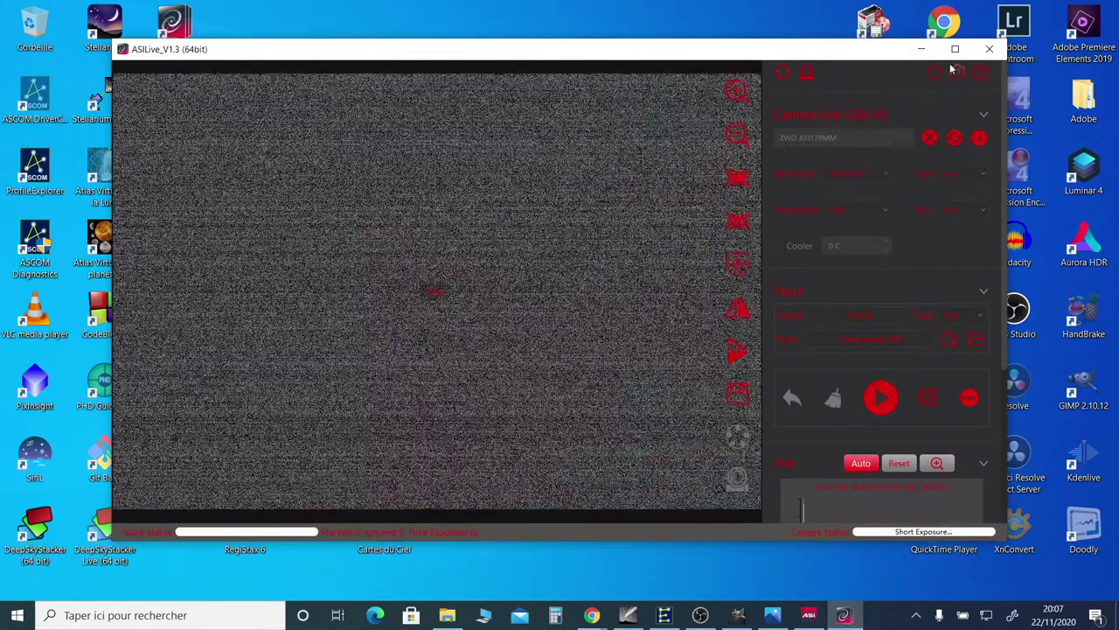
click(955, 49)
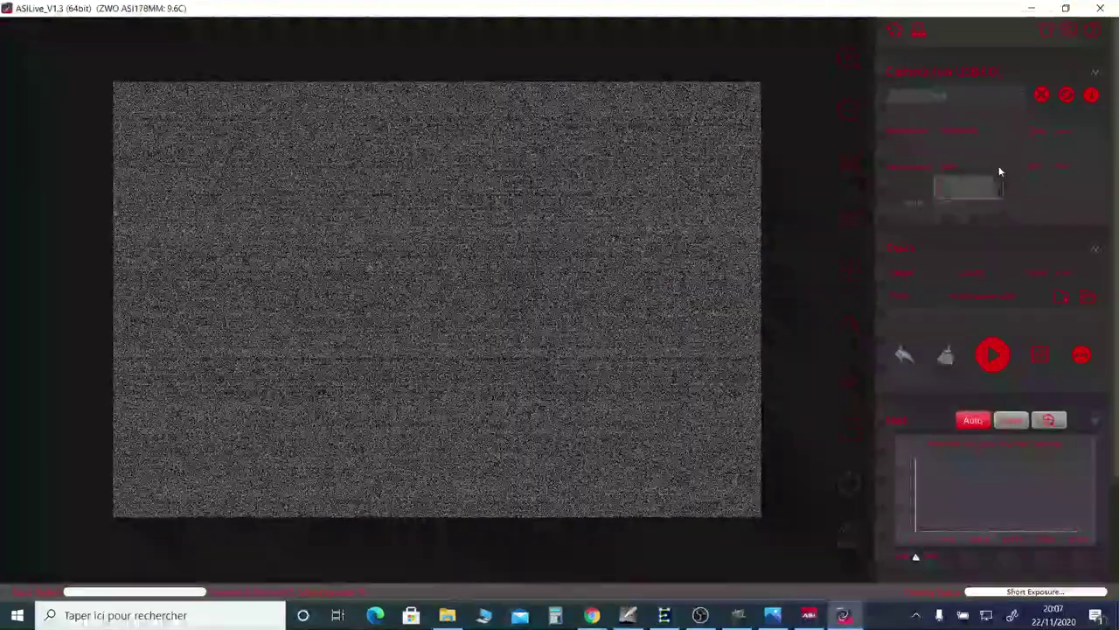
click(999, 170)
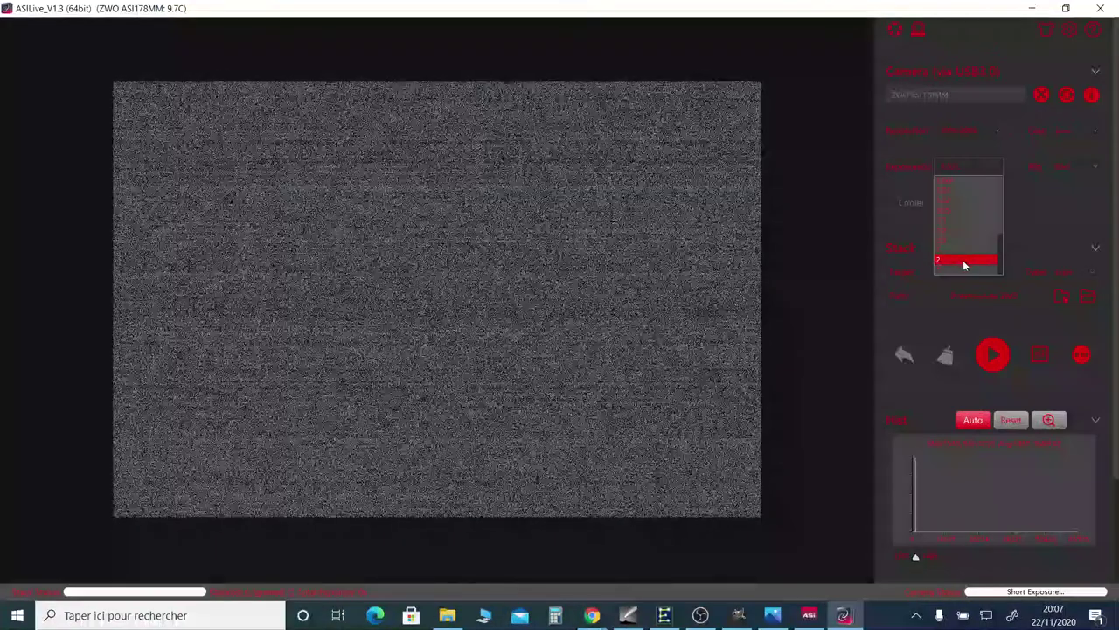
click(963, 260)
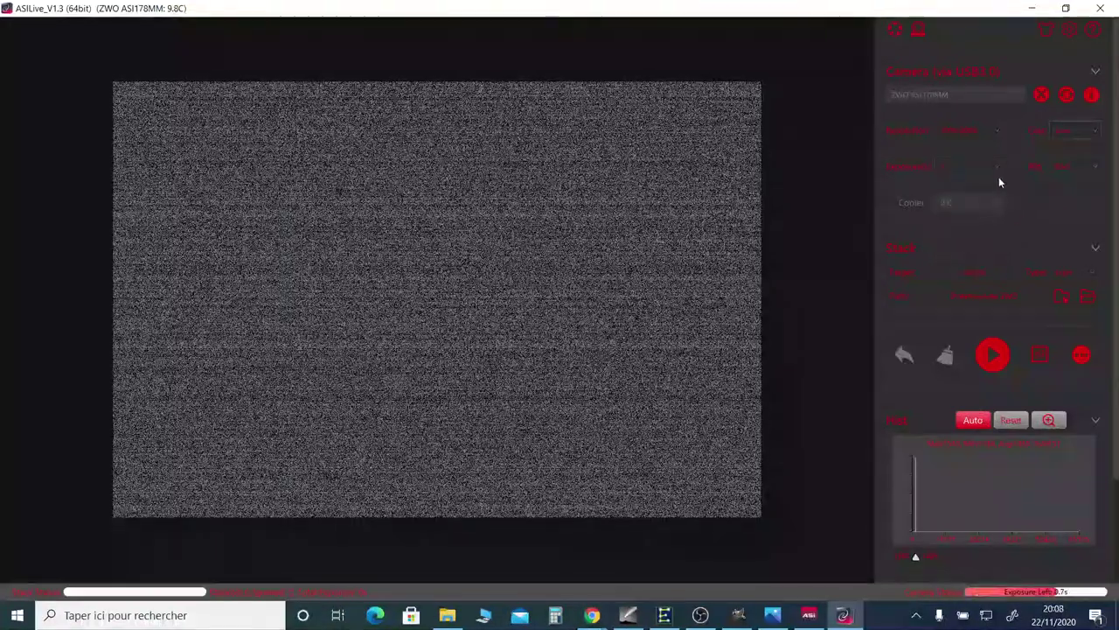
Lengthen the camera exposure to about one minute and check the available gain levels.
click(997, 168)
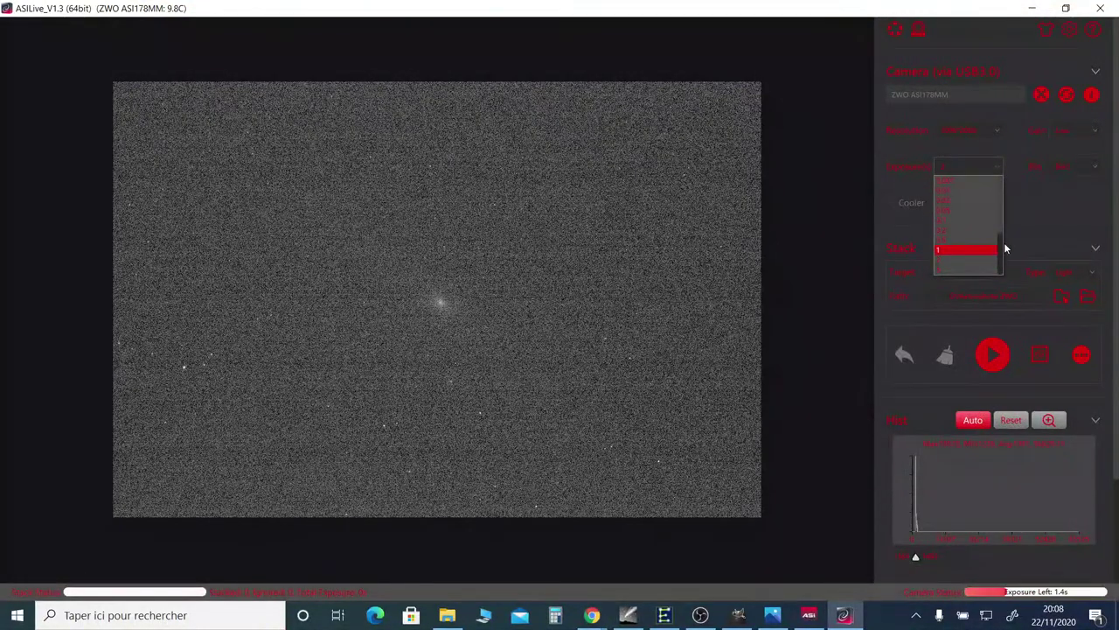
scroll(1002, 250, up, 5)
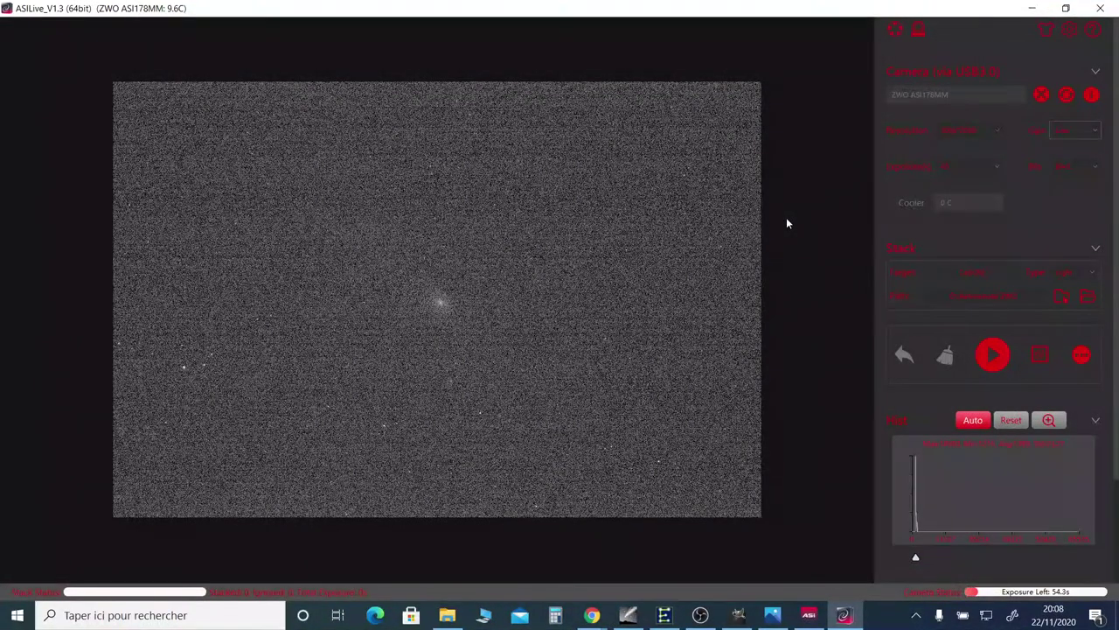
click(1090, 132)
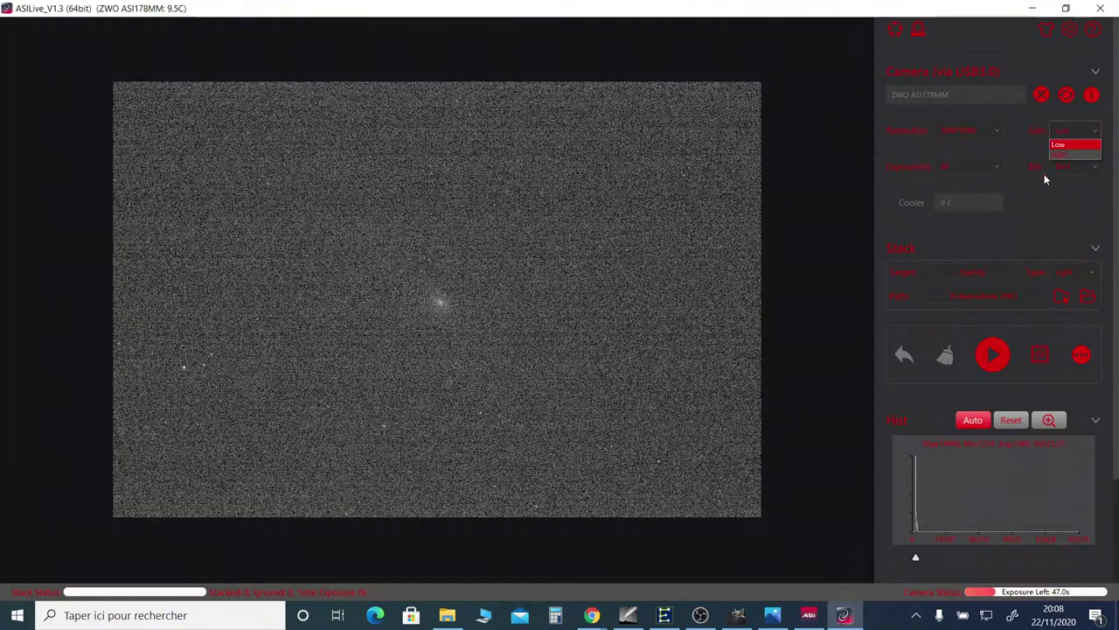
click(1055, 201)
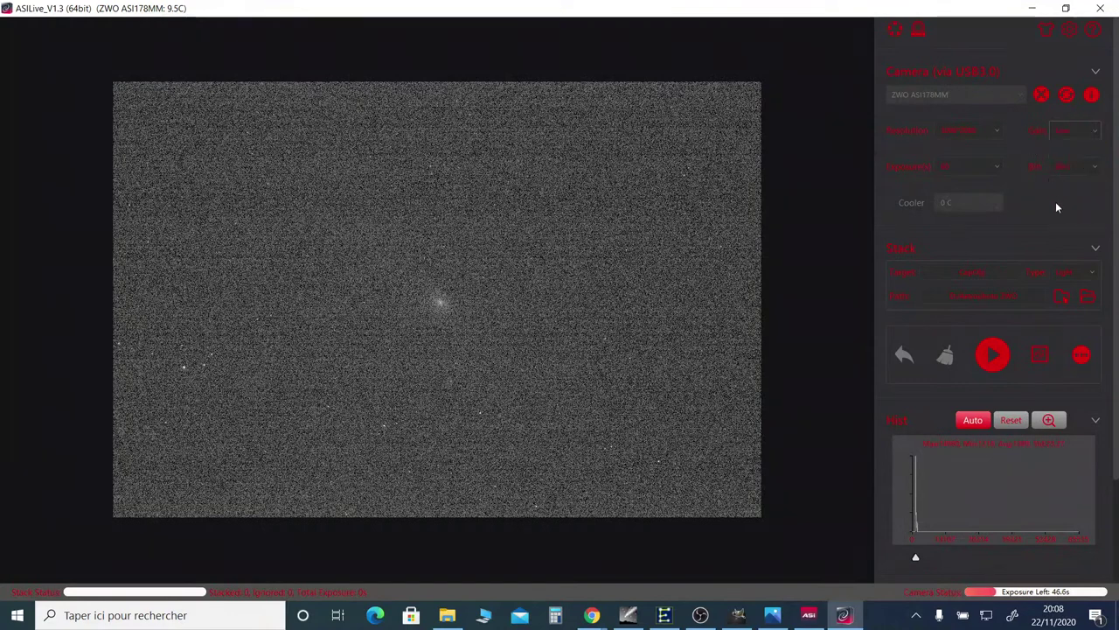
Collapse the Stack and Camera settings and turn off the automatic histogram stretch.
click(1093, 249)
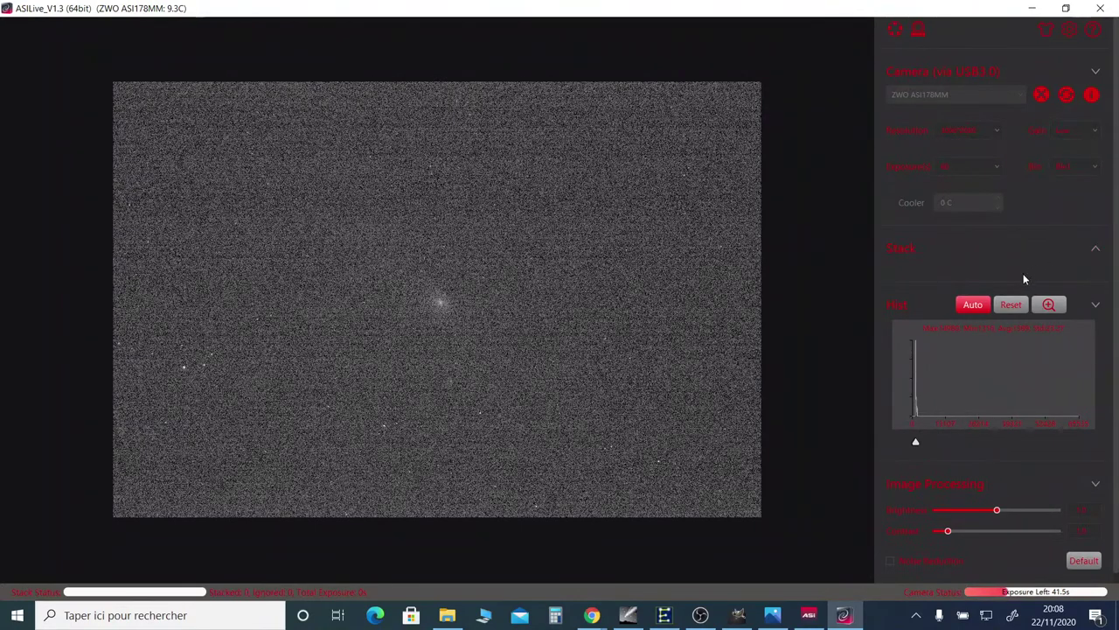
click(967, 306)
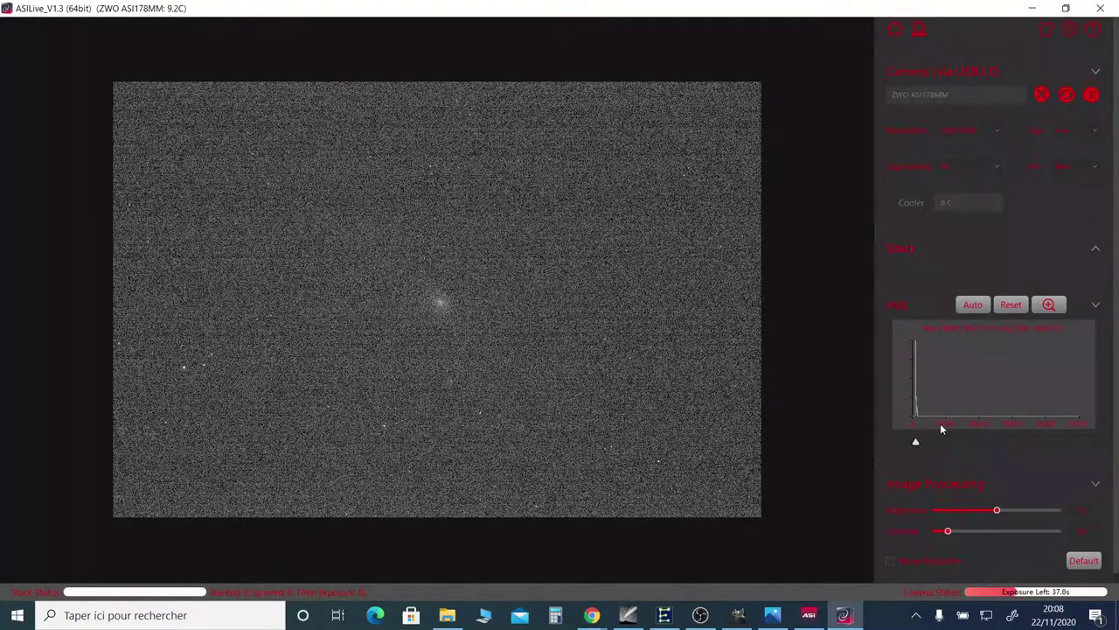
scroll(940, 424, down, 1)
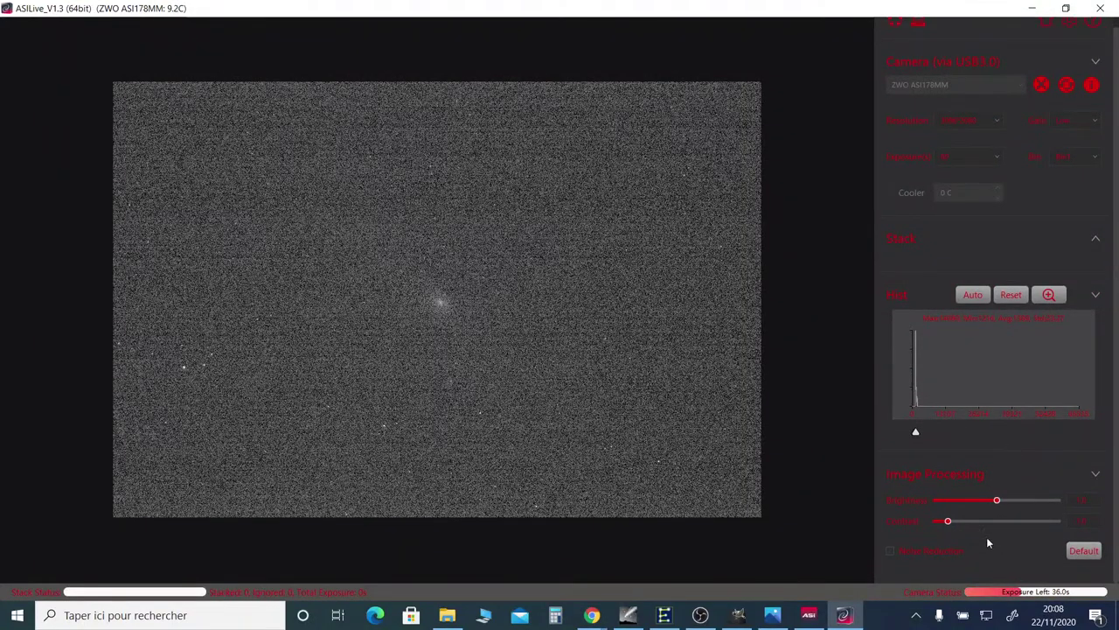
scroll(996, 223, up, 1)
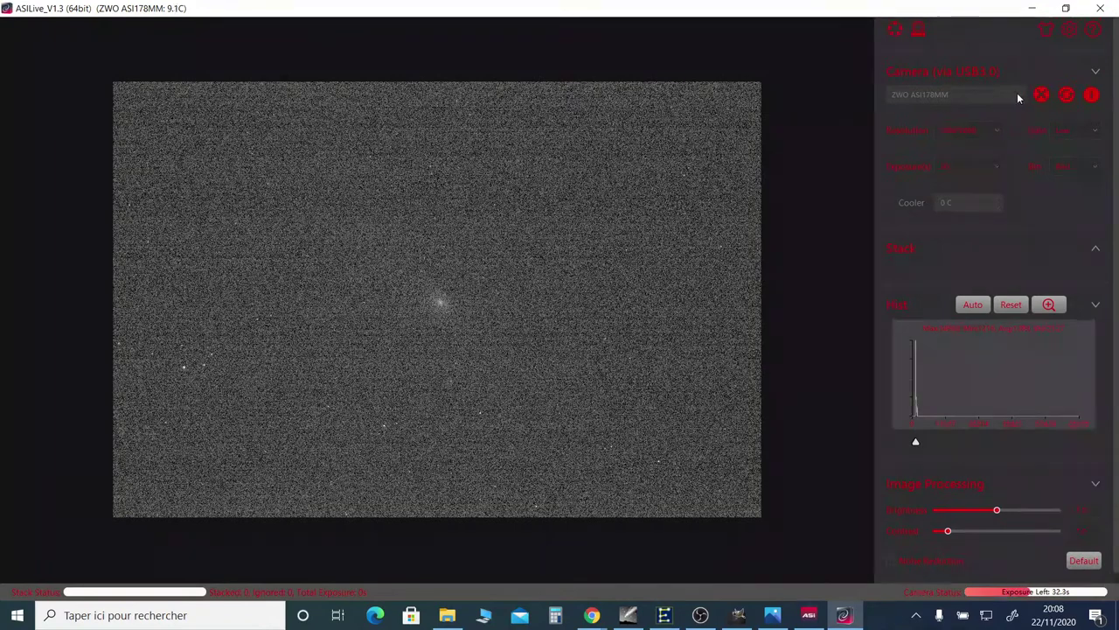
click(1100, 73)
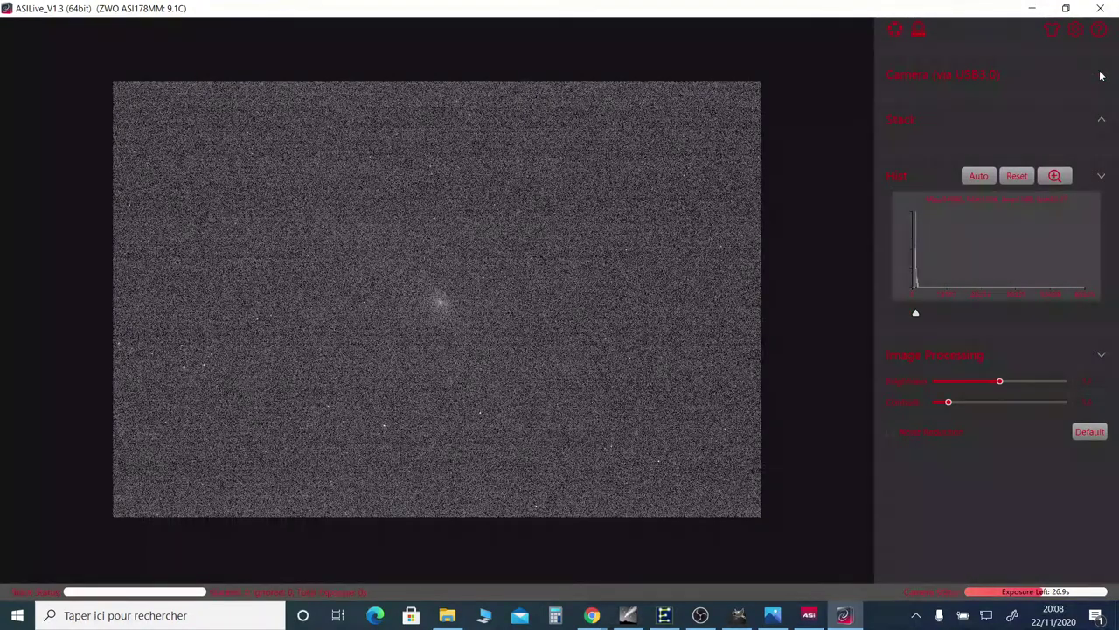
Adjust the live galaxy image with noise reduction enabled, a lower brightness and the automatic histogram stretch.
click(889, 432)
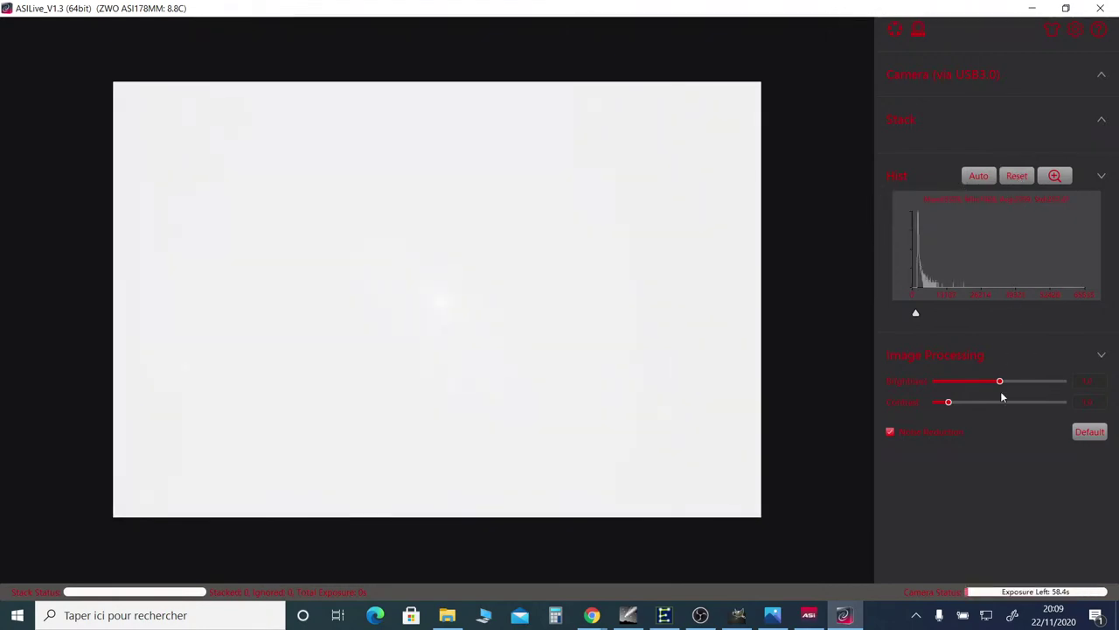
drag(999, 382, 967, 382)
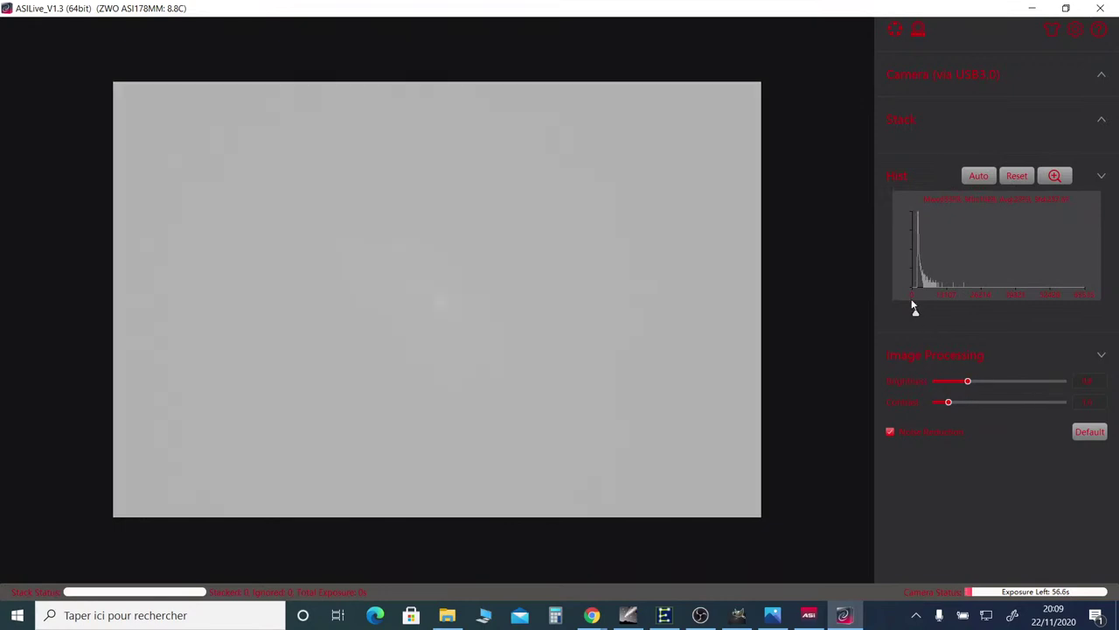
click(978, 176)
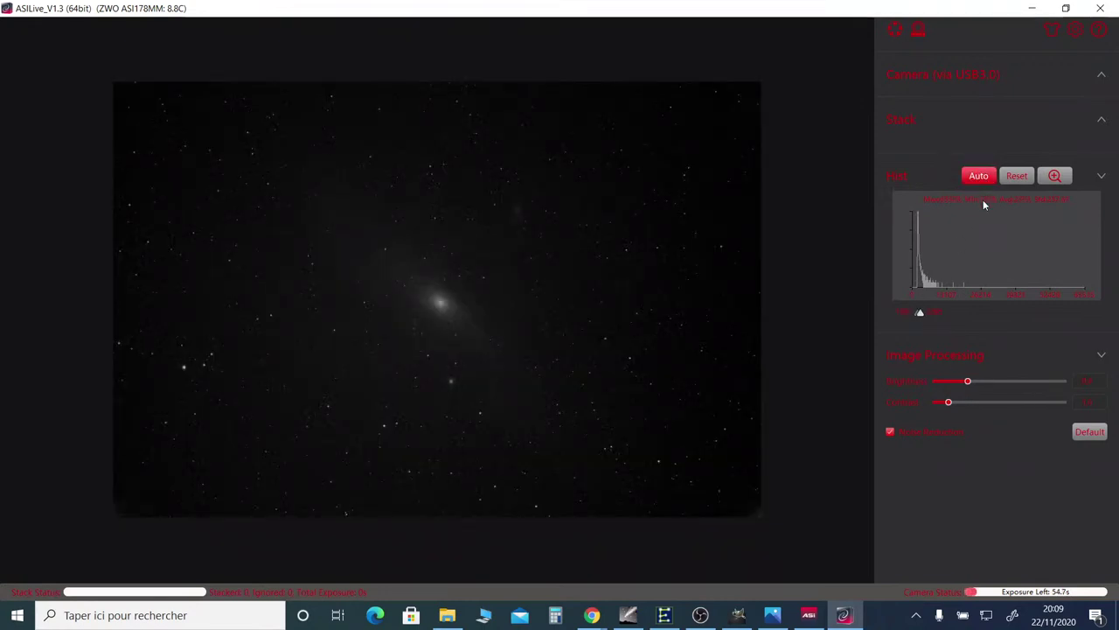
Try a manual histogram stretch on the live galaxy image, restore the automatic stretch and raise the brightness.
mouse_move(924, 315)
mouse_down()
mouse_move(909, 324)
mouse_move(932, 320)
mouse_up()
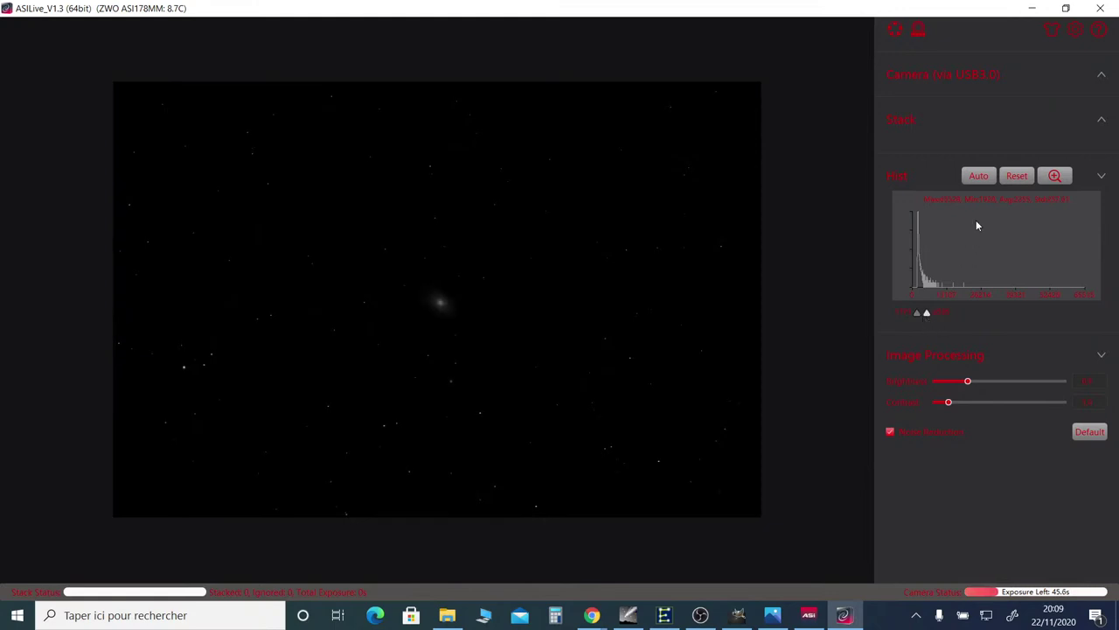
click(979, 175)
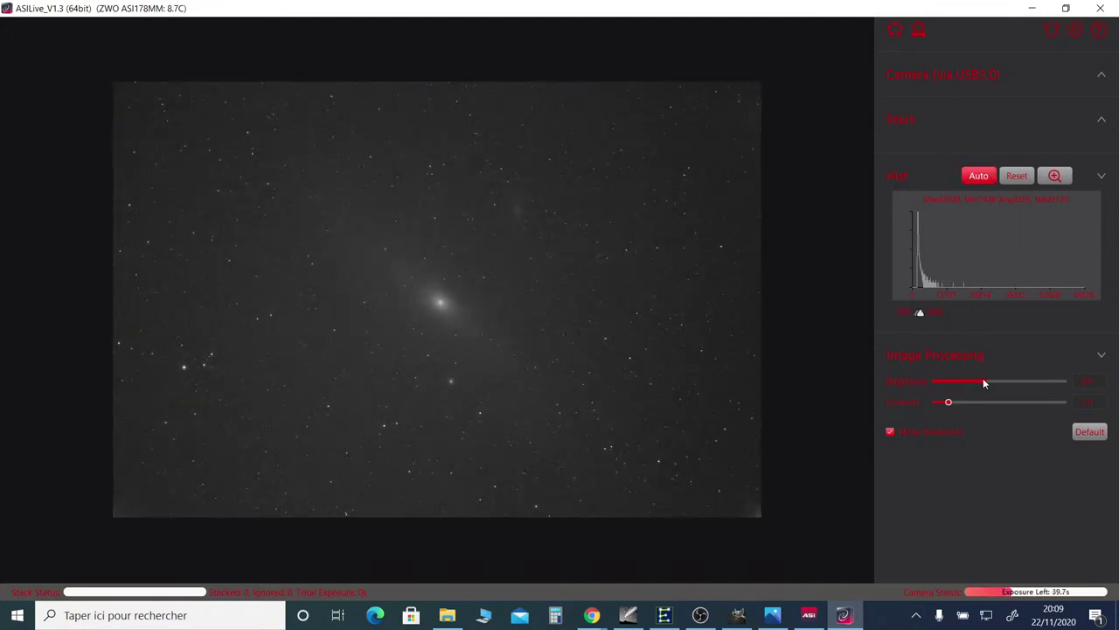
mouse_move(983, 382)
mouse_down()
mouse_move(1013, 384)
mouse_move(1003, 390)
mouse_up()
mouse_move(487, 442)
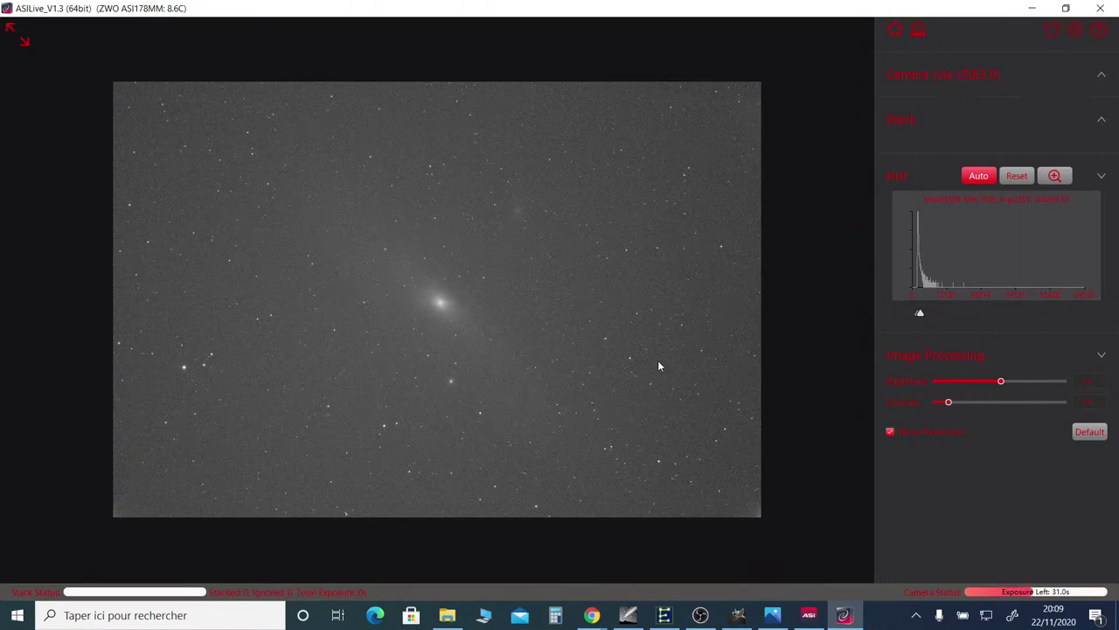
Switch to GIMP and examine the 48-frame stacked galaxy image at a closer zoom, then return to ASILive.
click(772, 614)
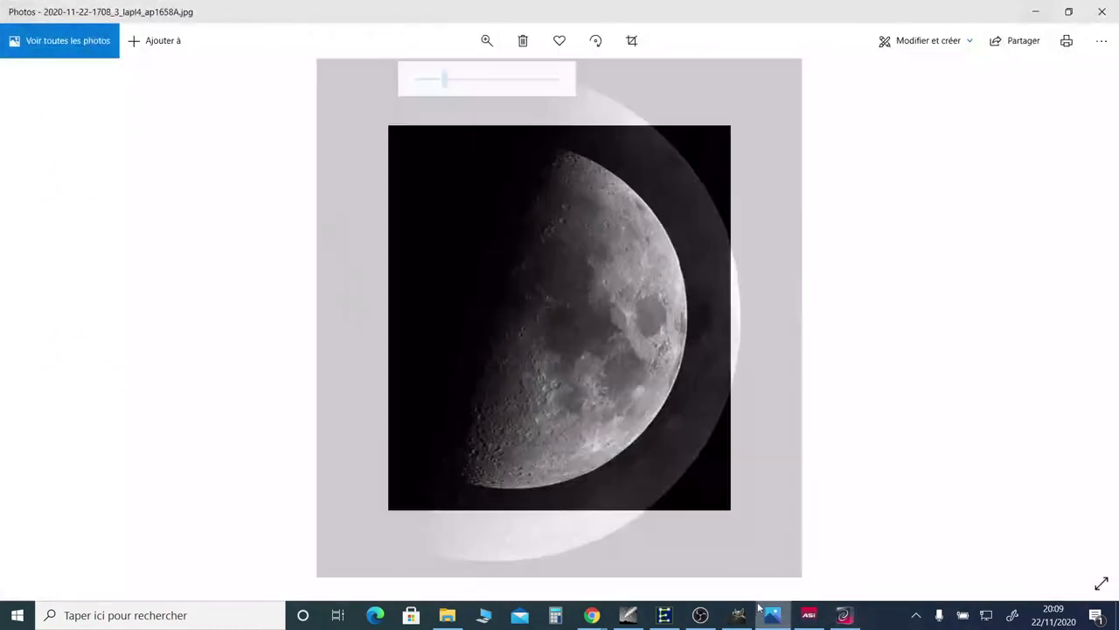
click(1035, 11)
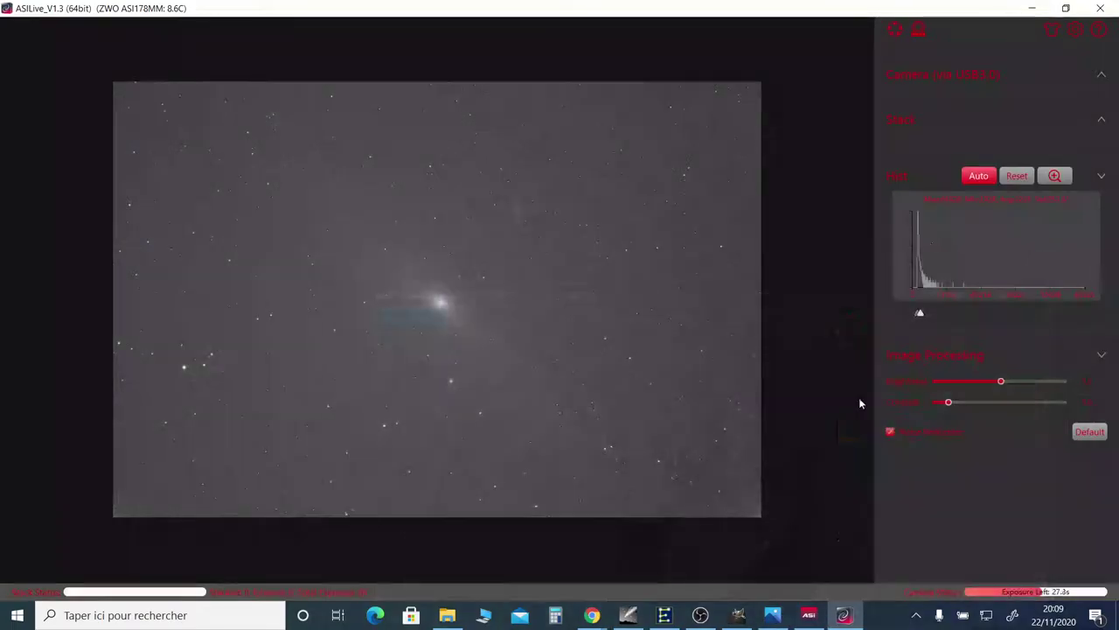
click(737, 615)
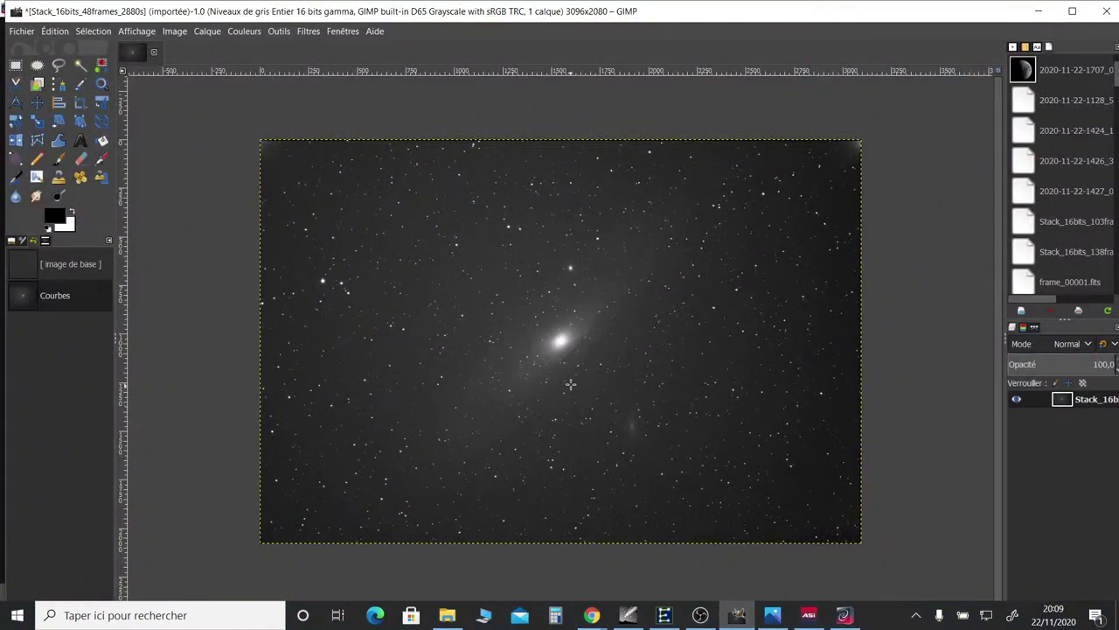
click(137, 31)
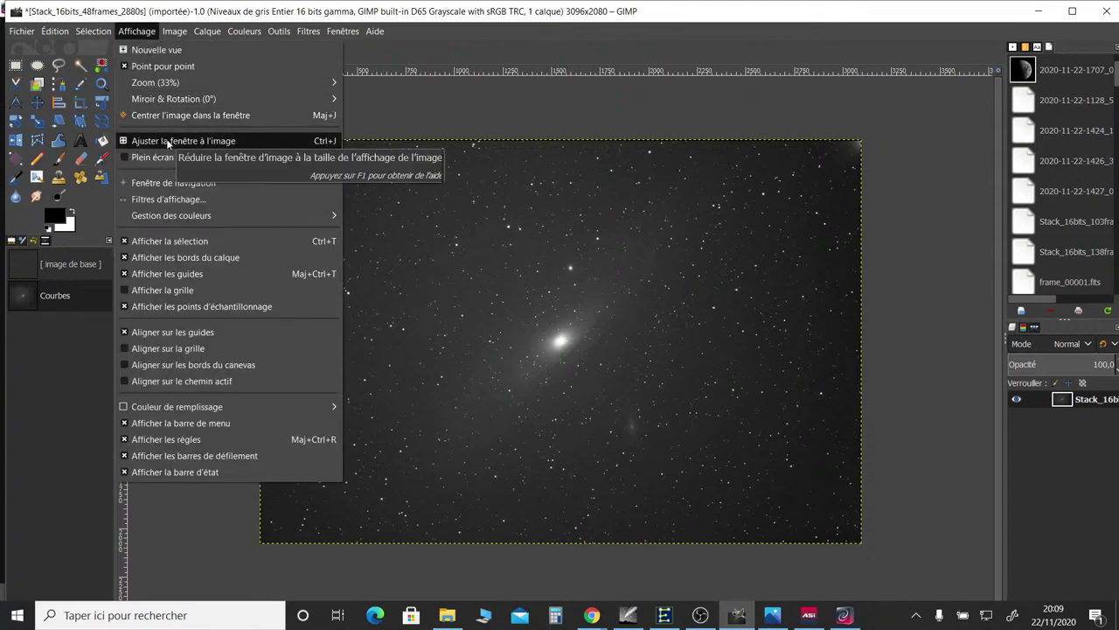
mouse_move(174, 82)
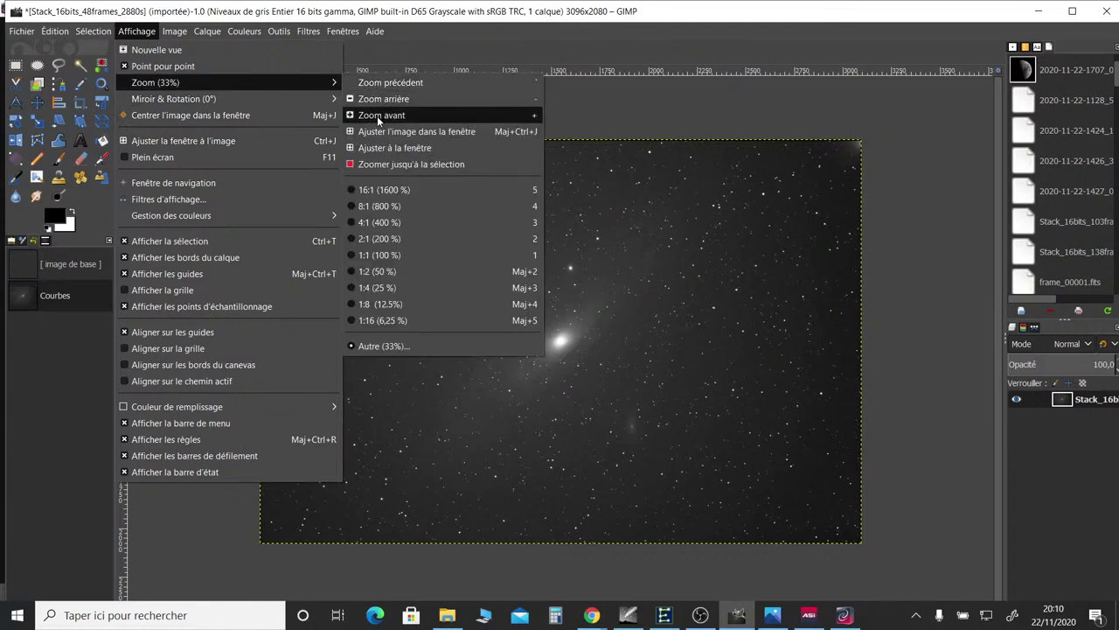
click(379, 116)
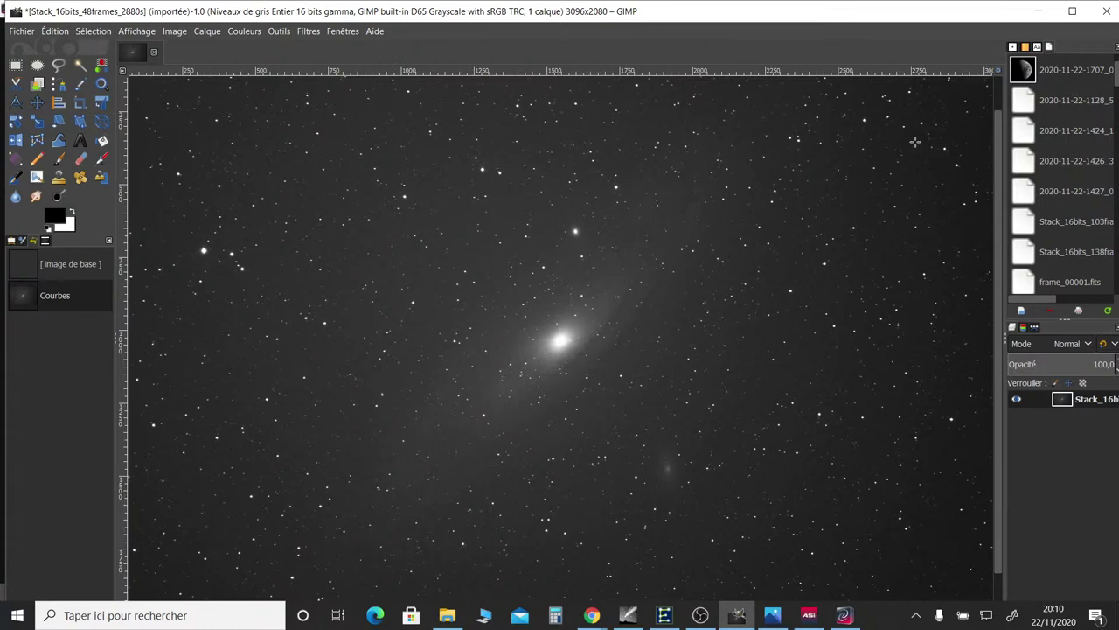
click(1039, 11)
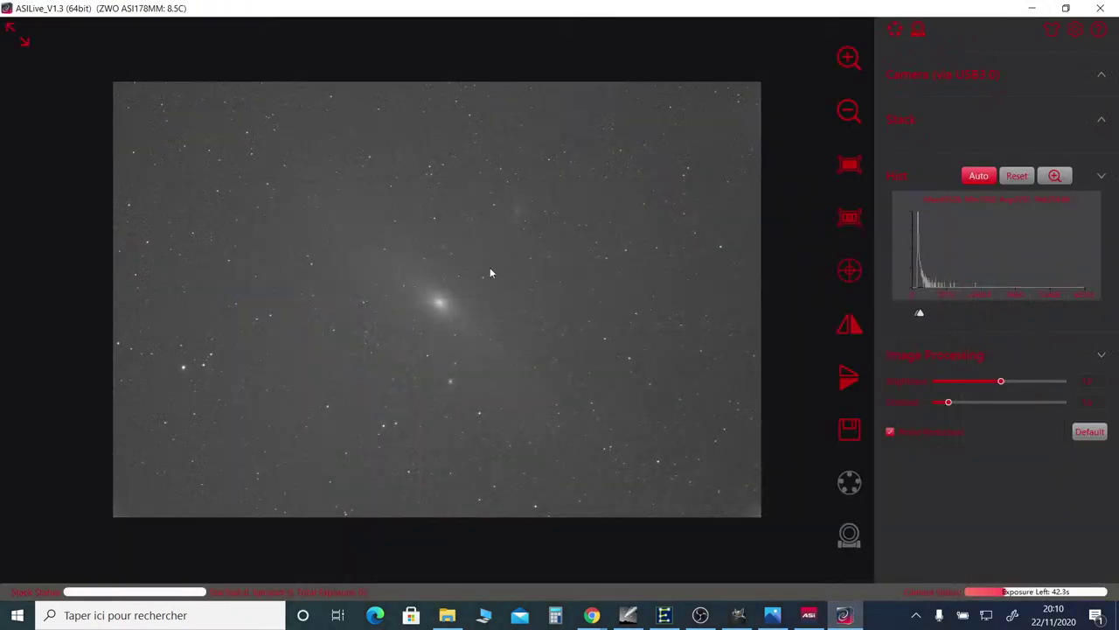
Inspect the galaxy core in the live image at high magnification and fit the whole frame back into the view.
click(848, 61)
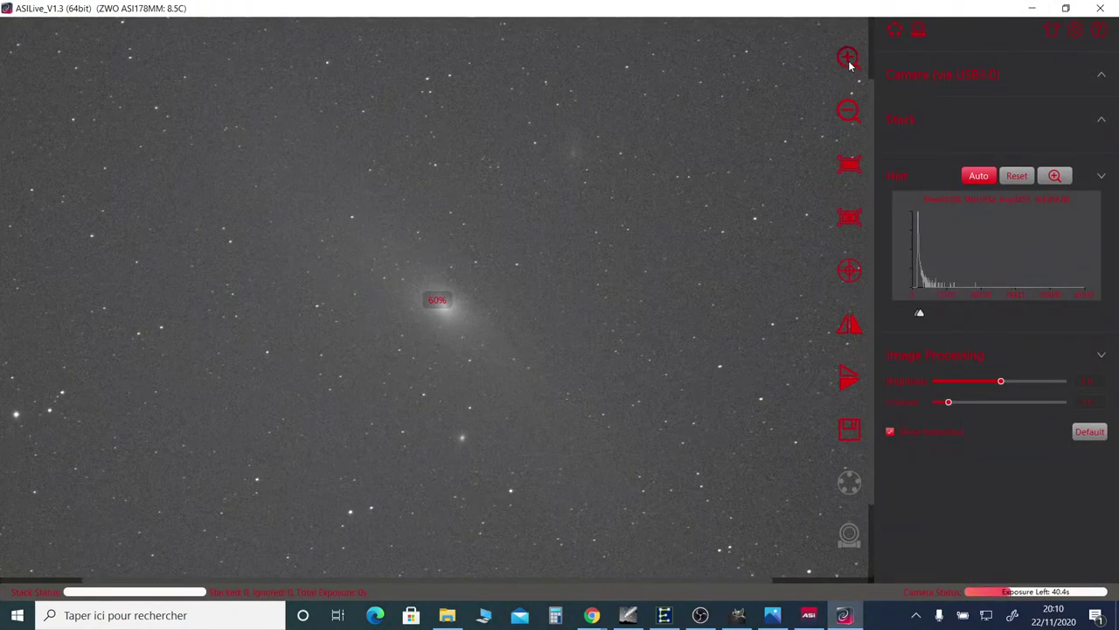
click(847, 63)
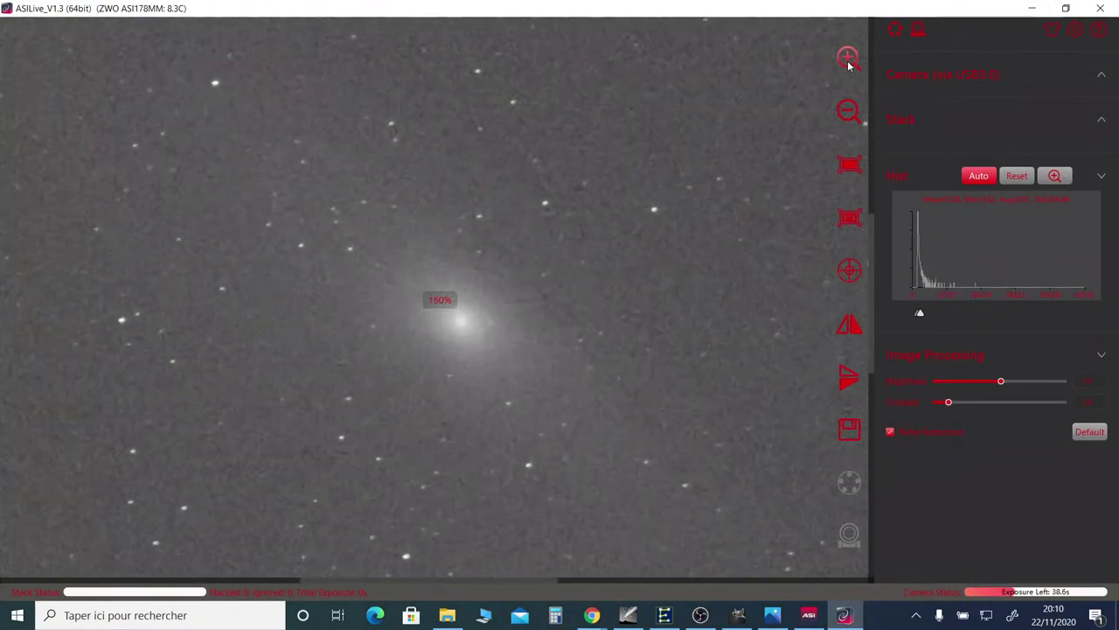
click(847, 63)
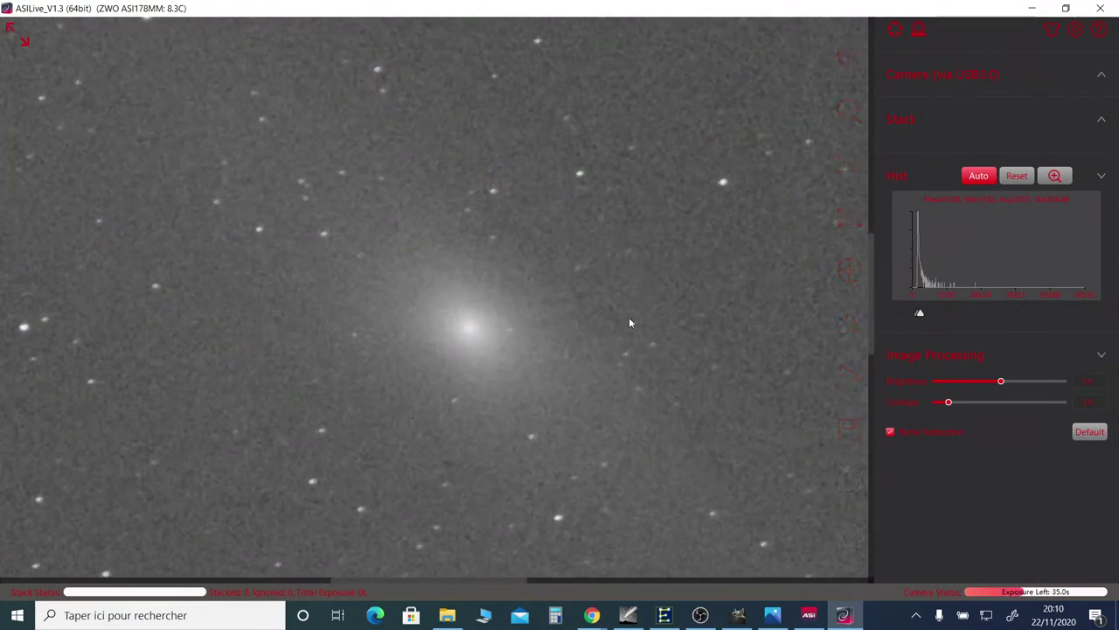
click(846, 110)
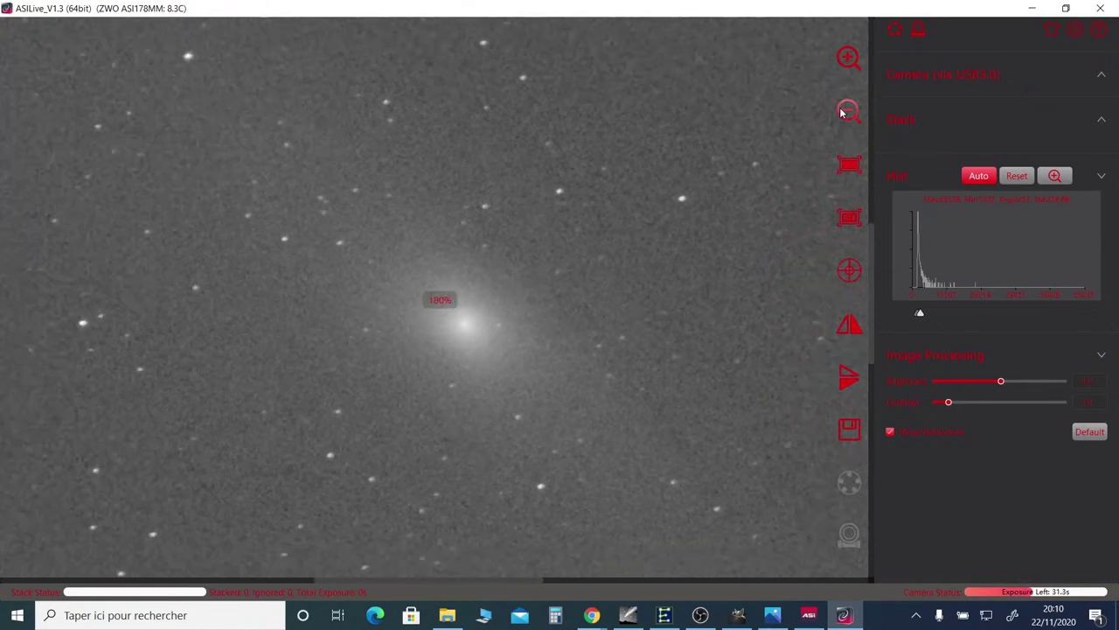
click(842, 111)
click(847, 166)
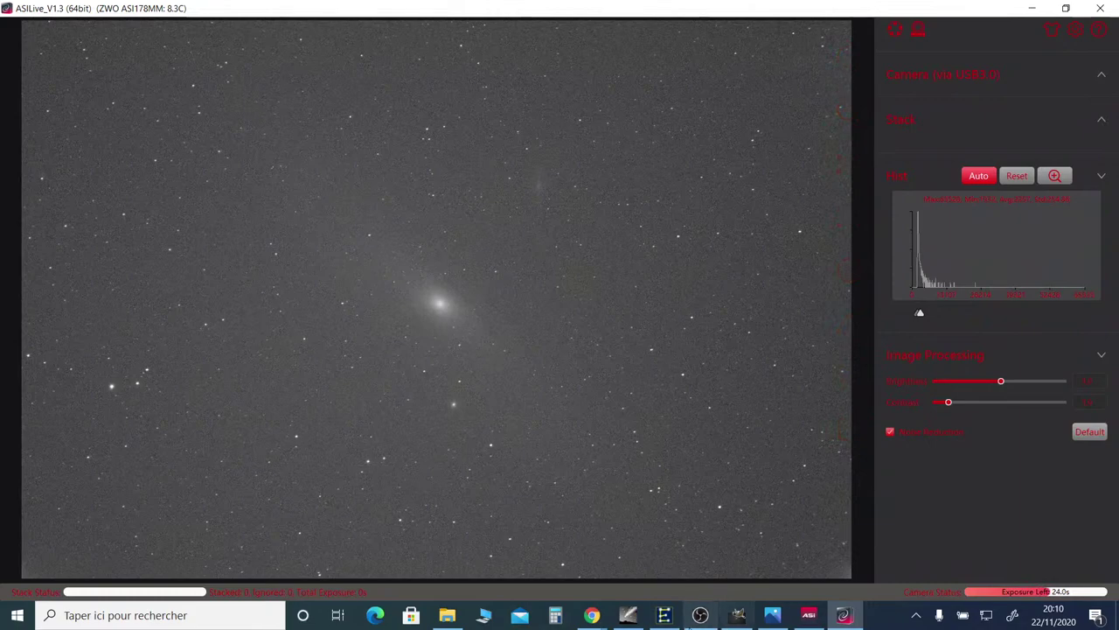
Read through the recent viewer messages in the popped-out YouTube live chat and put the chat away.
mouse_move(592, 615)
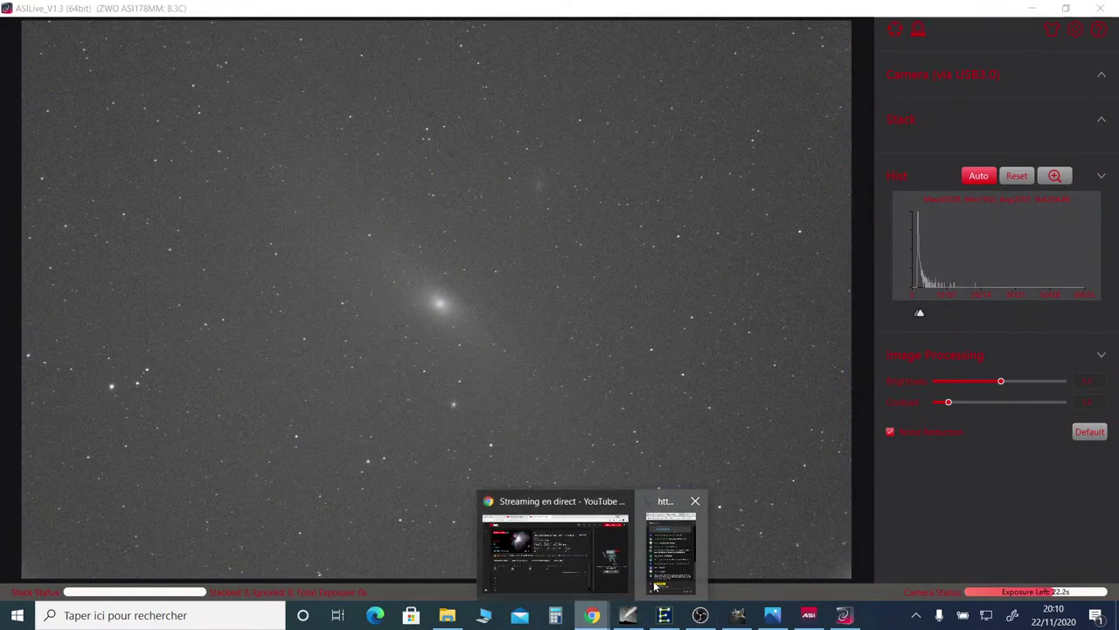
click(670, 553)
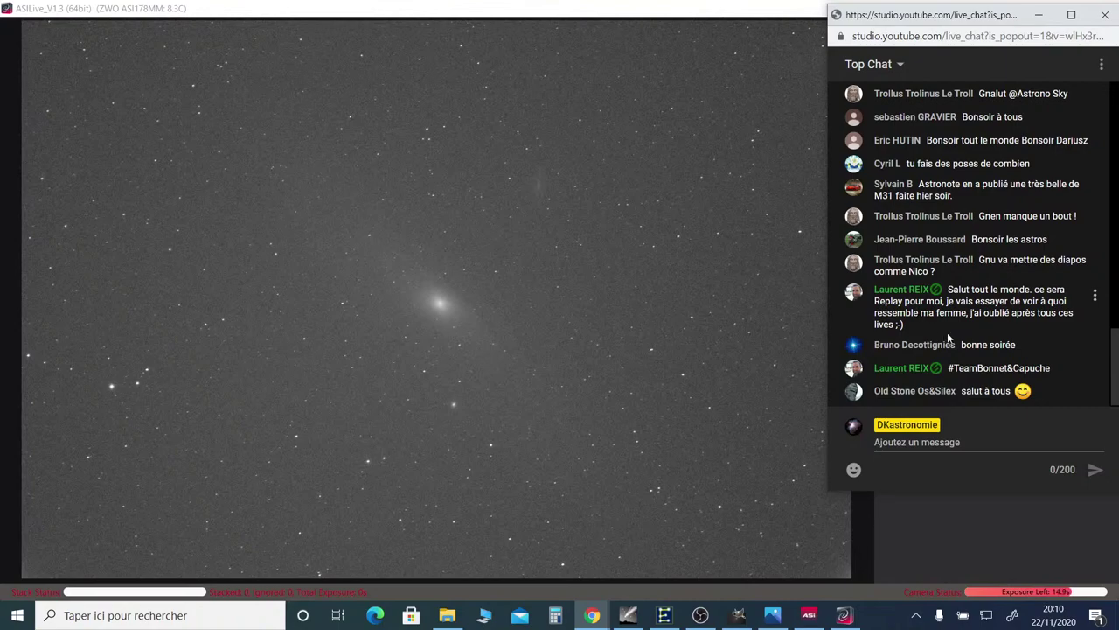
scroll(1033, 250, up, 3)
scroll(1034, 257, up, 1)
scroll(1034, 257, up, 1)
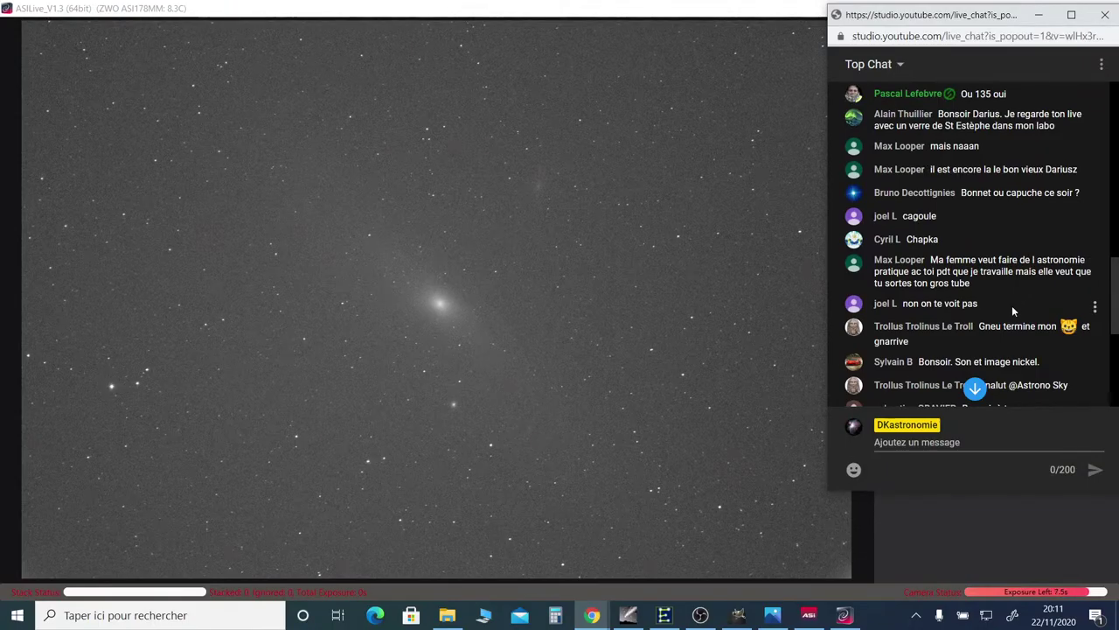
scroll(1011, 305, down, 4)
scroll(1011, 308, down, 2)
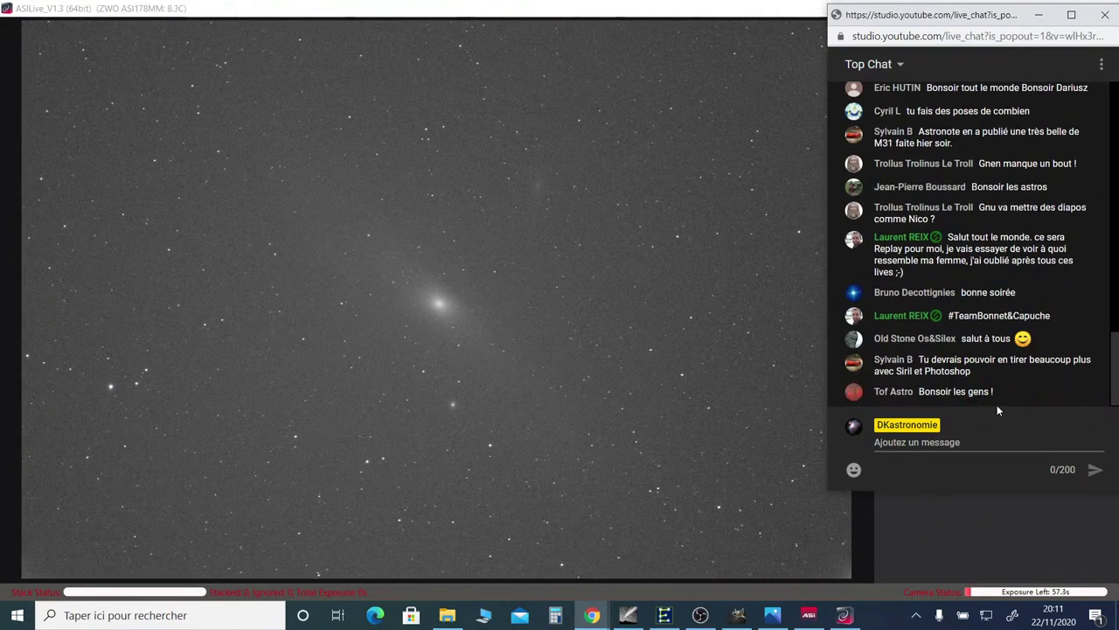
click(1043, 18)
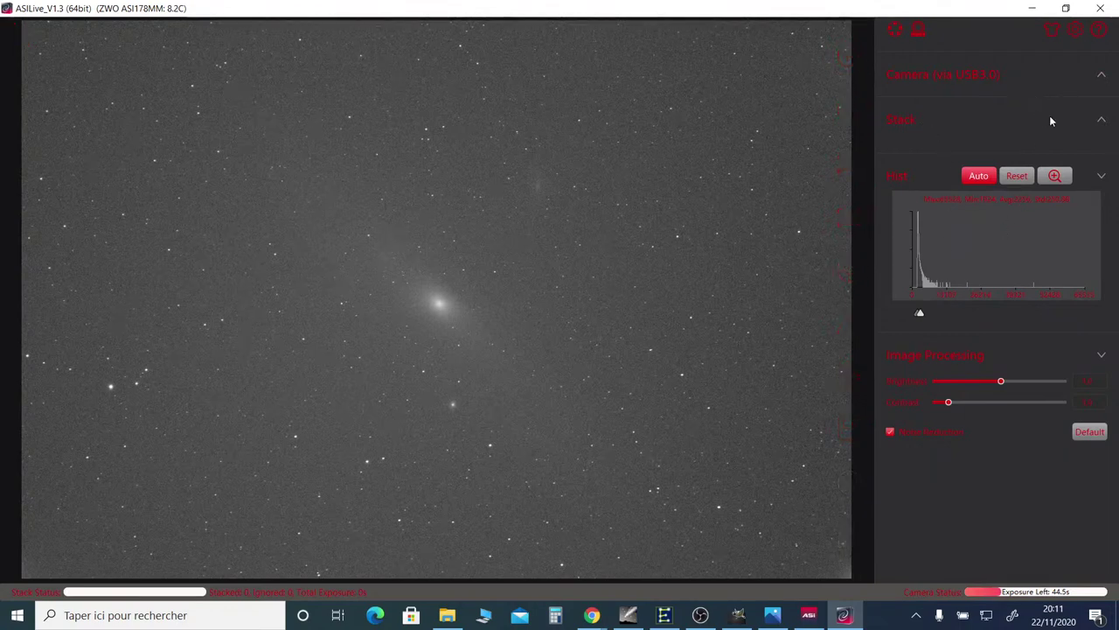
Expand the Camera settings and check the gain setting of the ZWO ASI178MM.
click(1100, 77)
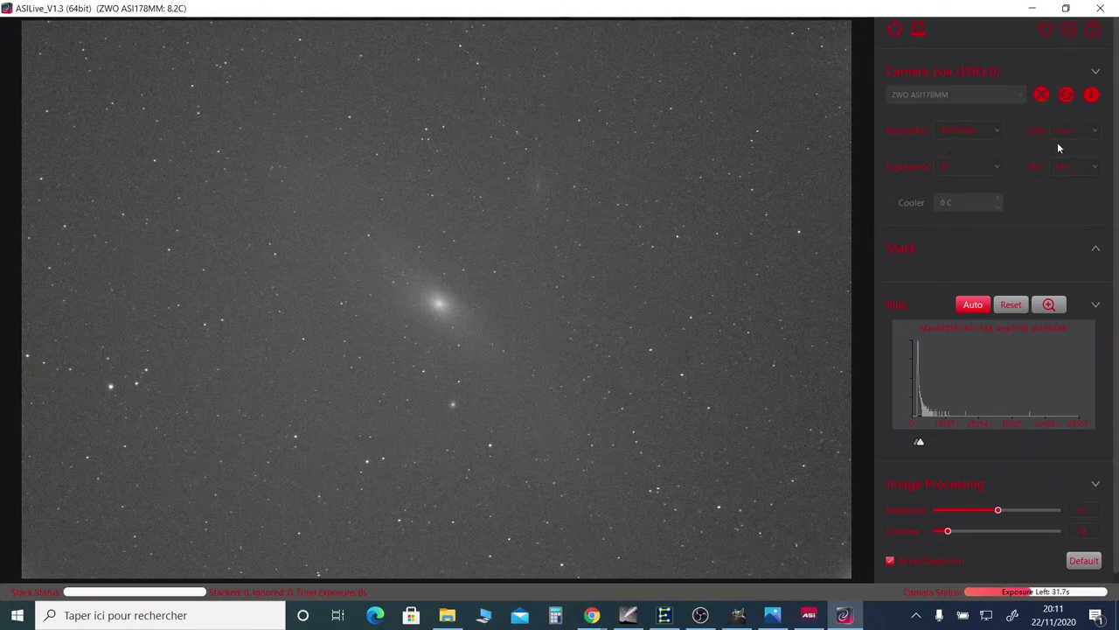
click(1098, 133)
click(1099, 134)
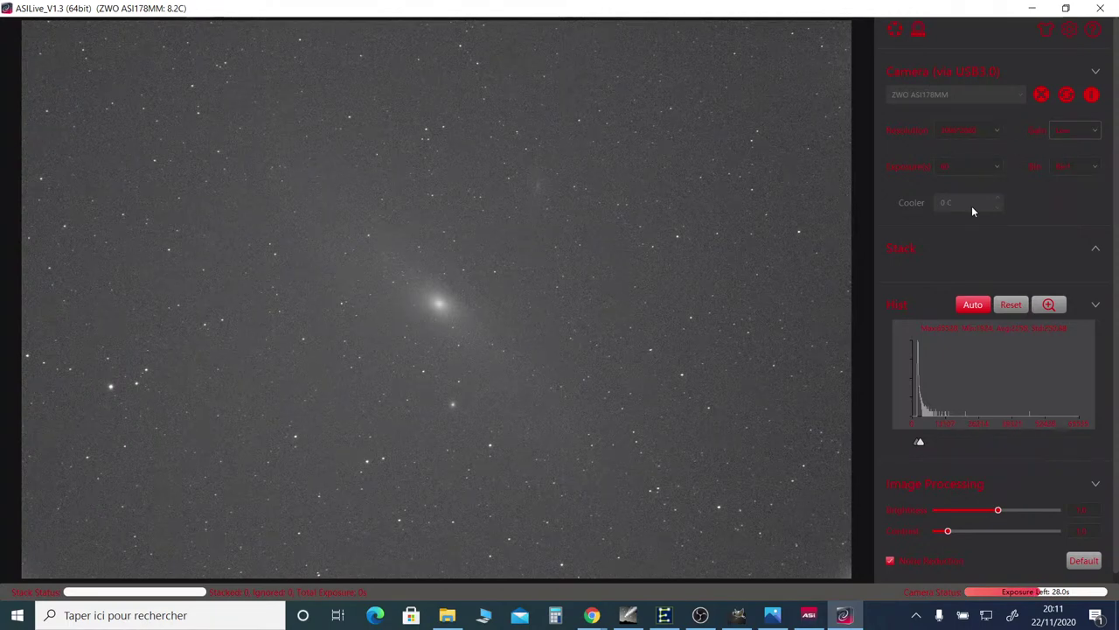
mouse_move(429, 315)
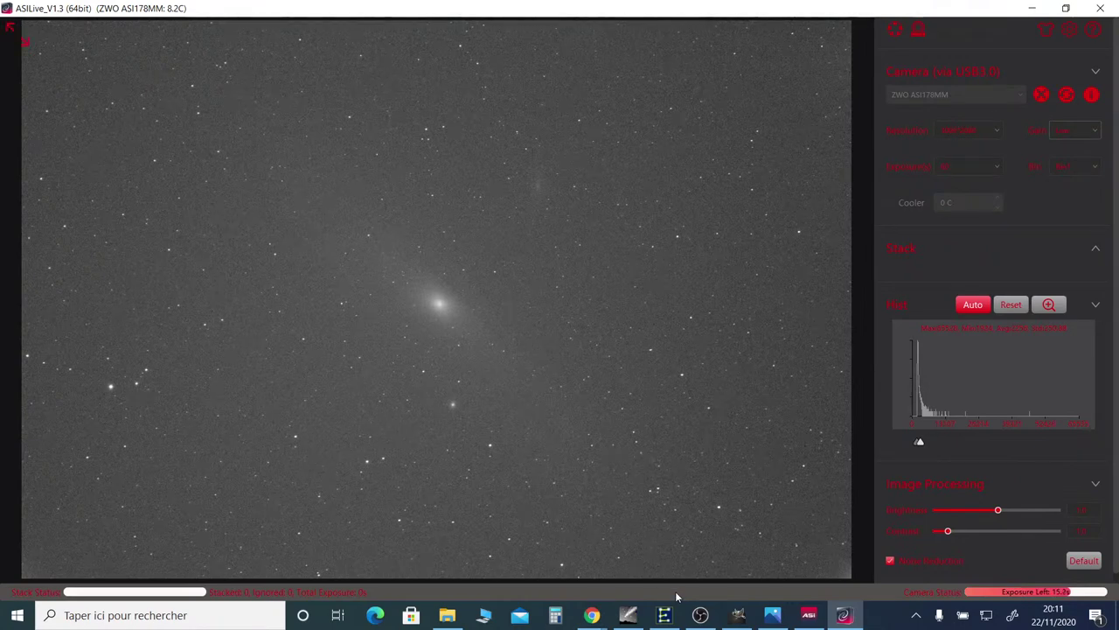
mouse_move(842, 445)
Switch to OBS, activate the WebCam source in the 03YoutubeStreem scene and return to ASILive.
click(700, 615)
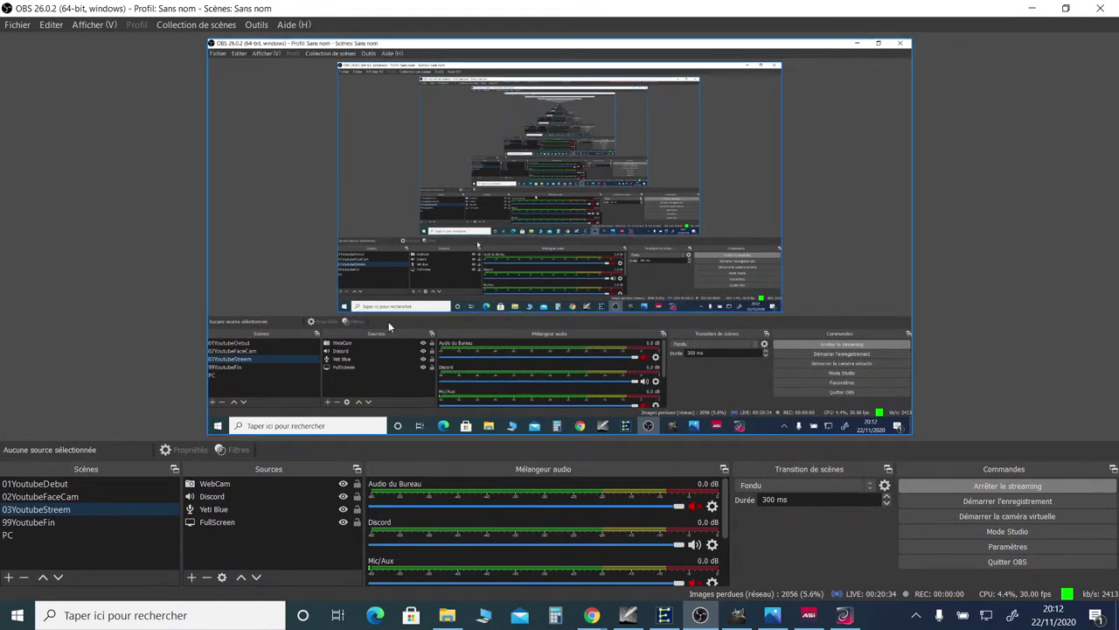
click(215, 486)
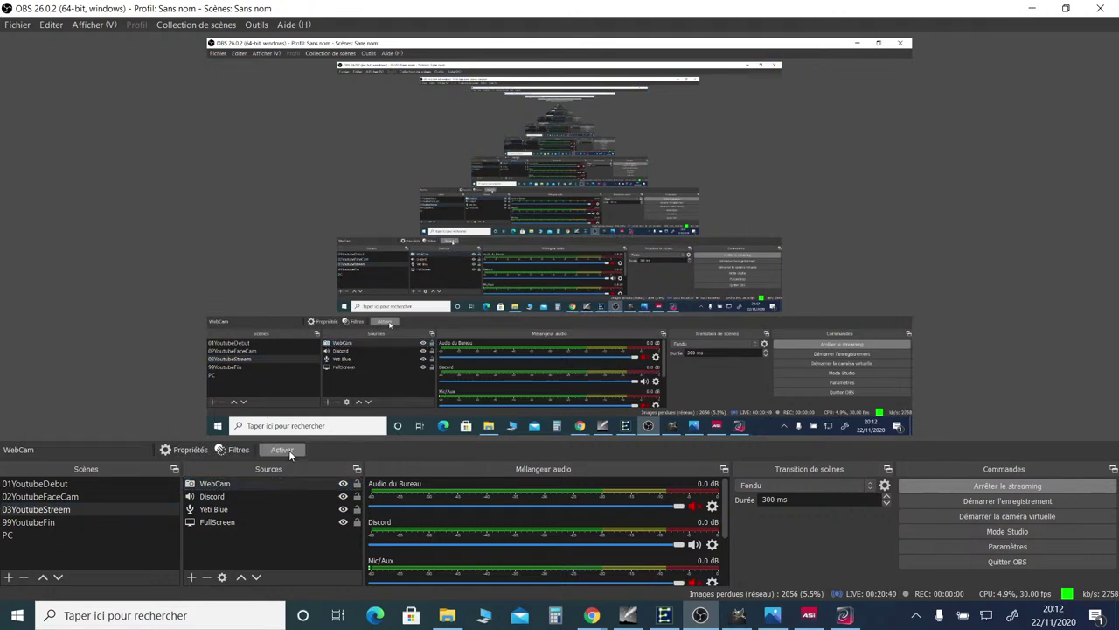
click(289, 449)
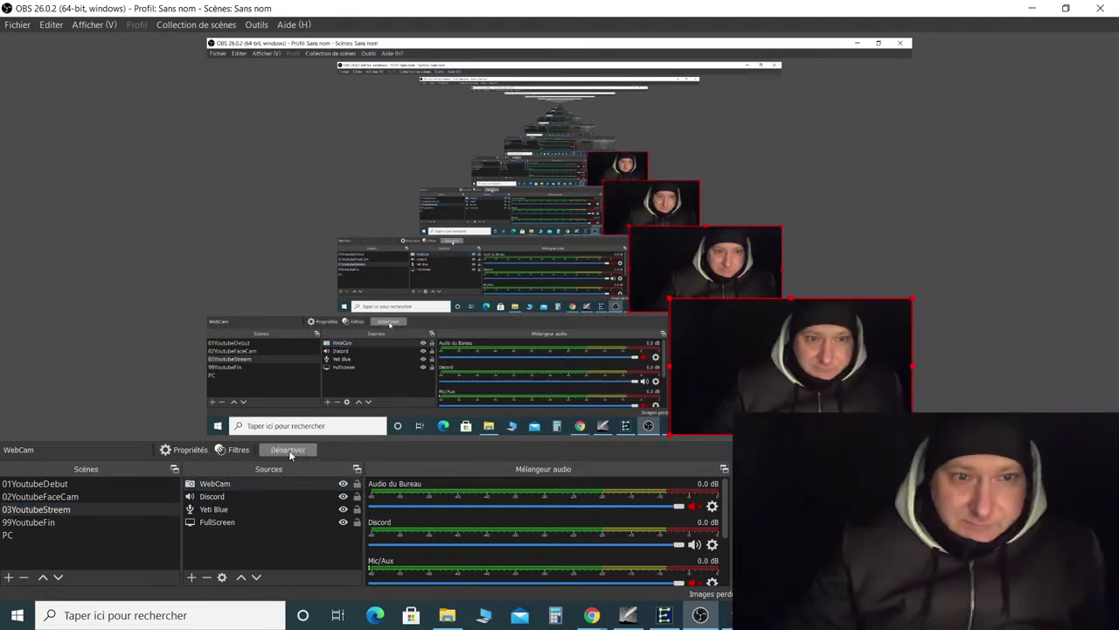
click(1031, 9)
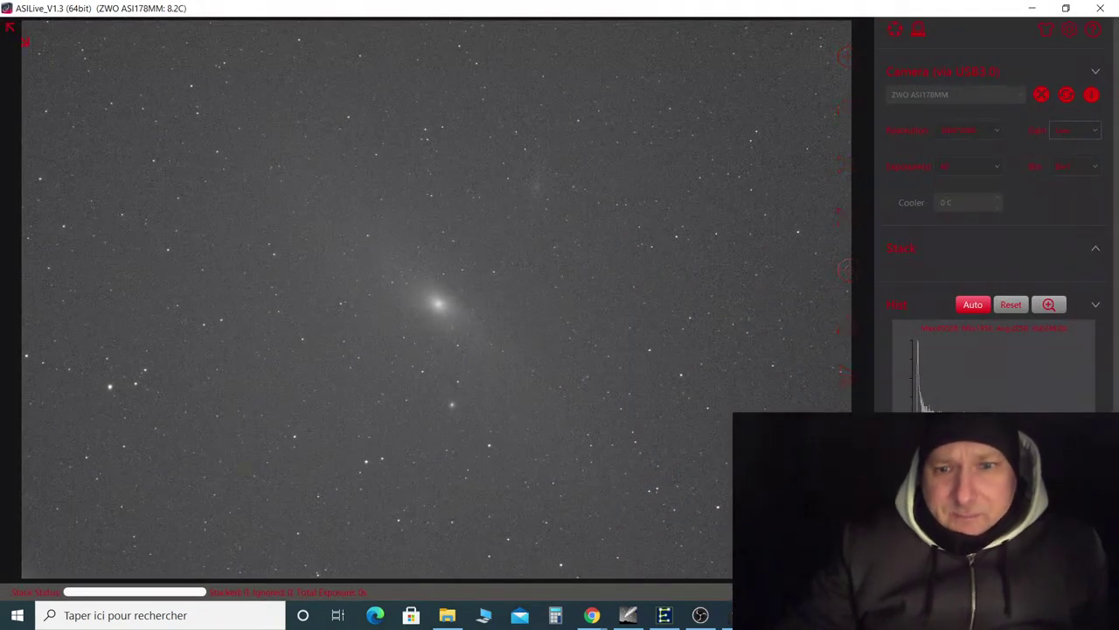
Check the telescope mount's position and pointing controls in EQMOD and put its window away.
click(664, 615)
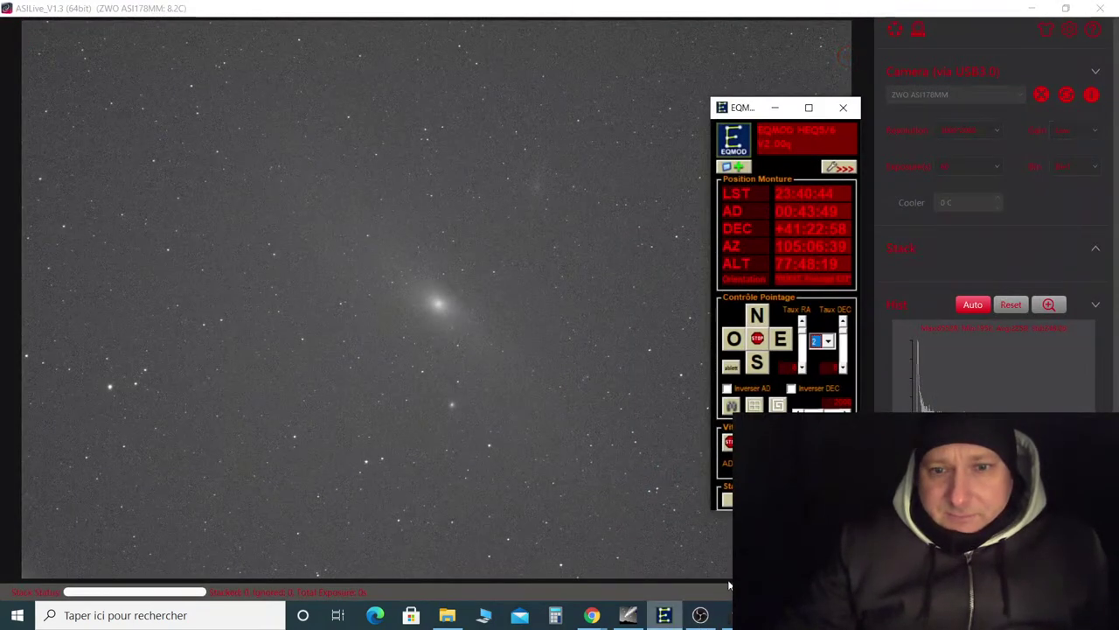
click(775, 106)
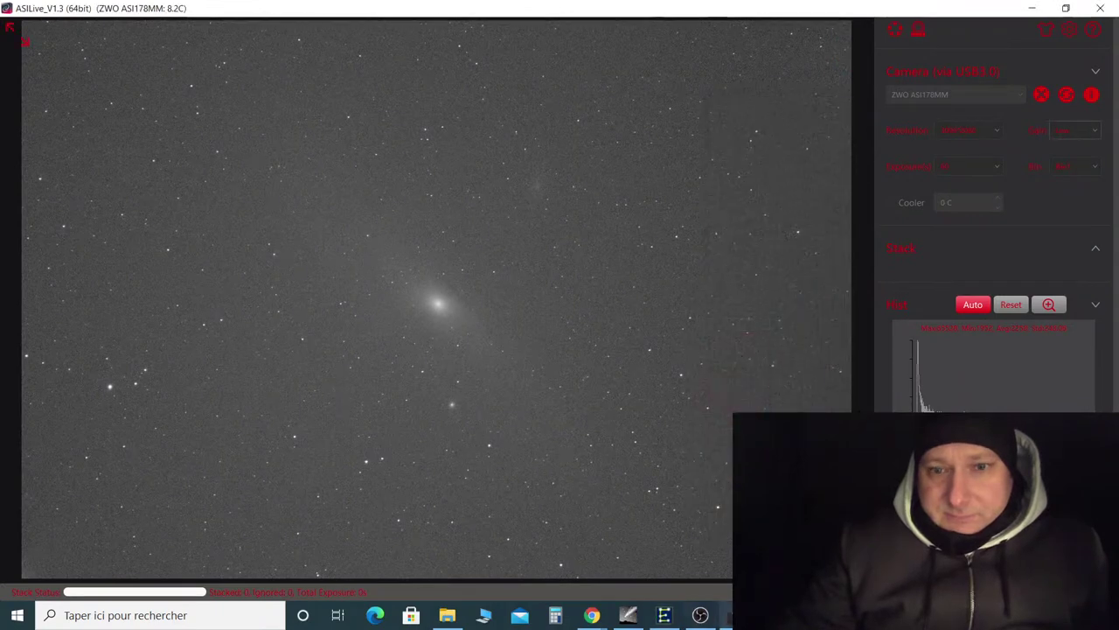
click(664, 614)
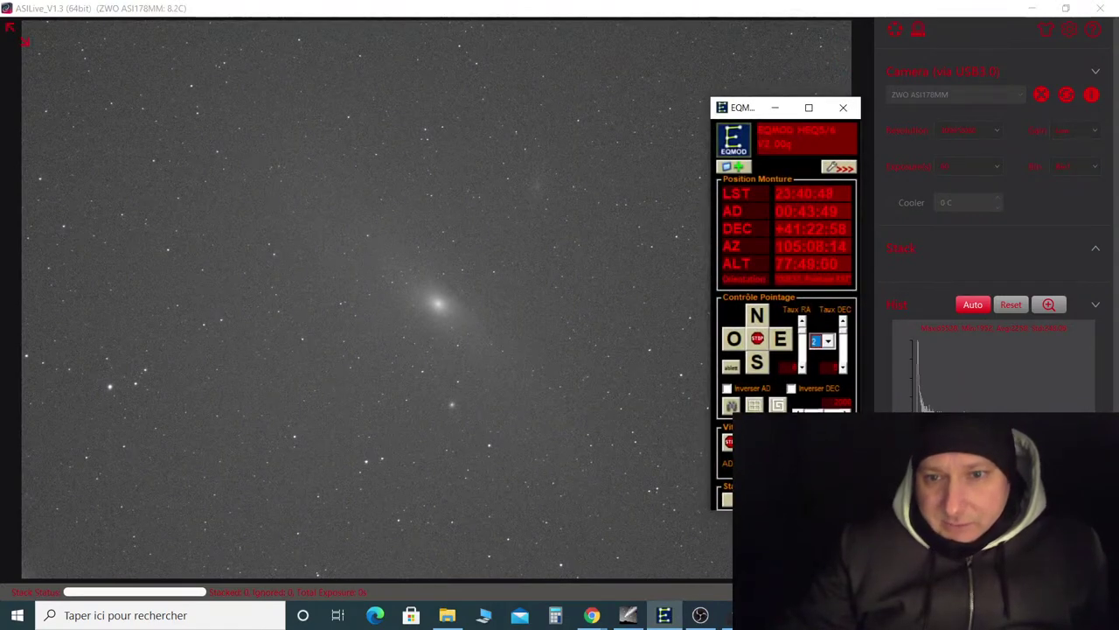
click(783, 107)
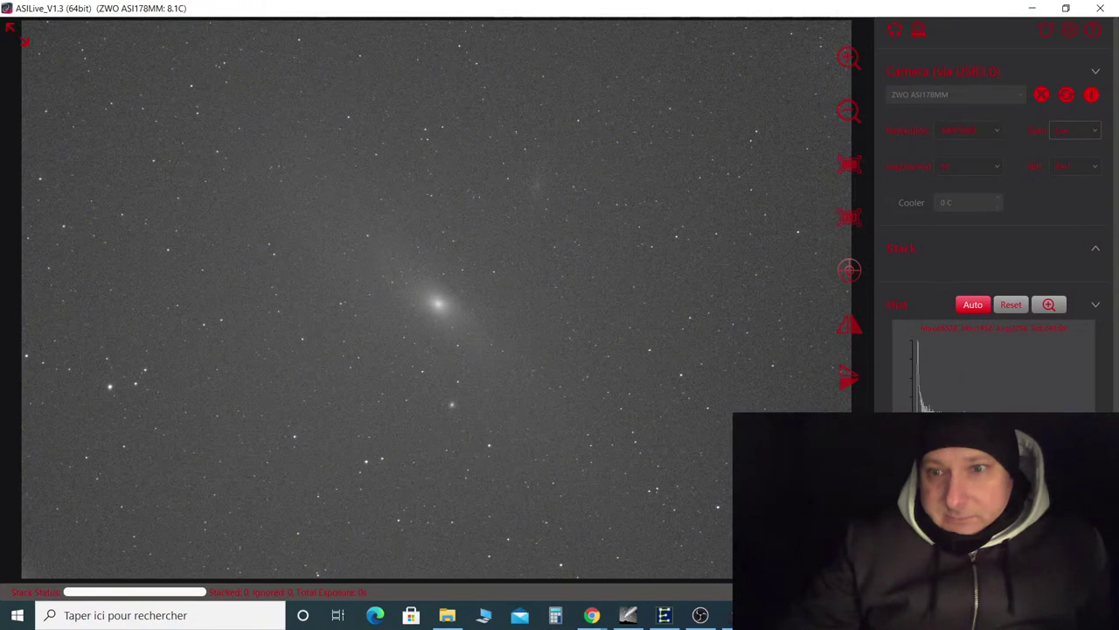
Turn off the automatic histogram stretch on the live galaxy image.
click(973, 305)
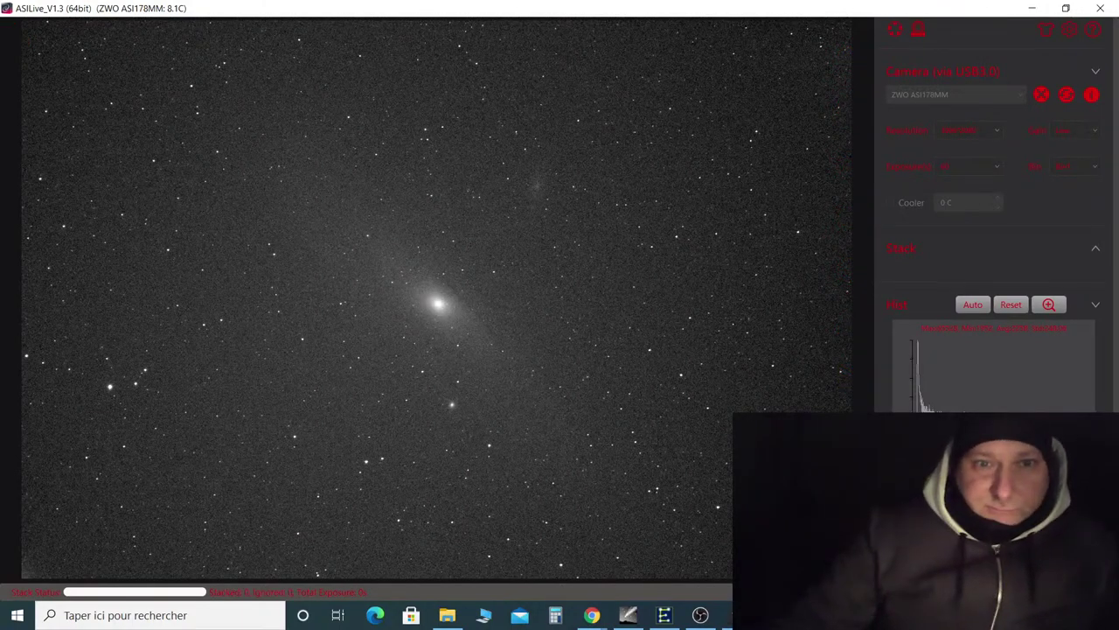
mouse_move(594, 618)
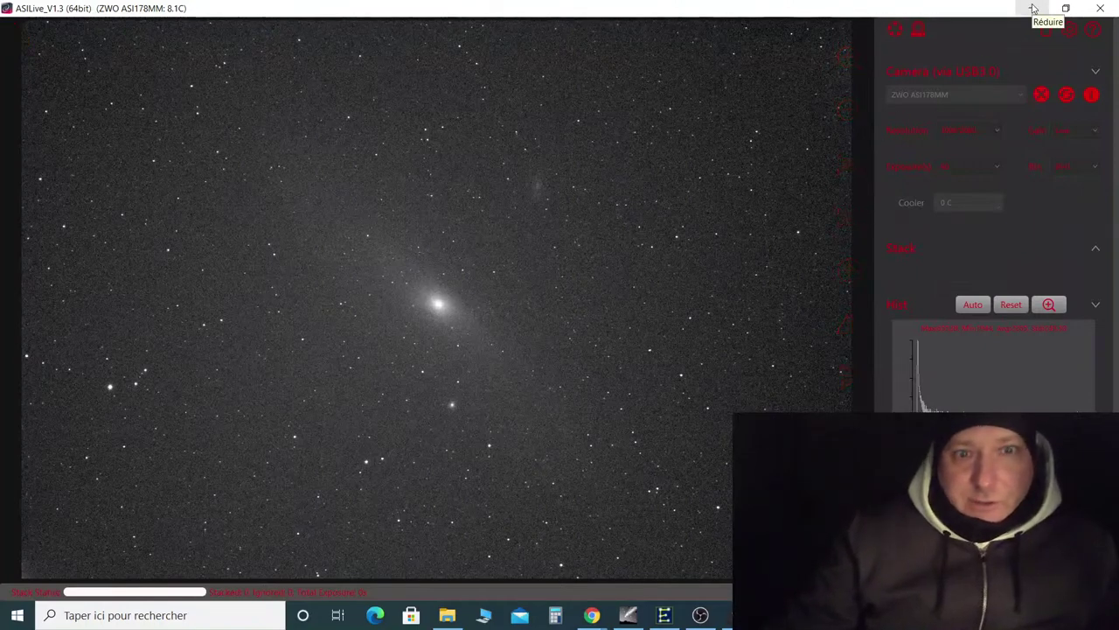
Disconnect the ZWO ASI178MM camera and close ASILive.
click(1041, 94)
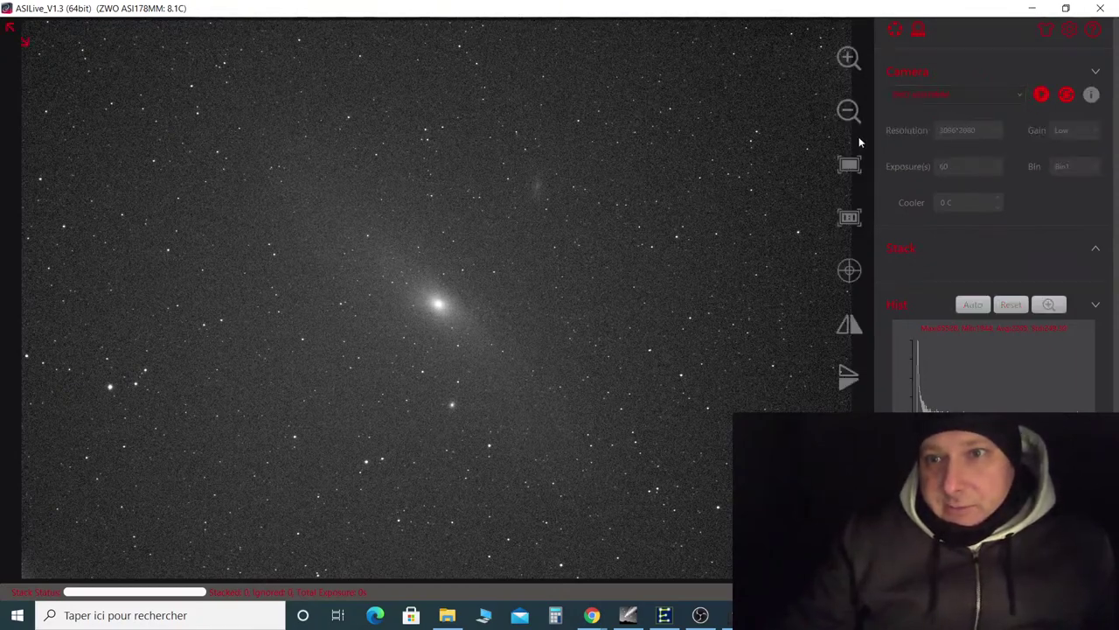
click(1102, 8)
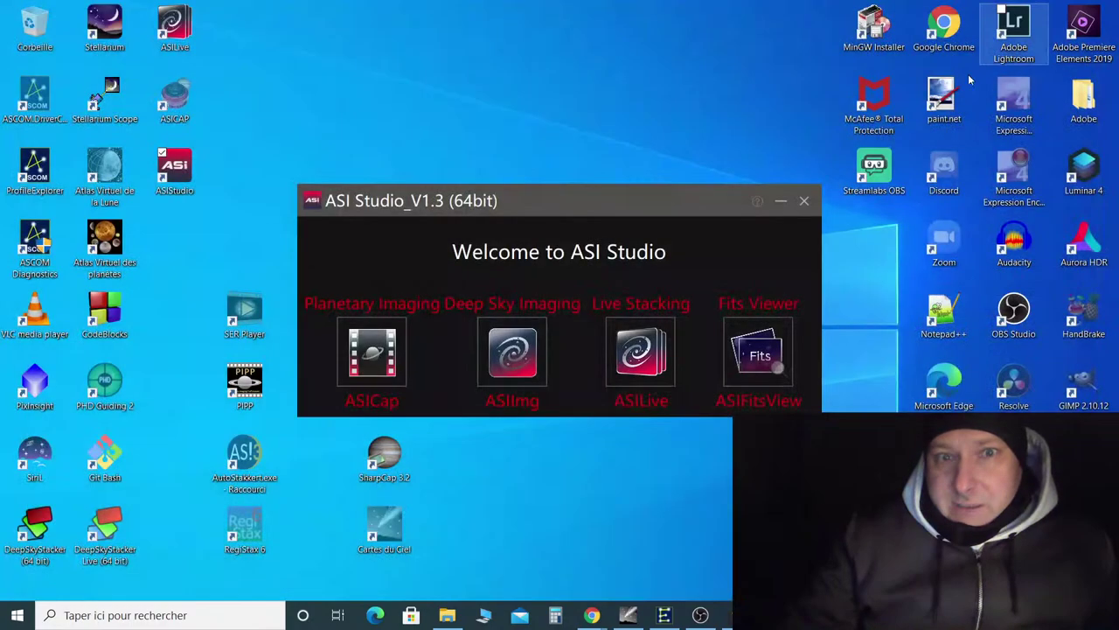
Launch SharpCap 3.2, close ASI Studio and connect the ZWO ASI178MM camera.
click(781, 202)
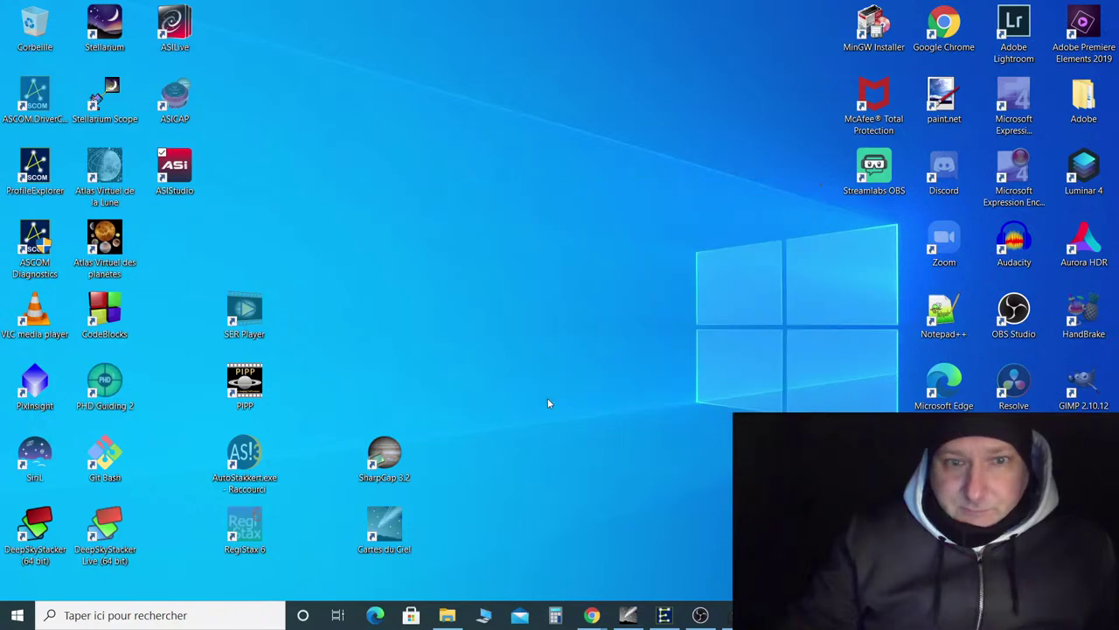
double_click(388, 462)
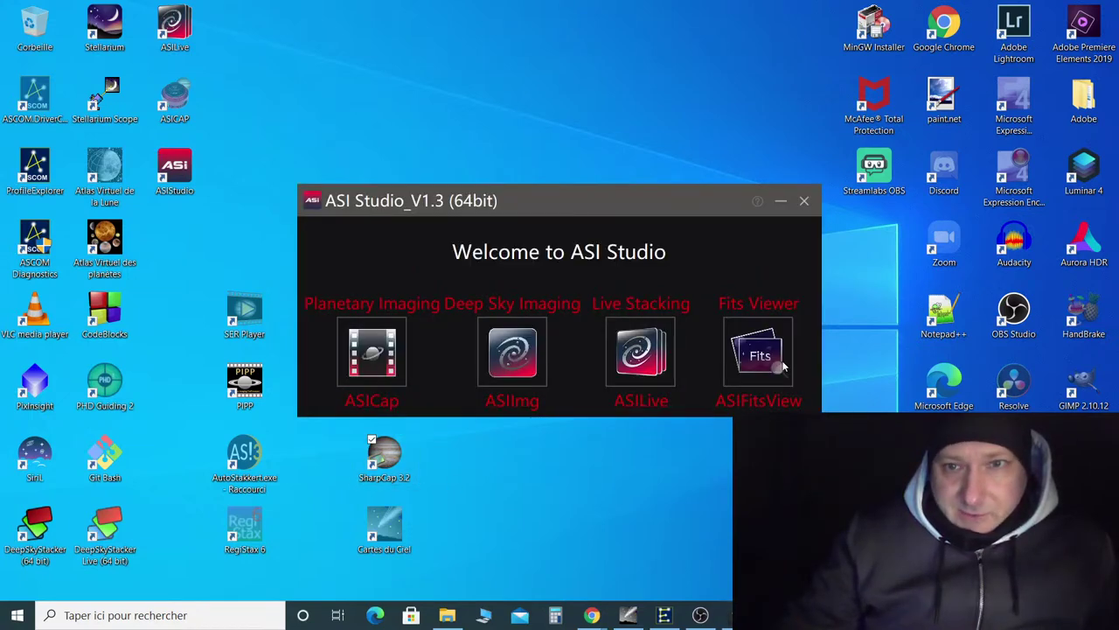
click(803, 202)
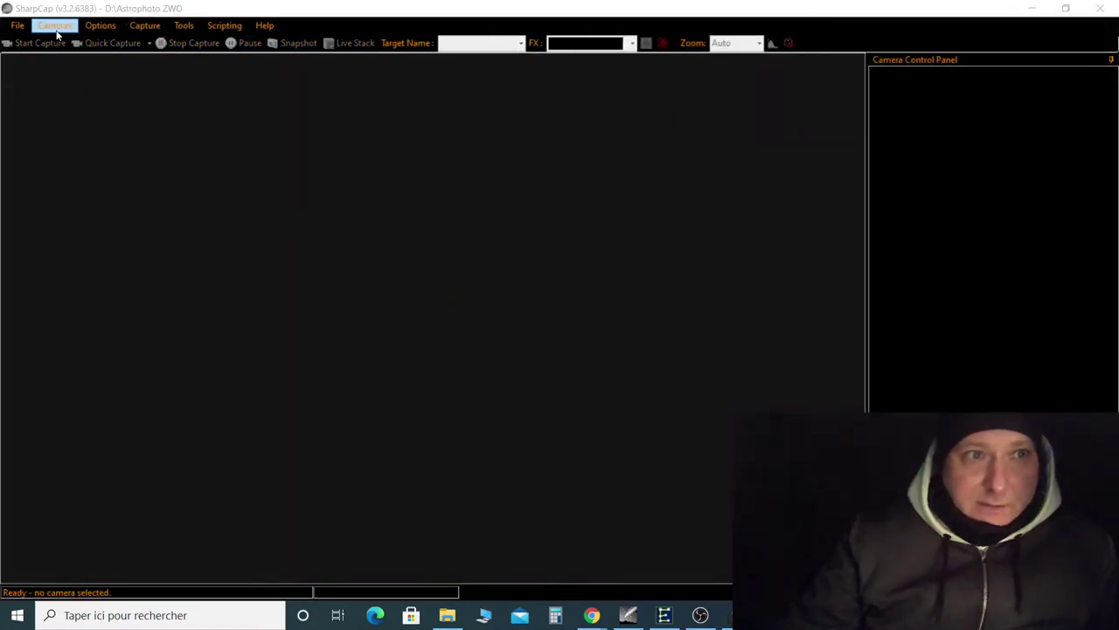
click(54, 26)
click(70, 111)
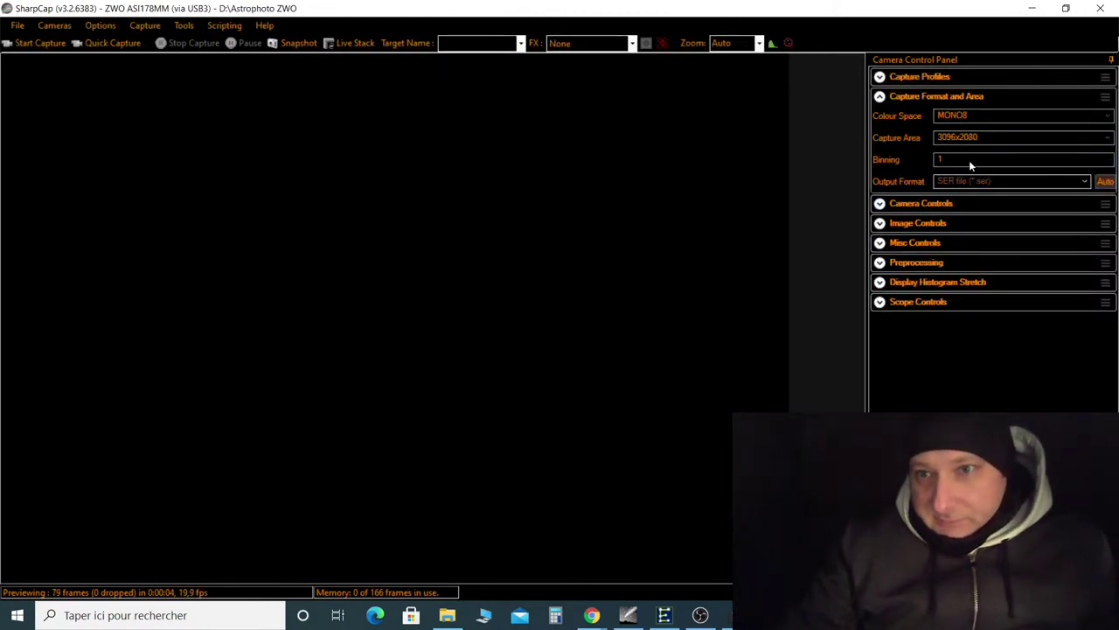
Open the camera controls and set the exposure to 1000 ms.
click(927, 203)
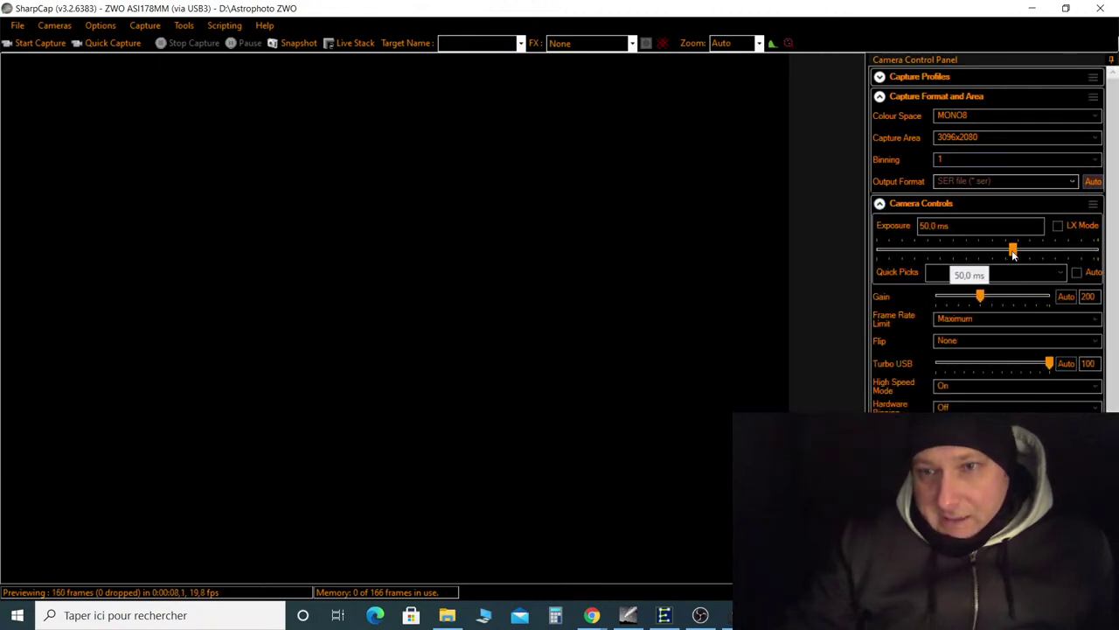
click(1069, 226)
drag(953, 226, 909, 226)
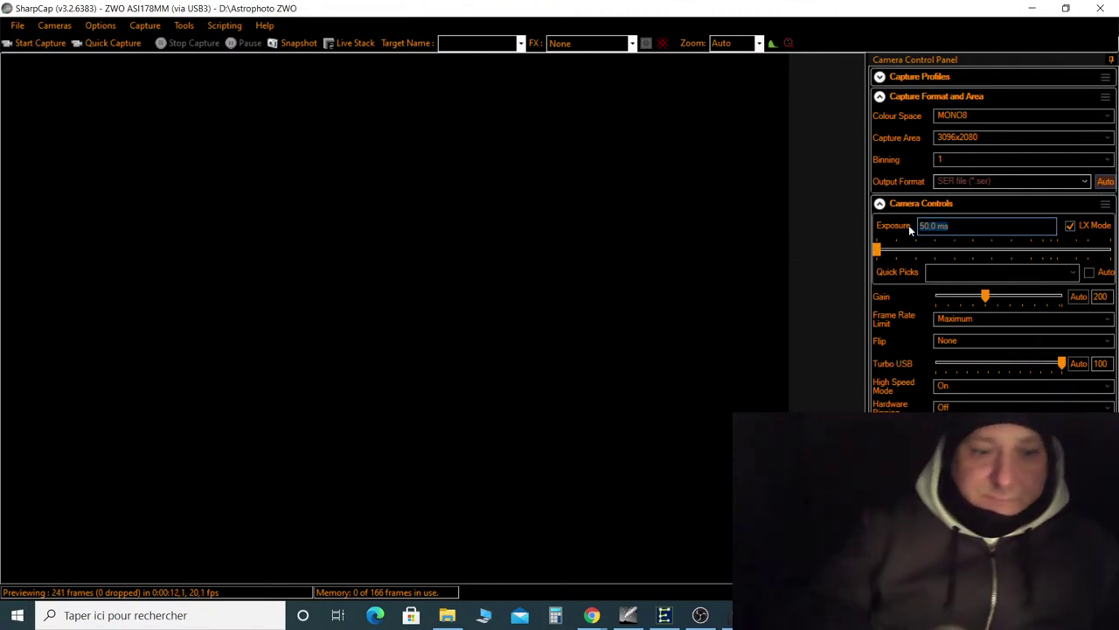
text(1)
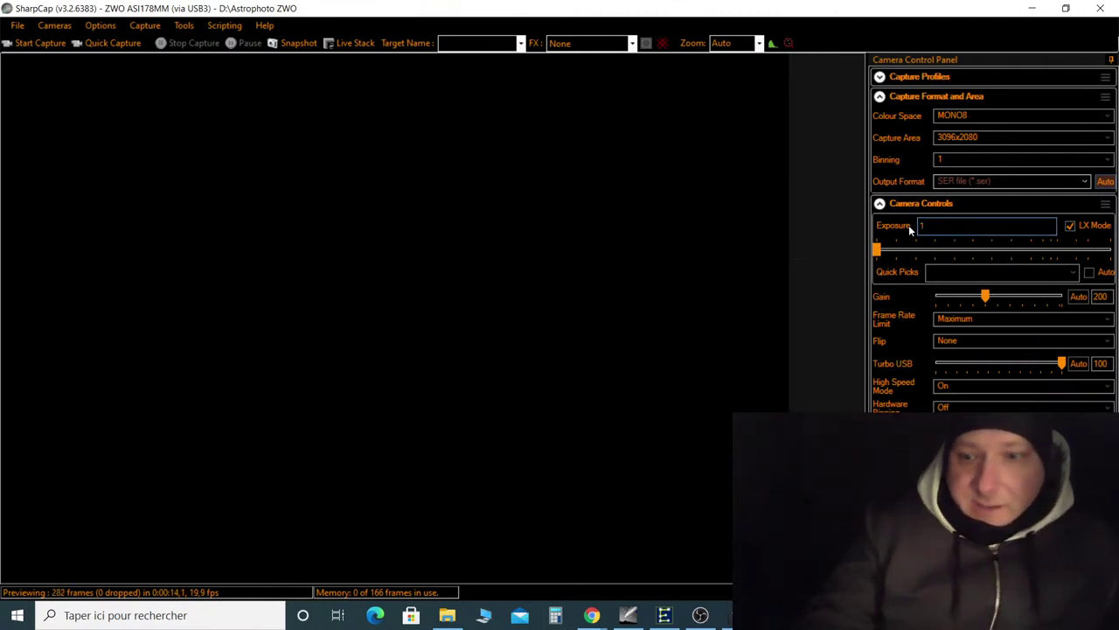
key(Return)
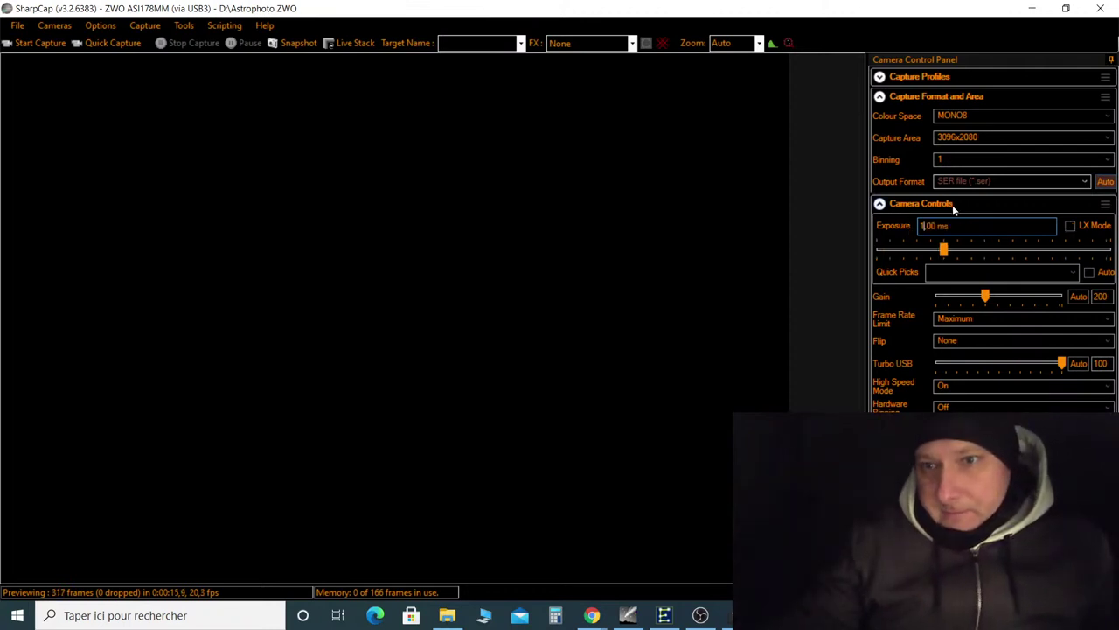
key(ctrl+a)
text(1000)
key(Return)
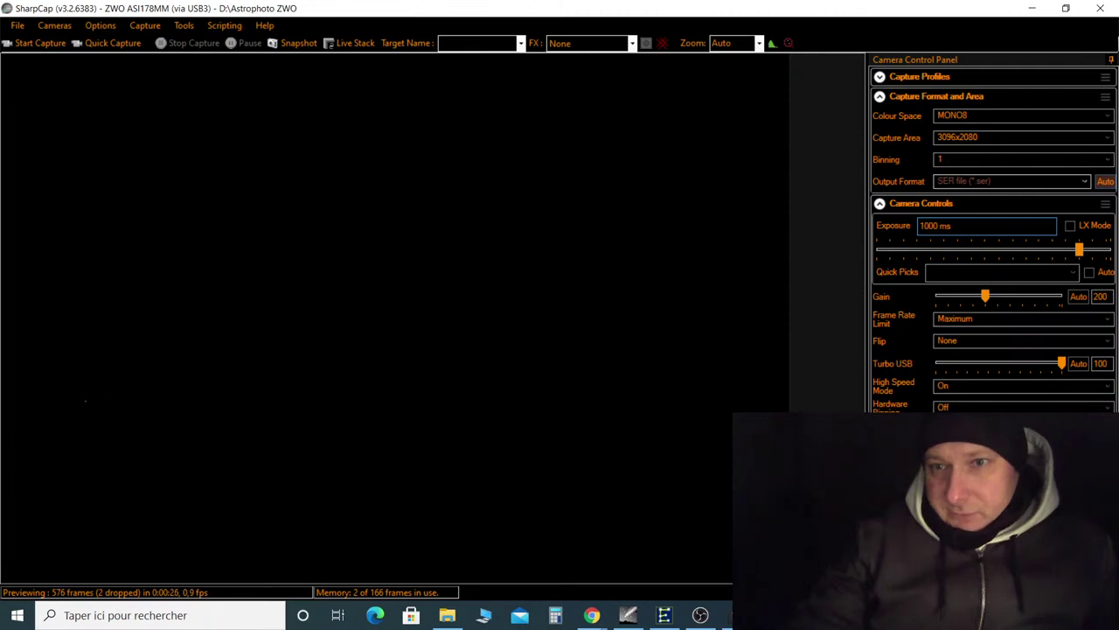
Enable LX Mode, try exposures from 4 s up to 32 s on the galaxy, and settle on 8 s.
click(1069, 226)
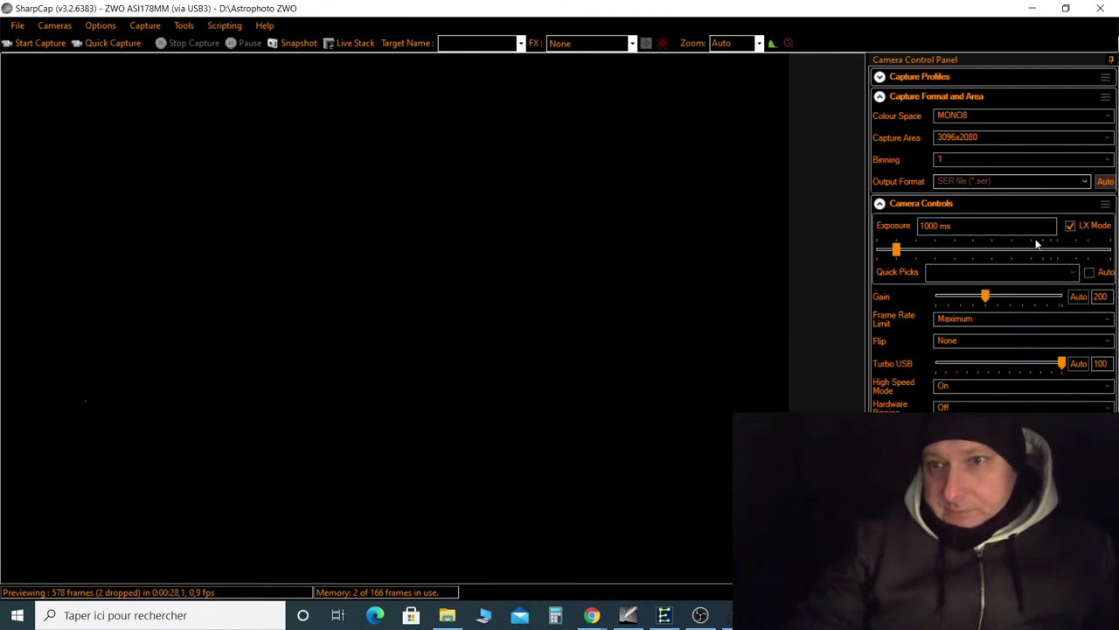
click(986, 254)
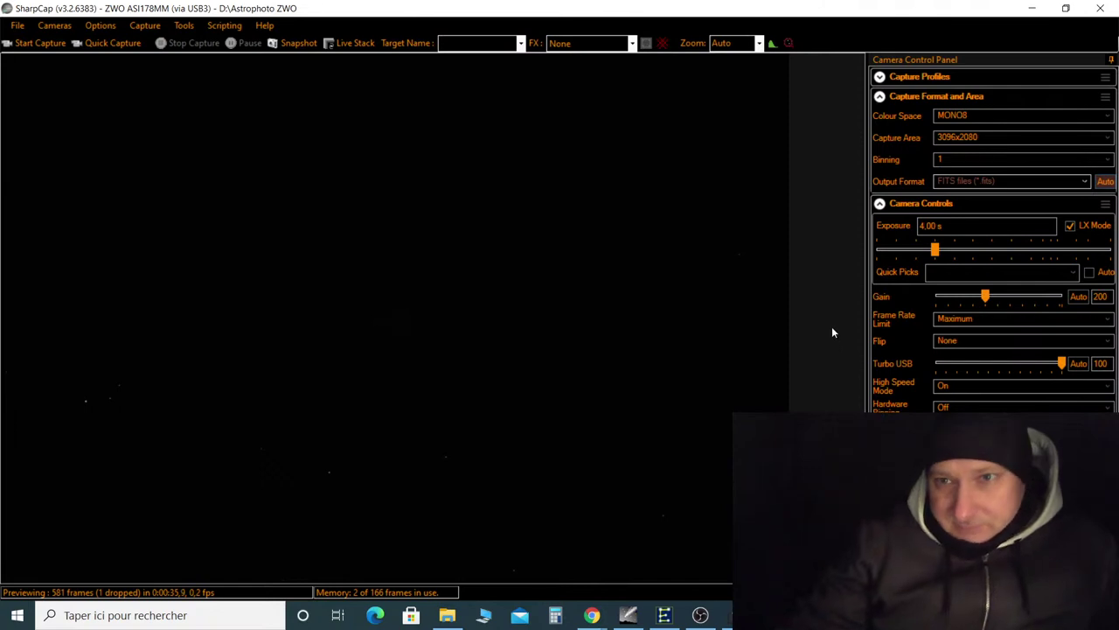
click(1000, 252)
click(1001, 253)
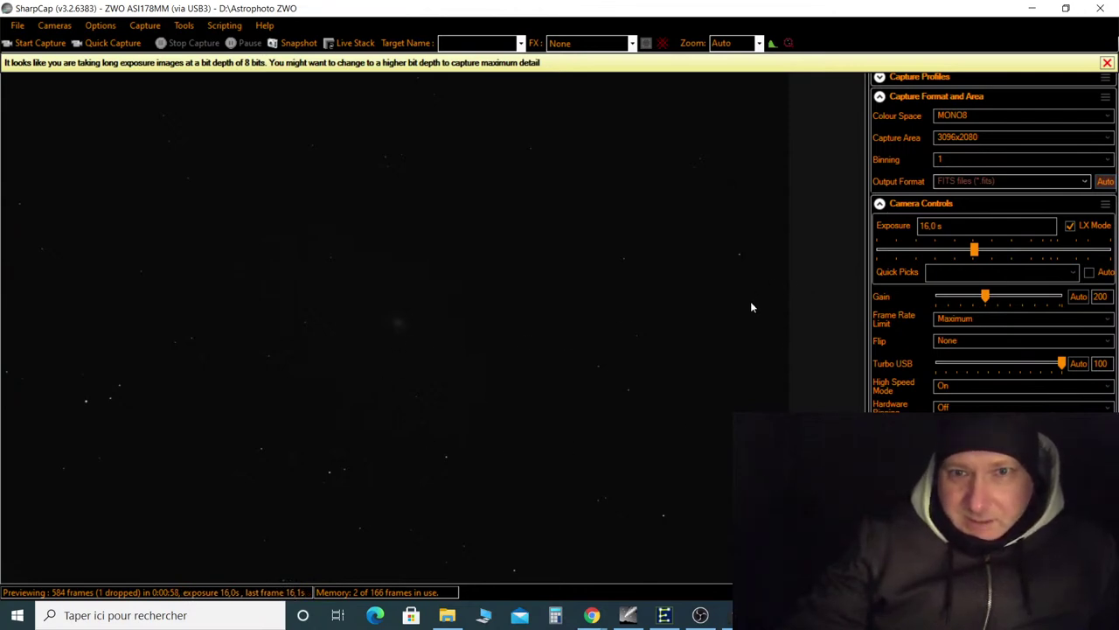
click(1007, 255)
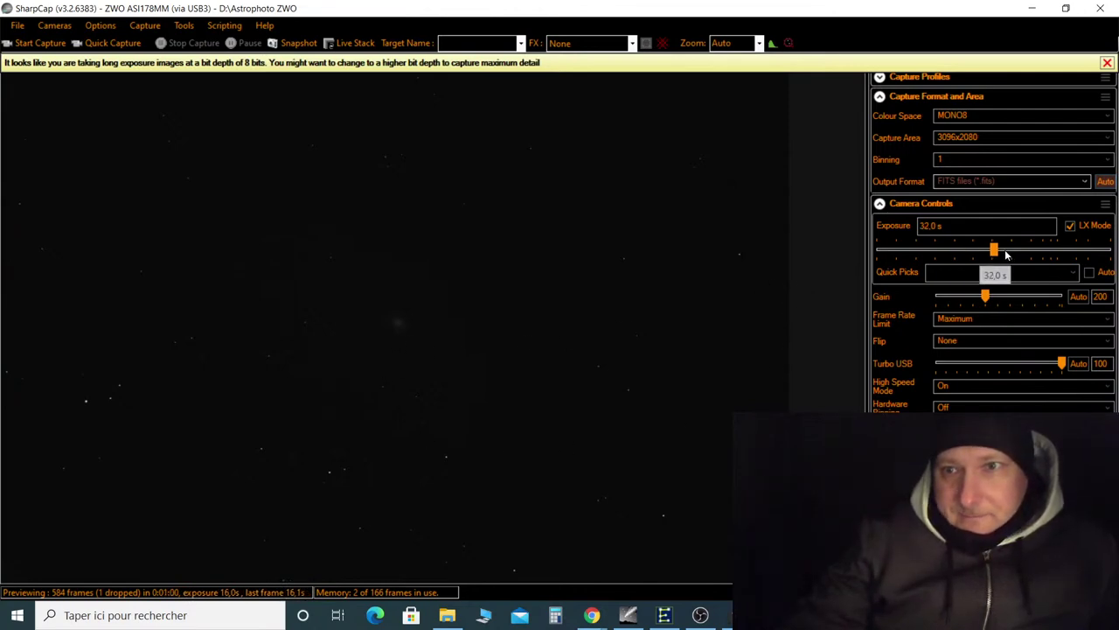
click(973, 253)
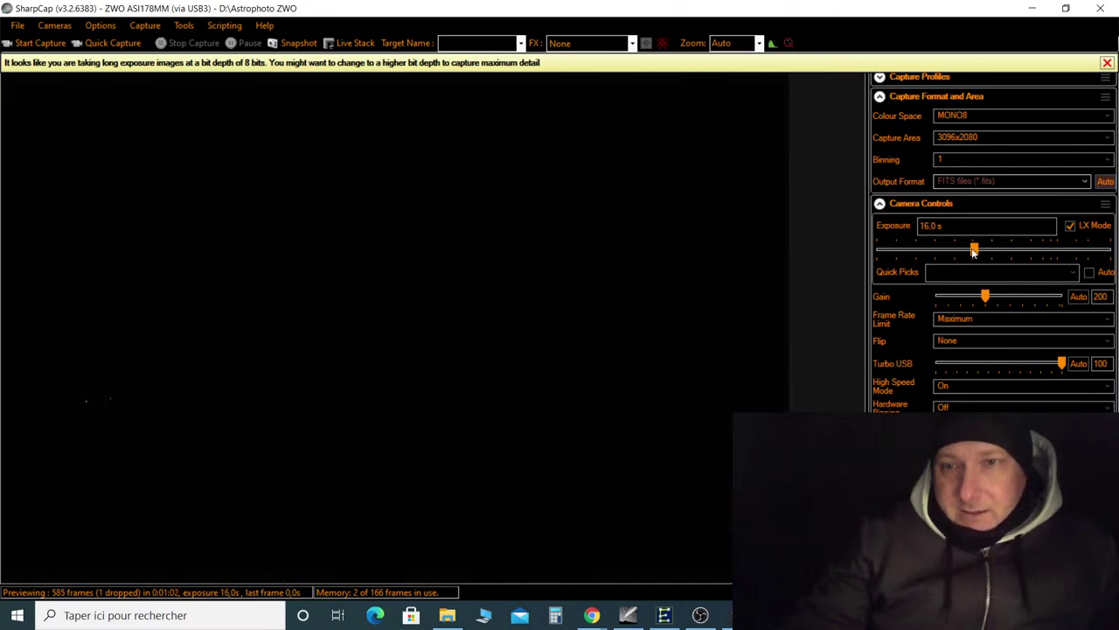
click(964, 254)
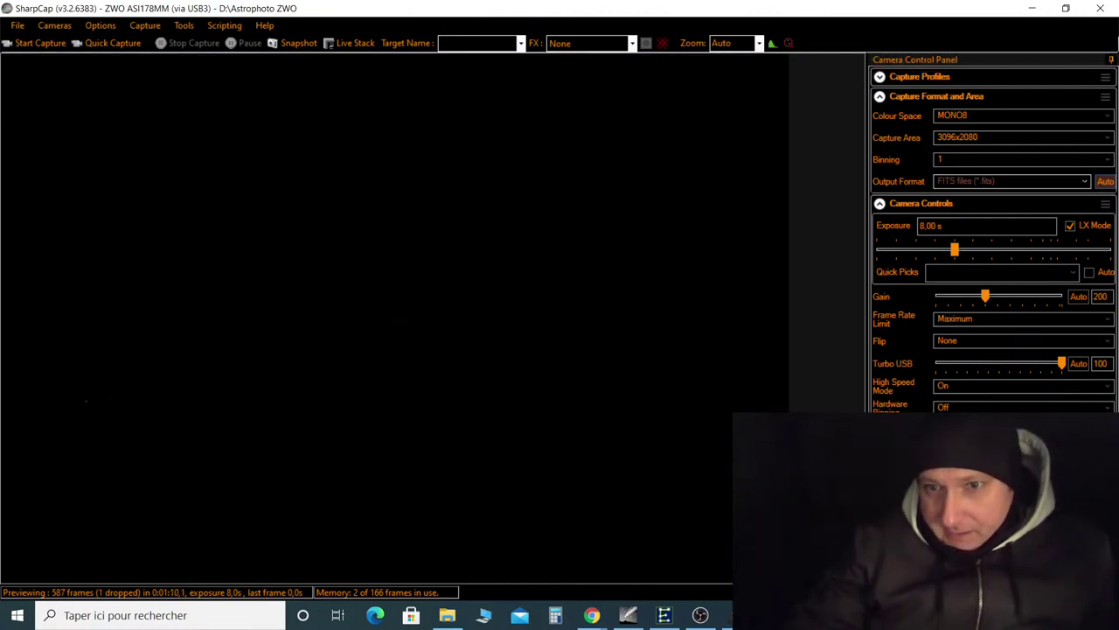
Collapse the camera controls and strongly stretch the display histogram to brighten the galaxy in the preview.
click(880, 204)
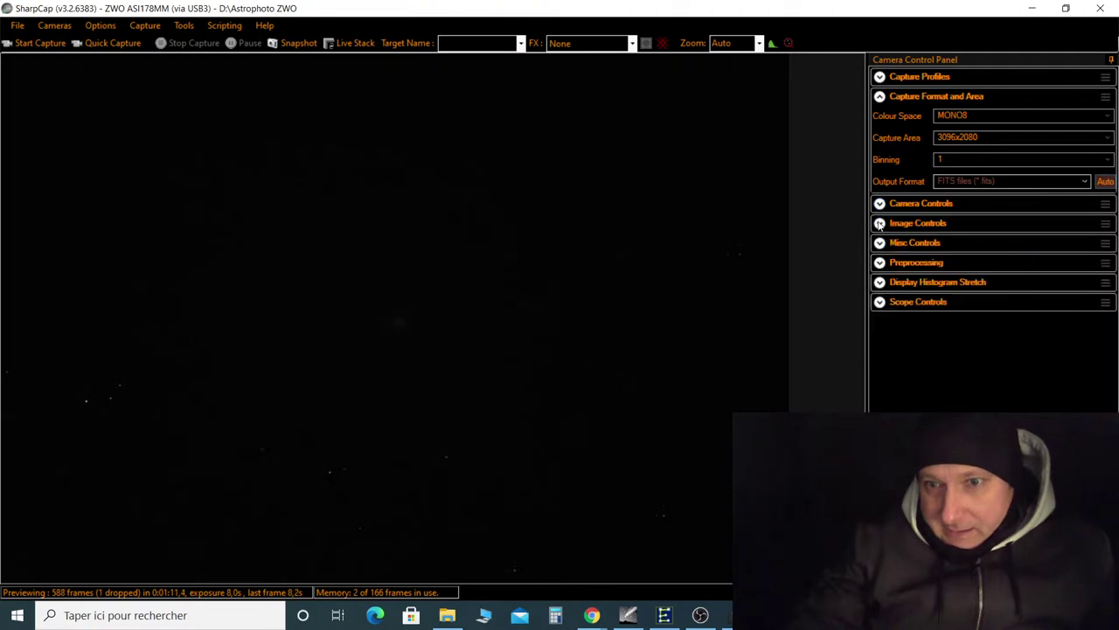
click(880, 282)
drag(984, 315, 885, 315)
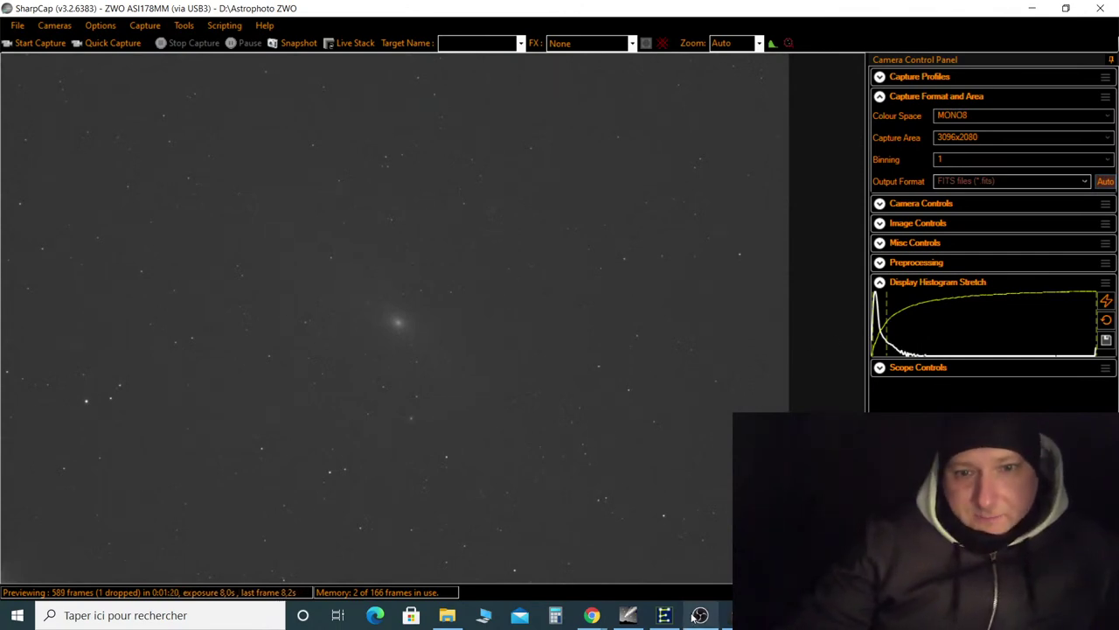
Switch to Cartes du Ciel, select the Moon (Lune) on the chart and slew the telescope to it.
mouse_move(633, 622)
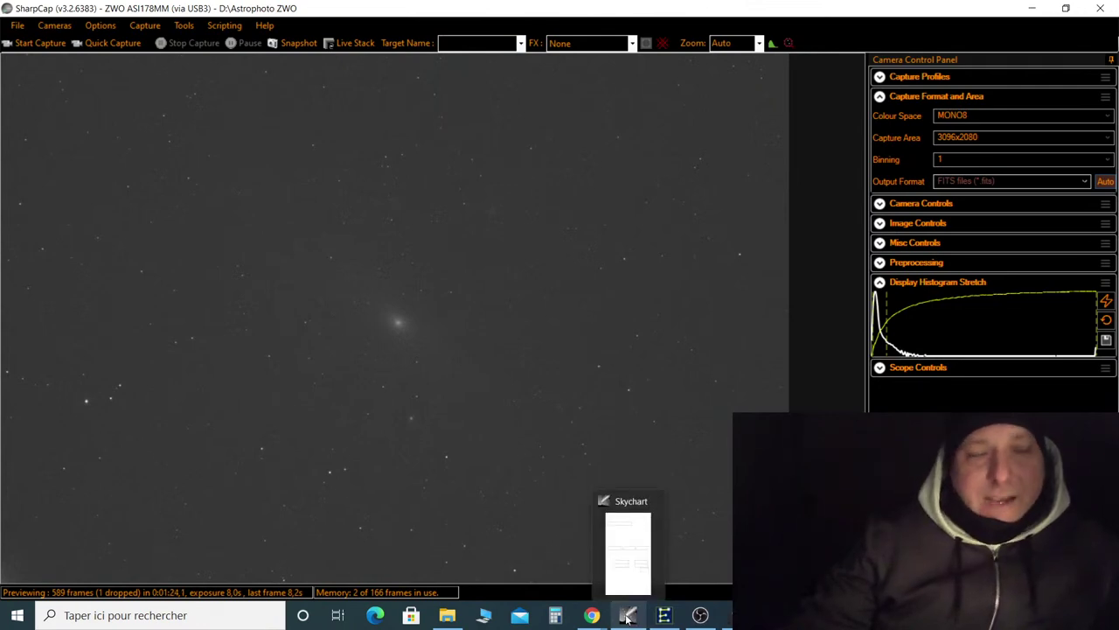
click(628, 618)
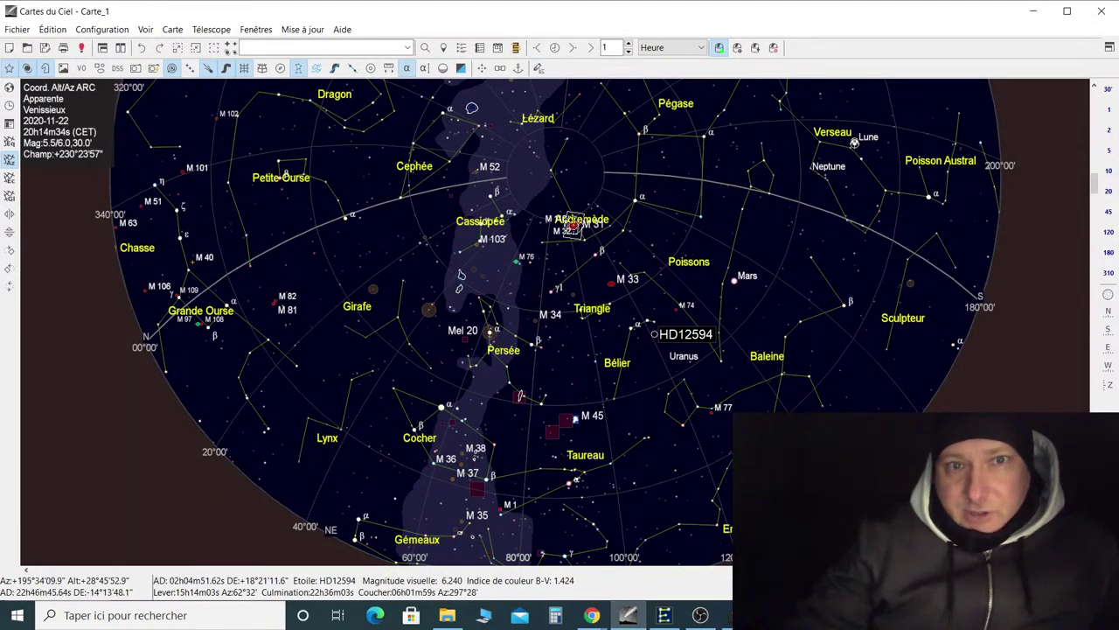
click(854, 141)
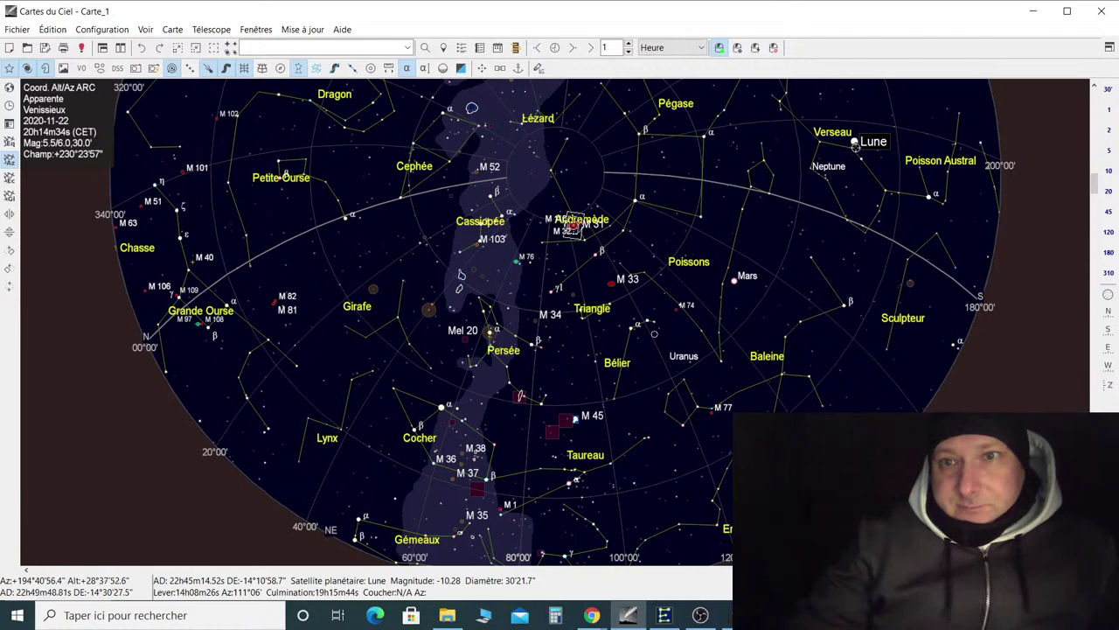
right_click(854, 142)
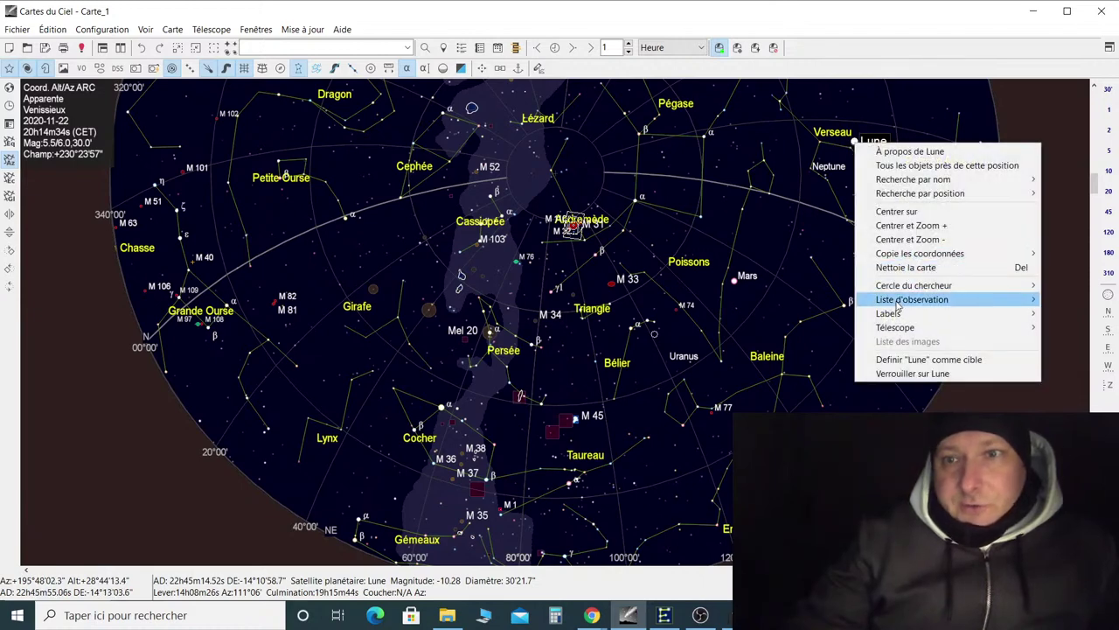
mouse_move(890, 329)
click(754, 327)
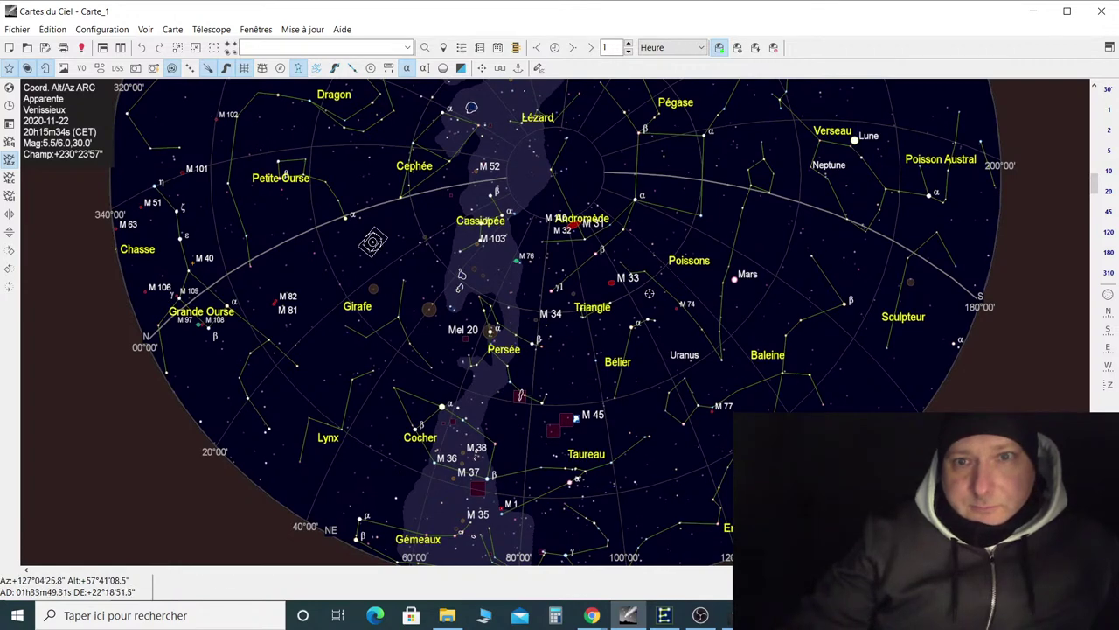
scroll(668, 344, down, 2)
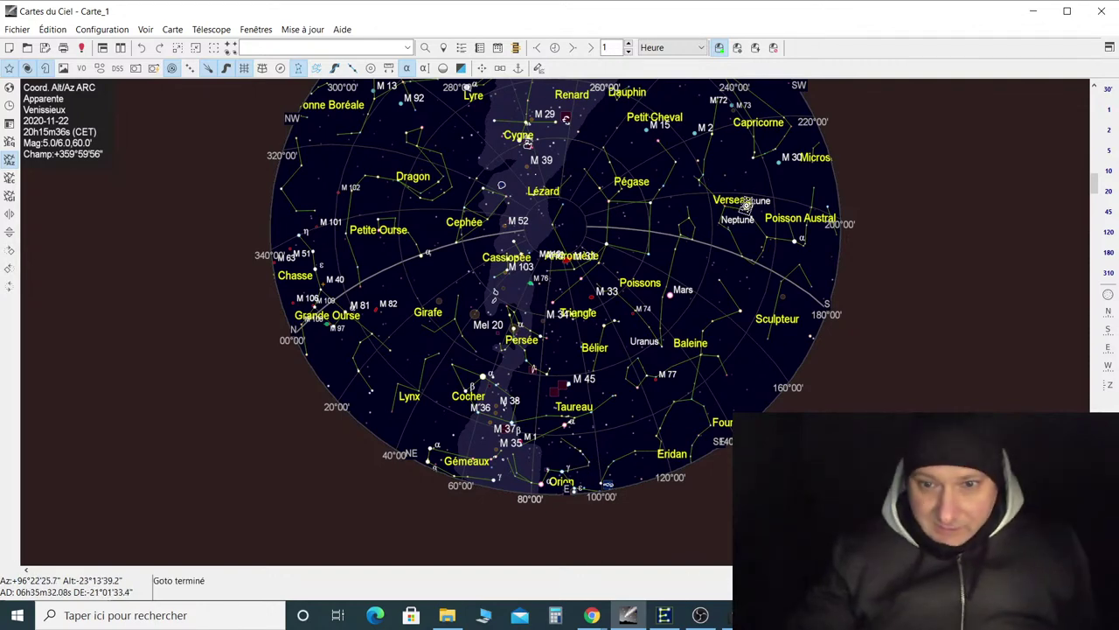
Return to SharpCap, reset the display histogram stretch, turn off LX Mode, and reduce exposure to 156 ms and gain to 0.
key(alt+Tab)
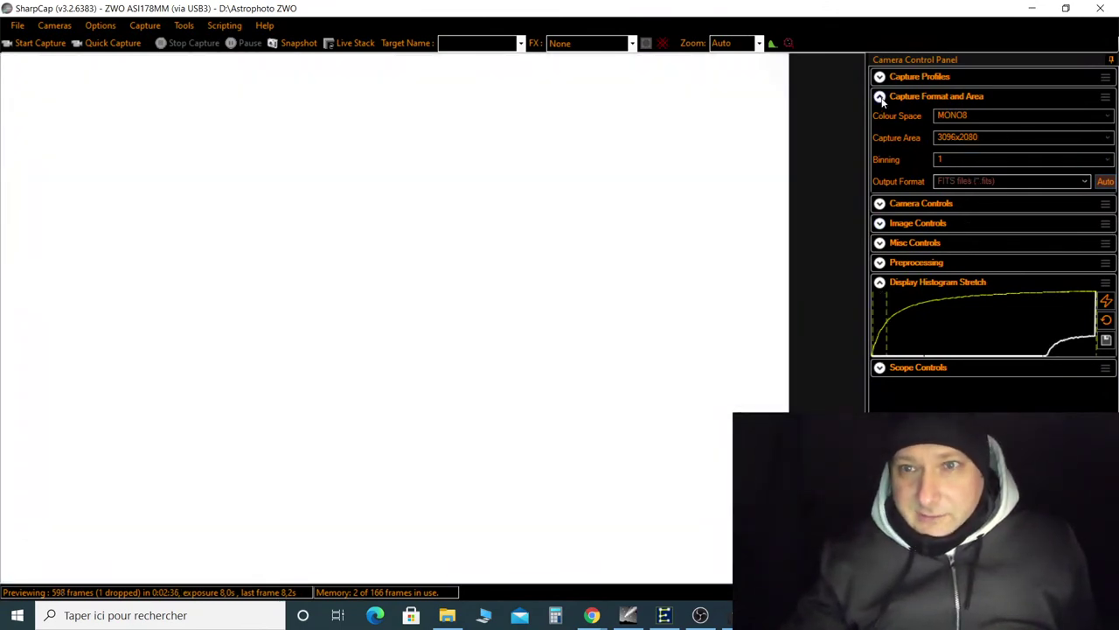
click(1106, 321)
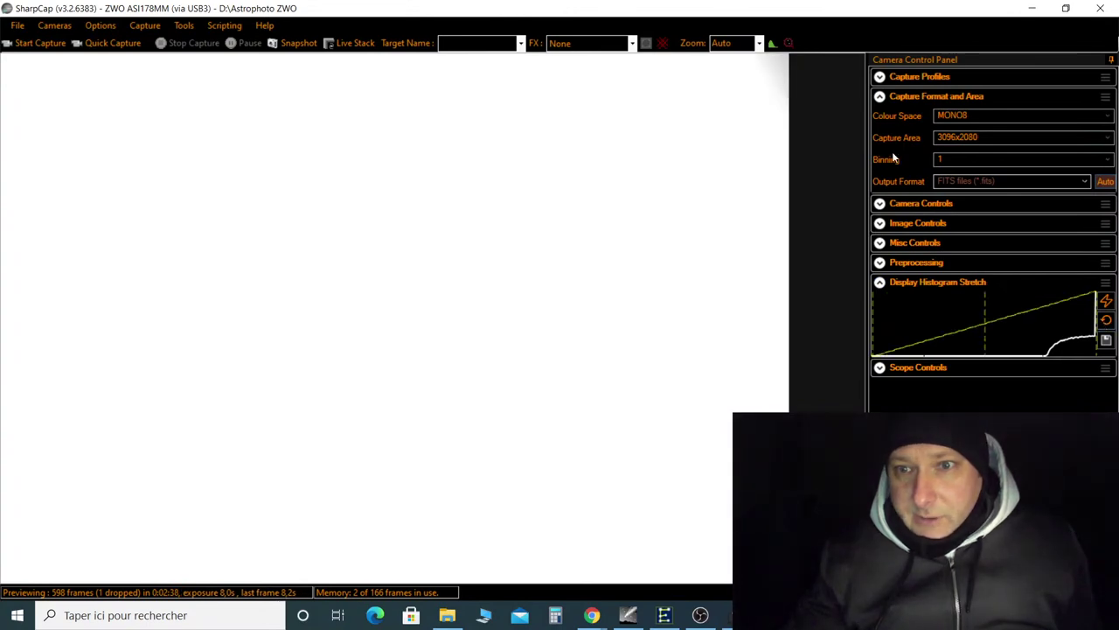
click(881, 203)
click(1054, 227)
click(958, 250)
click(958, 250)
click(959, 250)
drag(979, 297, 915, 300)
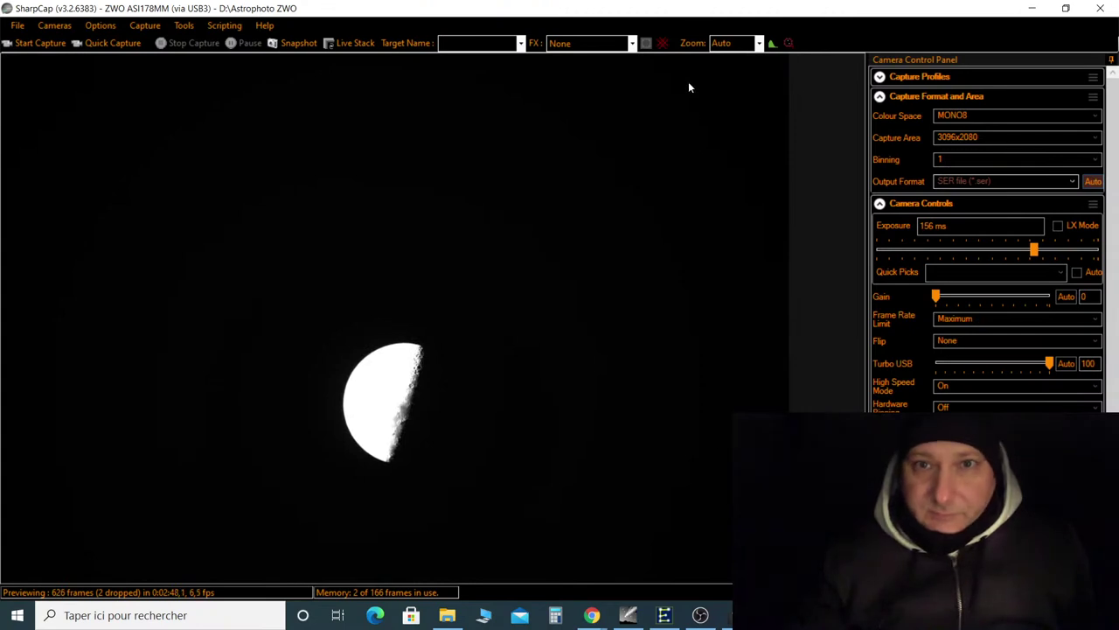
Overlay the diagonal crosshair reticle on the Moon preview and reduce the exposure to 19.5 ms.
click(662, 43)
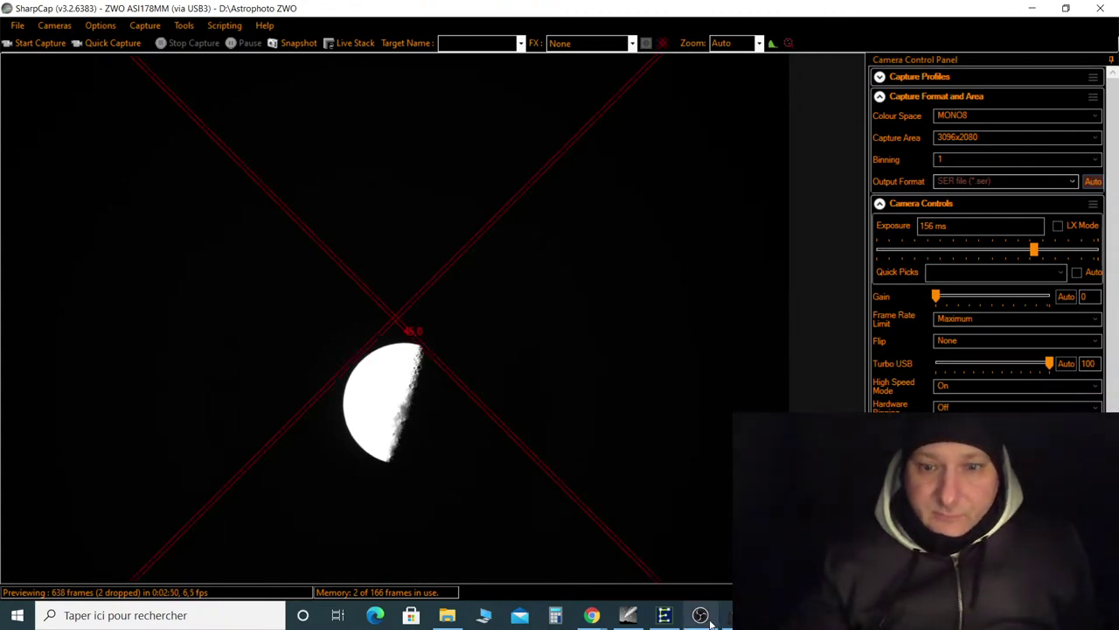
click(665, 615)
click(940, 251)
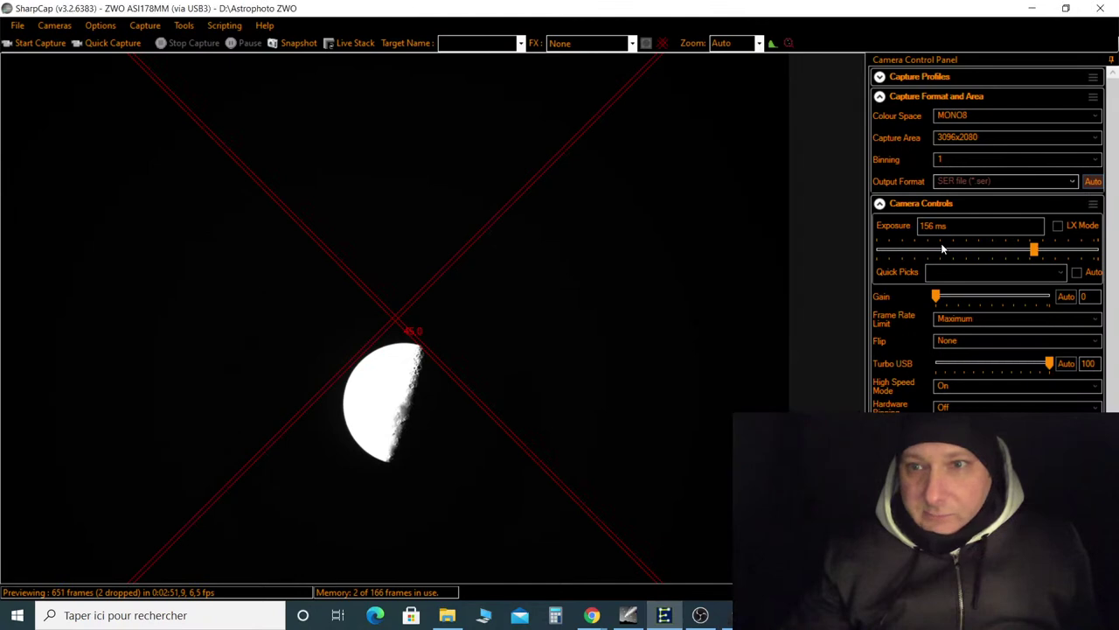
Bring up EQMOD, adjust the slew rate and nudge the mount until the Moon is centred on the crosshair.
click(664, 617)
click(756, 364)
click(815, 342)
click(819, 367)
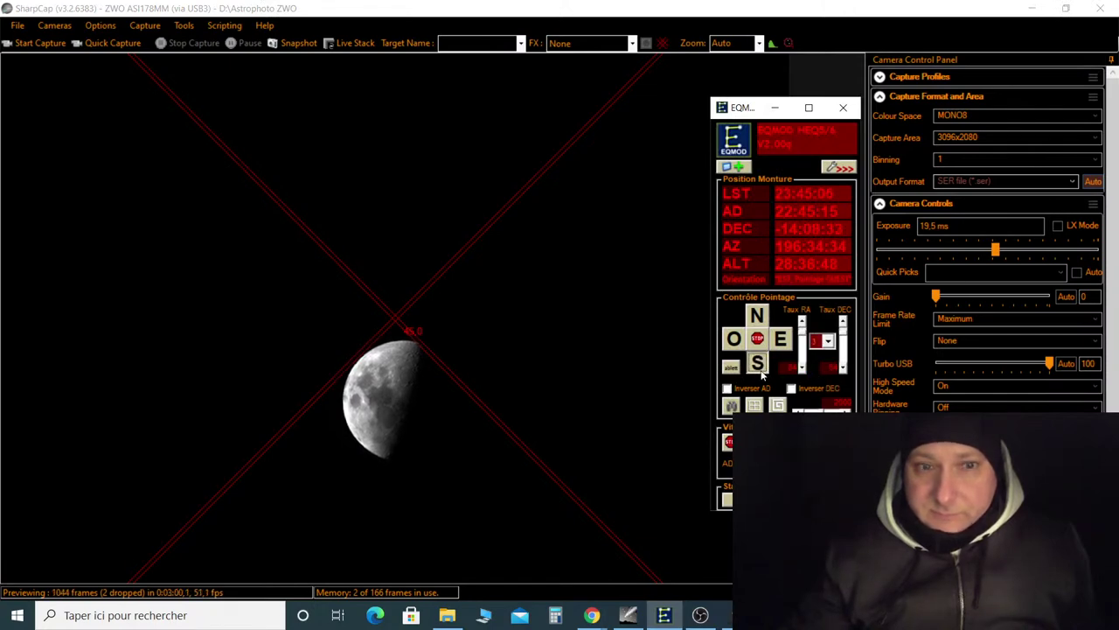
click(759, 370)
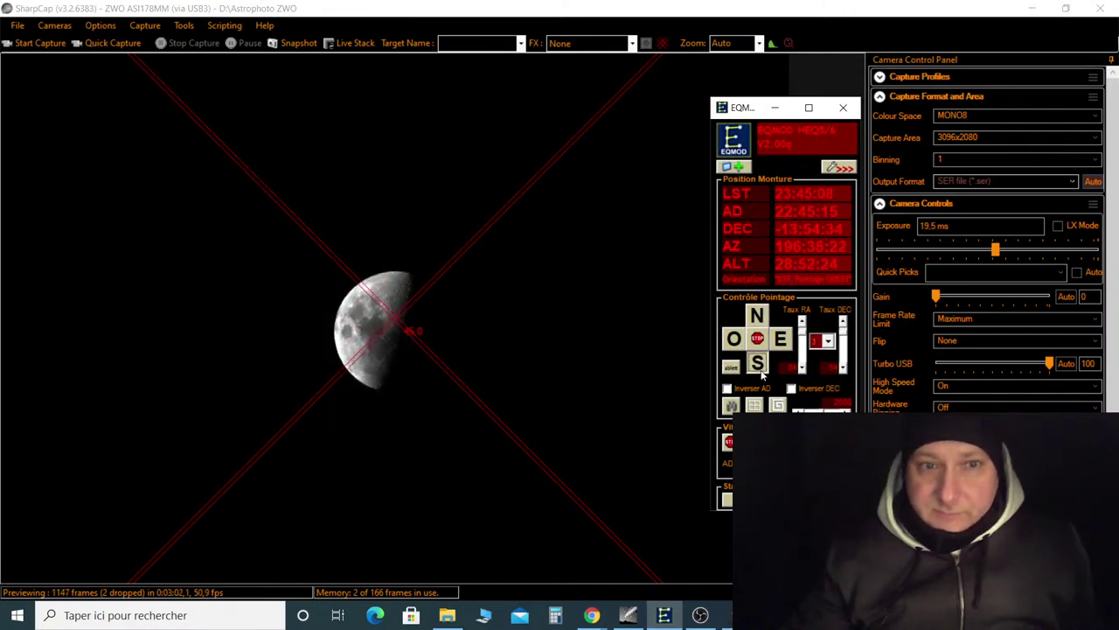
click(737, 343)
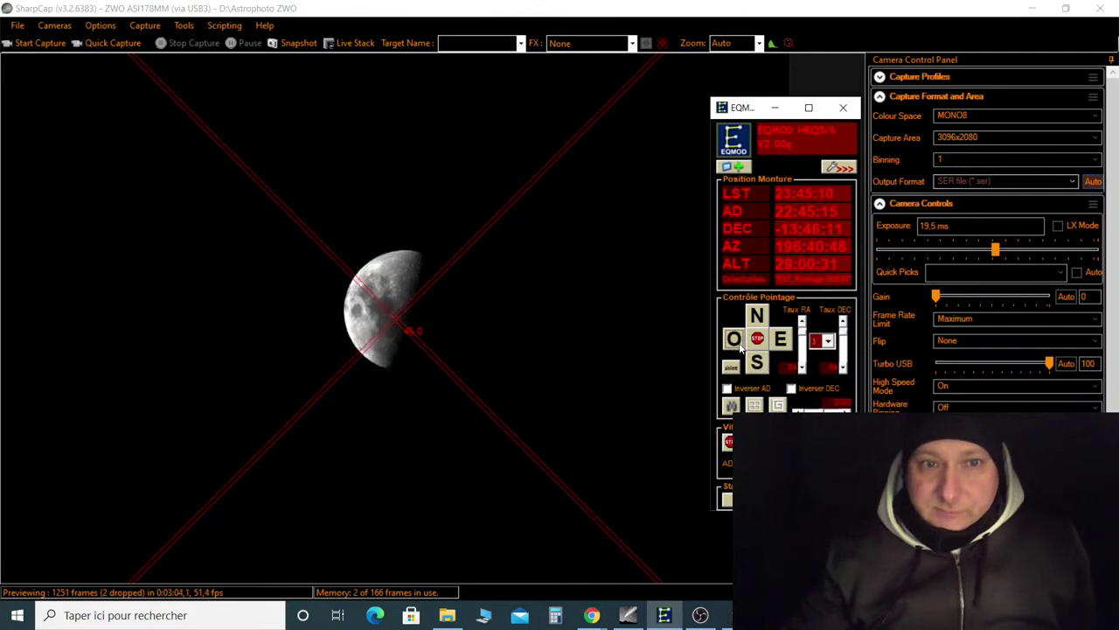
click(758, 321)
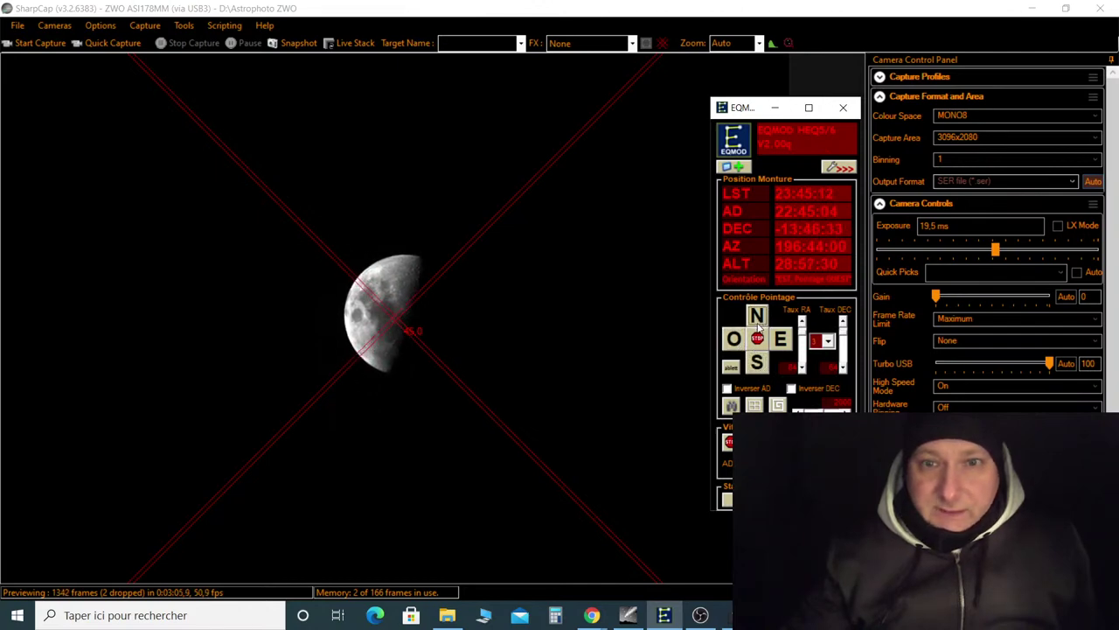
Remove the reticle overlay from the preview and set the preview zoom to 200% on the Moon.
click(665, 44)
click(665, 43)
click(665, 43)
click(666, 43)
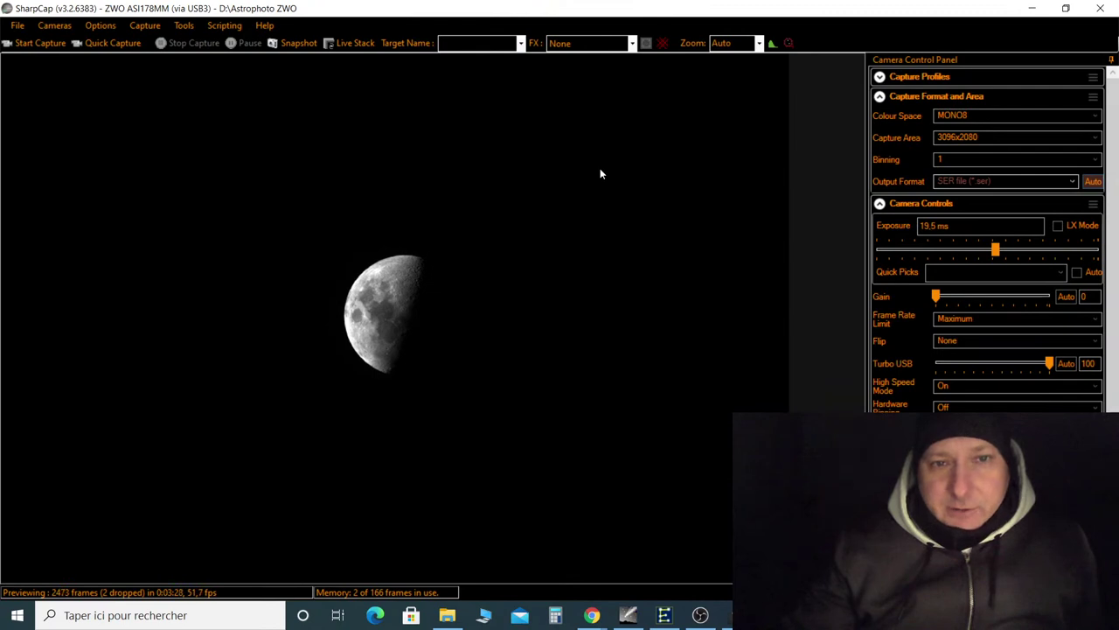
click(760, 44)
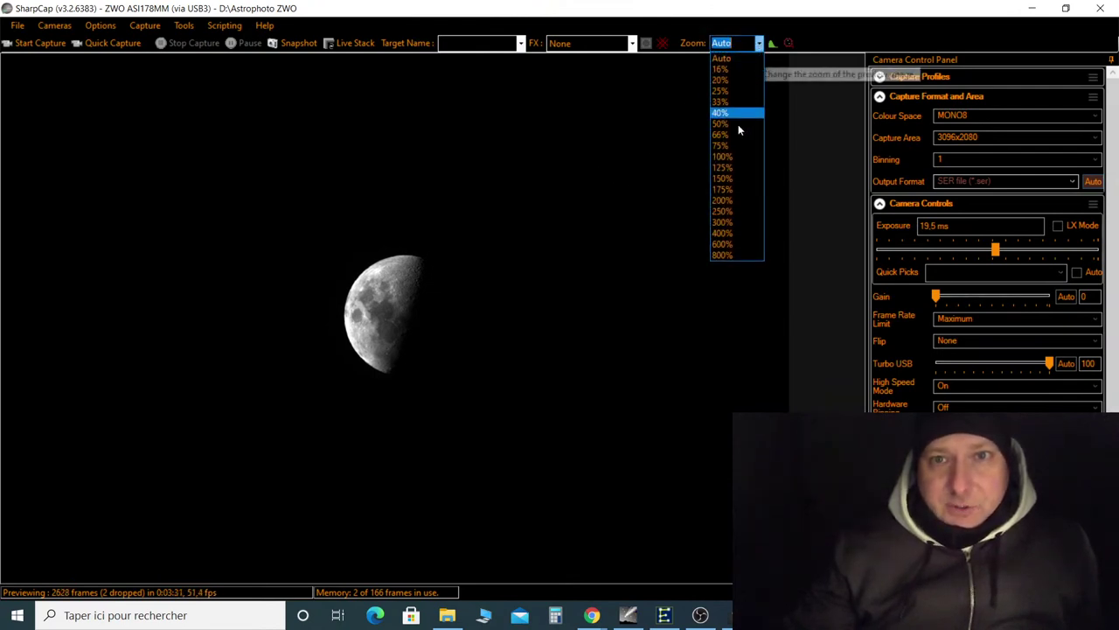
click(733, 201)
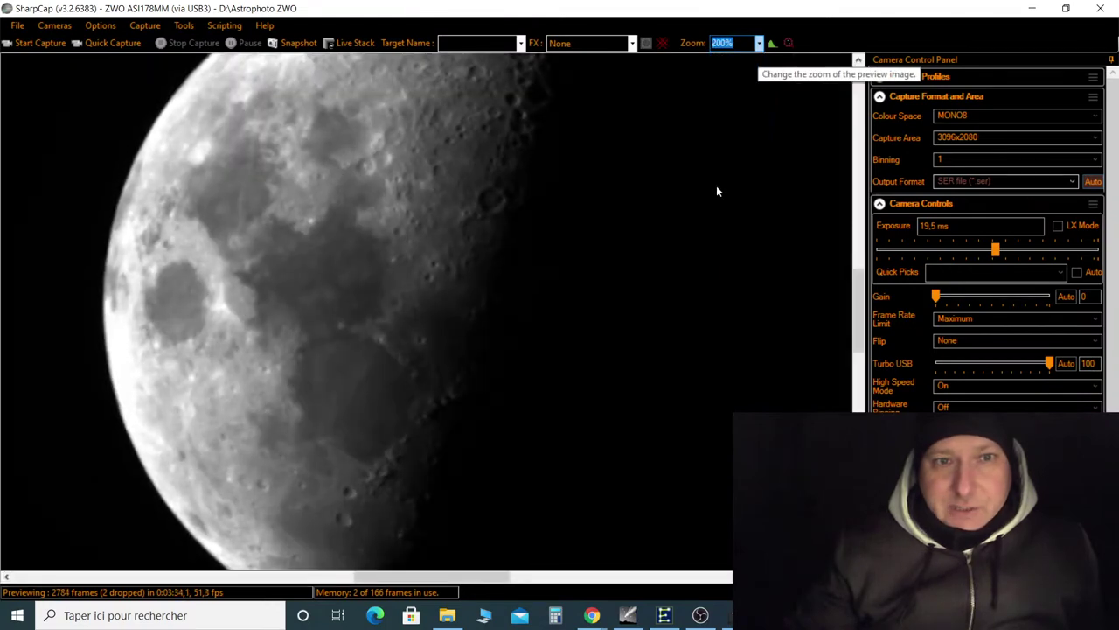
Examine the Moon at 200% zoom, set the preview zoom to 150% and frame the whole lit disc.
click(860, 326)
drag(860, 325, 857, 294)
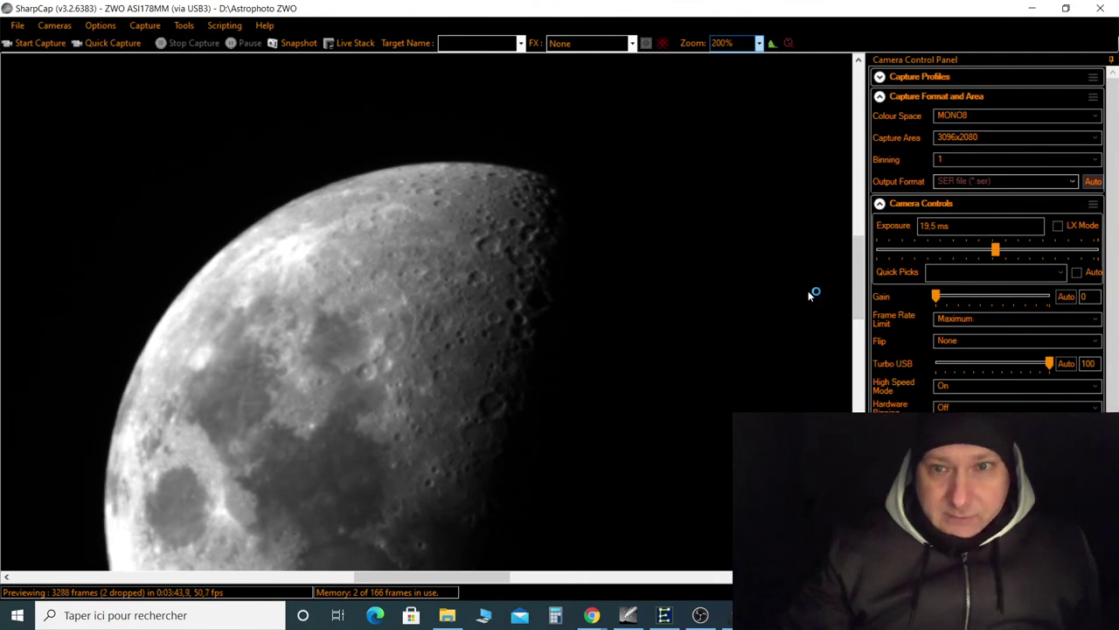
drag(859, 278, 860, 291)
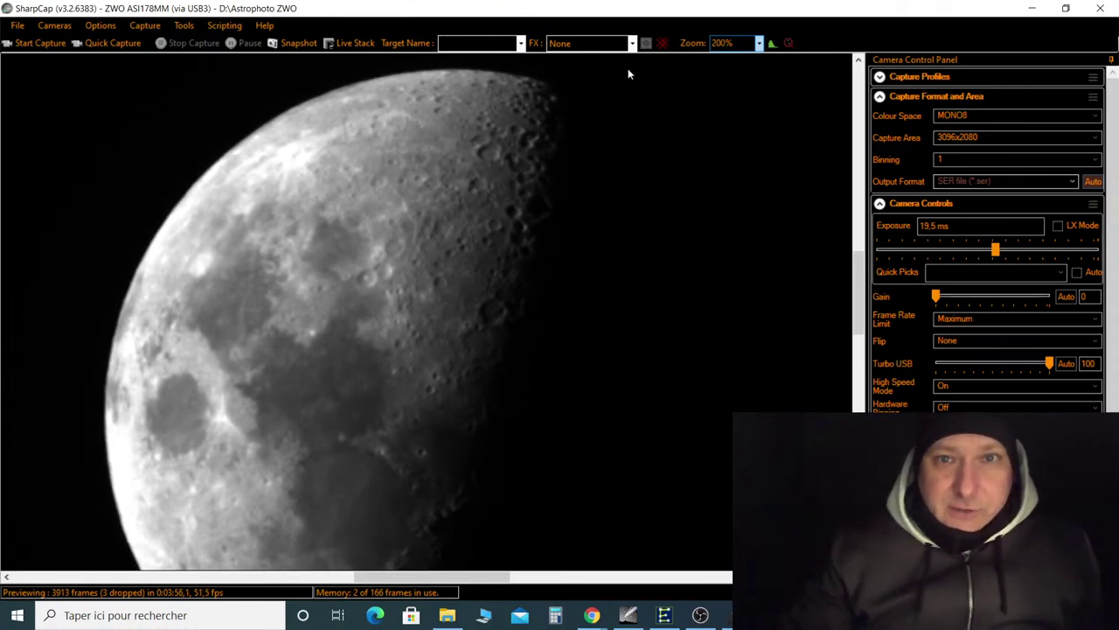
click(759, 43)
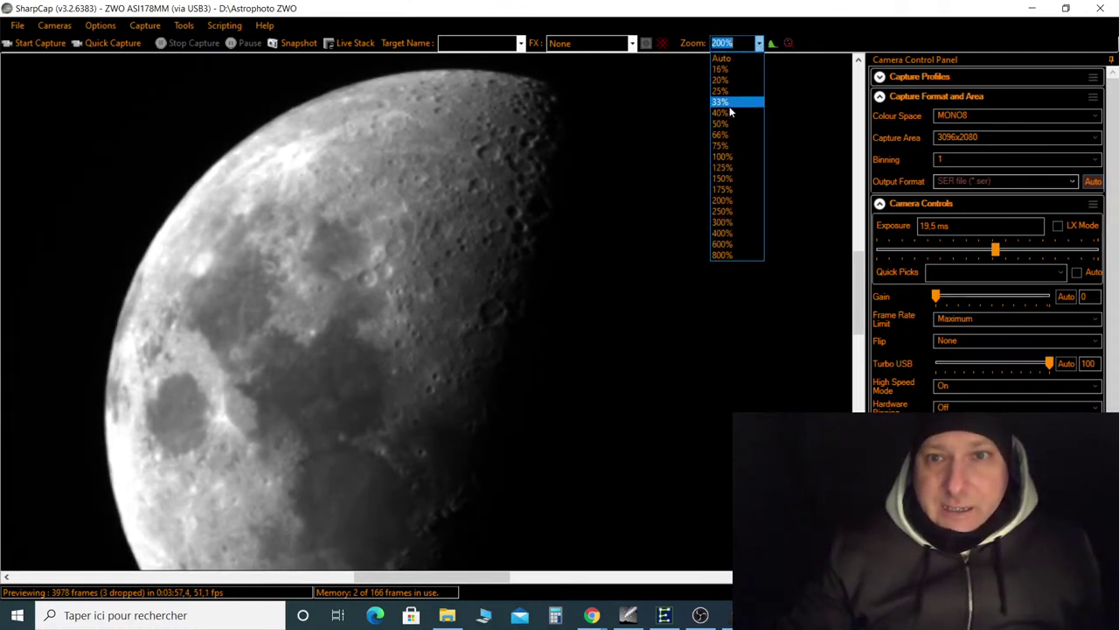
click(726, 179)
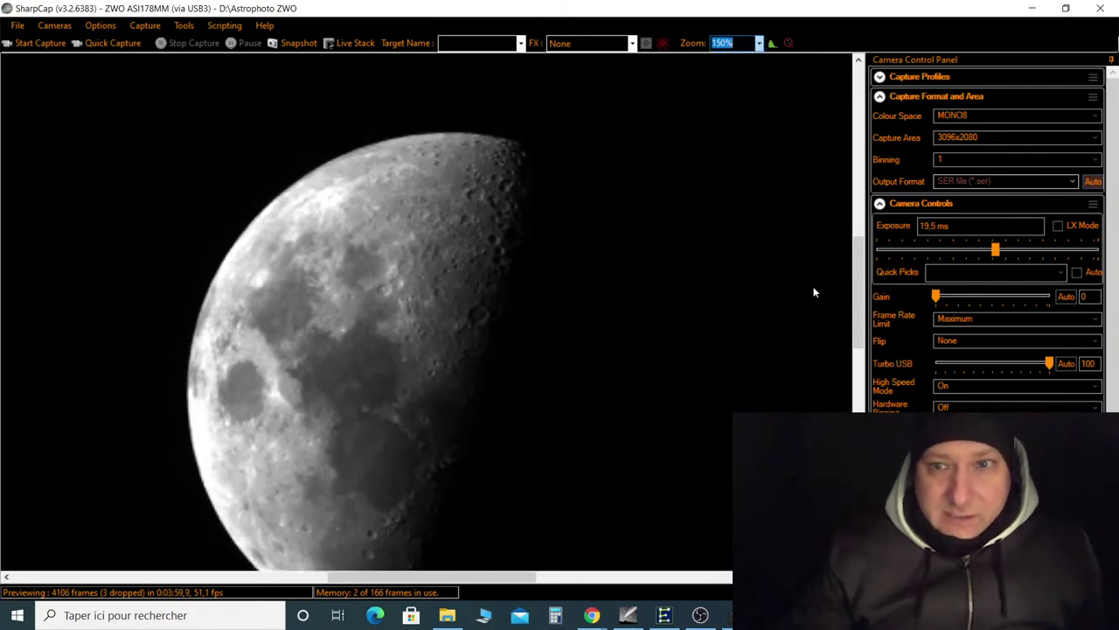
scroll(860, 275, down, 2)
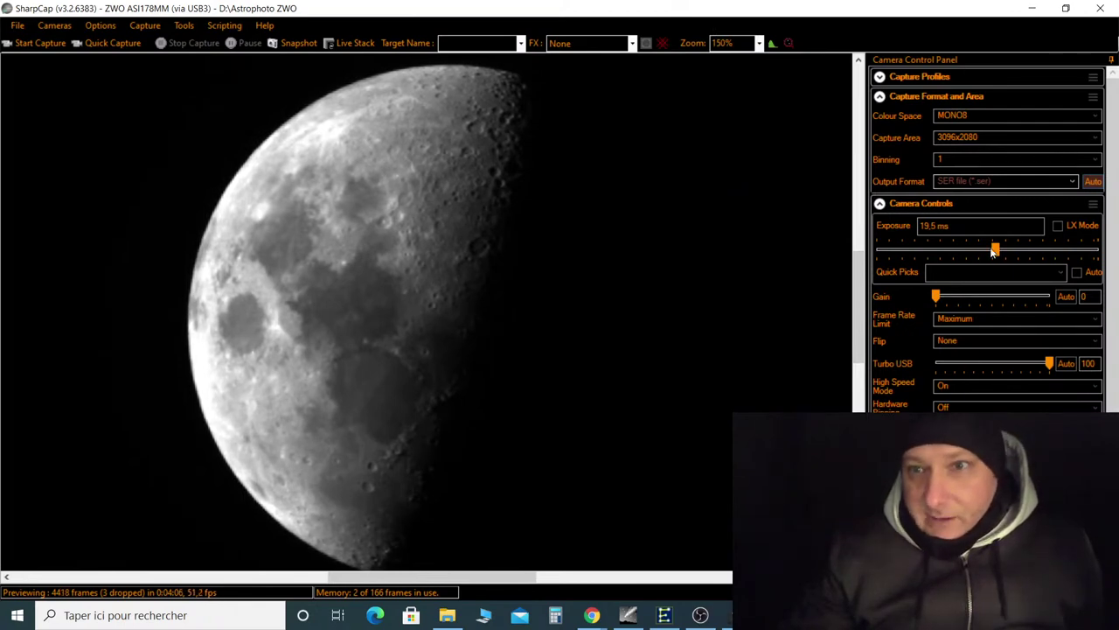
Check the Moon's brightness on the display histogram and adjust the camera exposure to 16.6 ms.
drag(992, 250, 991, 251)
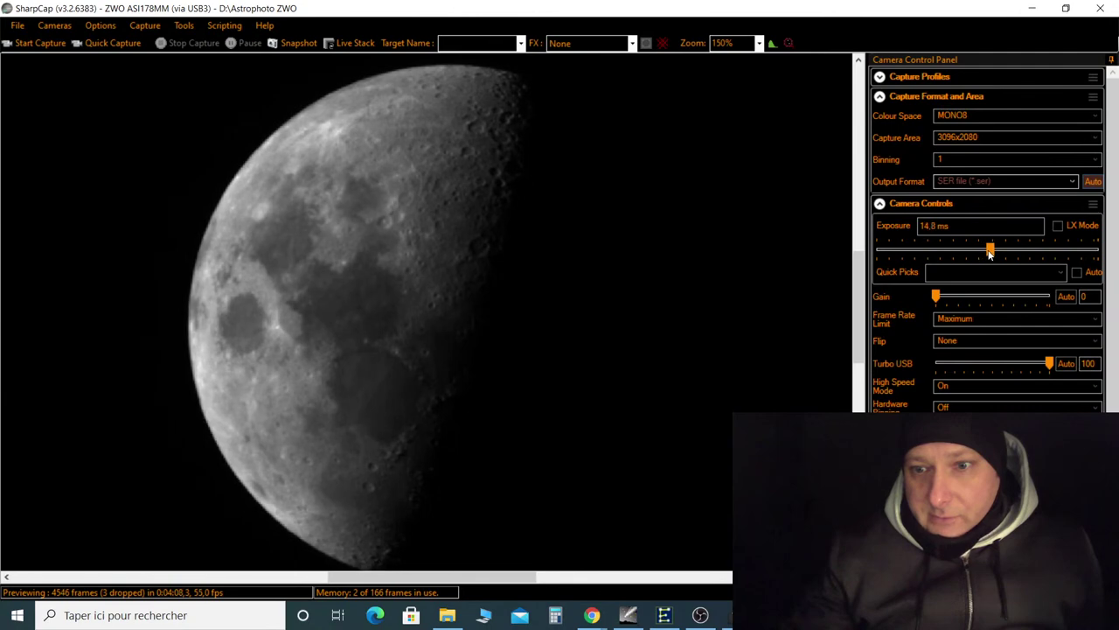
click(879, 97)
click(879, 117)
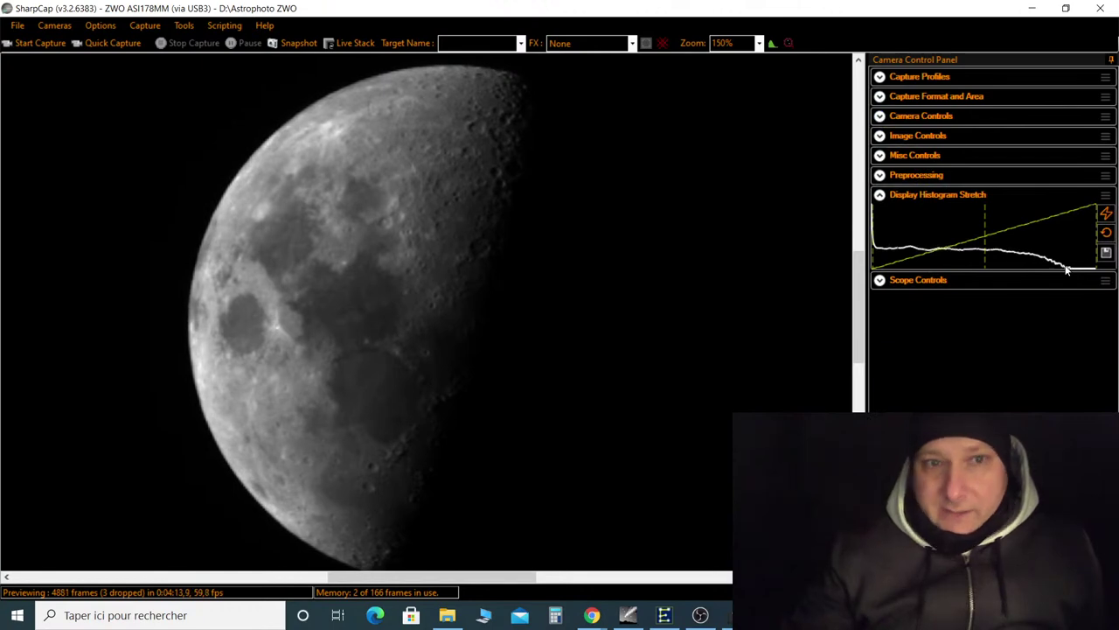
click(880, 96)
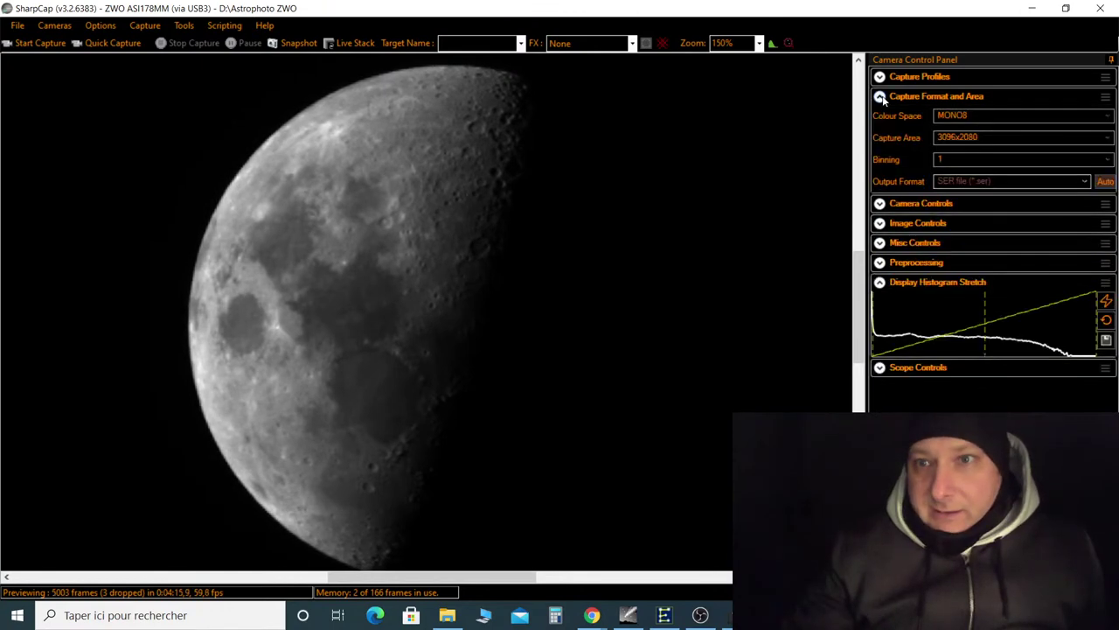
click(881, 97)
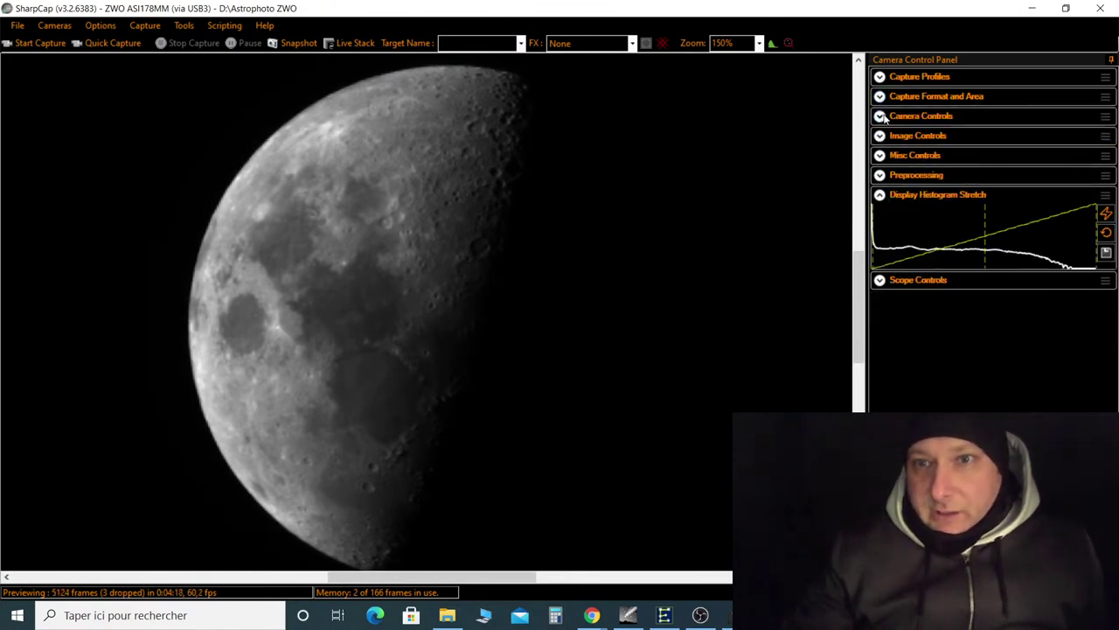
click(880, 116)
drag(995, 168, 999, 169)
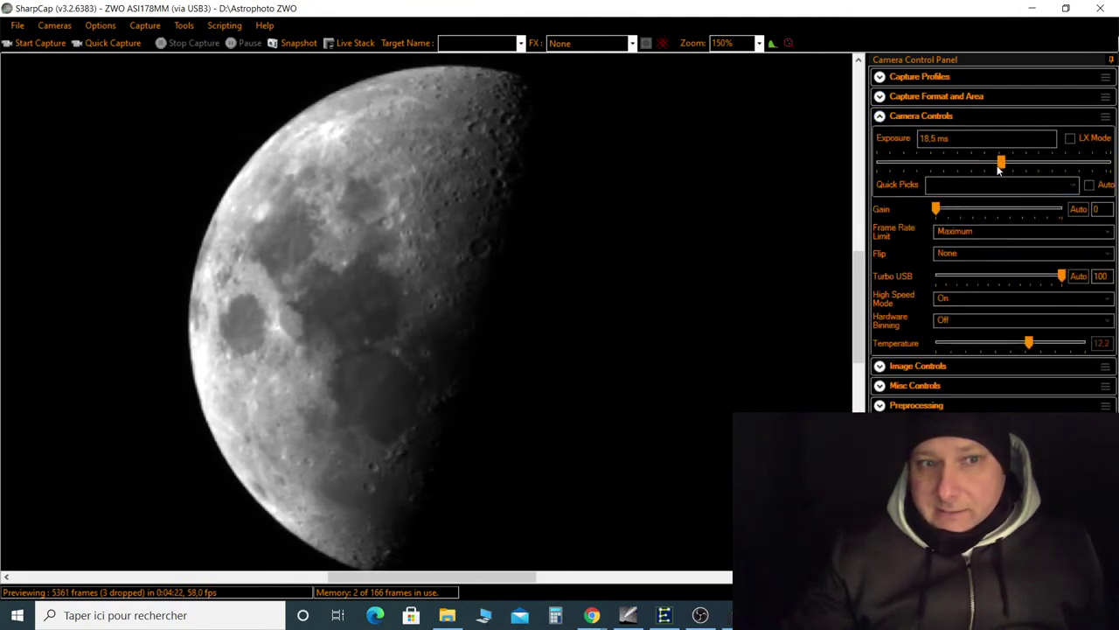
drag(999, 169, 995, 169)
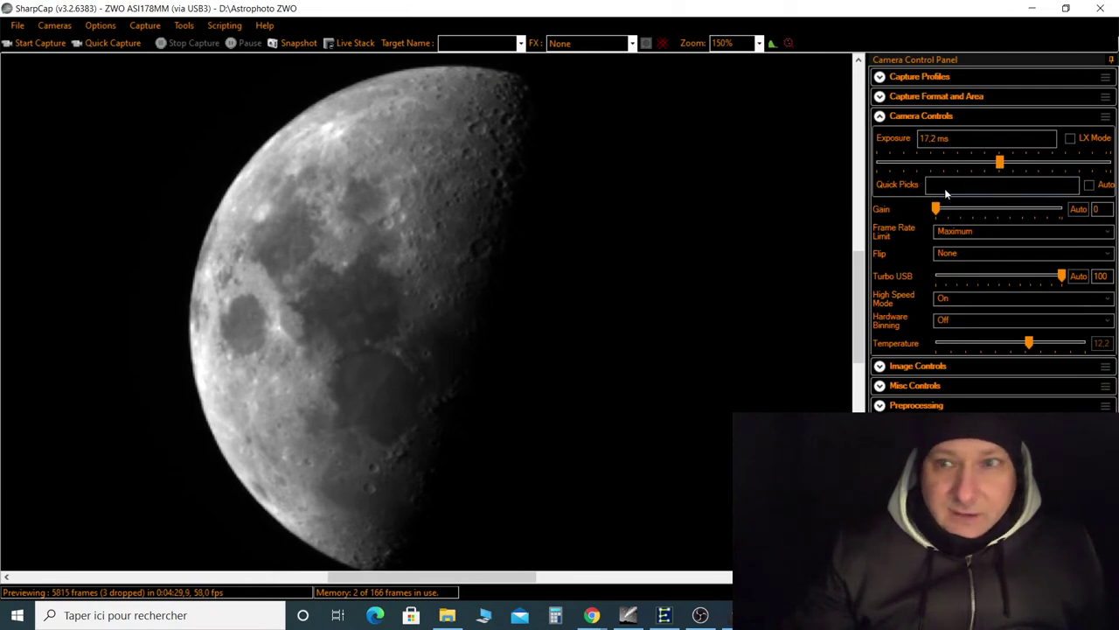
mouse_move(1001, 168)
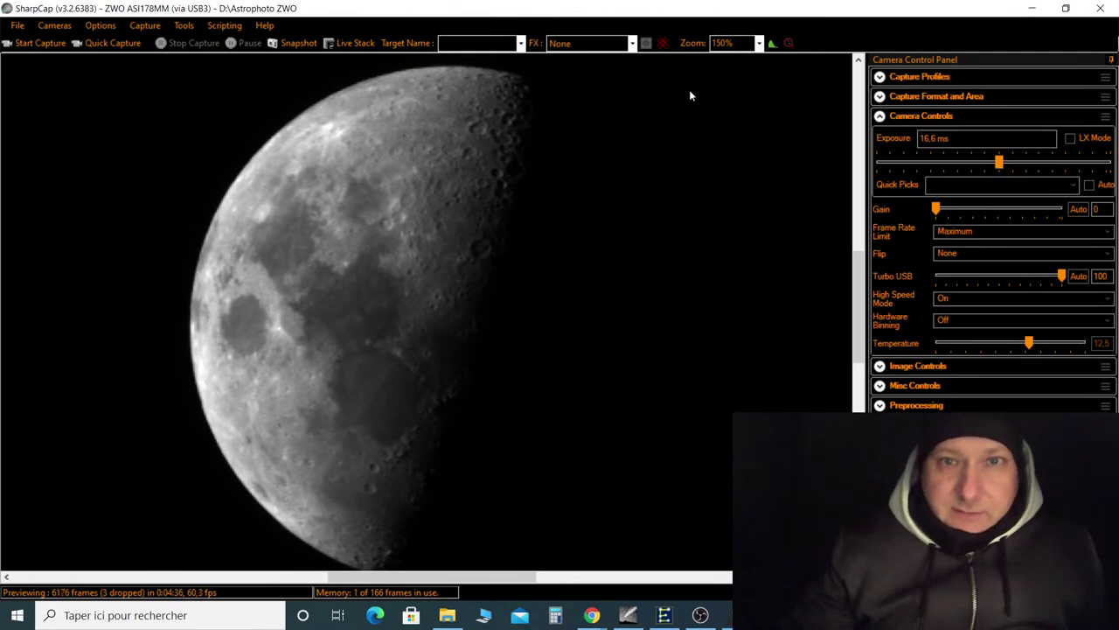
Set the preview zoom to 200% and bring the upper part of the Moon into view.
click(759, 46)
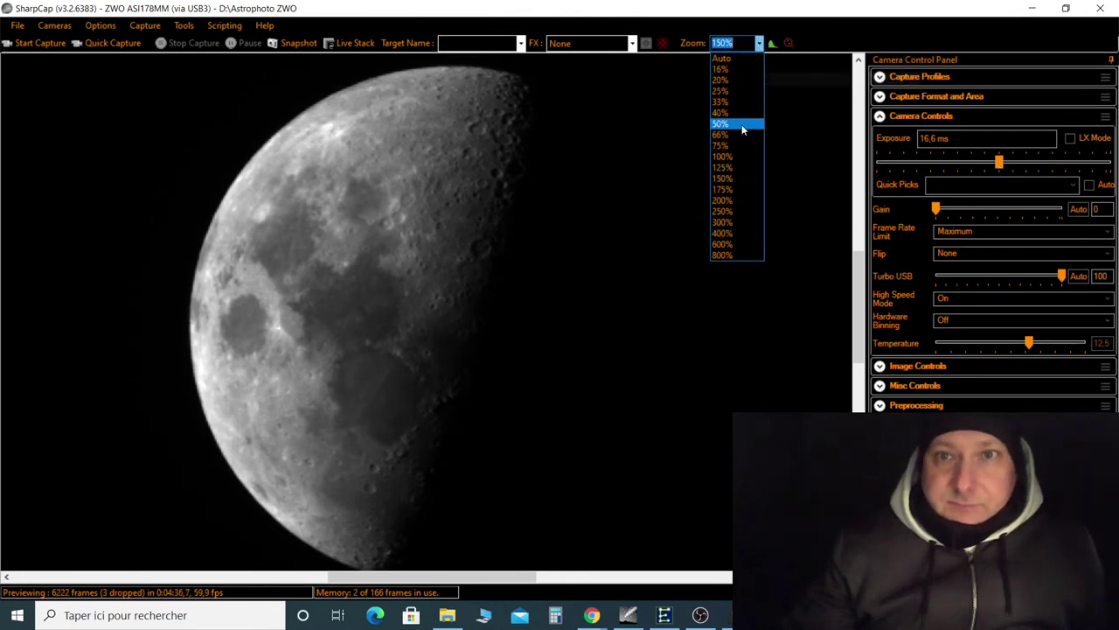
click(730, 179)
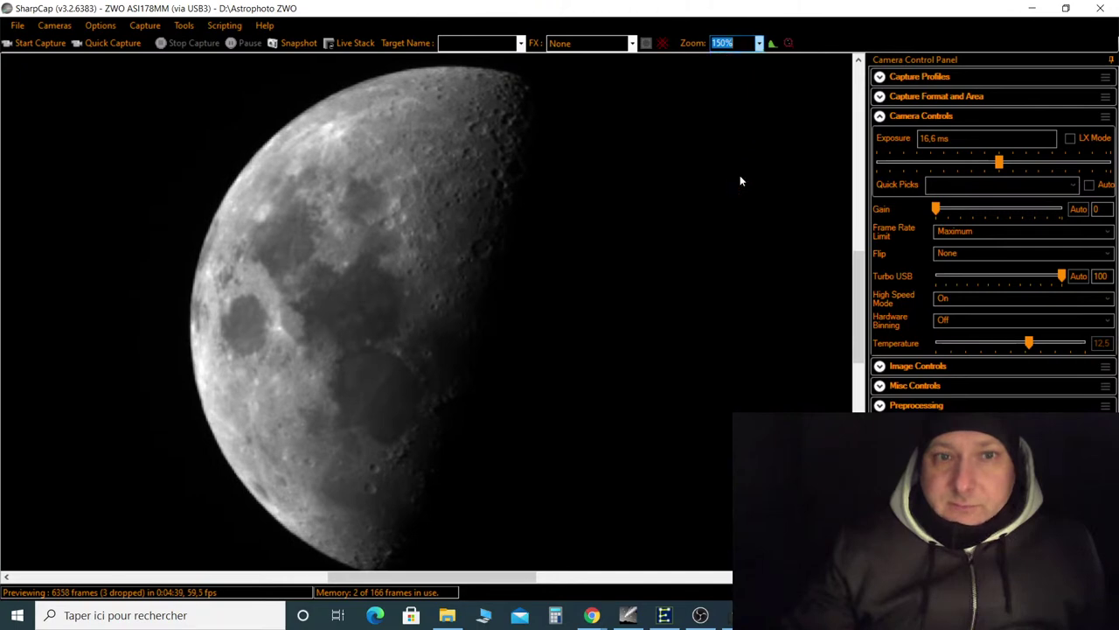
click(759, 43)
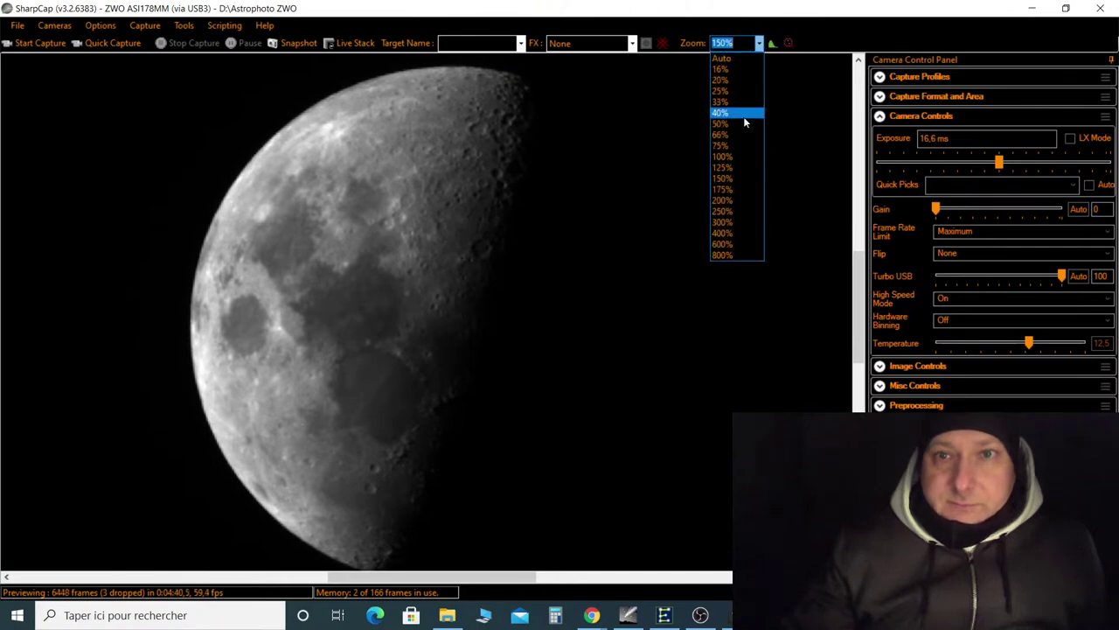
click(744, 200)
drag(856, 341, 856, 298)
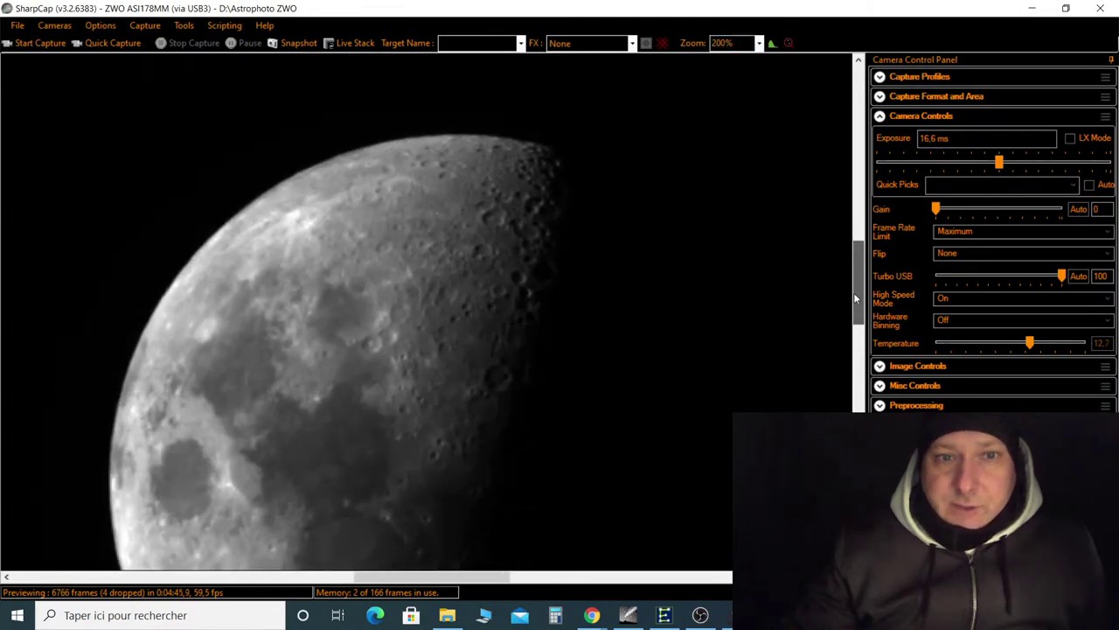
Reduce the camera's capture area to 800x800 around the Moon.
click(879, 97)
click(969, 137)
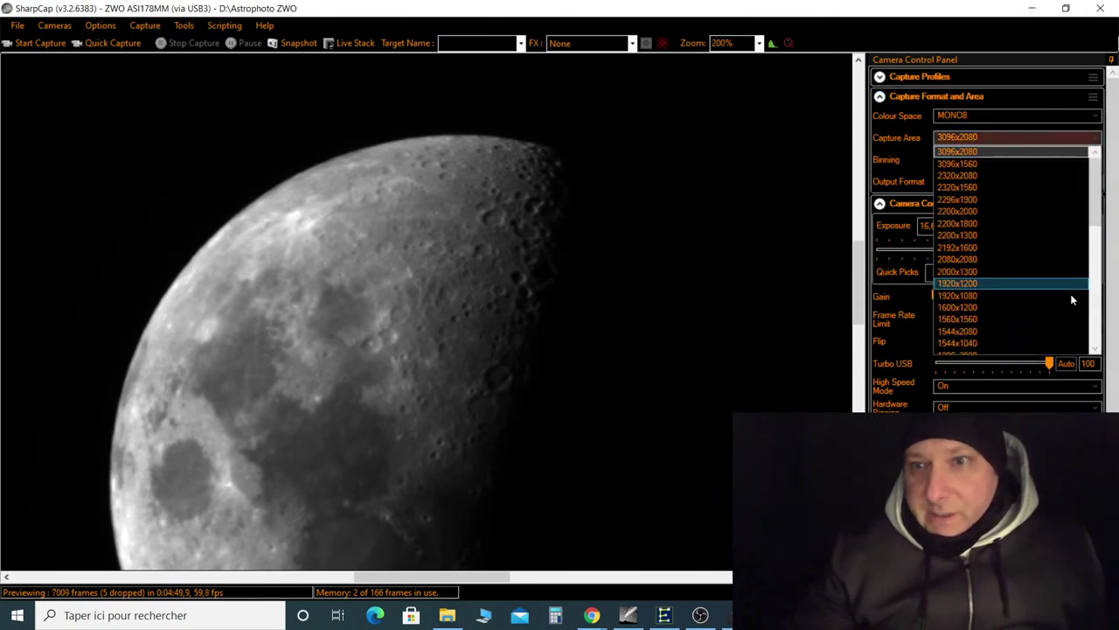
click(962, 259)
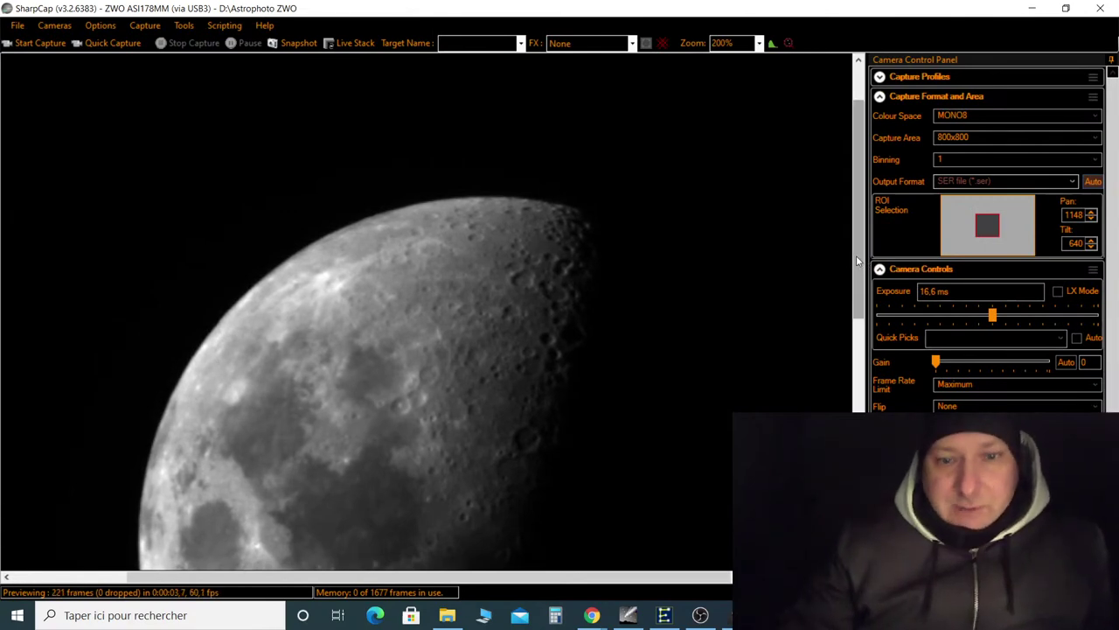
Check the scene in OBS and the live broadcast in YouTube Studio, and return to SharpCap.
click(699, 614)
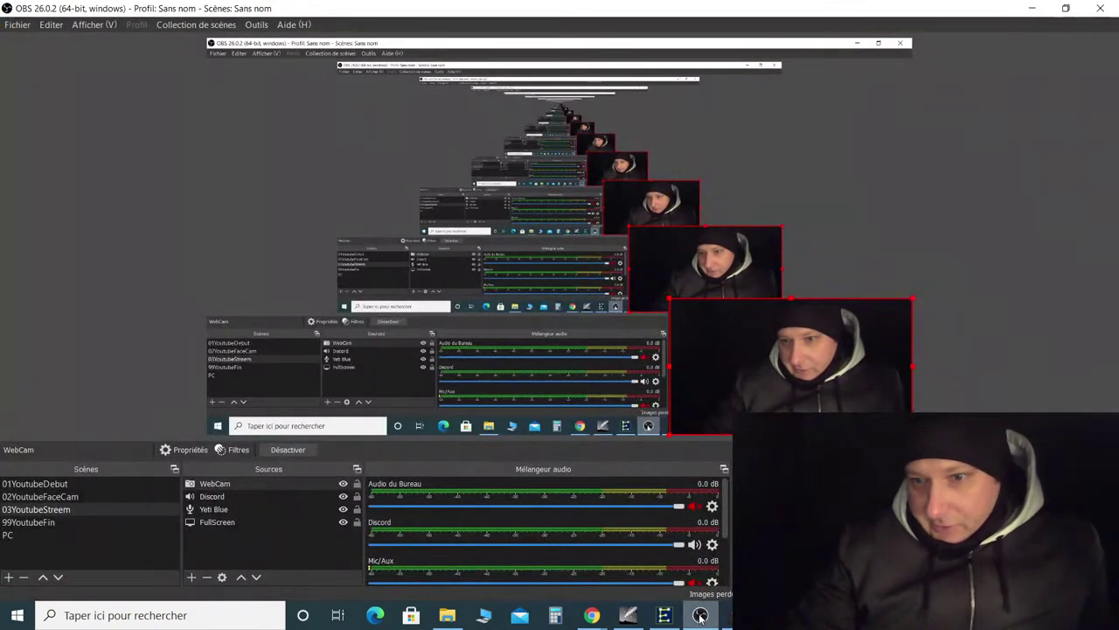
click(700, 615)
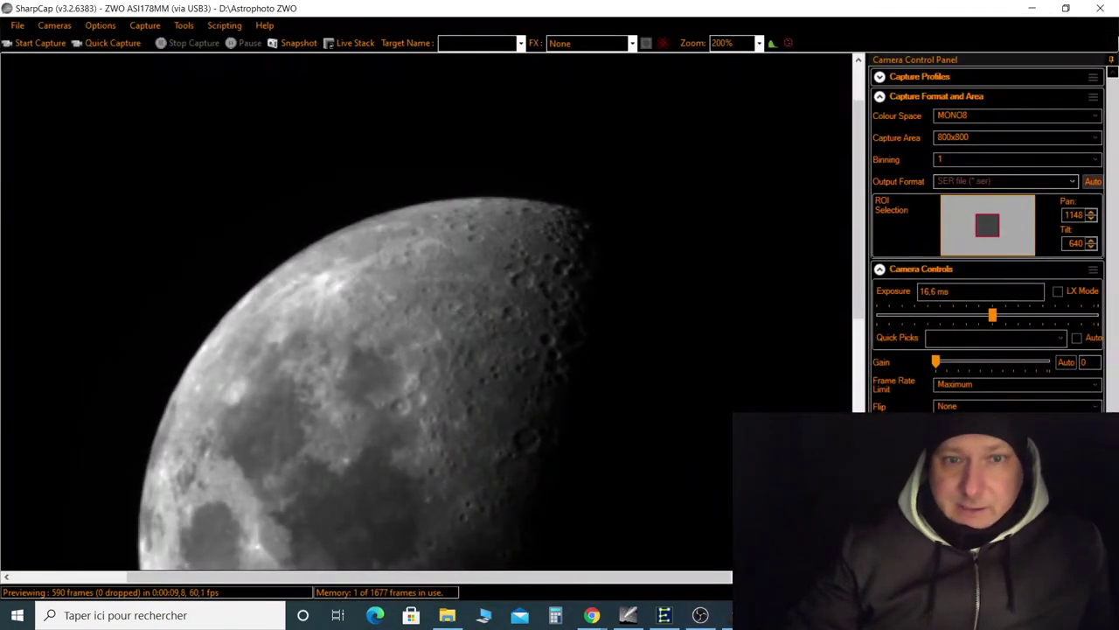
mouse_move(593, 617)
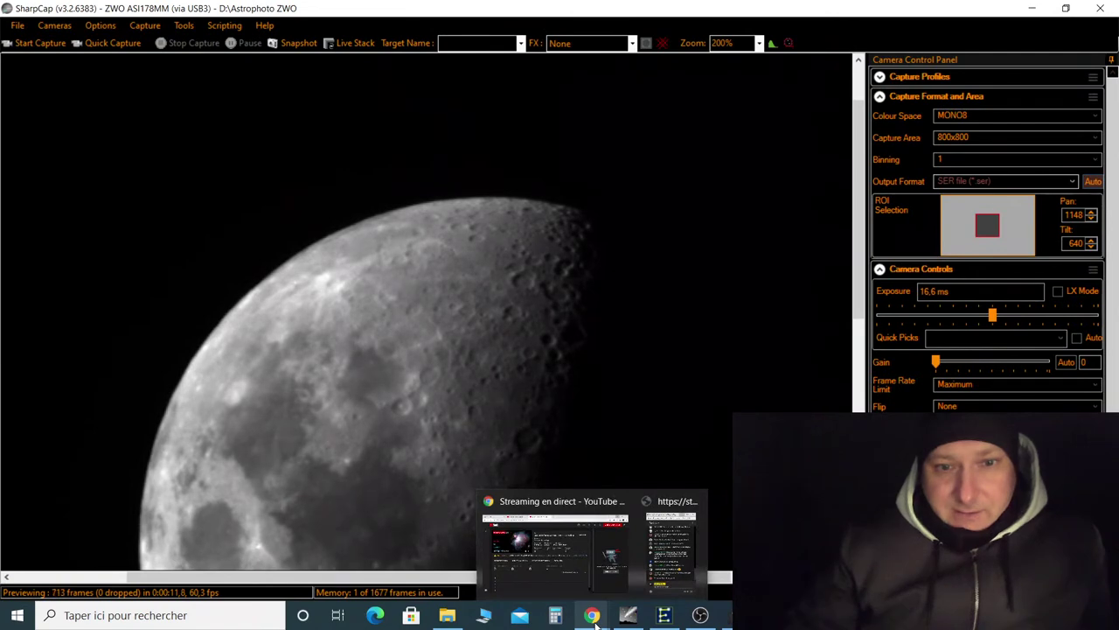
click(574, 584)
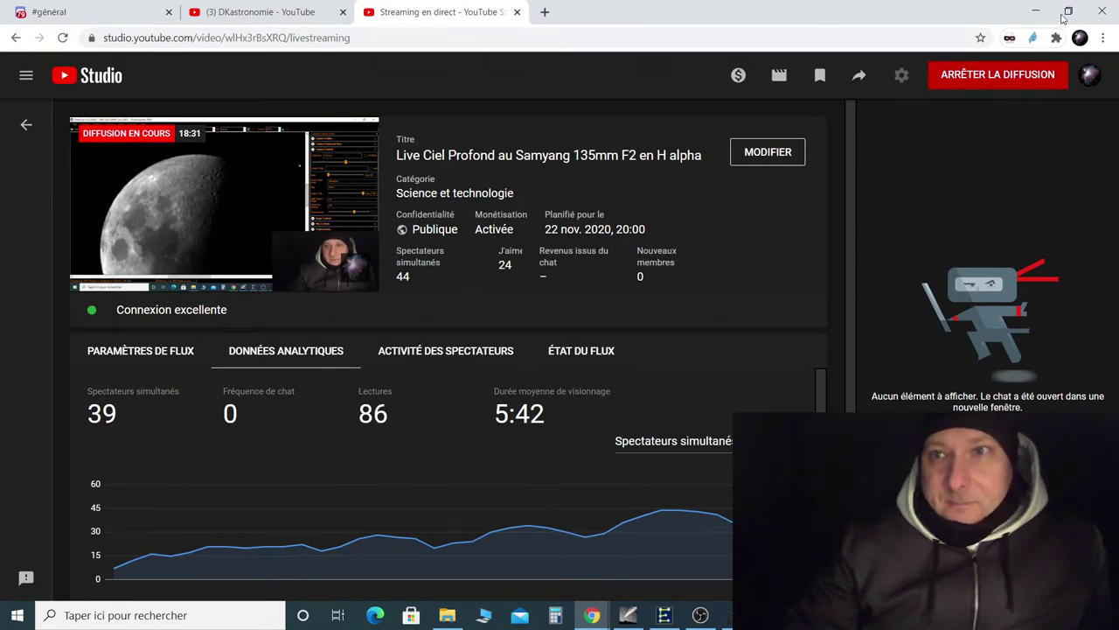
click(1034, 10)
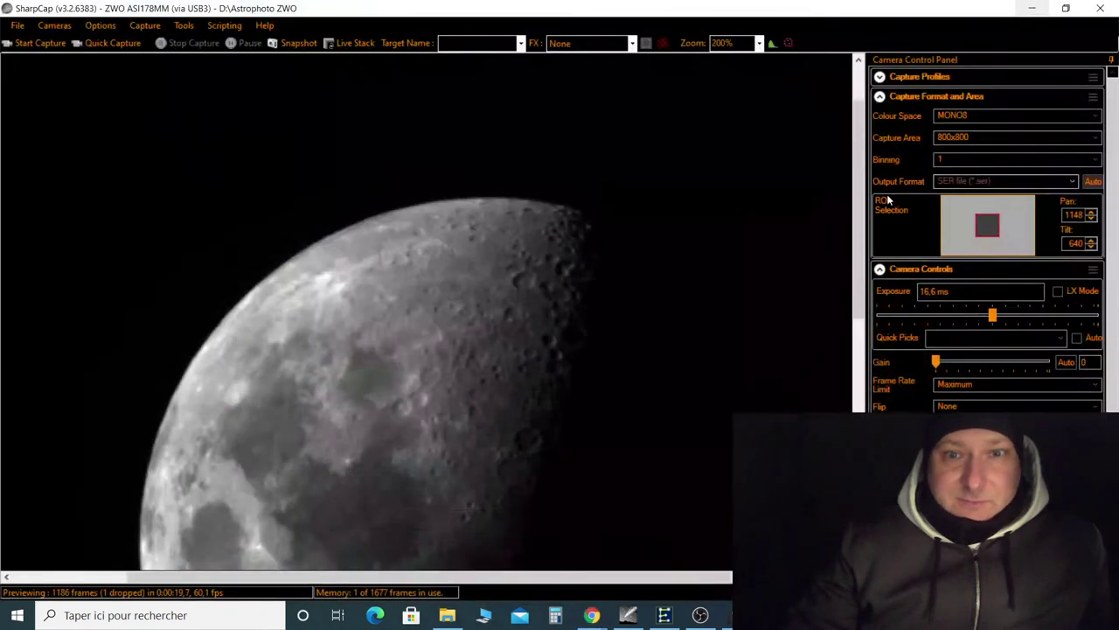
Examine the Moon's surface at 200% zoom and show the entire Moon at 100% zoom.
drag(866, 281, 864, 310)
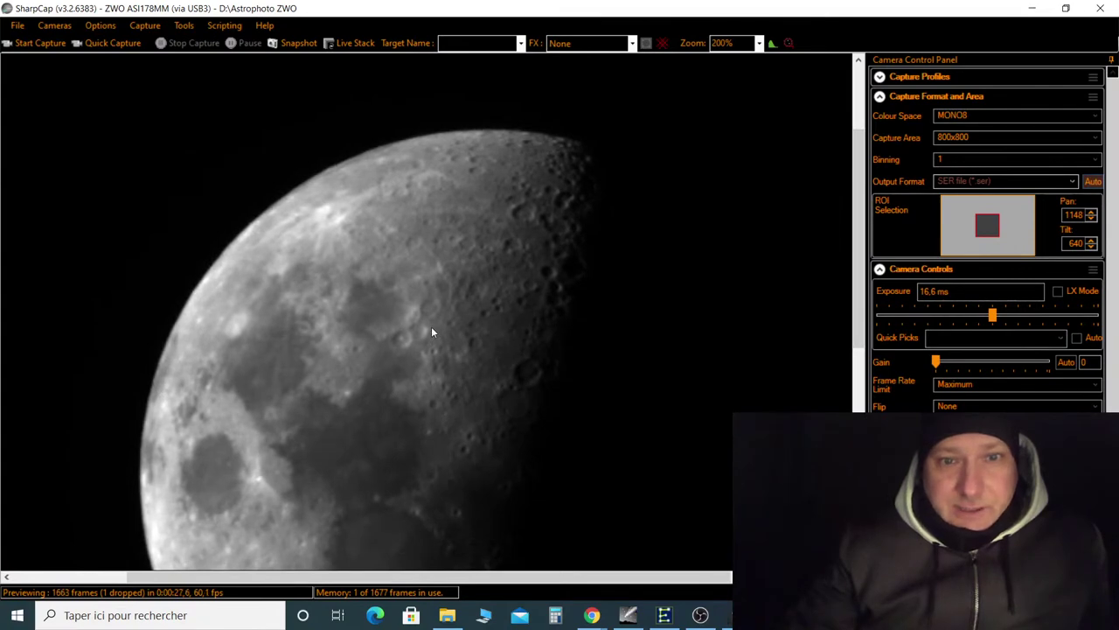
drag(849, 256, 848, 326)
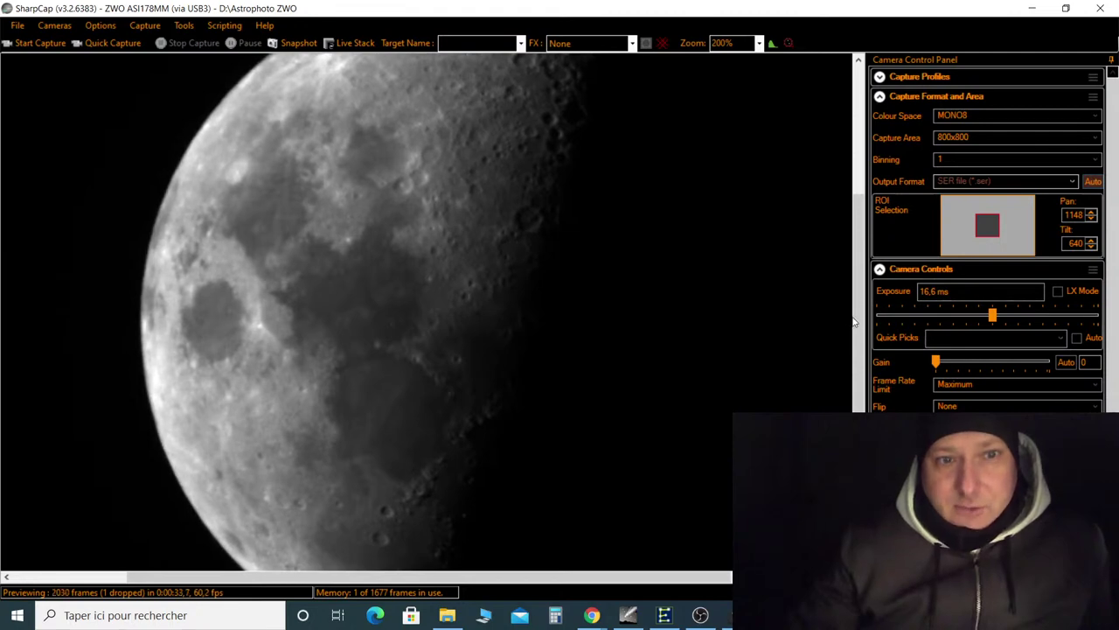
drag(858, 302, 855, 250)
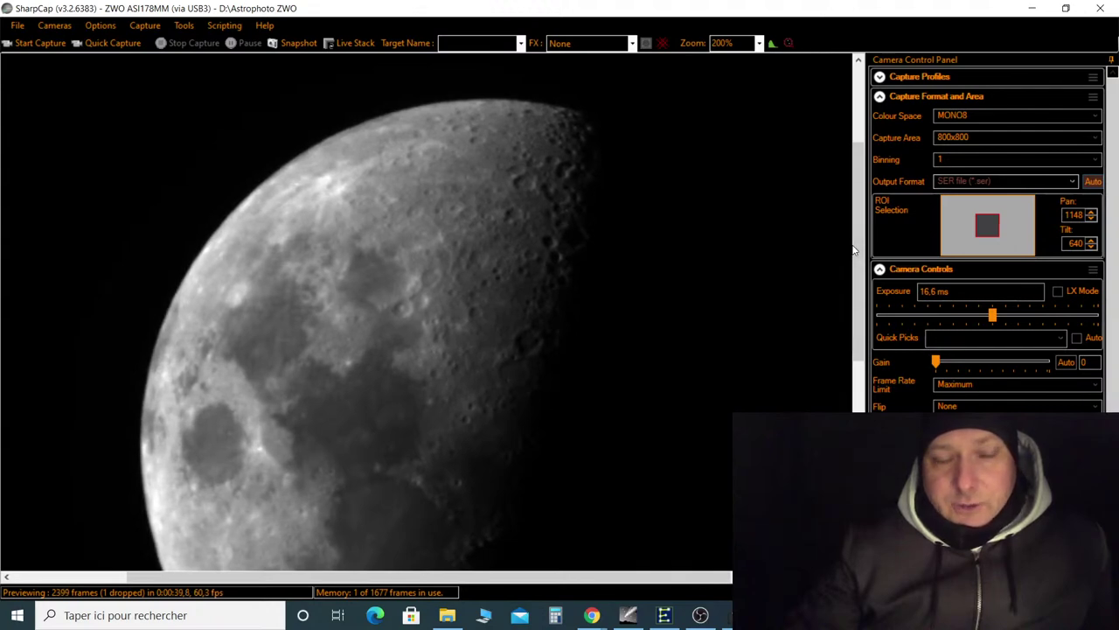
click(758, 43)
click(748, 157)
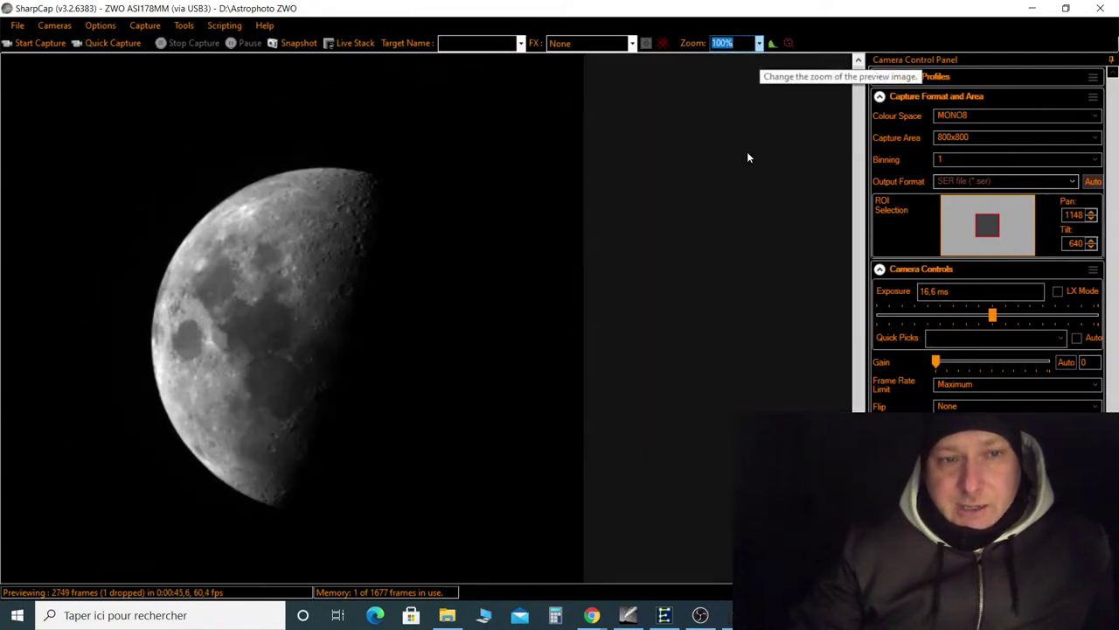
Set the preview zoom back to 200%, examine the lunar surface and frame the Moon's upper part nearer the centre.
click(758, 43)
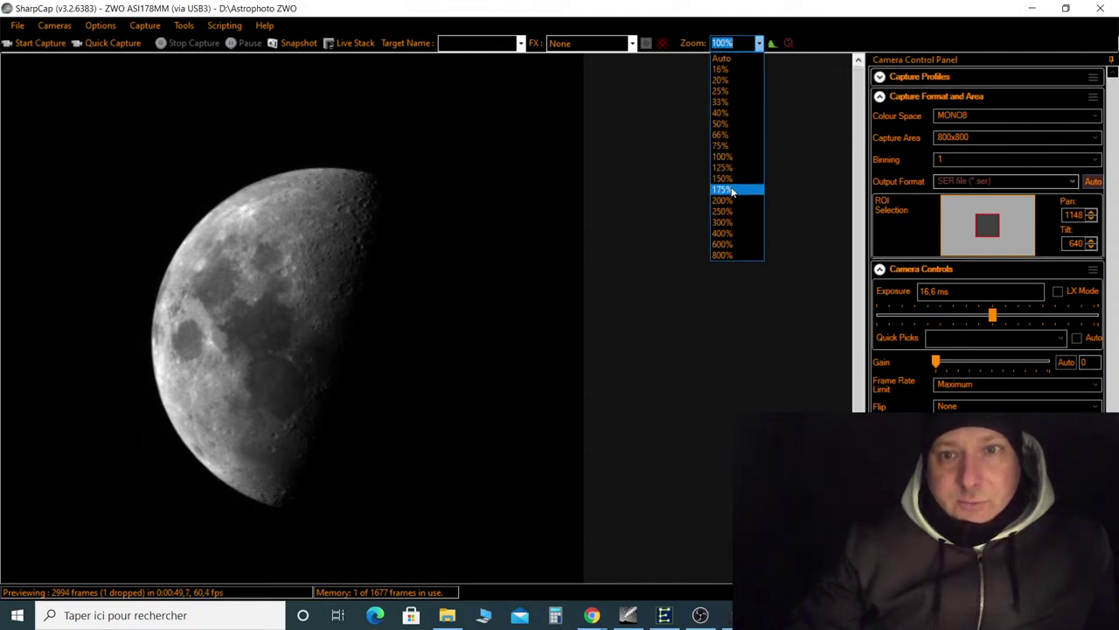
click(733, 200)
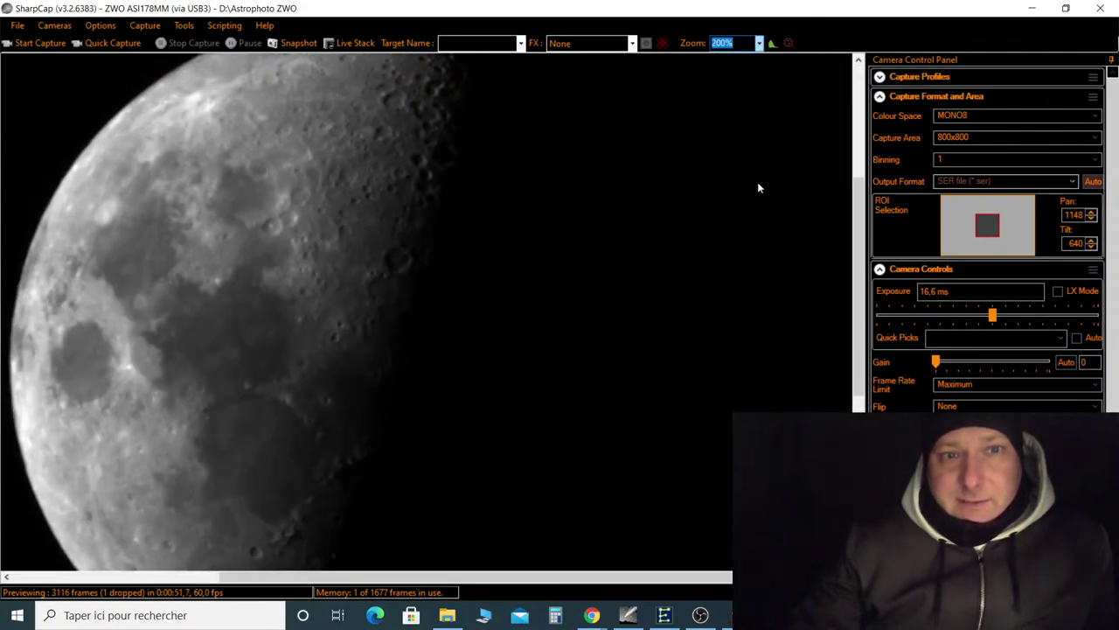
drag(859, 243, 858, 190)
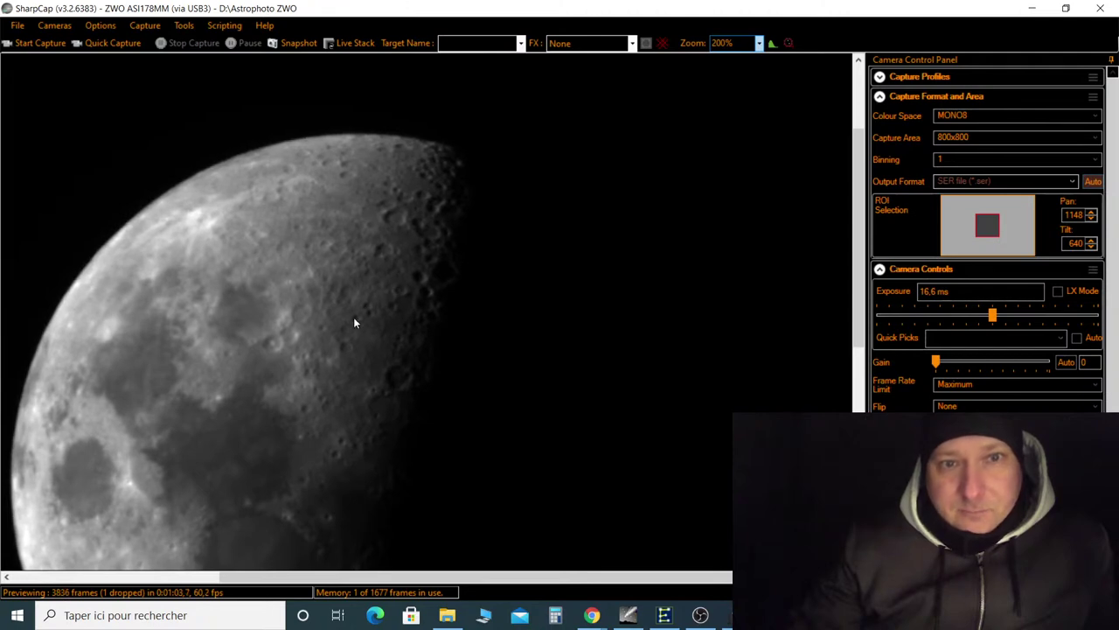
mouse_move(858, 262)
mouse_down()
mouse_move(838, 398)
mouse_move(837, 351)
mouse_up()
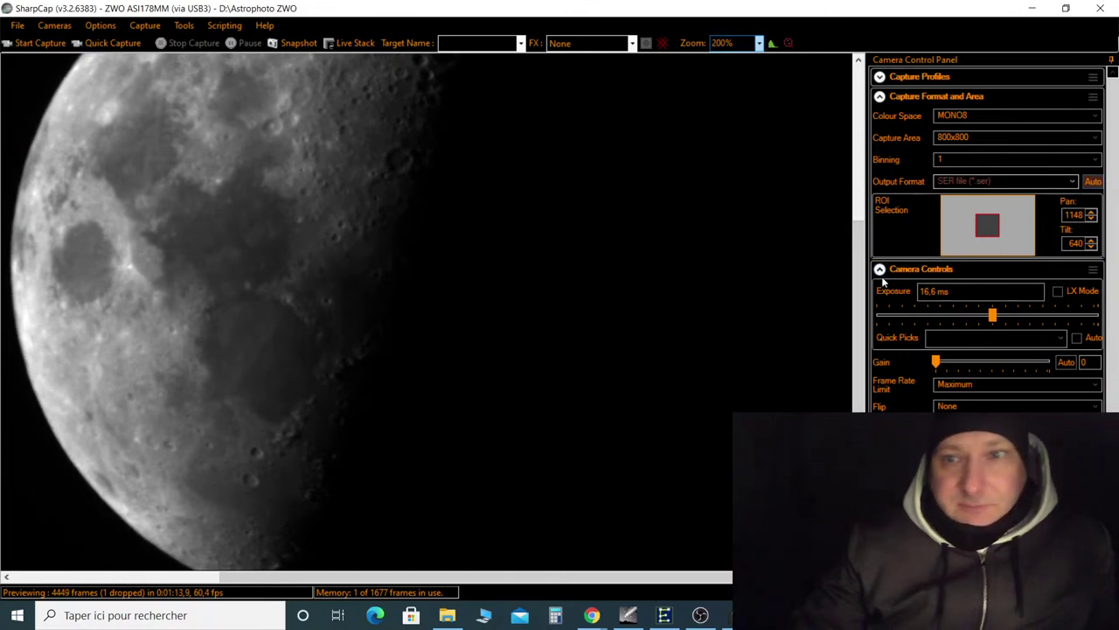
drag(853, 289, 839, 210)
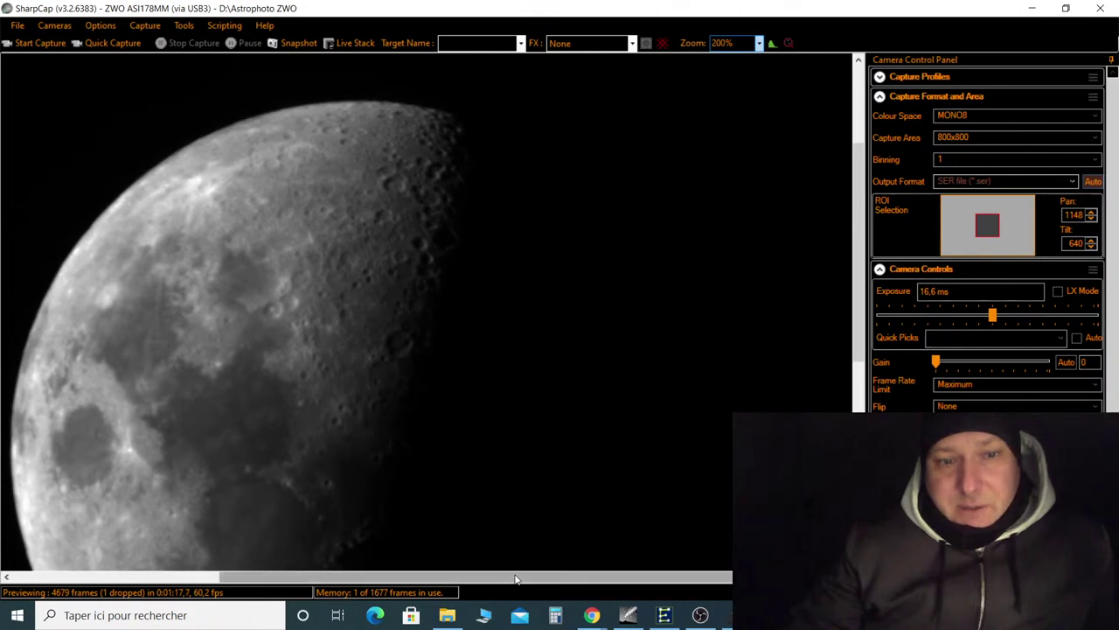
drag(513, 574, 458, 575)
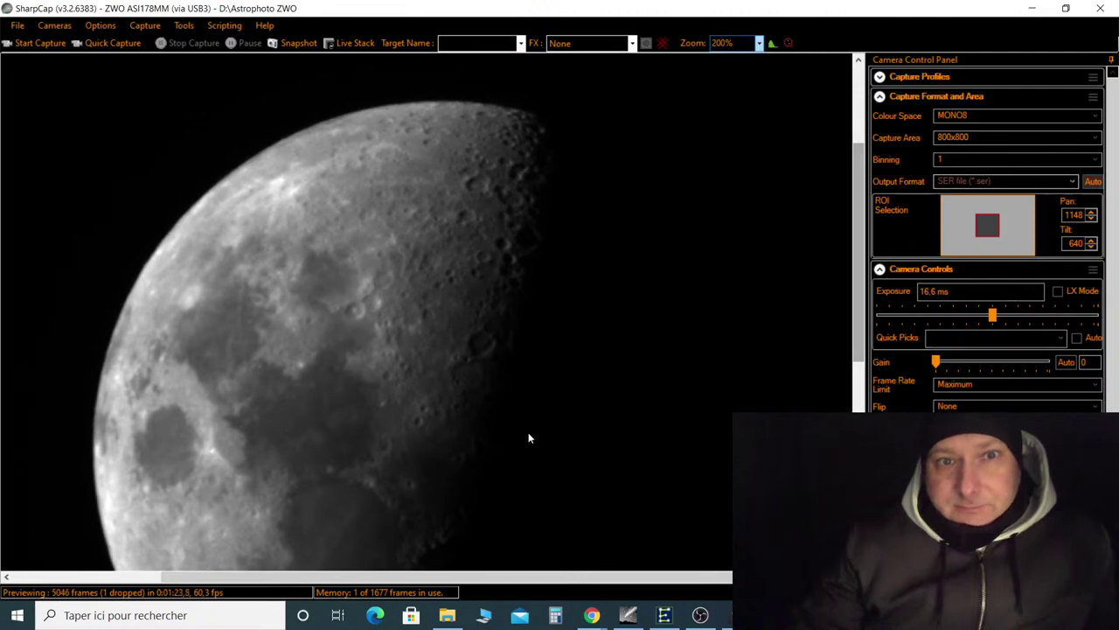
click(447, 615)
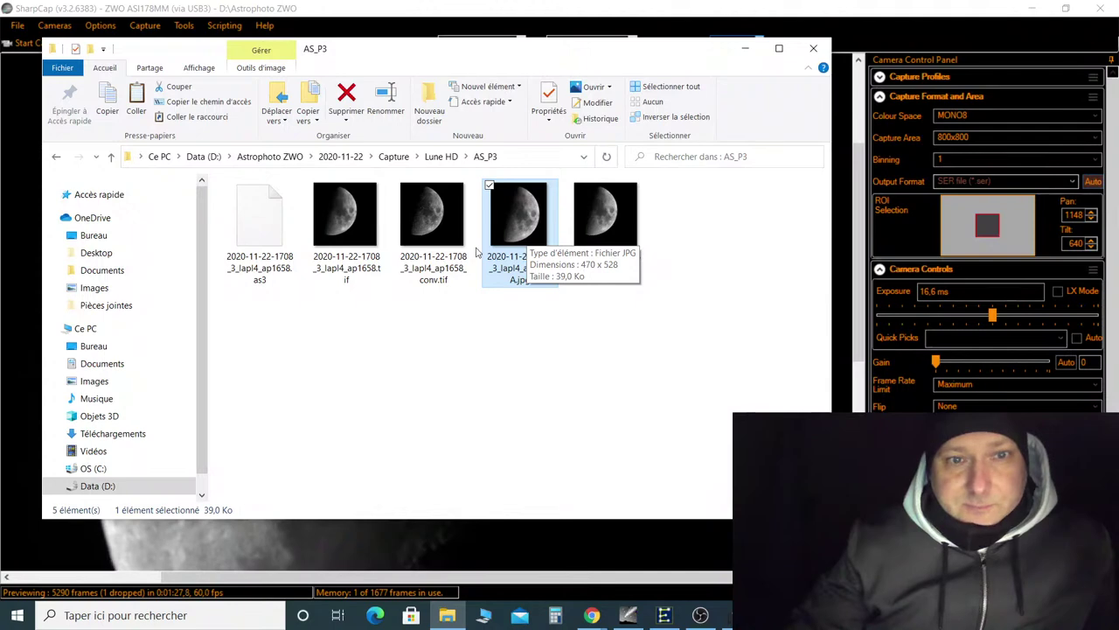
double_click(363, 234)
double_click(365, 239)
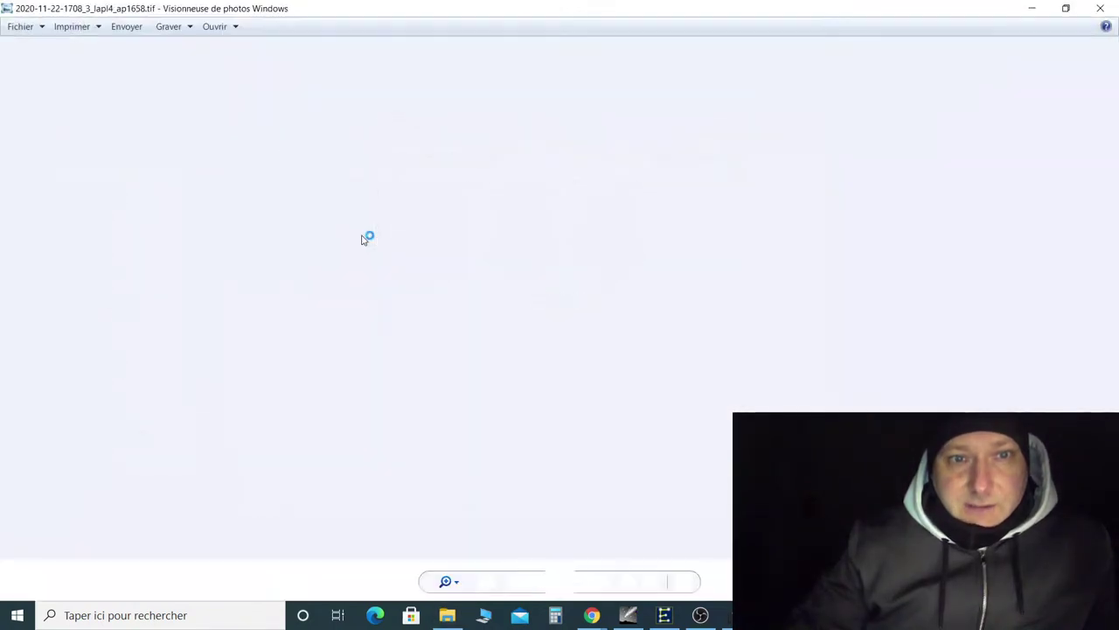
scroll(571, 320, up, 2)
scroll(571, 342, up, 1)
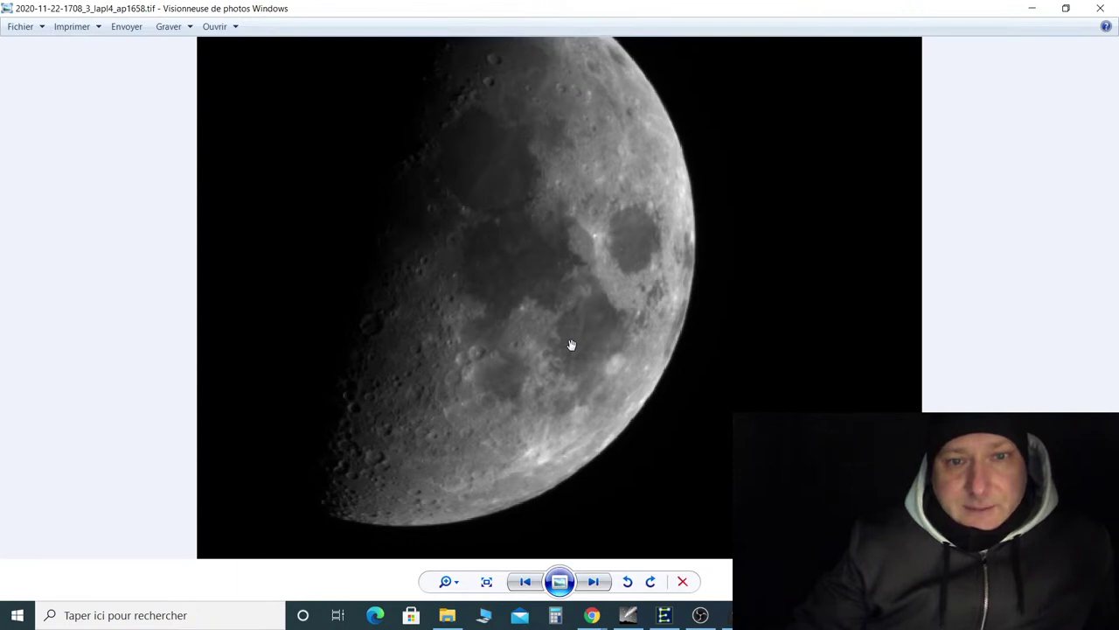
scroll(571, 345, up, 1)
drag(560, 379, 699, 188)
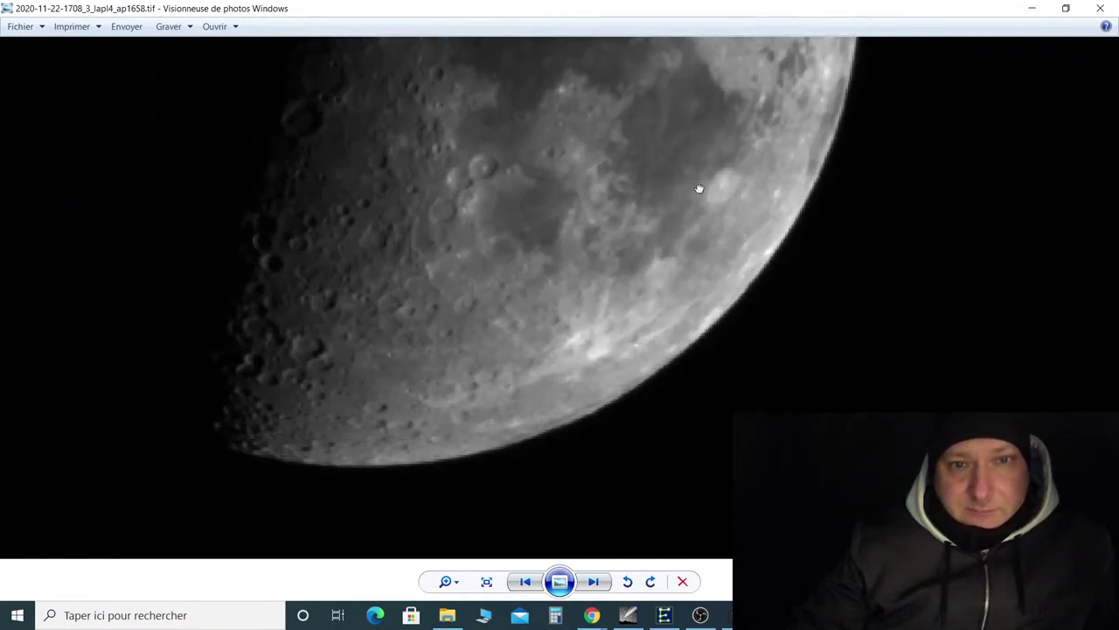
scroll(489, 353, up, 1)
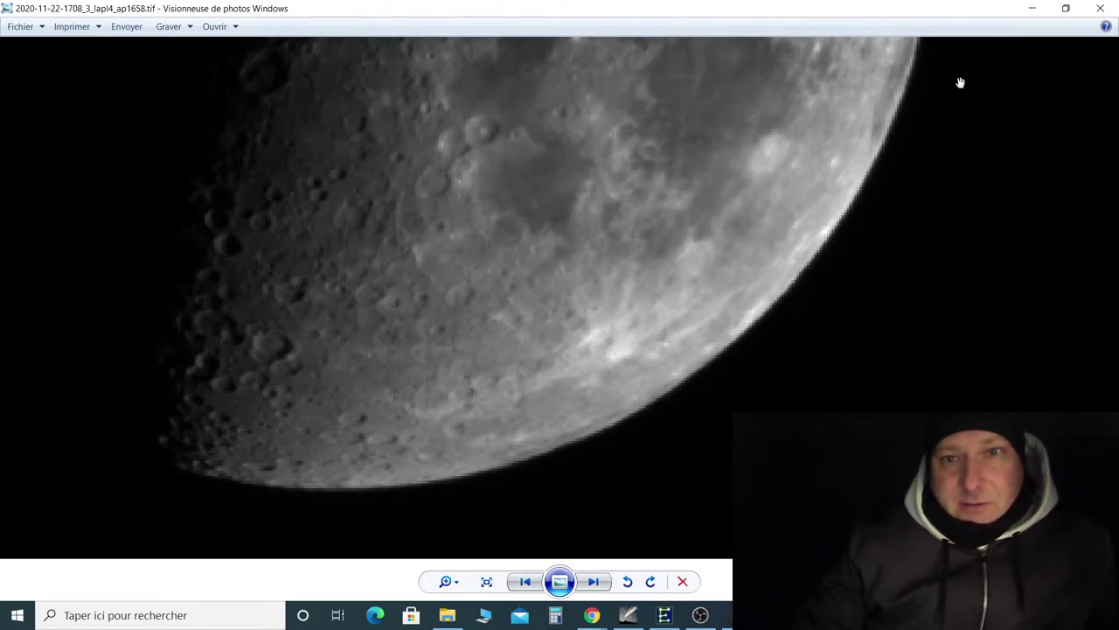
scroll(667, 238, down, 3)
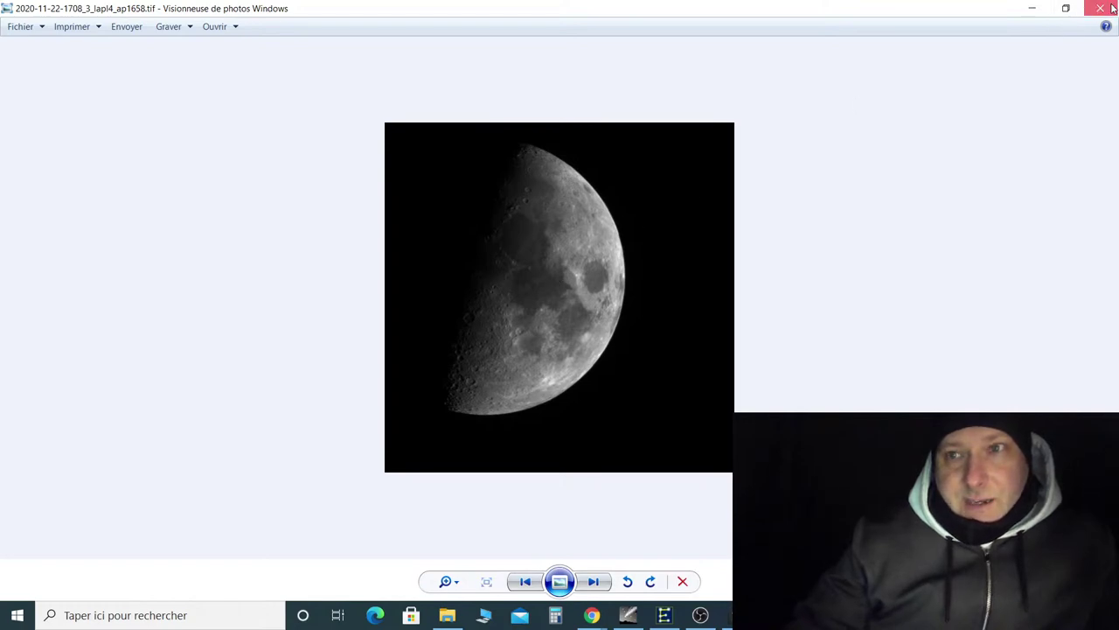
click(1100, 8)
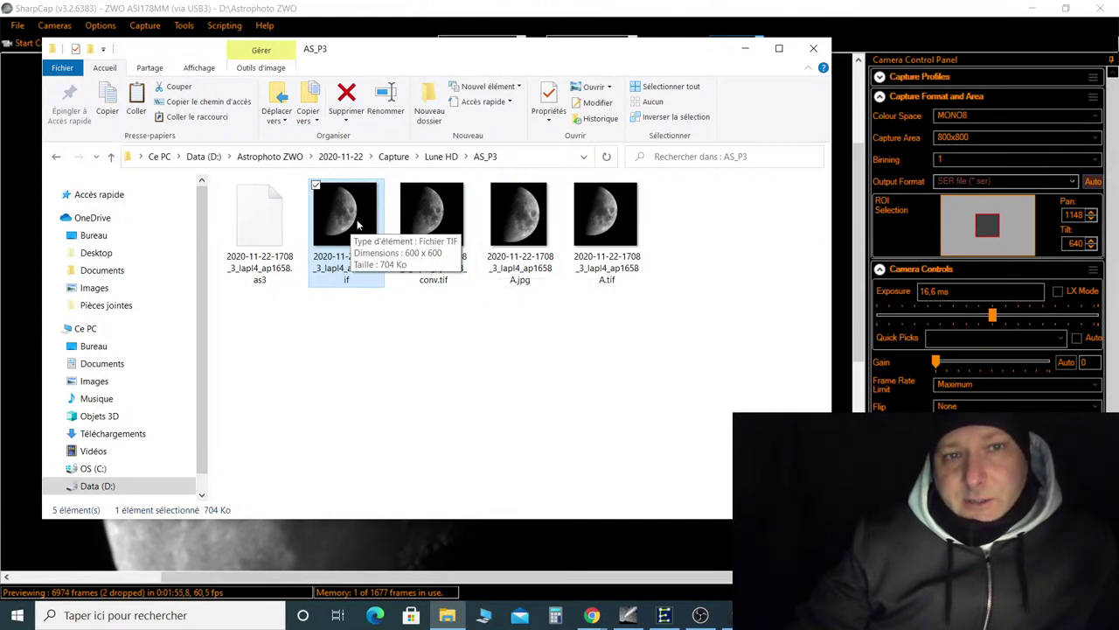
click(523, 243)
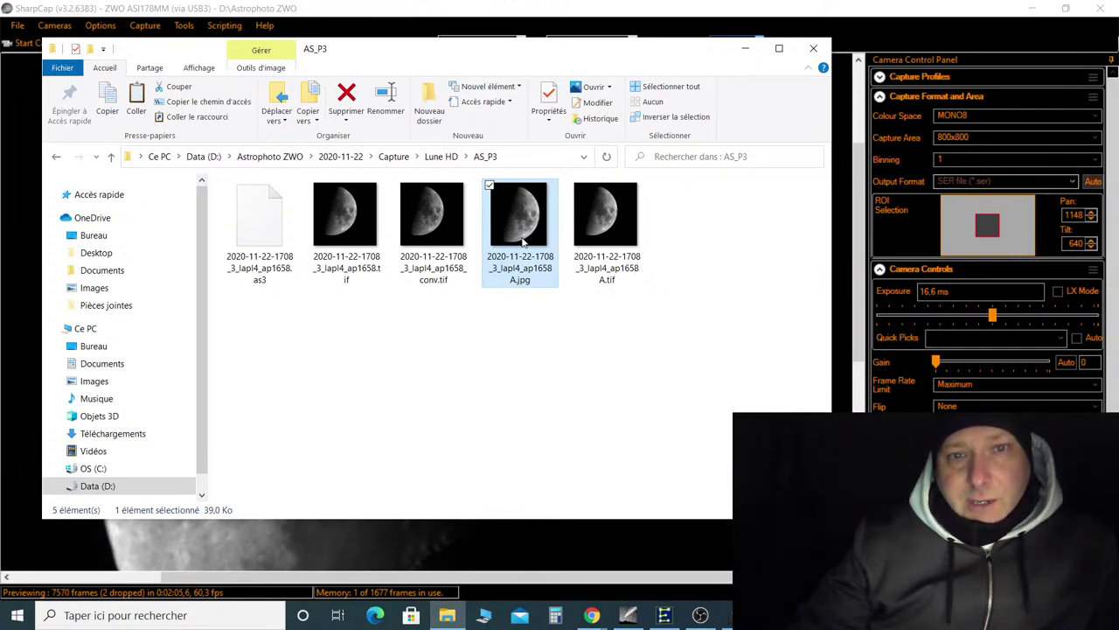
double_click(522, 242)
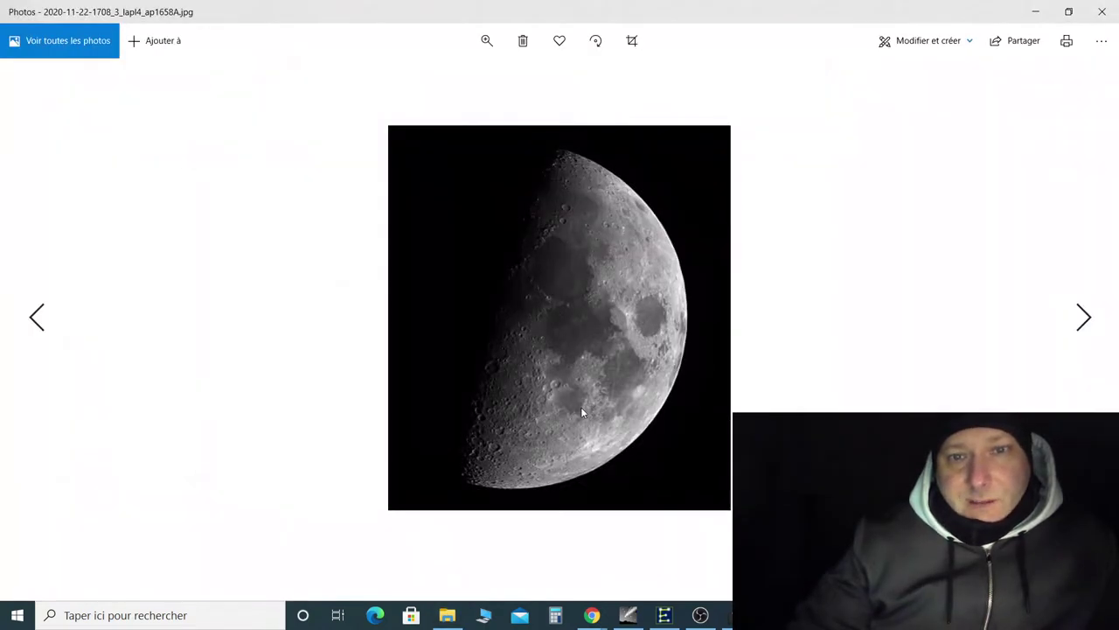
key(Left)
key(Right)
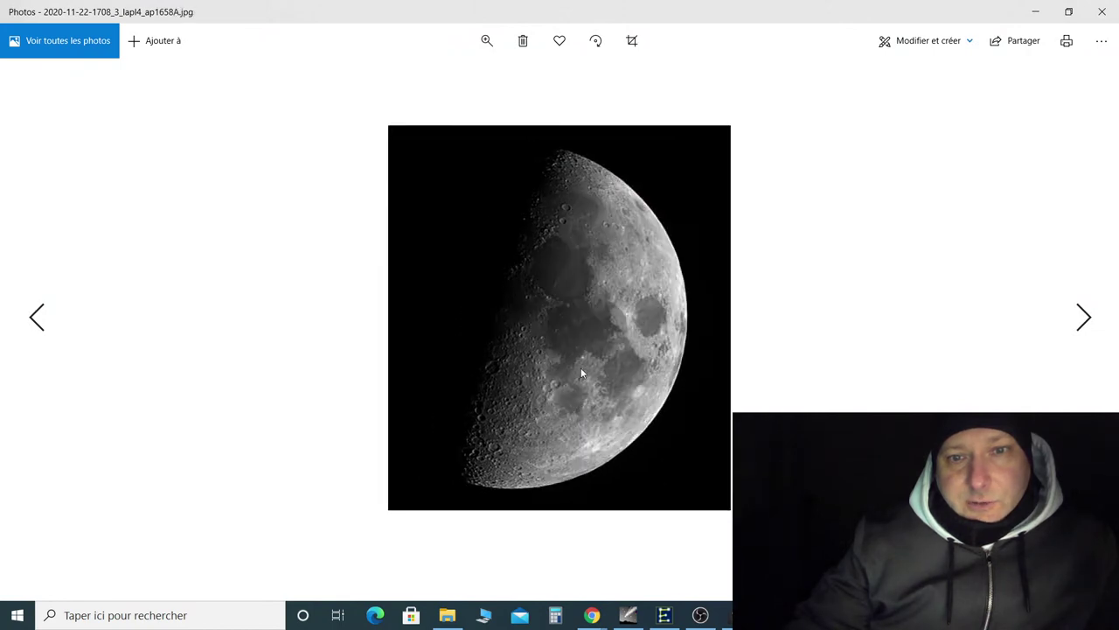
key(Left)
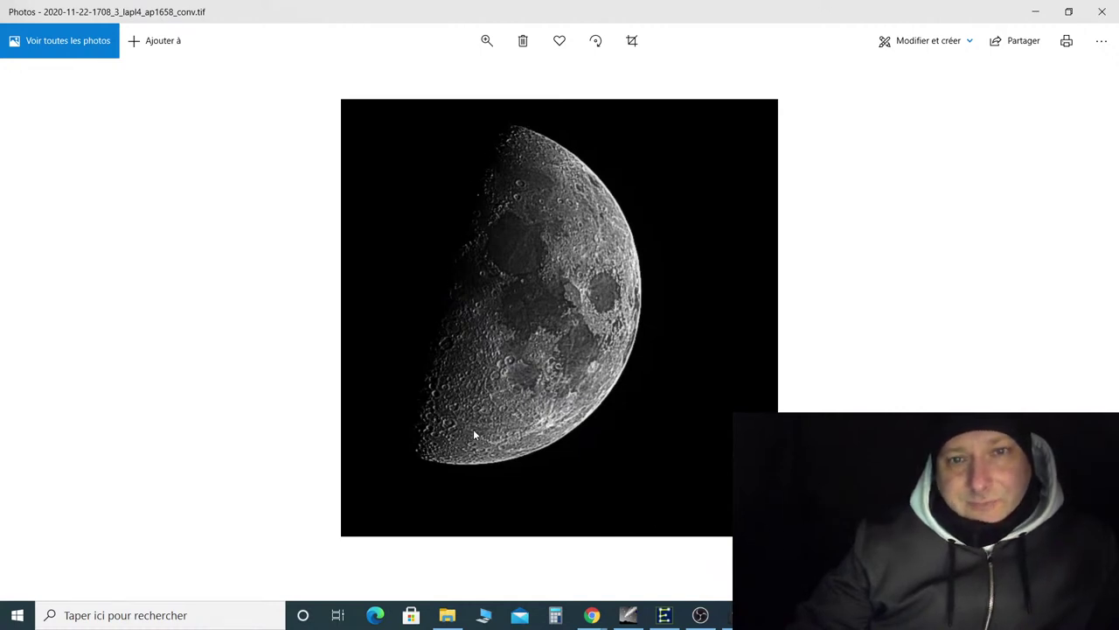
key(Right)
key(Right)
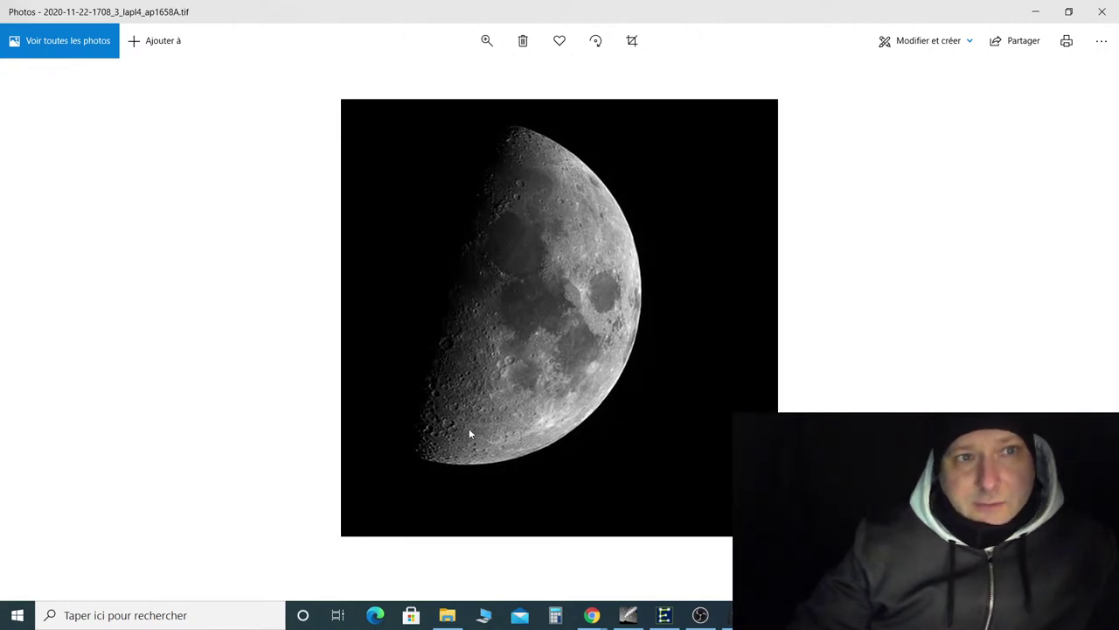
Compare the unprocessed ap1658.tif stack with the sharpened ap1658_conv.tif, finishing on the ap1658A.jpg version.
key(Left)
key(Left)
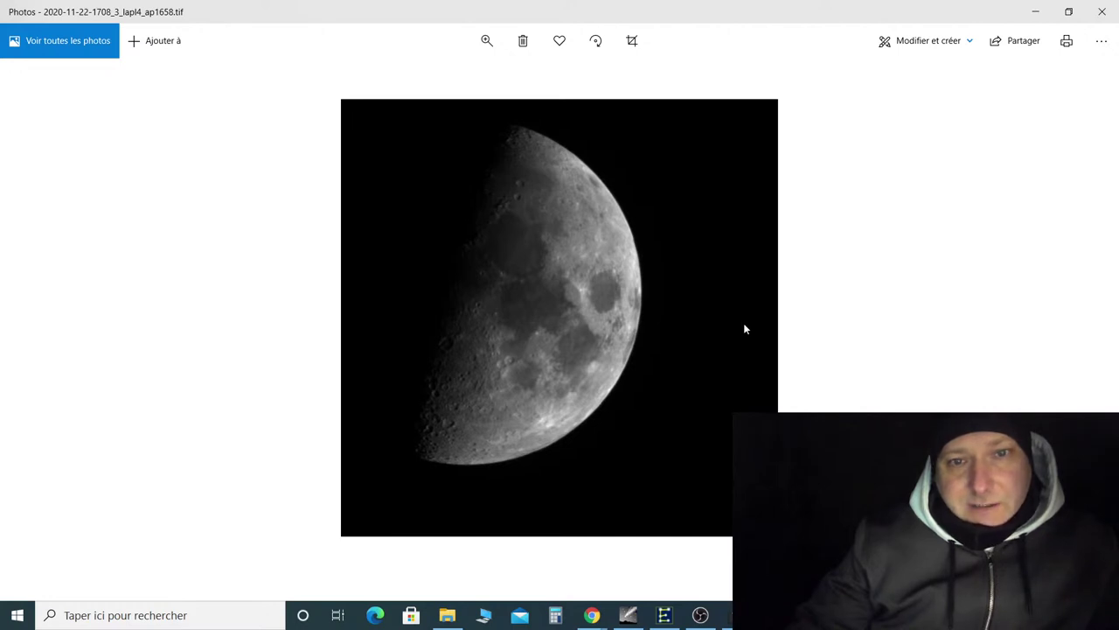
key(Left)
key(Left)
key(Right)
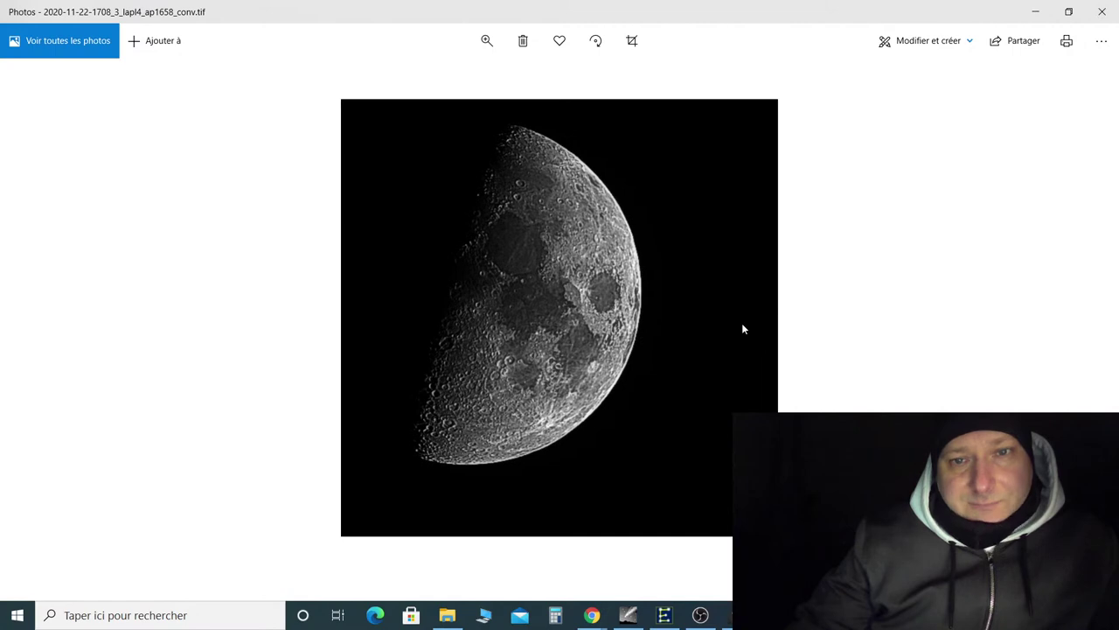
key(Right)
key(Left)
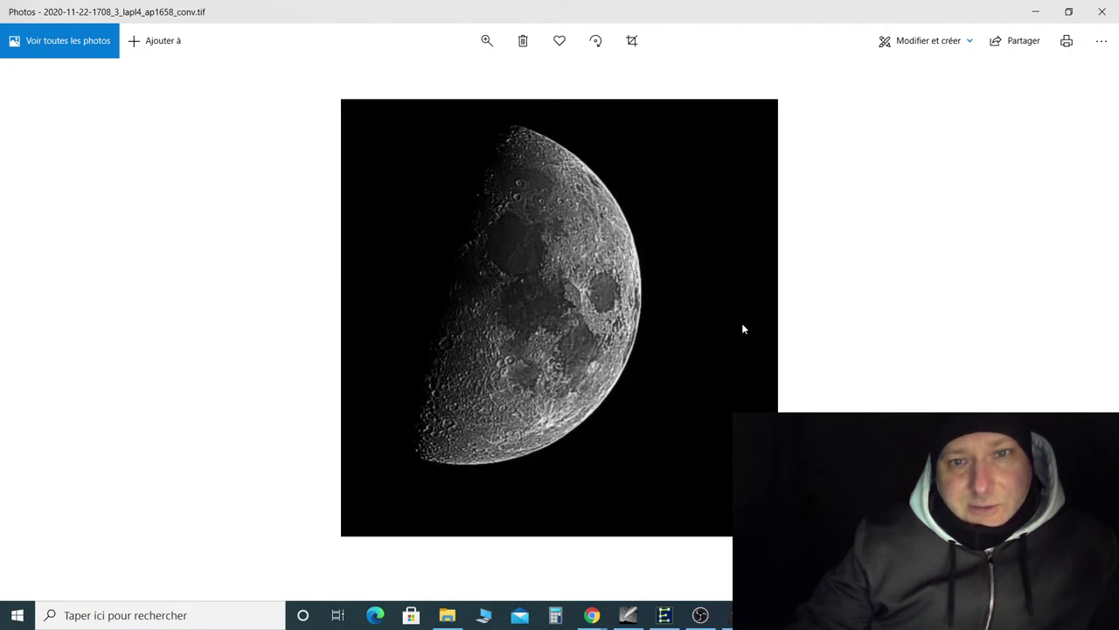
key(Right)
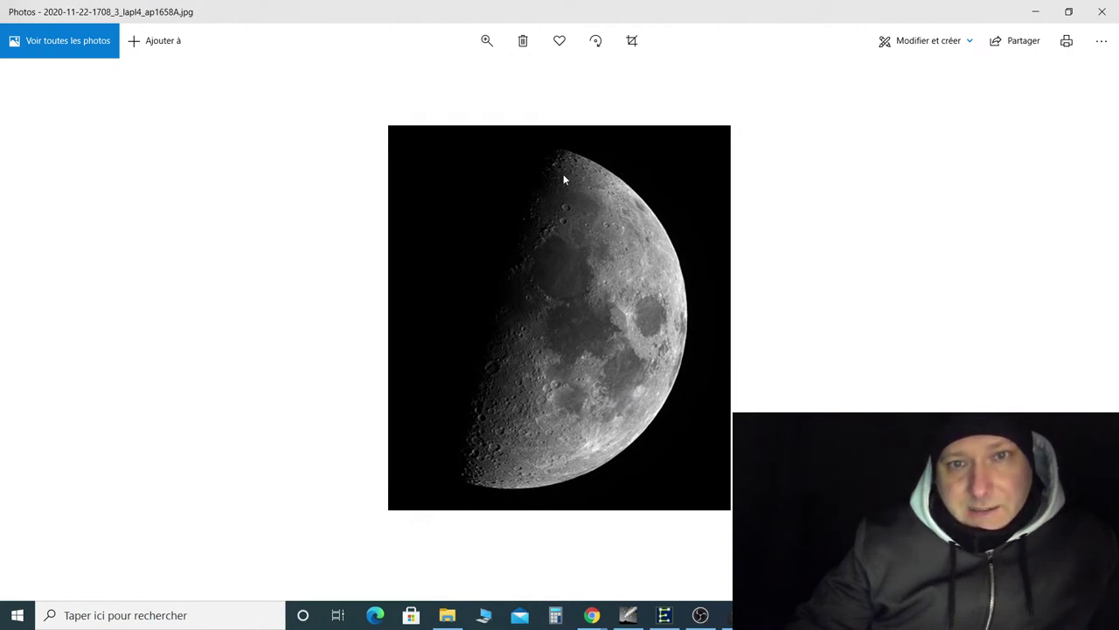
Enlarge the ap1658A.jpg Moon image to examine its surface, and put away Photos and File Explorer to return to SharpCap.
click(490, 44)
drag(418, 79, 446, 87)
click(667, 307)
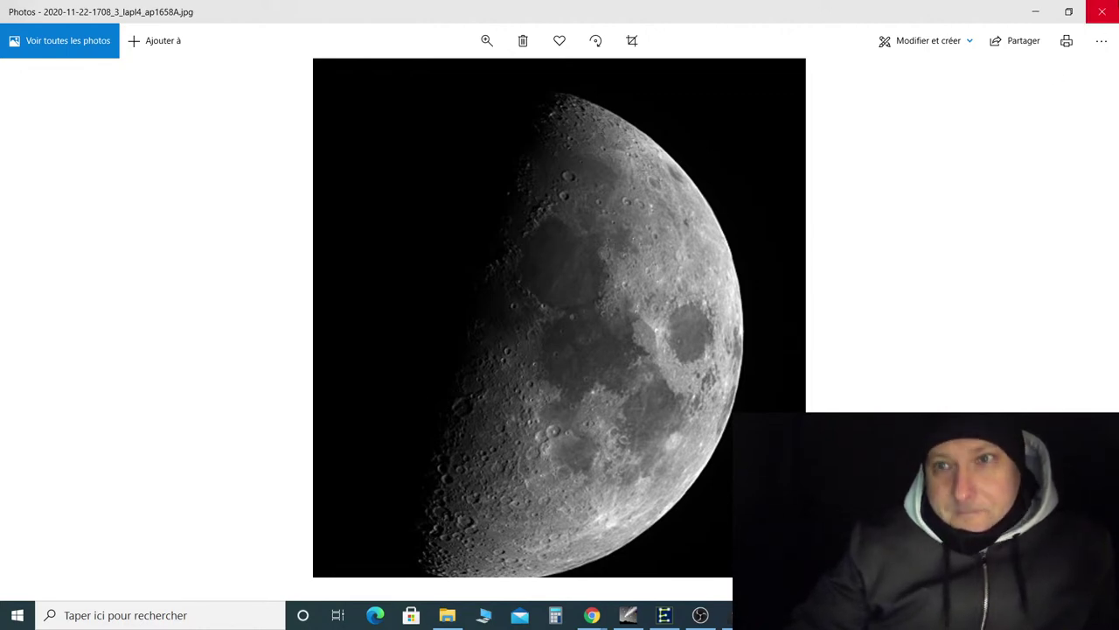
click(1045, 11)
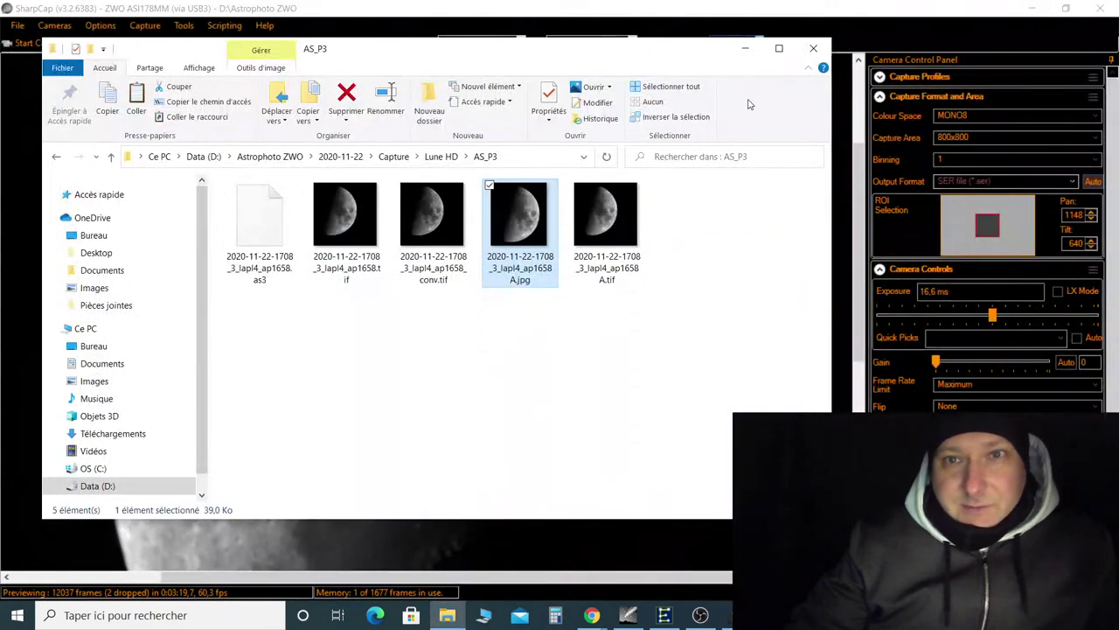
click(745, 50)
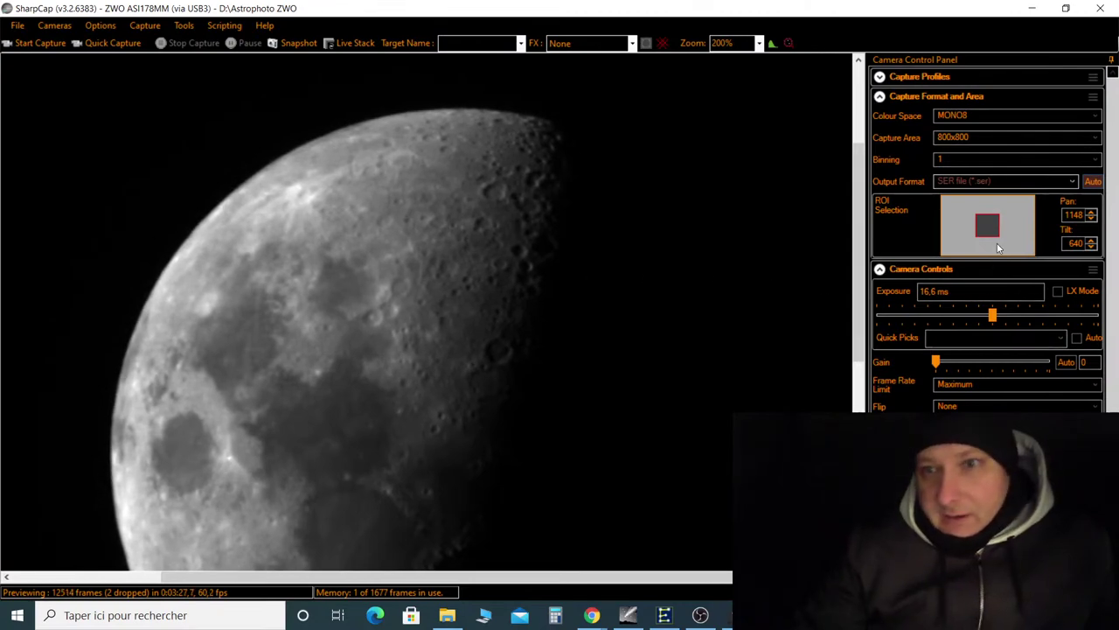
Set the capture area to 600x600 and the preview zoom to Auto.
click(986, 137)
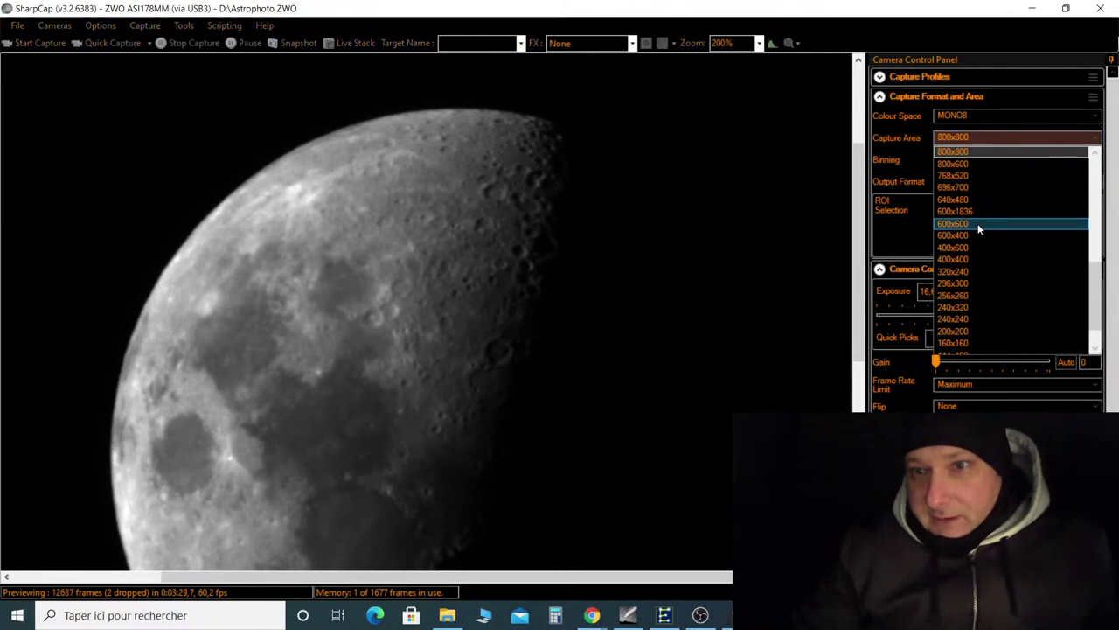
click(978, 222)
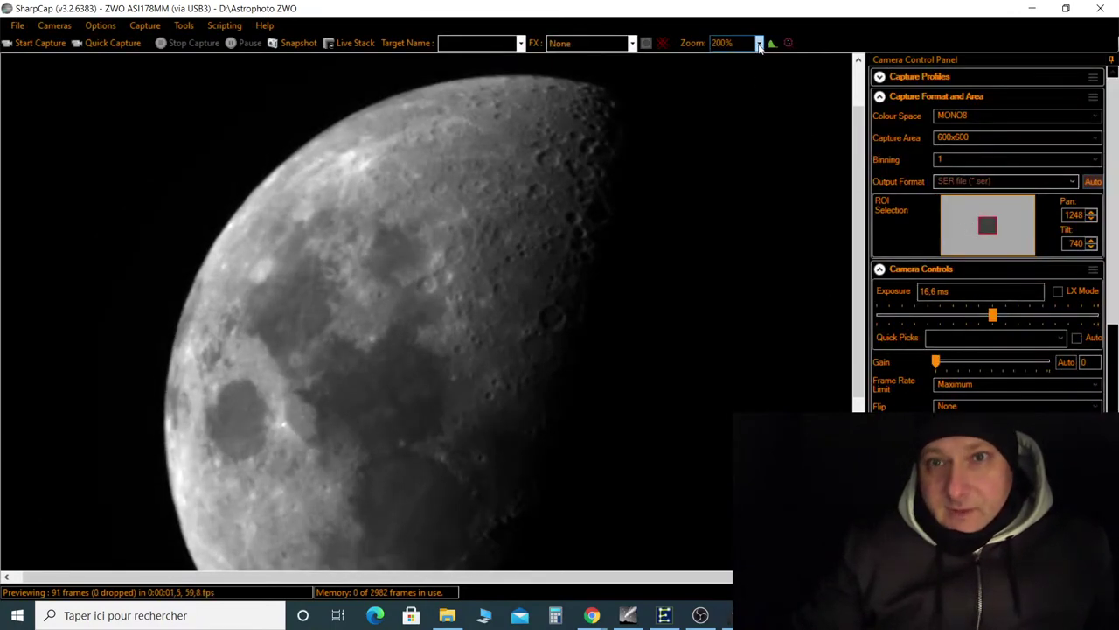
click(759, 42)
click(721, 59)
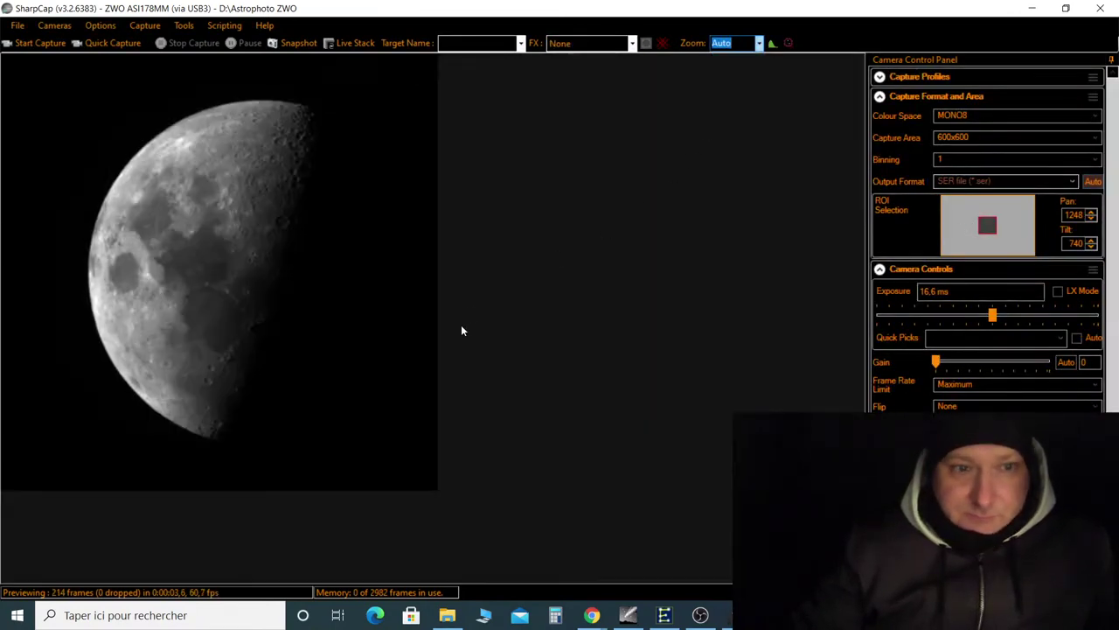
Start a quick capture of the Moon, stop it early, and start a new quick capture of 5000 frames.
click(130, 43)
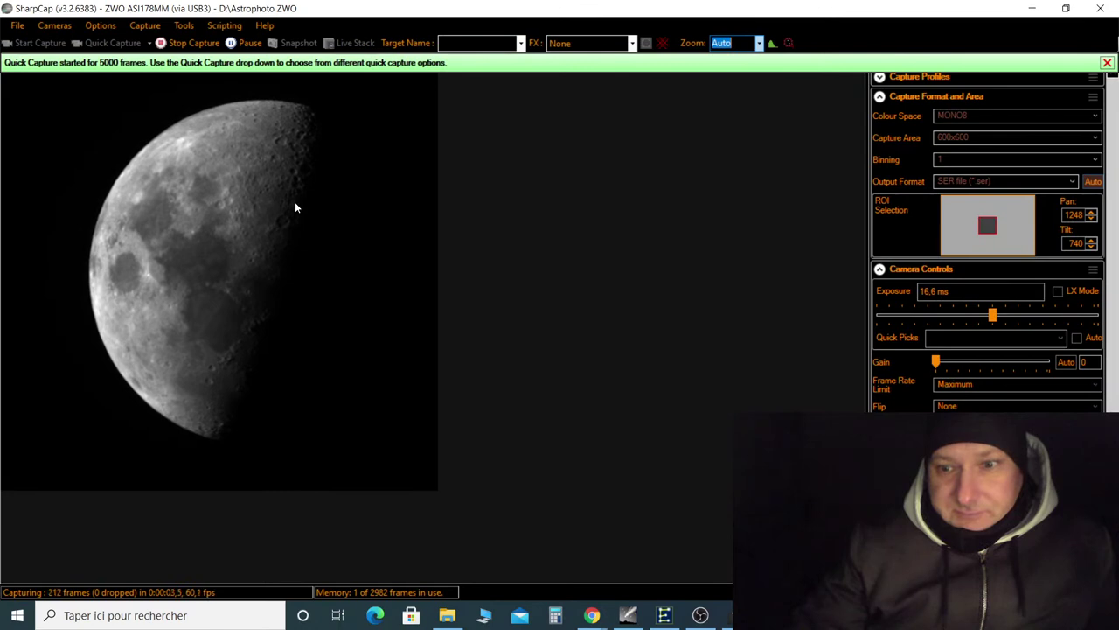
click(186, 43)
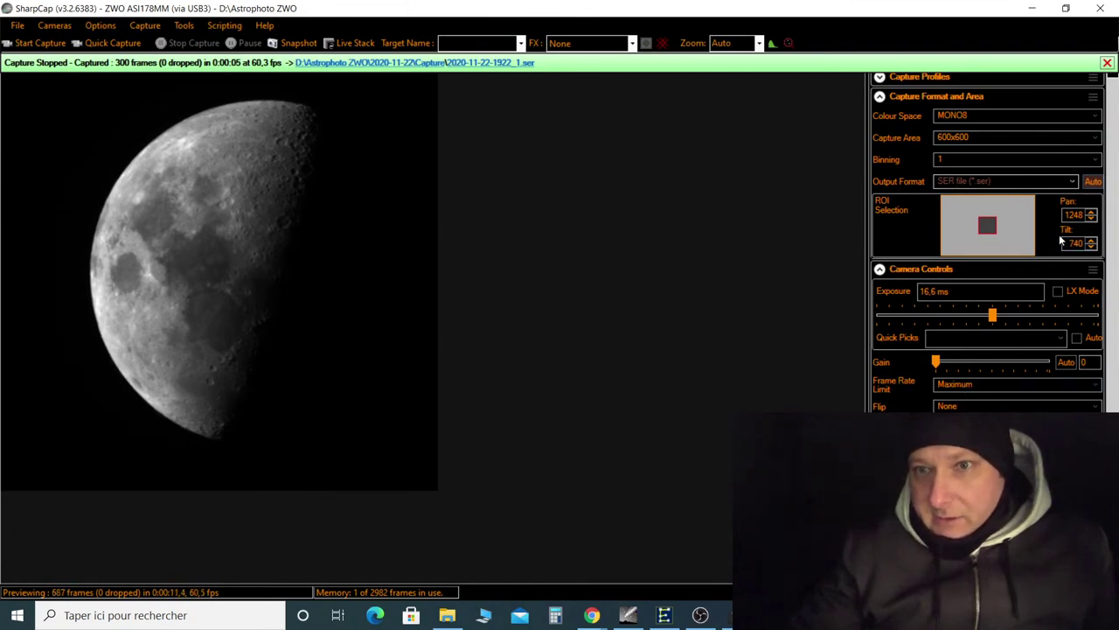
click(150, 43)
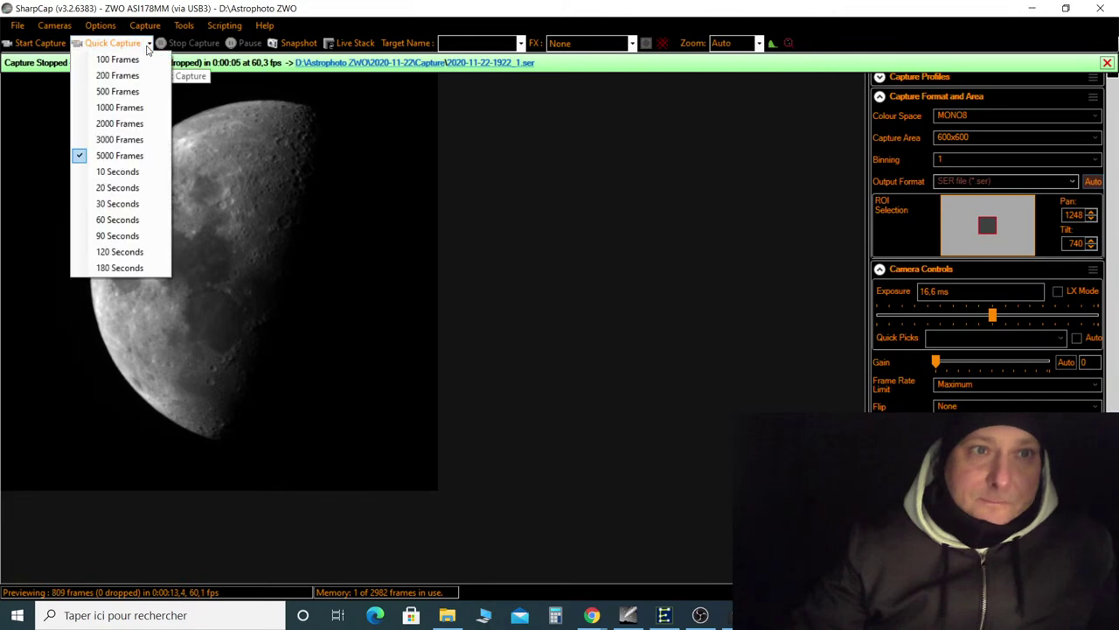
click(135, 155)
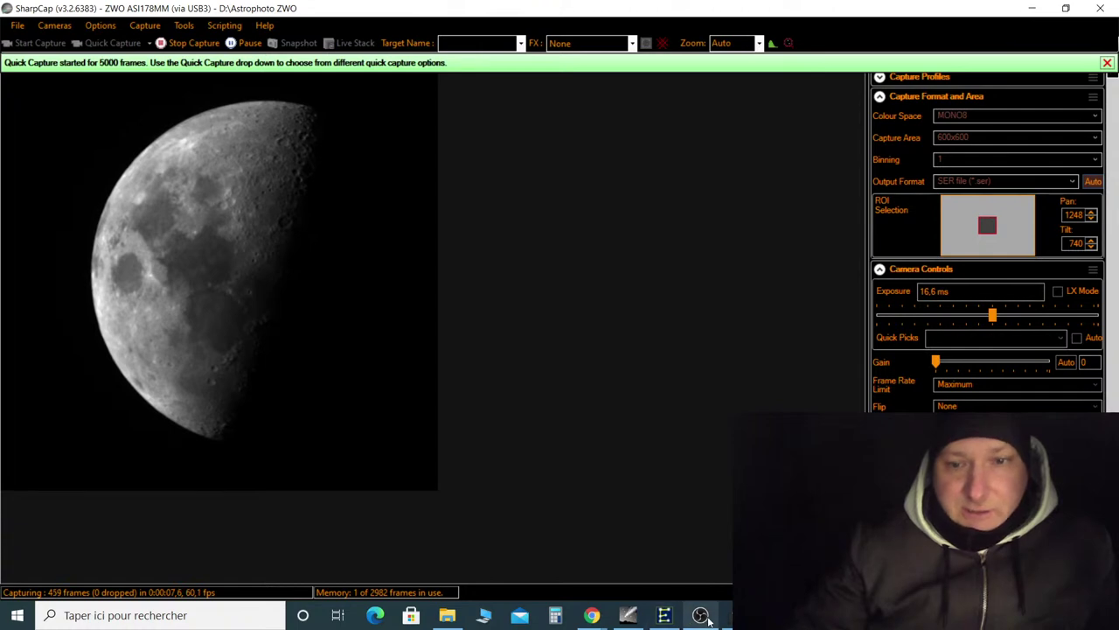
Collapse the Capture Format and Area and Camera Controls sections, and bring up the YouTube live chat window.
click(879, 96)
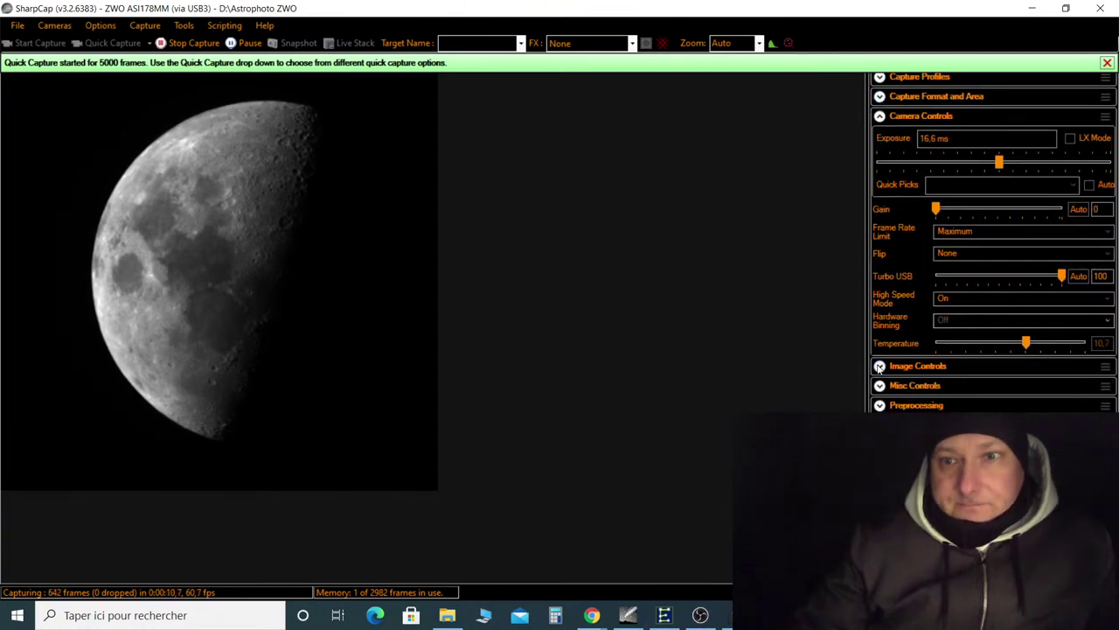
click(880, 116)
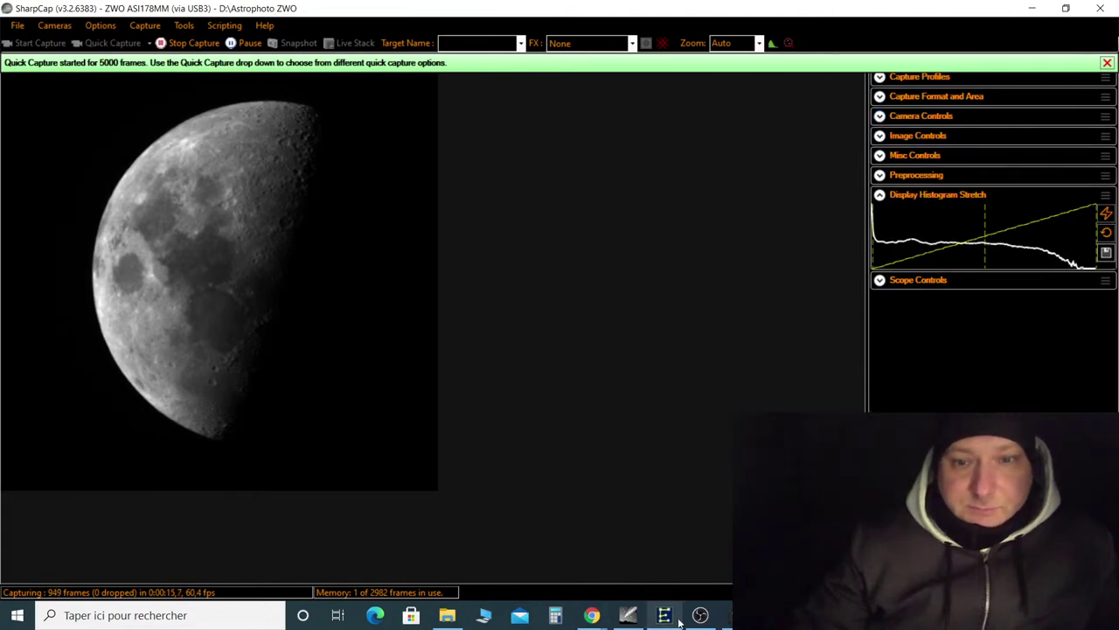
mouse_move(592, 615)
click(671, 547)
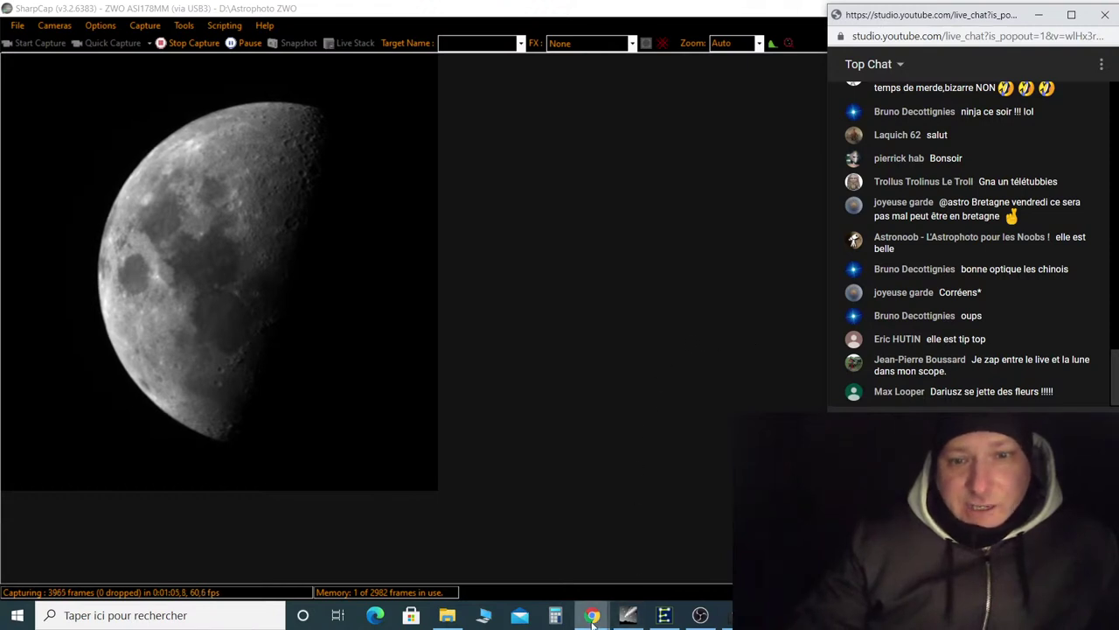
Switch to Chrome, open the DKastronomie channel's playlists, and look through the main, solar system, equipment and other playlist sections.
mouse_move(592, 620)
mouse_move(701, 615)
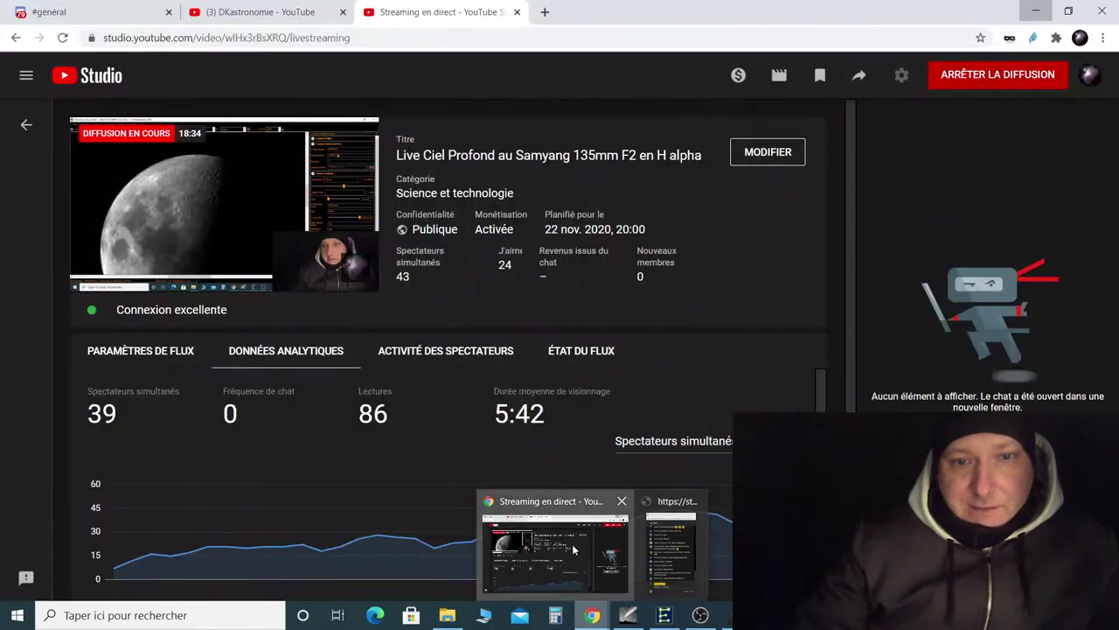
click(574, 549)
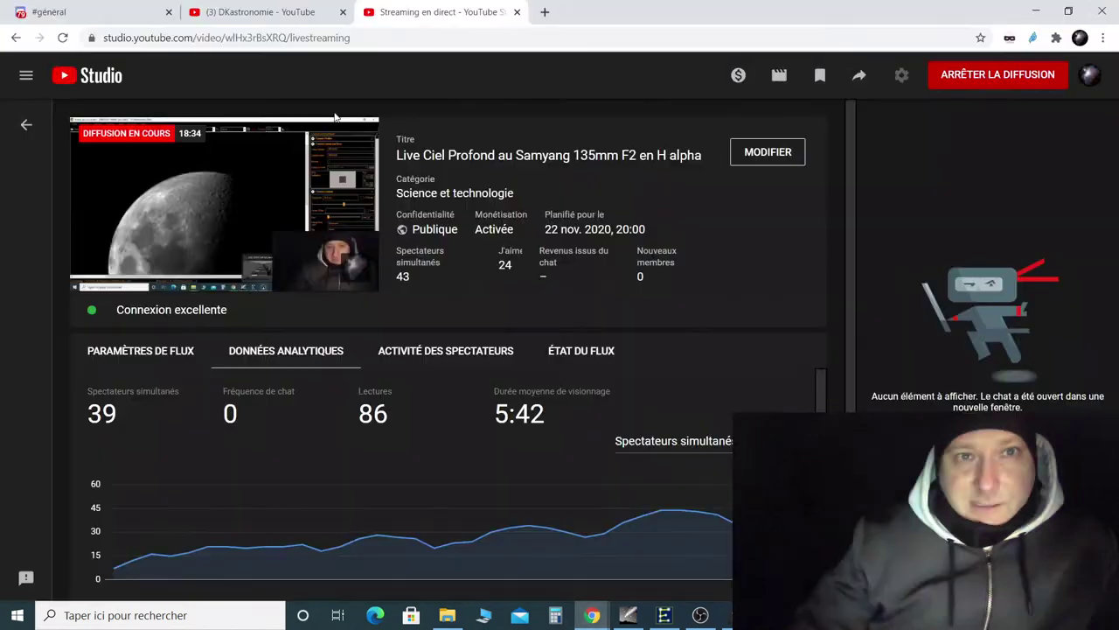
click(287, 14)
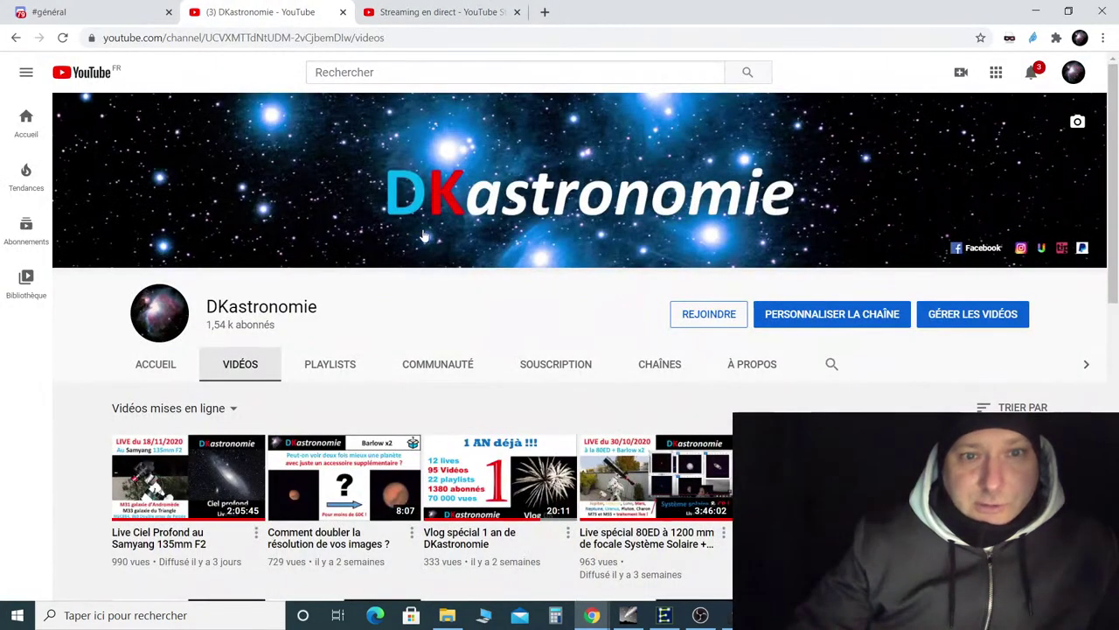
click(355, 364)
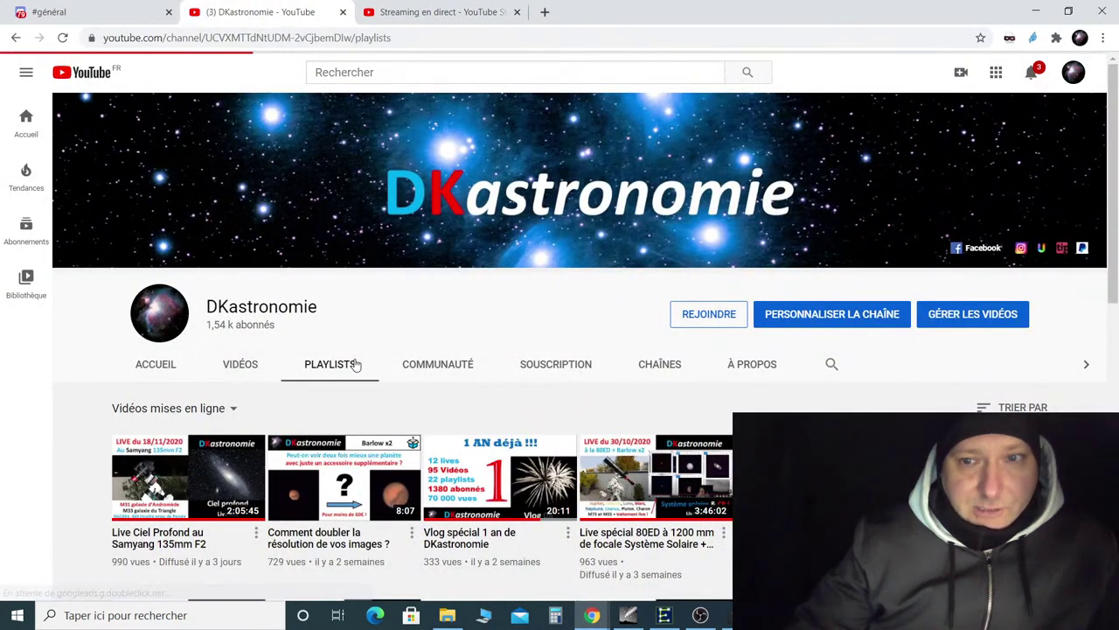
scroll(563, 491, down, 2)
scroll(563, 491, down, 2)
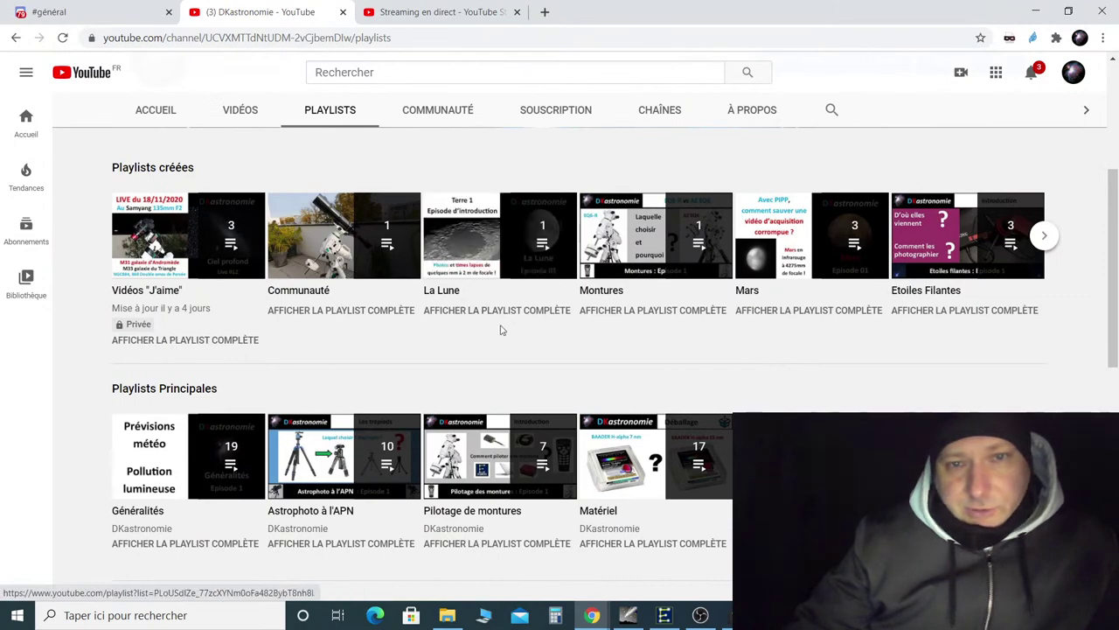
scroll(505, 403, down, 5)
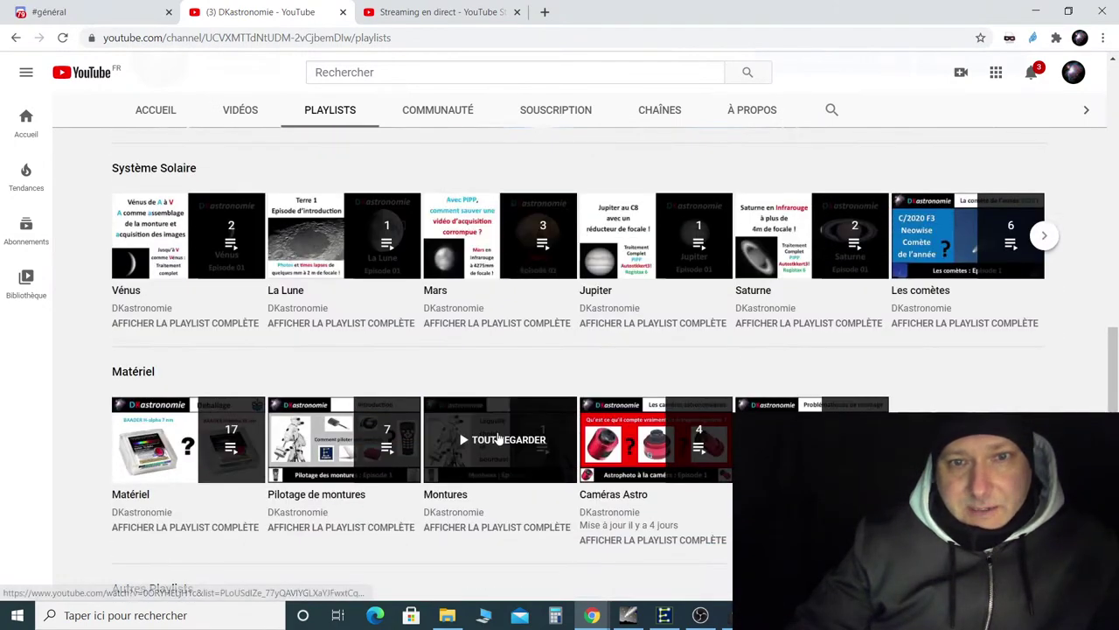
scroll(499, 438, down, 2)
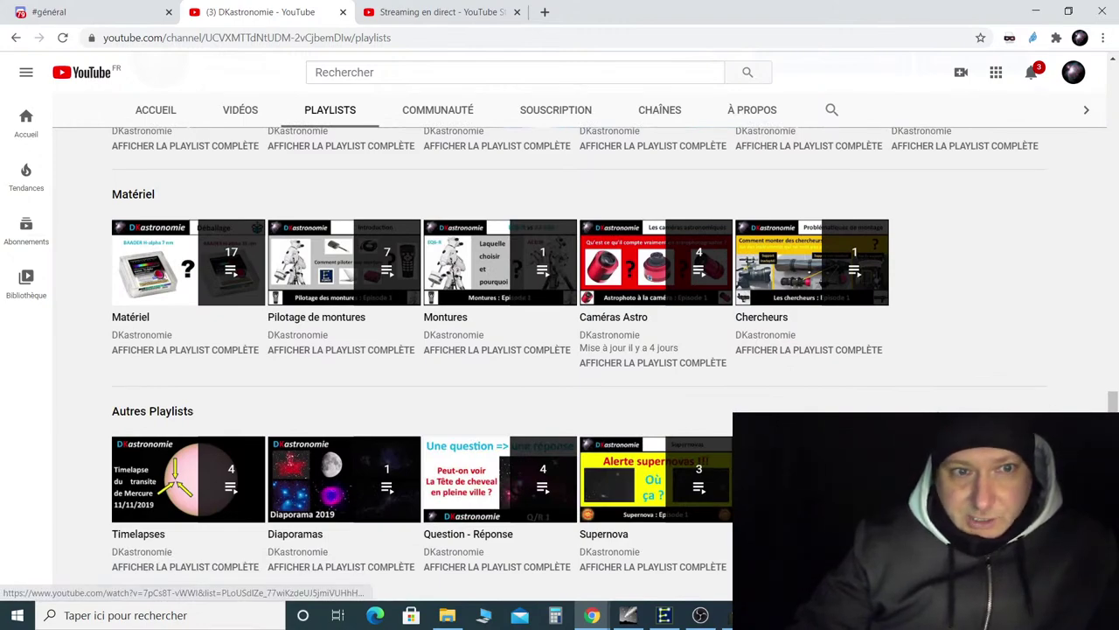
scroll(498, 393, up, 5)
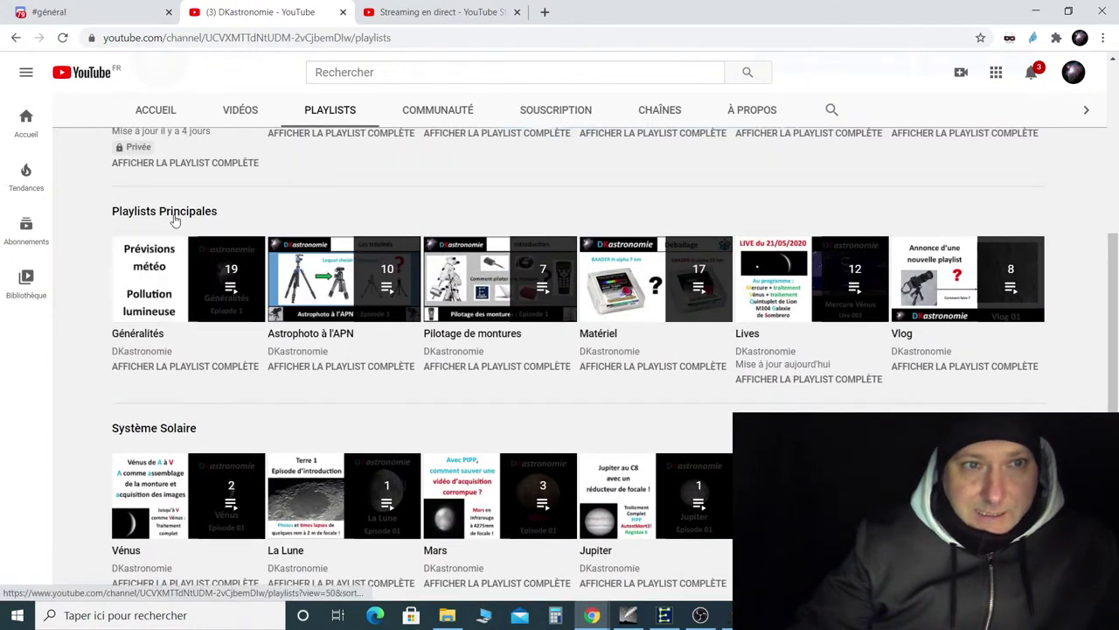
Open the full Généralités playlist and look through its videos.
click(216, 371)
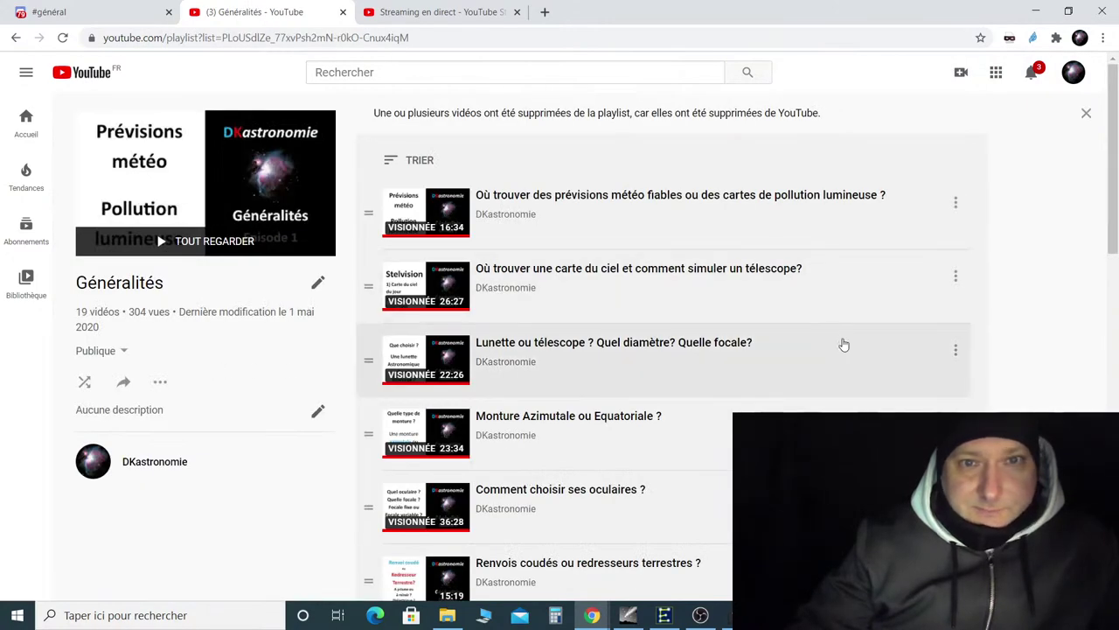
scroll(678, 385, down, 2)
scroll(678, 384, down, 5)
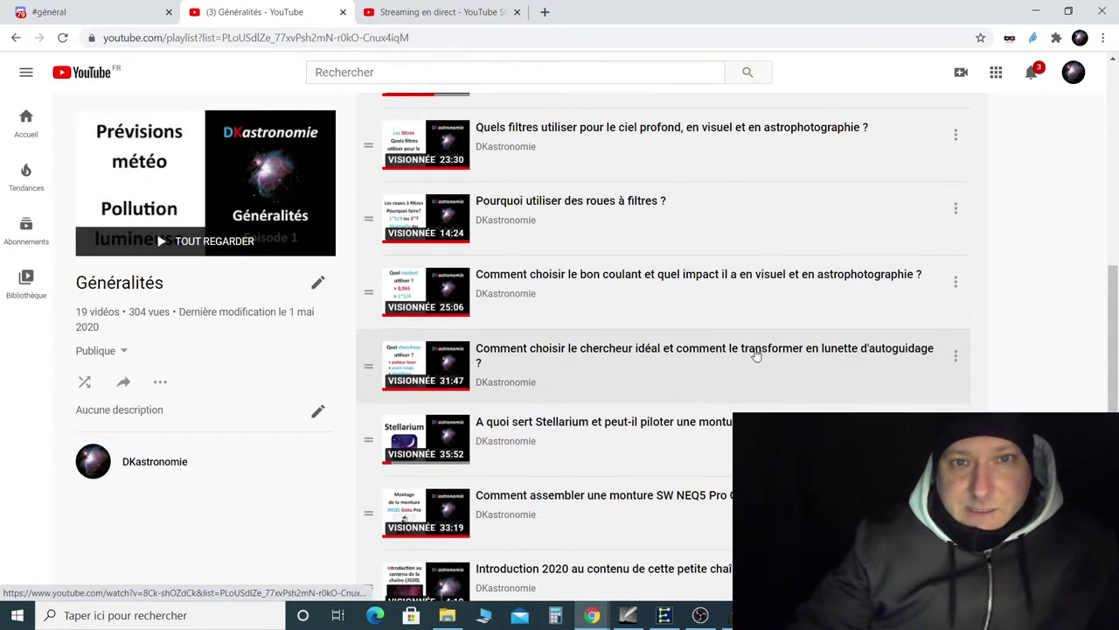
scroll(739, 370, up, 5)
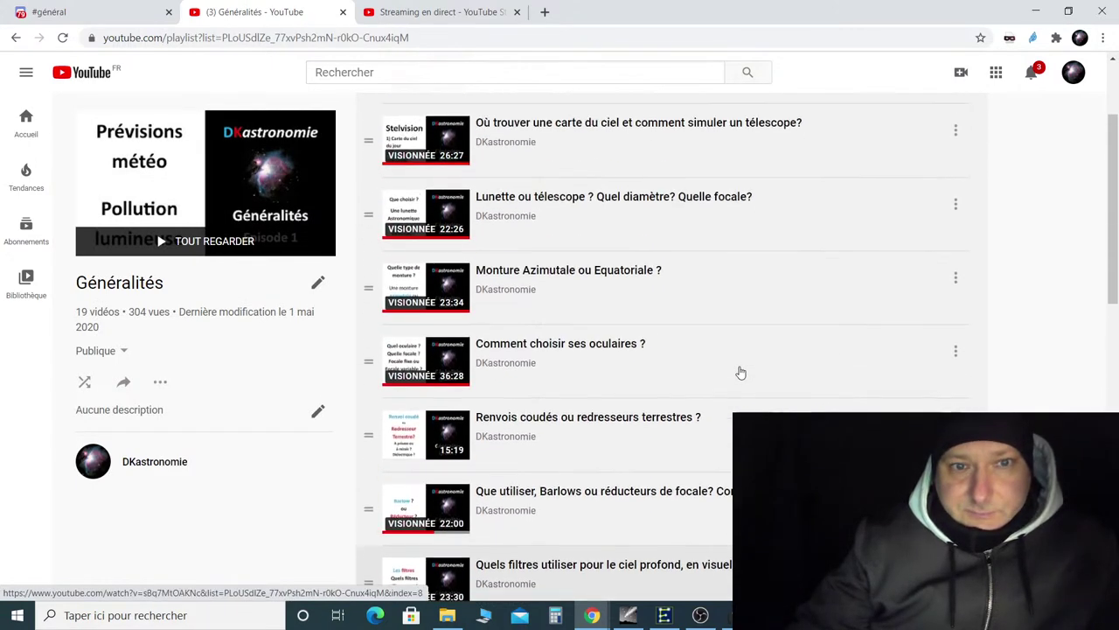
scroll(740, 372, up, 2)
scroll(737, 376, down, 8)
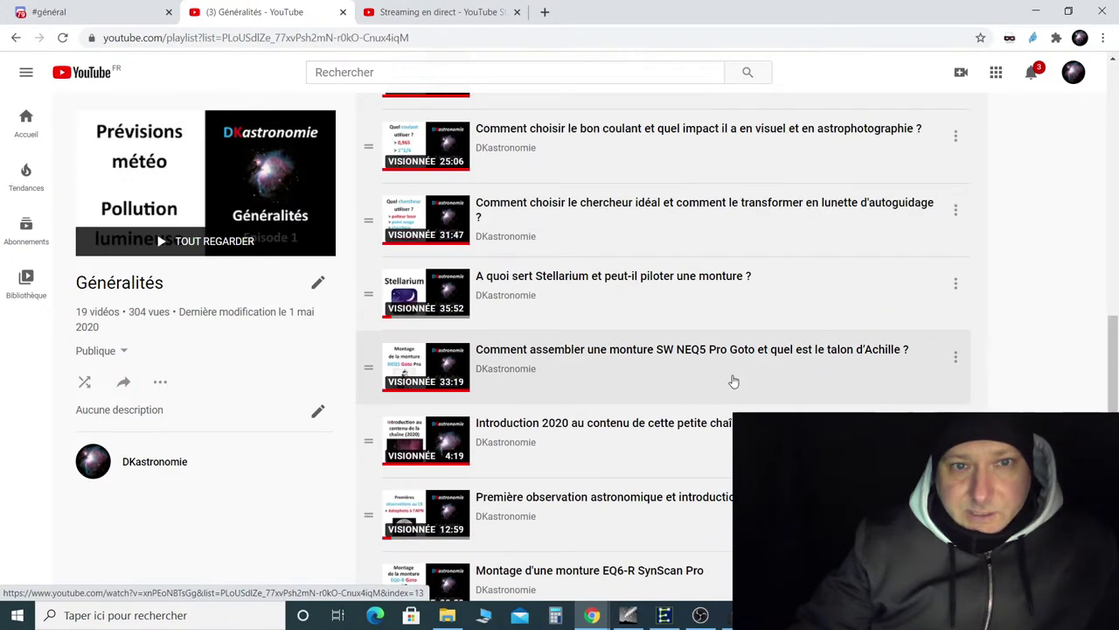
scroll(733, 381, down, 3)
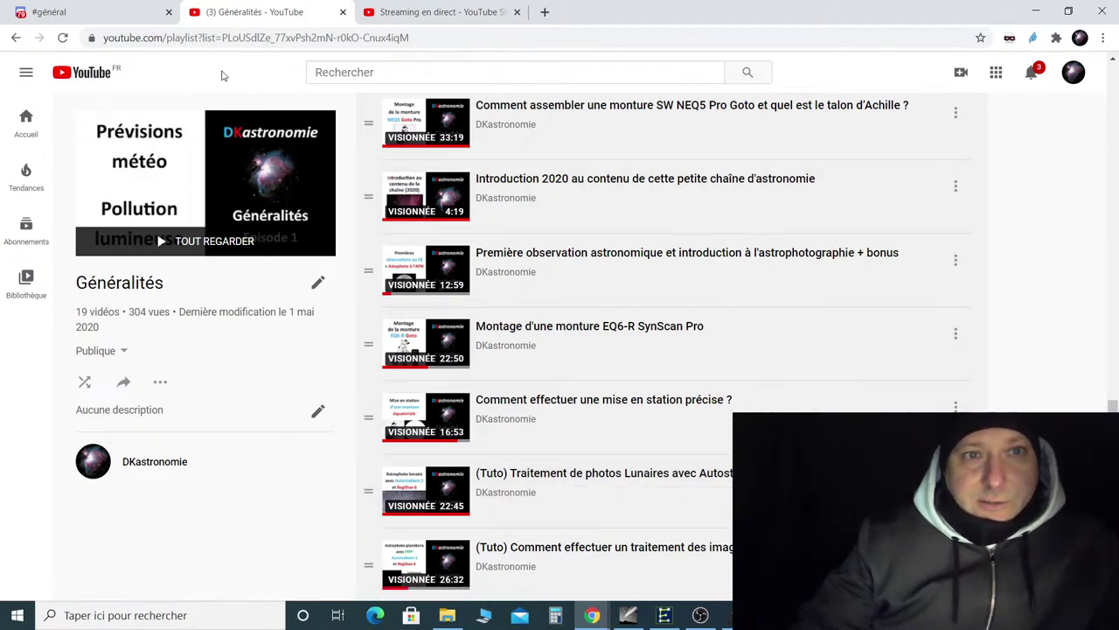
Return to the channel's playlists, open the Lives playlist under Playlists Principales, and look through its videos.
click(15, 38)
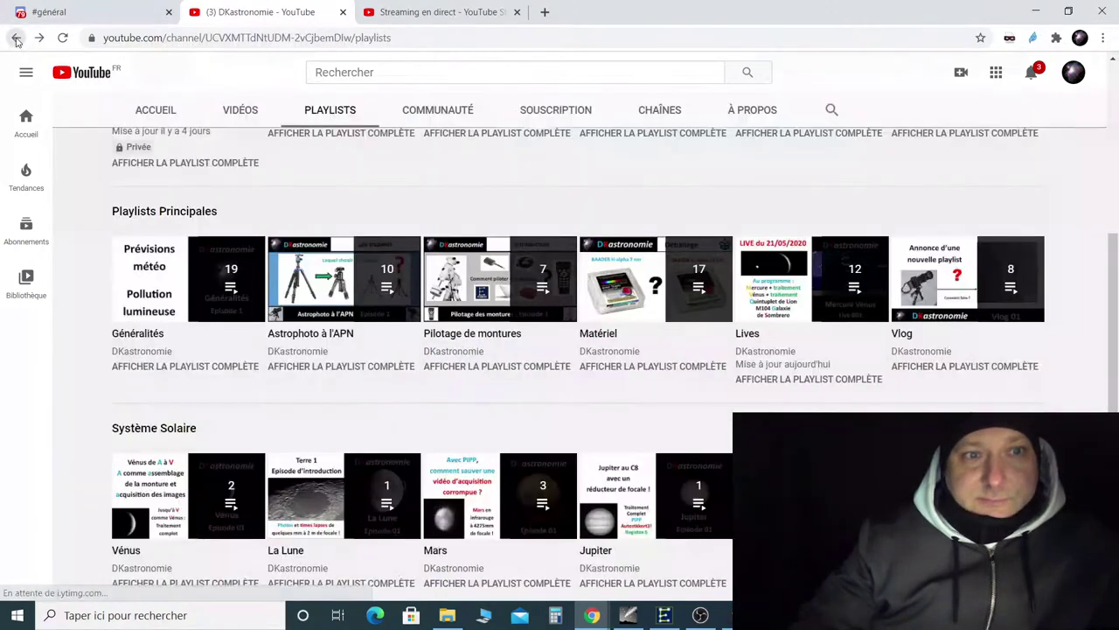
scroll(564, 488, up, 4)
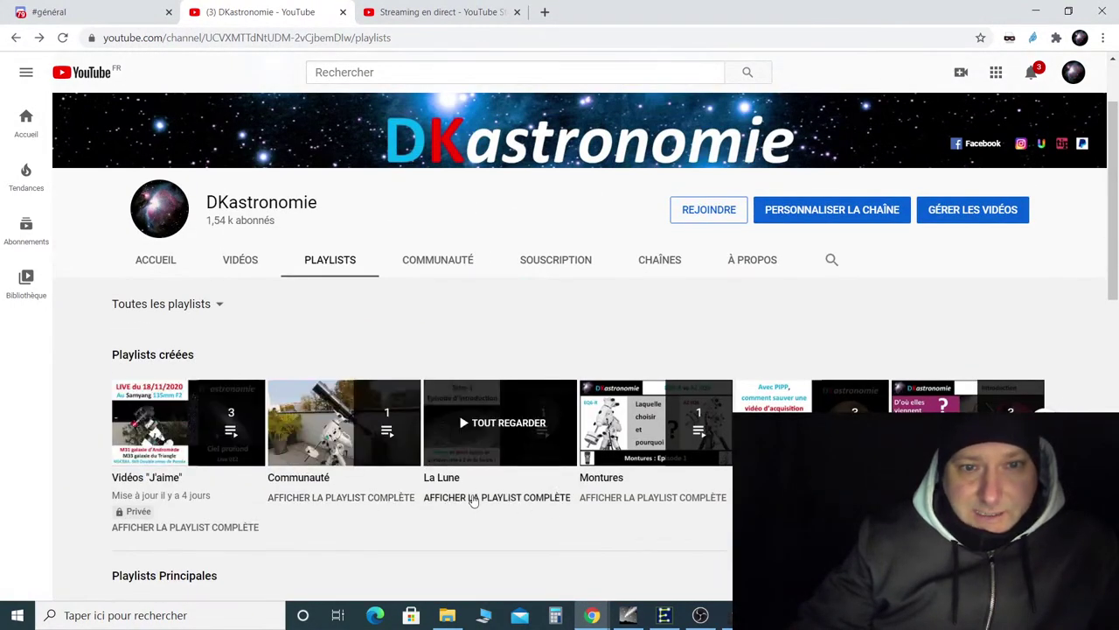
scroll(612, 516, down, 3)
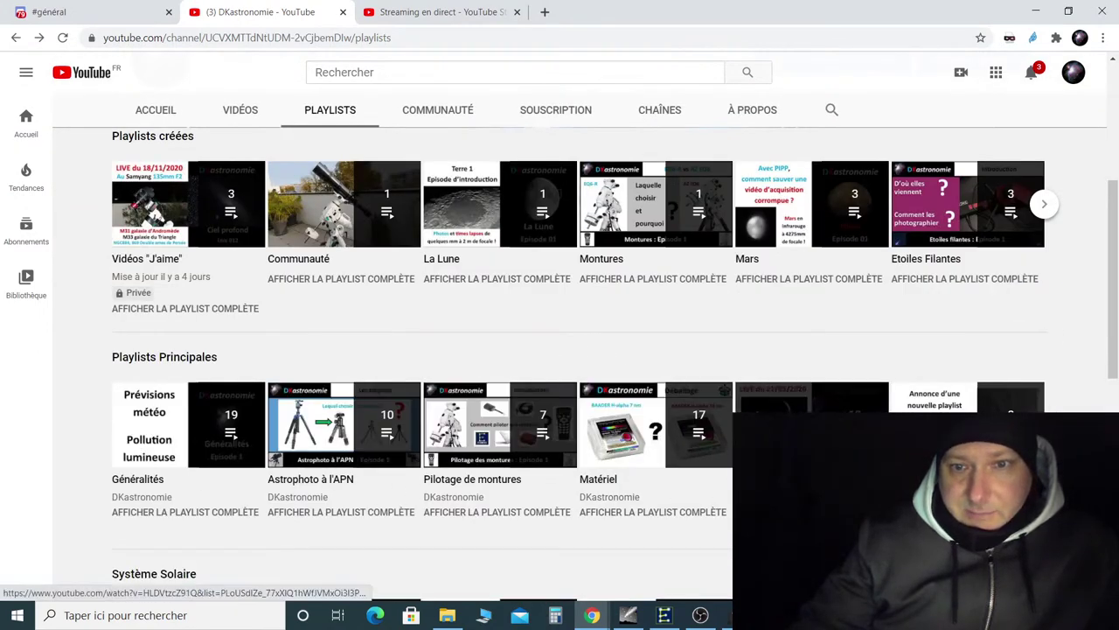
click(811, 438)
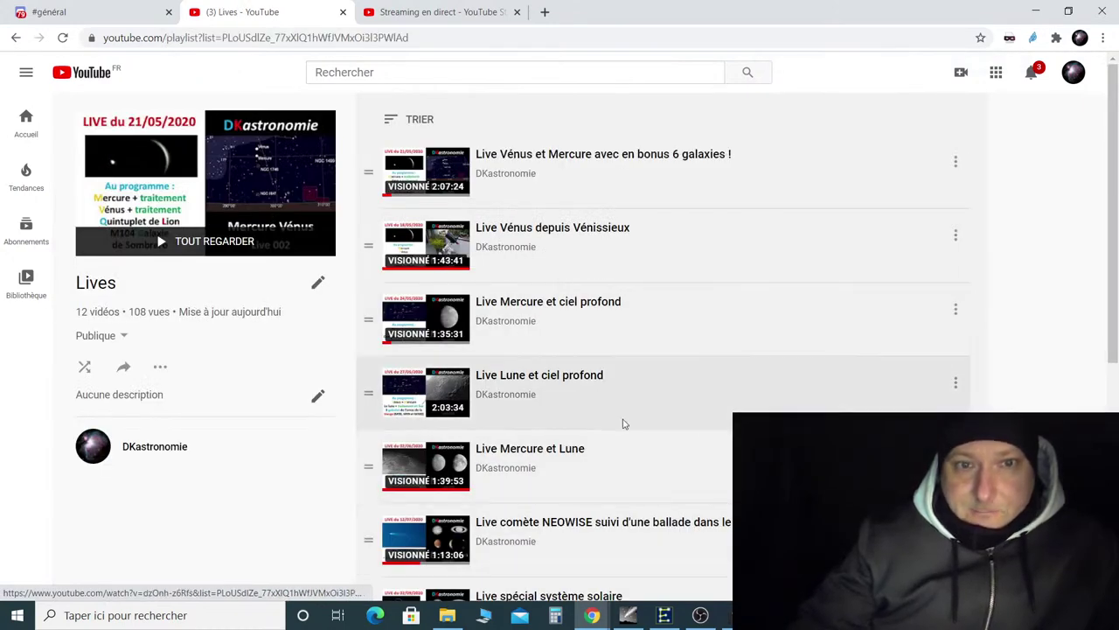
scroll(623, 425, down, 2)
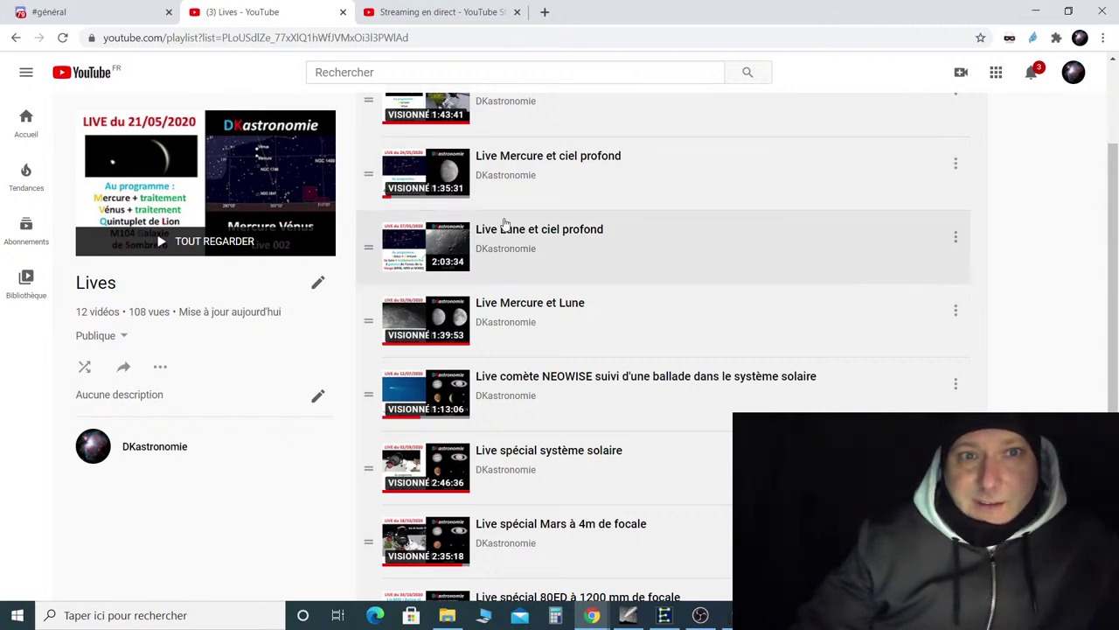
scroll(621, 309, up, 2)
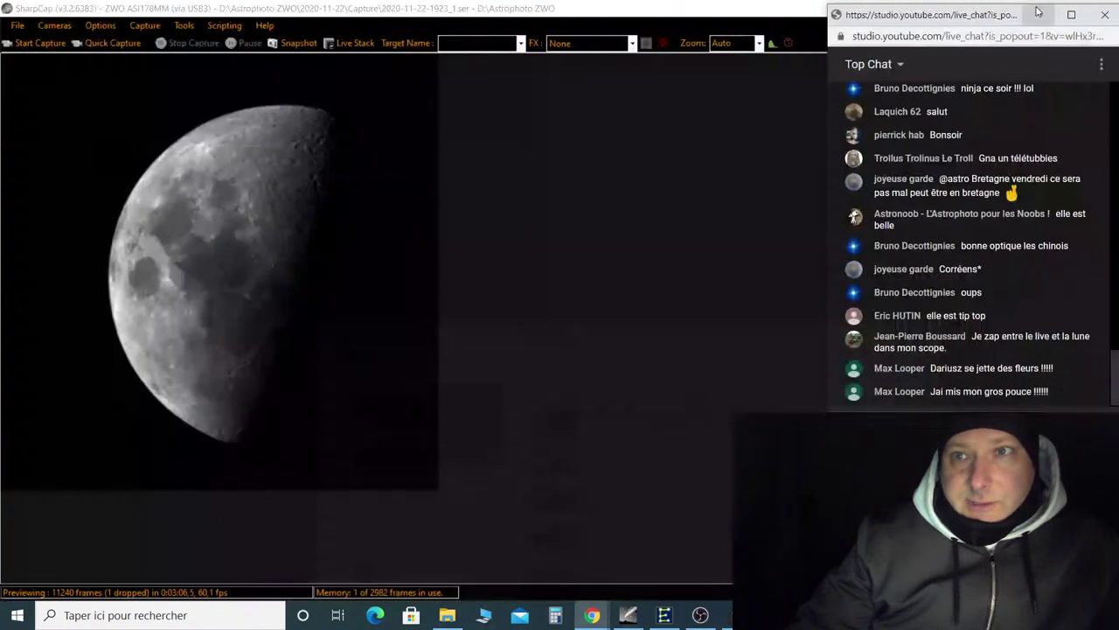
Put away the browser and live chat to return to SharpCap, and switch to the Cartes du Ciel sky chart.
click(1035, 11)
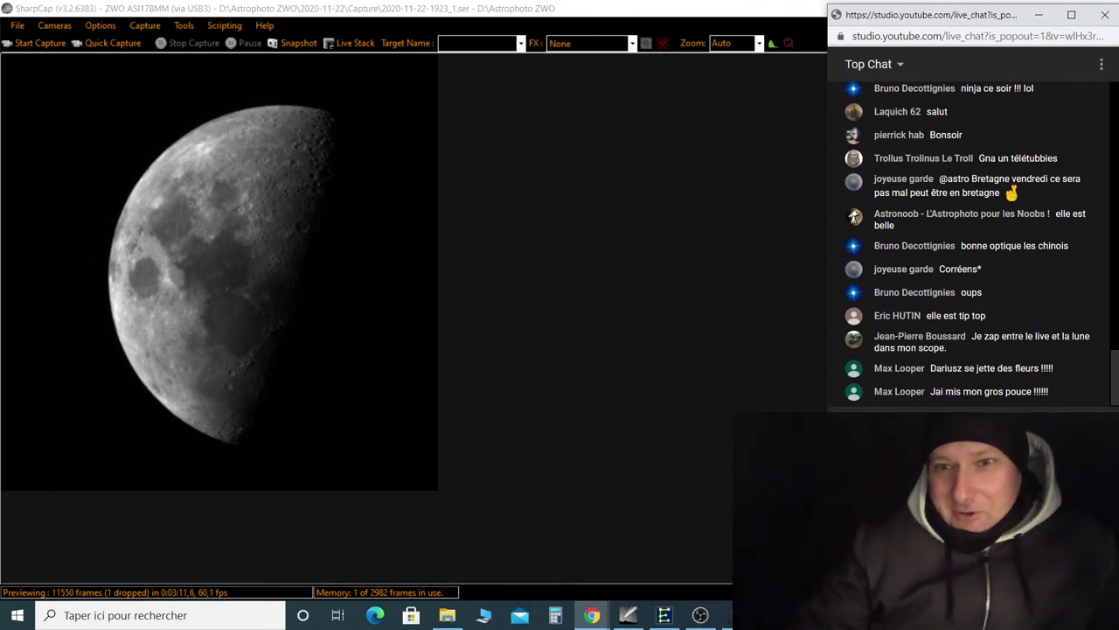
click(721, 437)
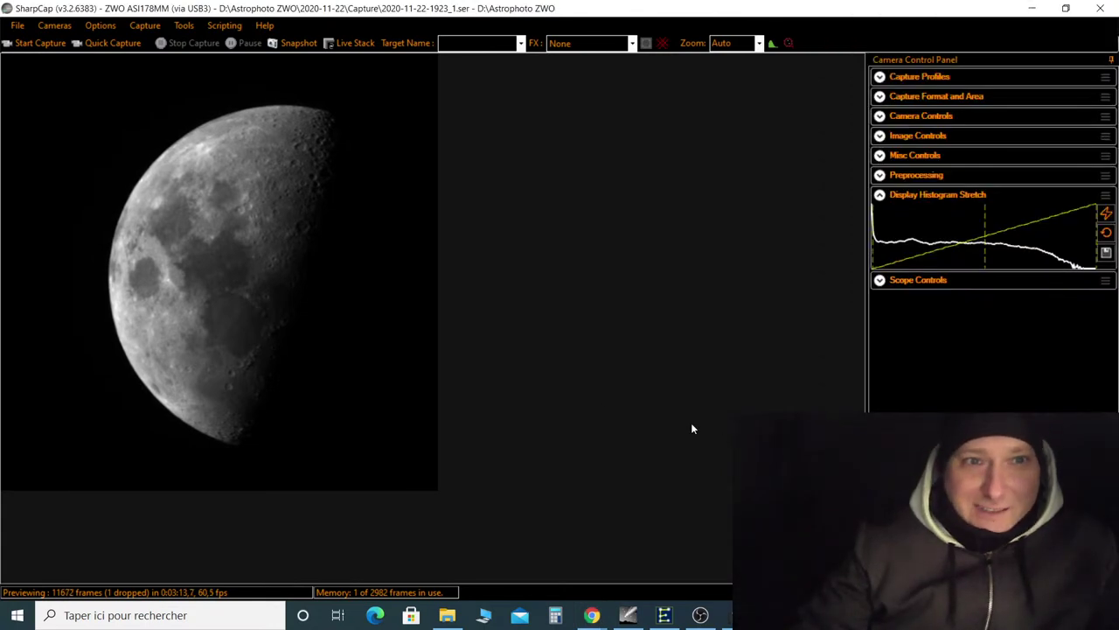
click(650, 621)
click(645, 622)
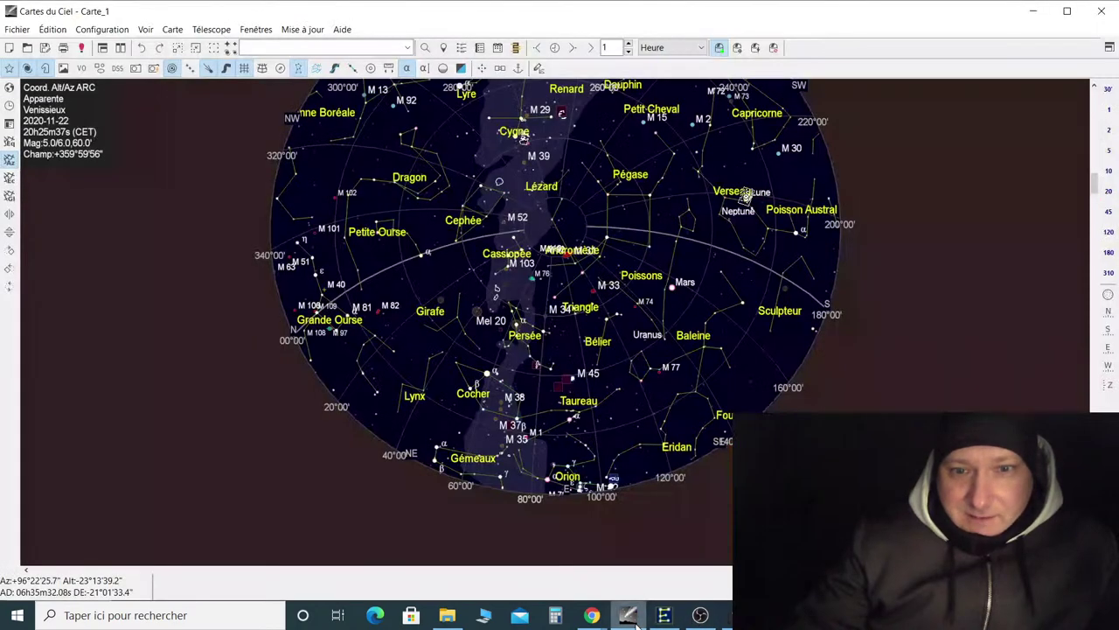
Select the star HD17688 in the nebula outline above Cr 33 and send the telescope to it with a Goto.
scroll(556, 322, up, 2)
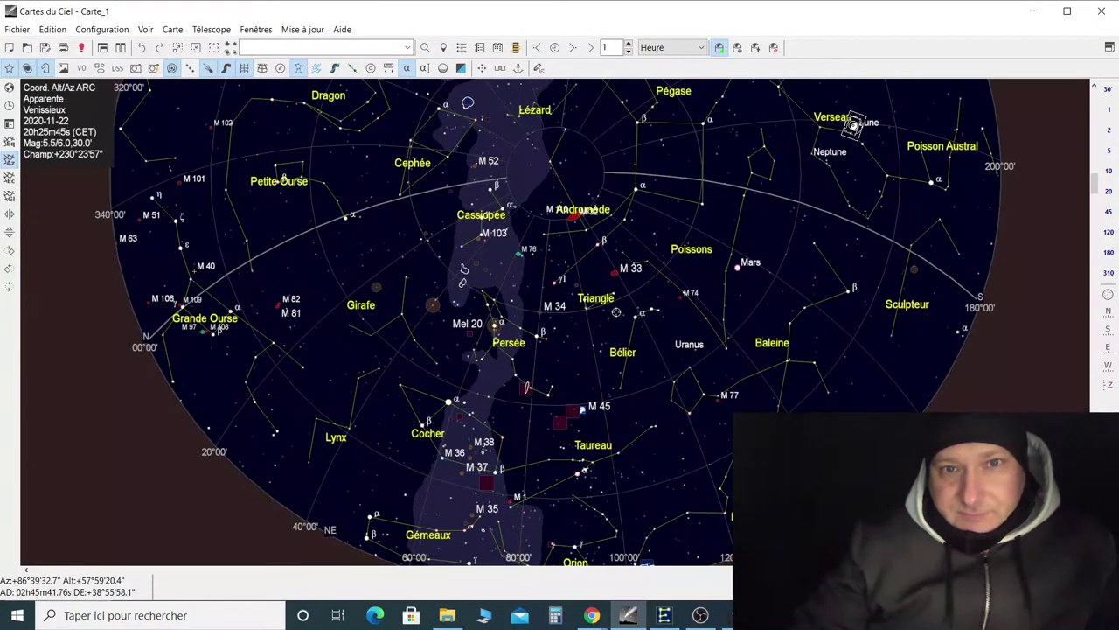
scroll(616, 313, up, 3)
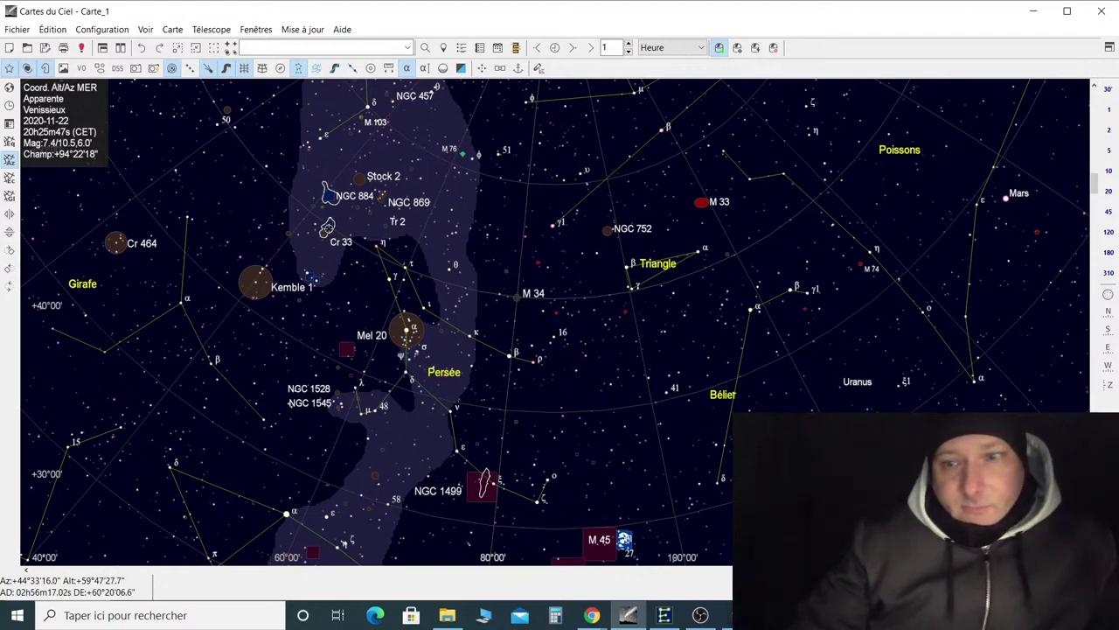
click(327, 230)
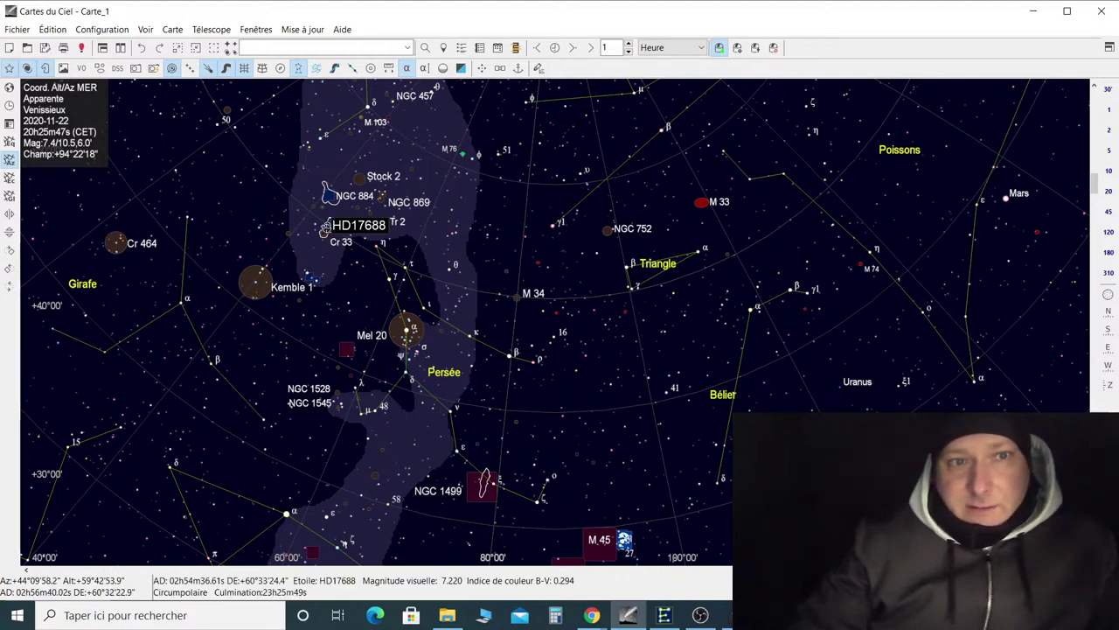
scroll(324, 242, up, 1)
scroll(323, 242, up, 2)
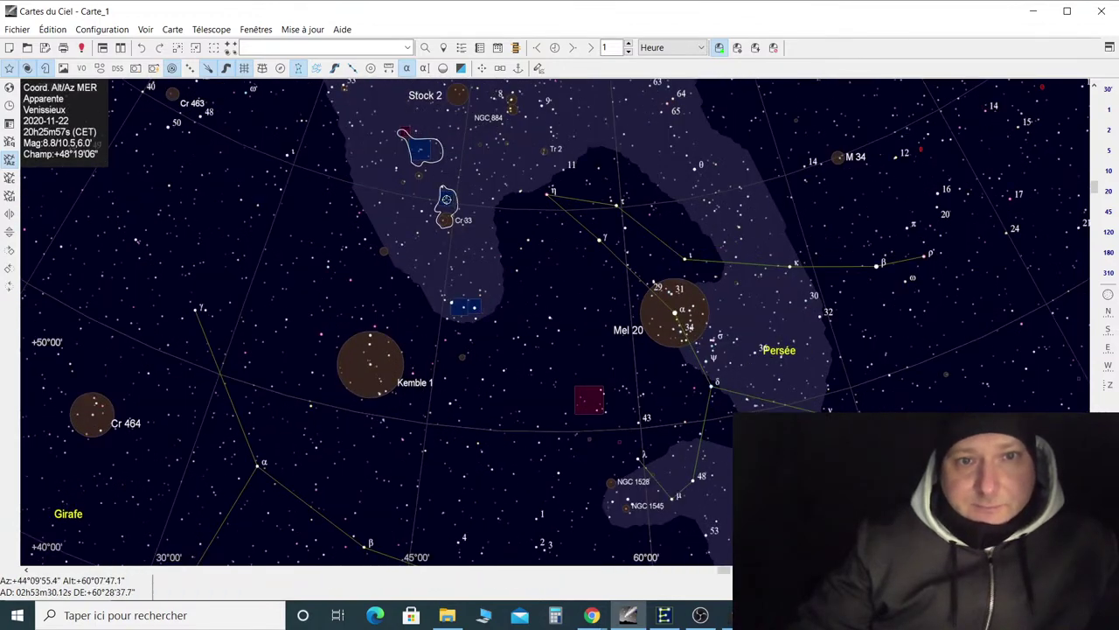
click(444, 204)
right_click(444, 204)
mouse_move(502, 363)
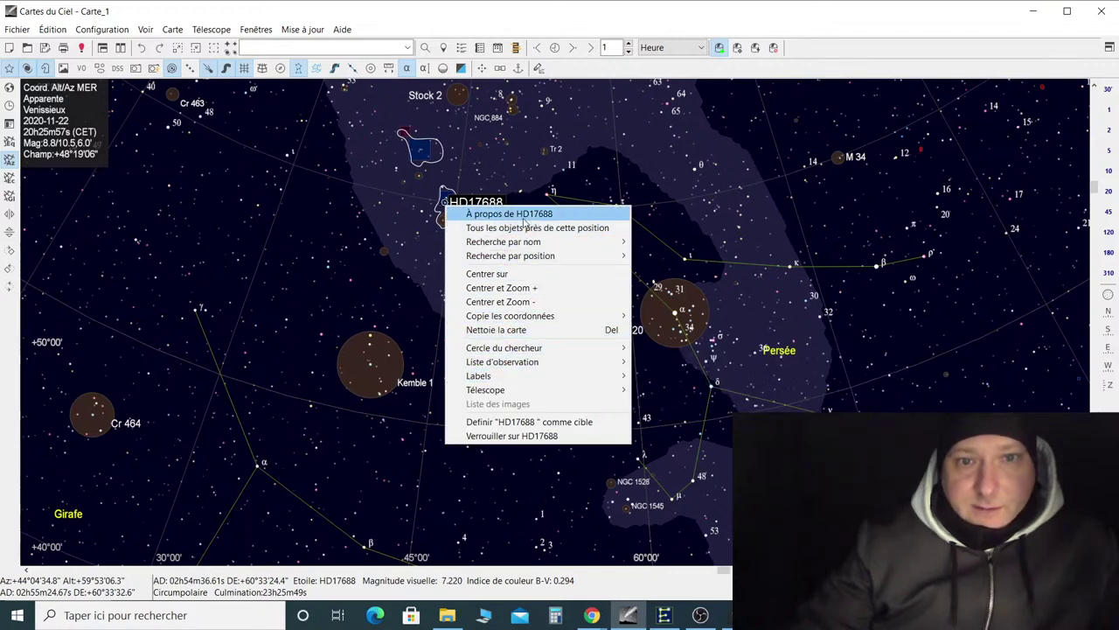
mouse_move(516, 392)
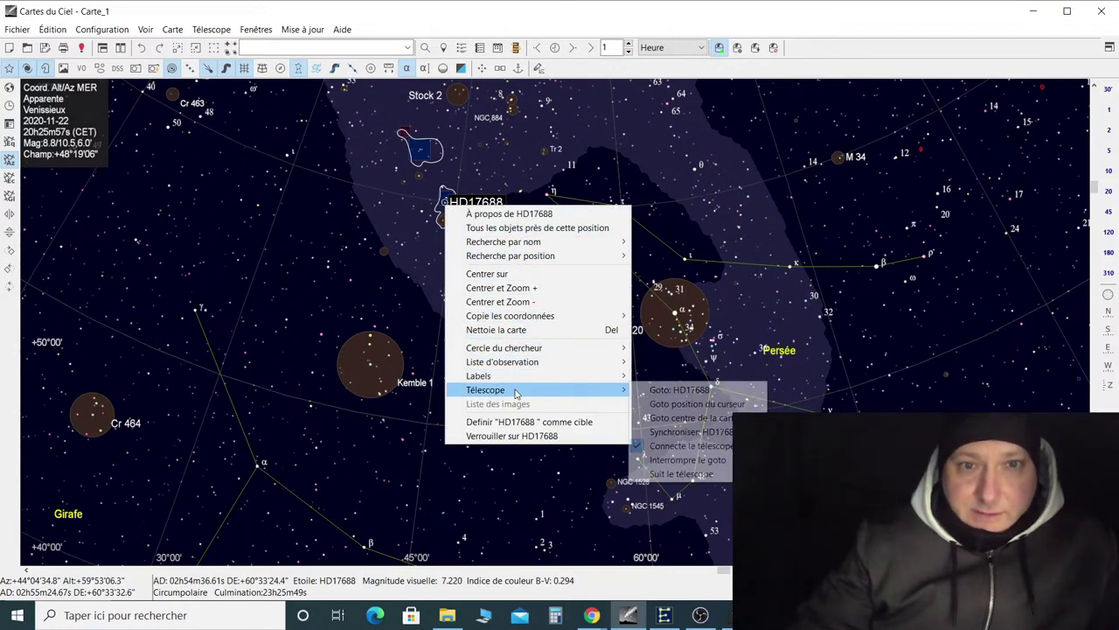
click(658, 390)
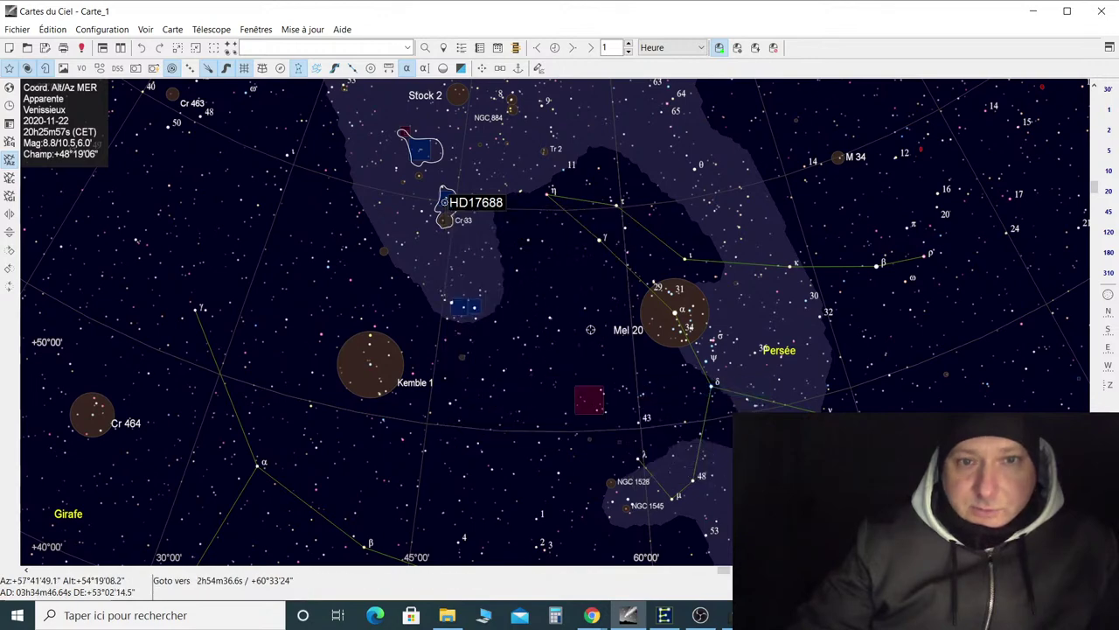
Dismiss the telescope disconnection notice, reconnect EQMOD.Telescope through the ASCOM telescope interface, and put the mount windows away.
scroll(495, 286, up, 2)
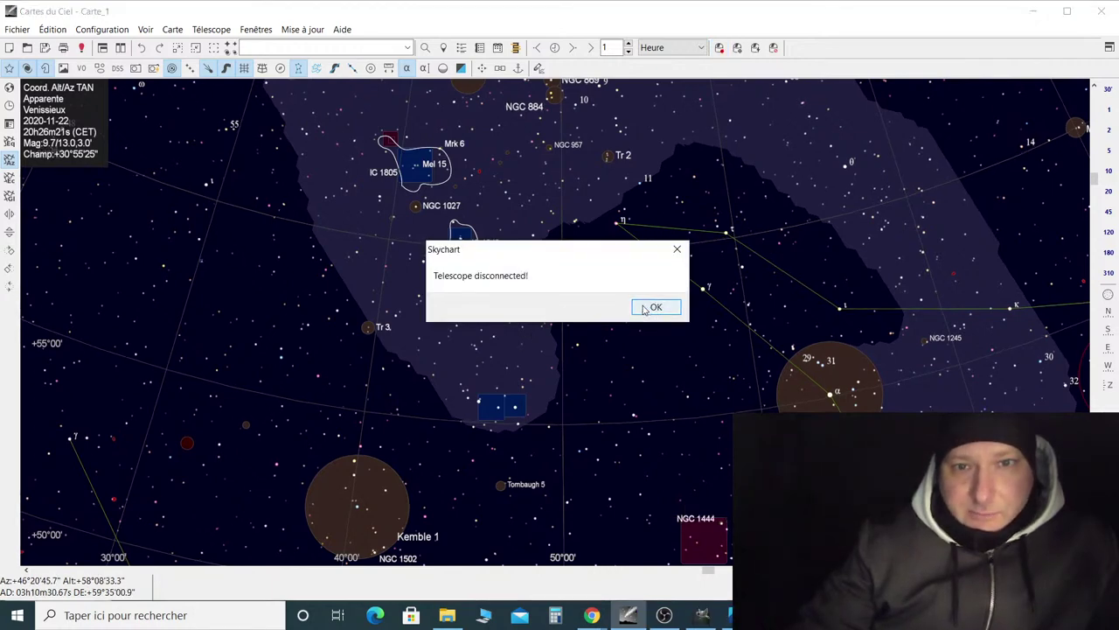
click(654, 308)
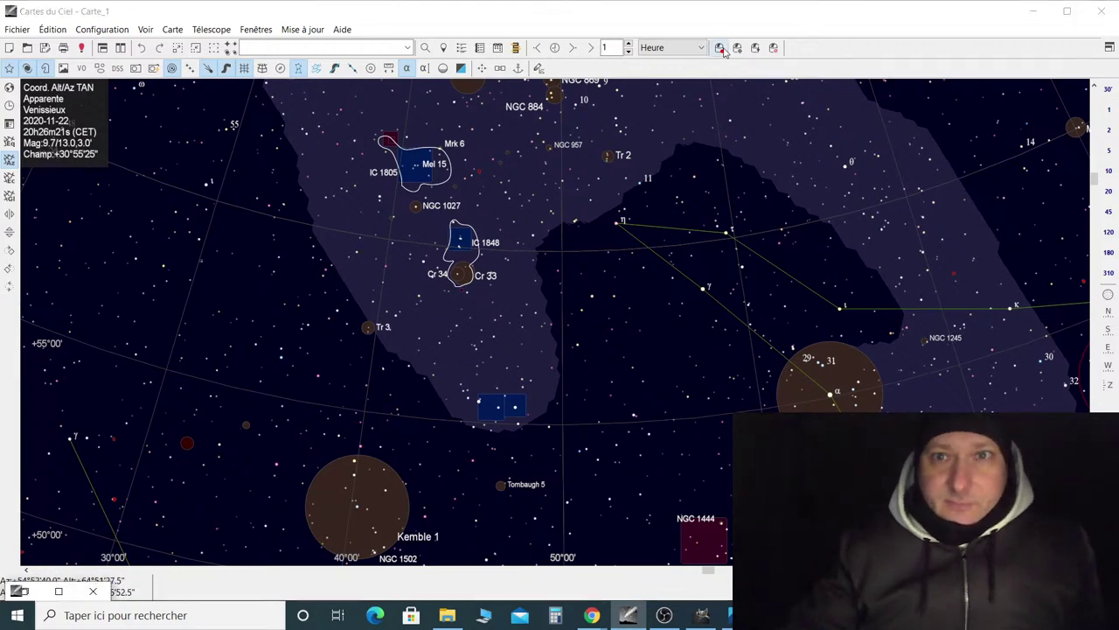
click(58, 592)
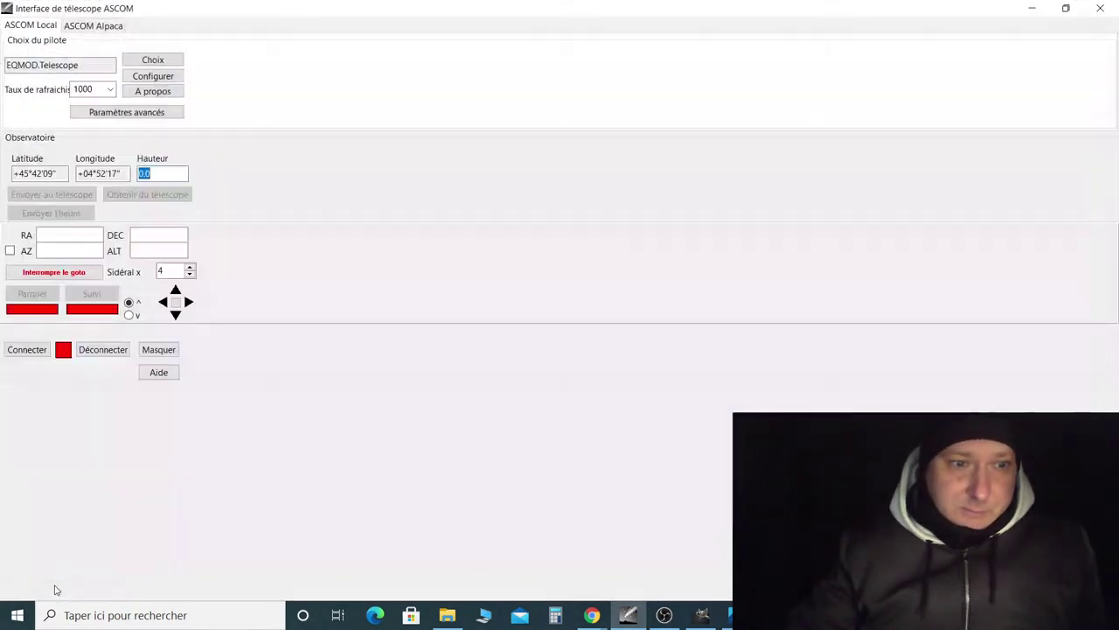
click(1066, 8)
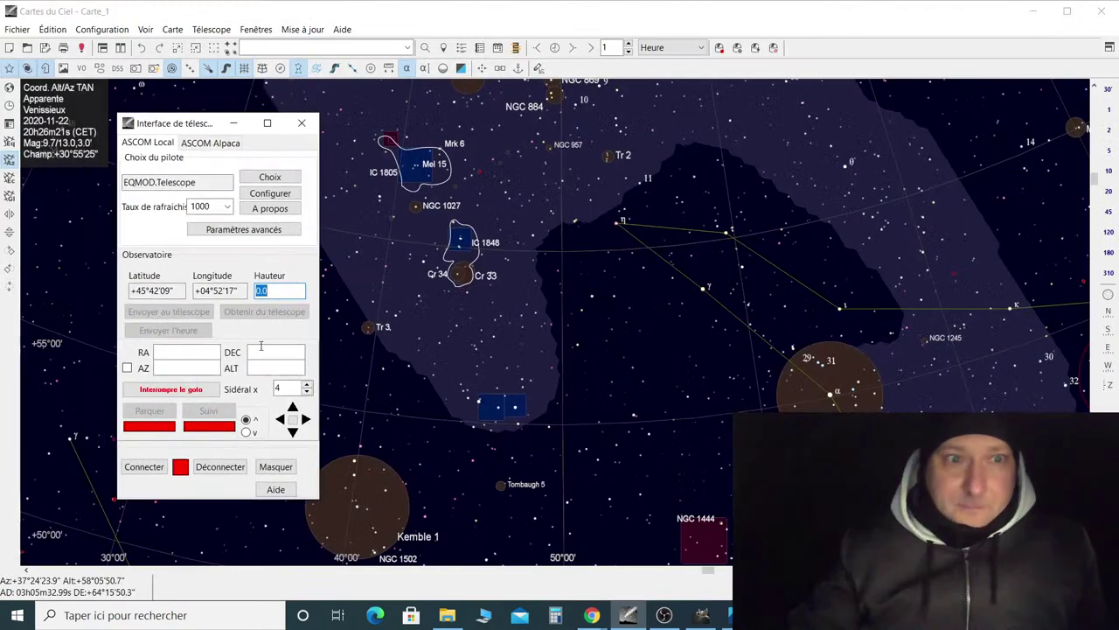
click(149, 472)
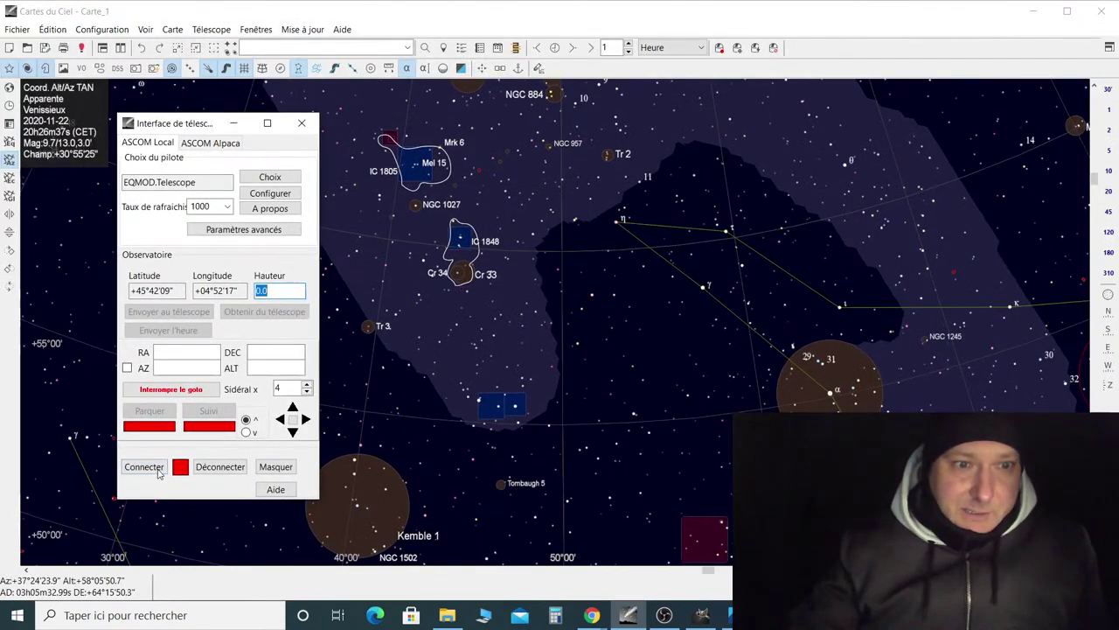
click(219, 466)
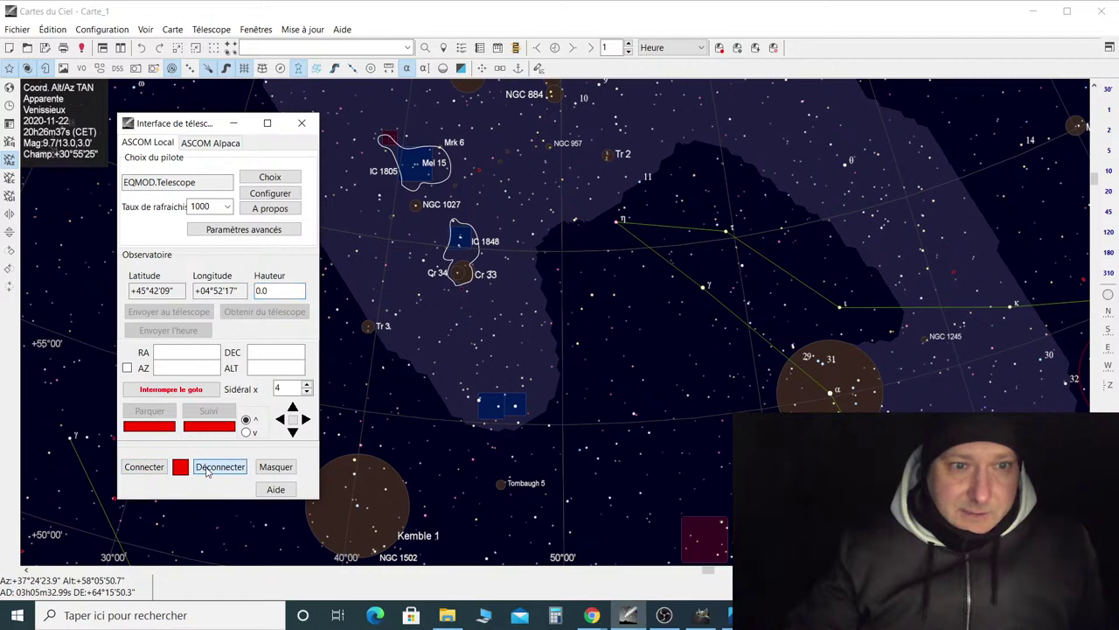
click(141, 470)
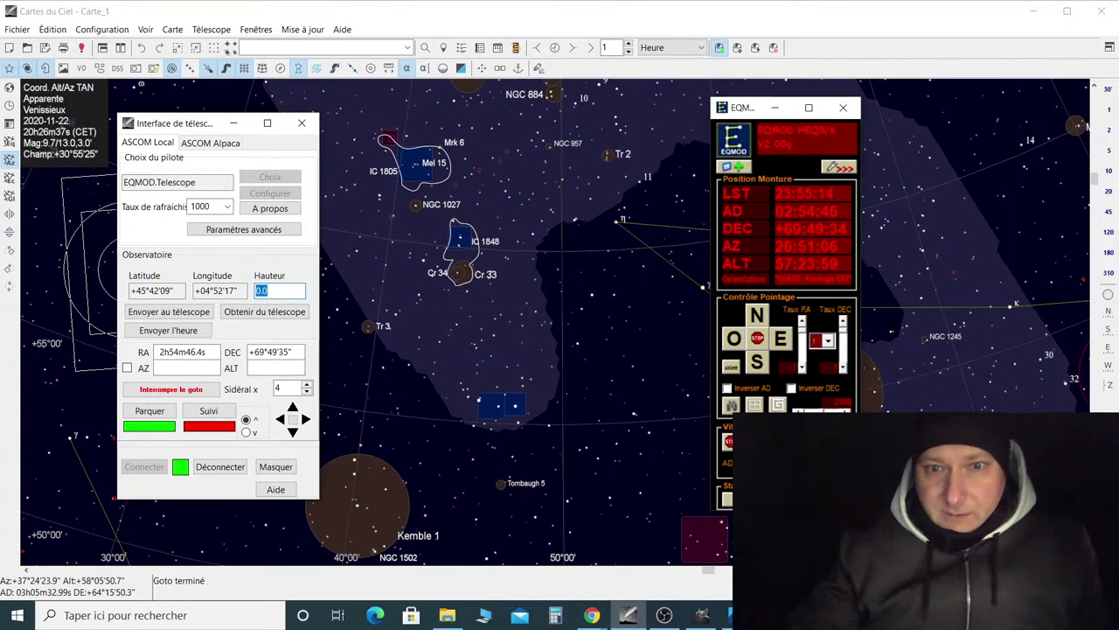
click(774, 107)
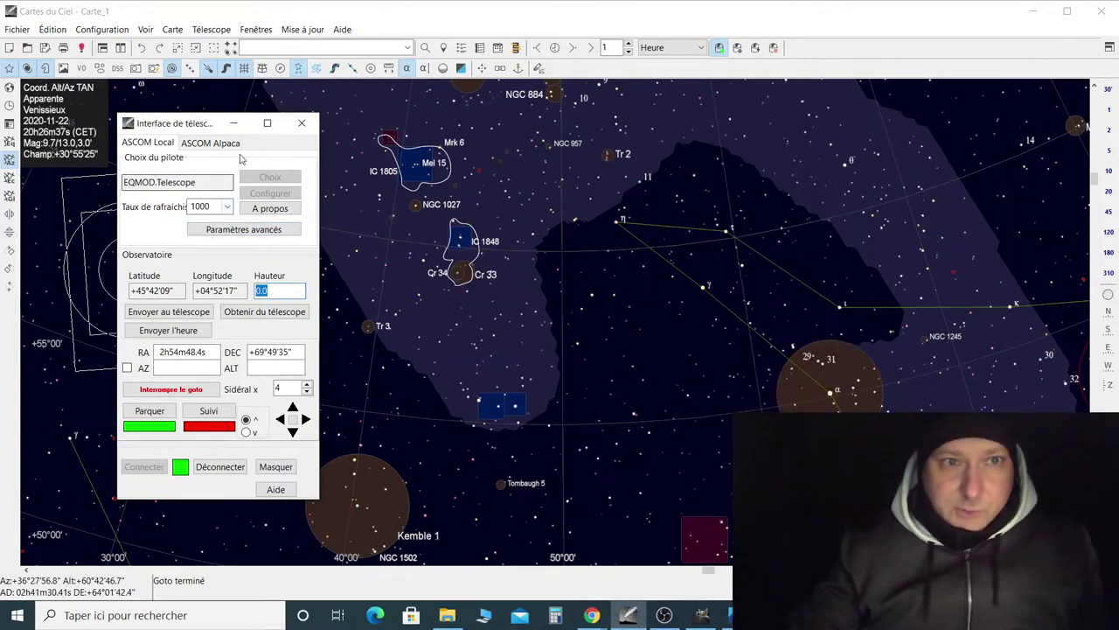
click(234, 124)
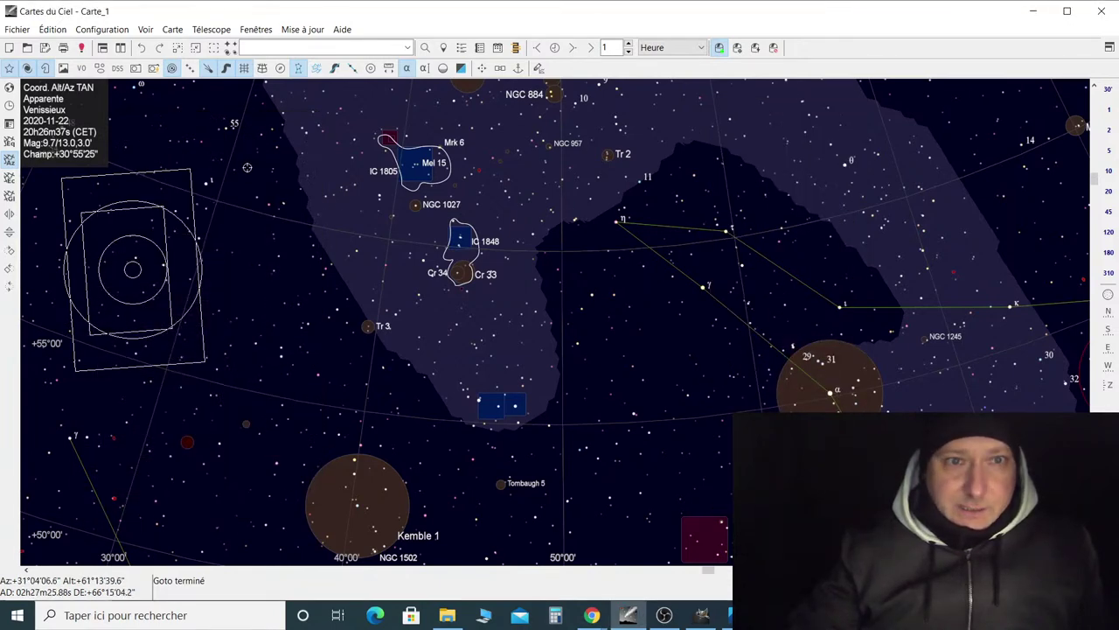
Send the telescope to the star HD17688 in the IC 1848 outline with a Goto.
right_click(460, 246)
mouse_move(560, 435)
click(679, 435)
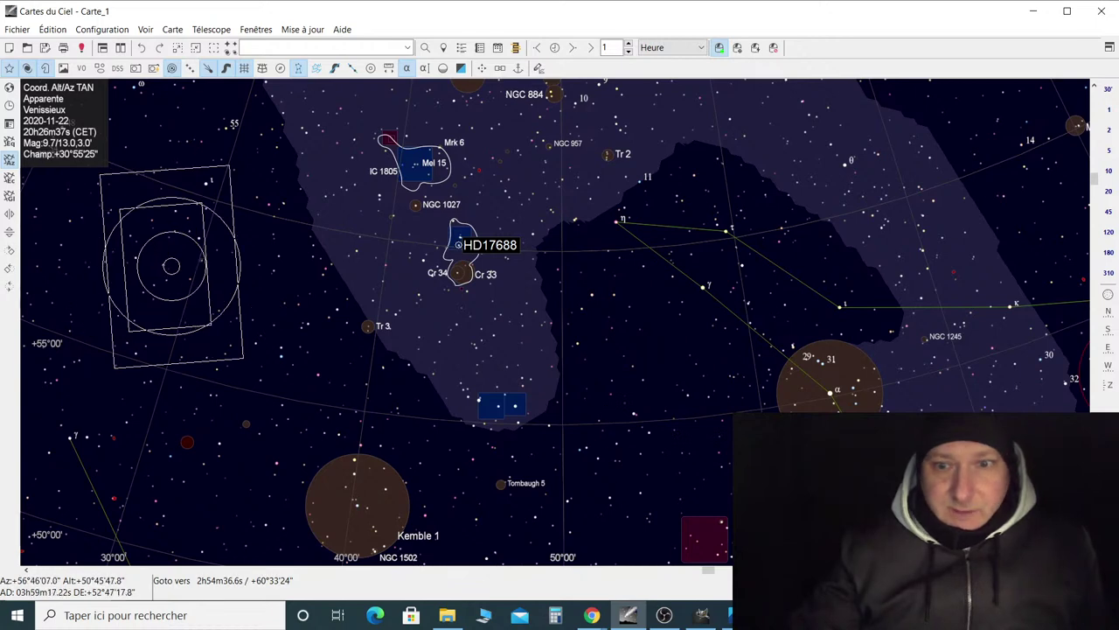
Switch to SharpCap and set the camera exposure to 1061 ms and the gain to 400.
key(alt+Tab)
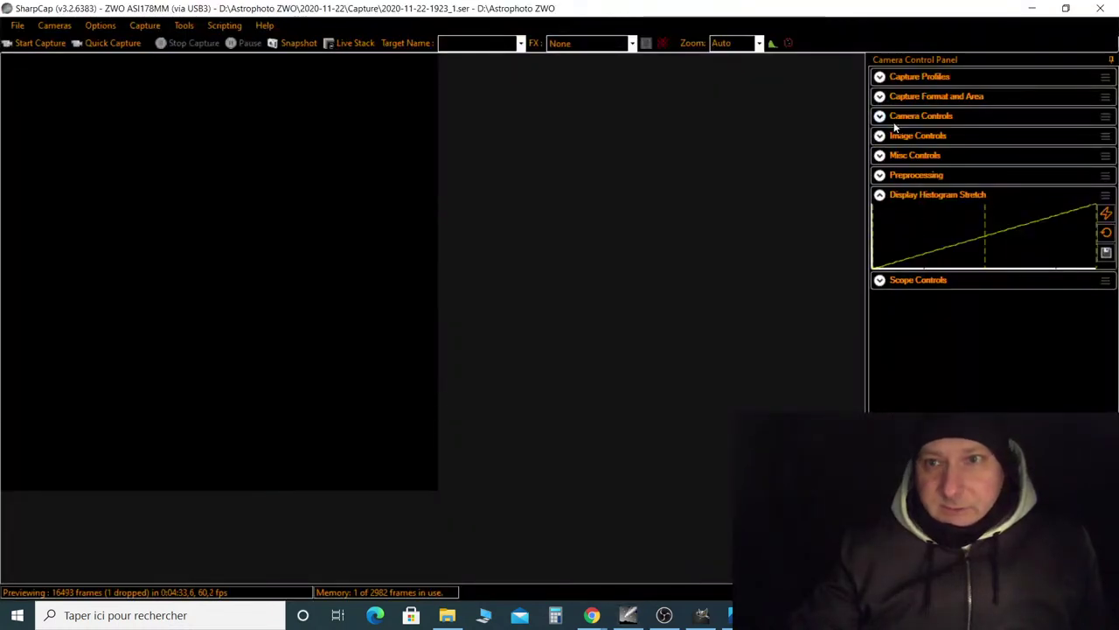
click(880, 97)
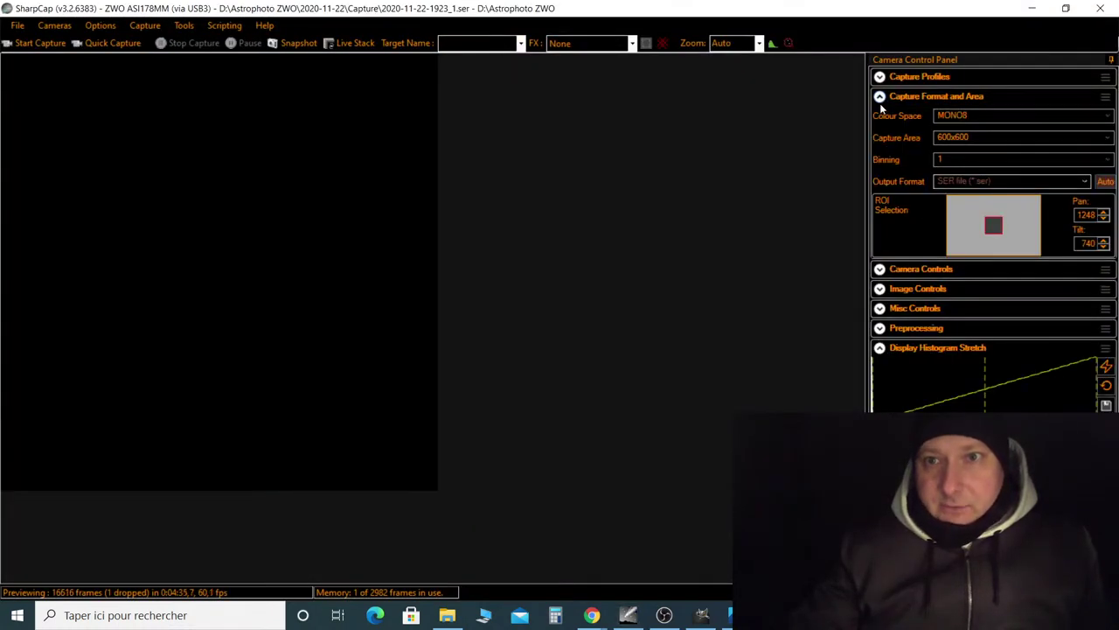
click(880, 269)
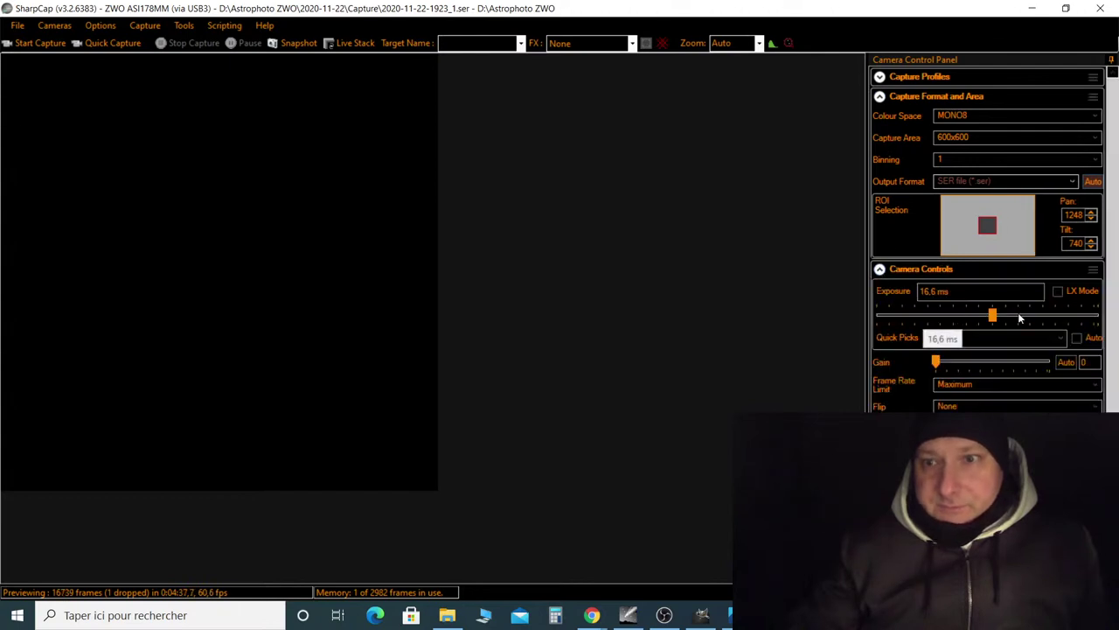
drag(1037, 315, 1069, 316)
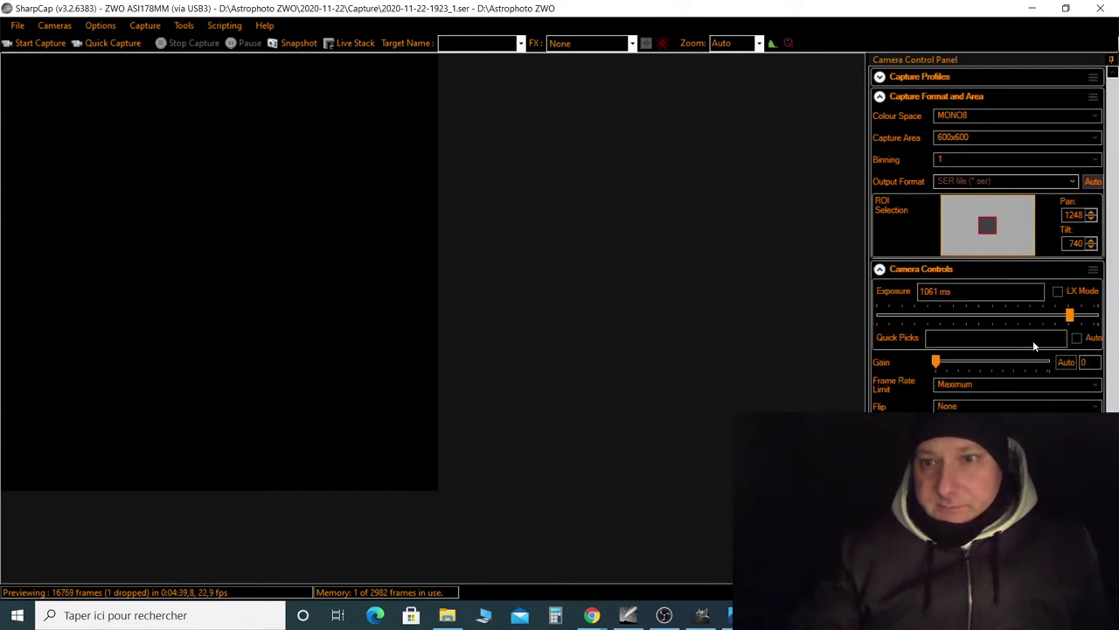
click(1032, 365)
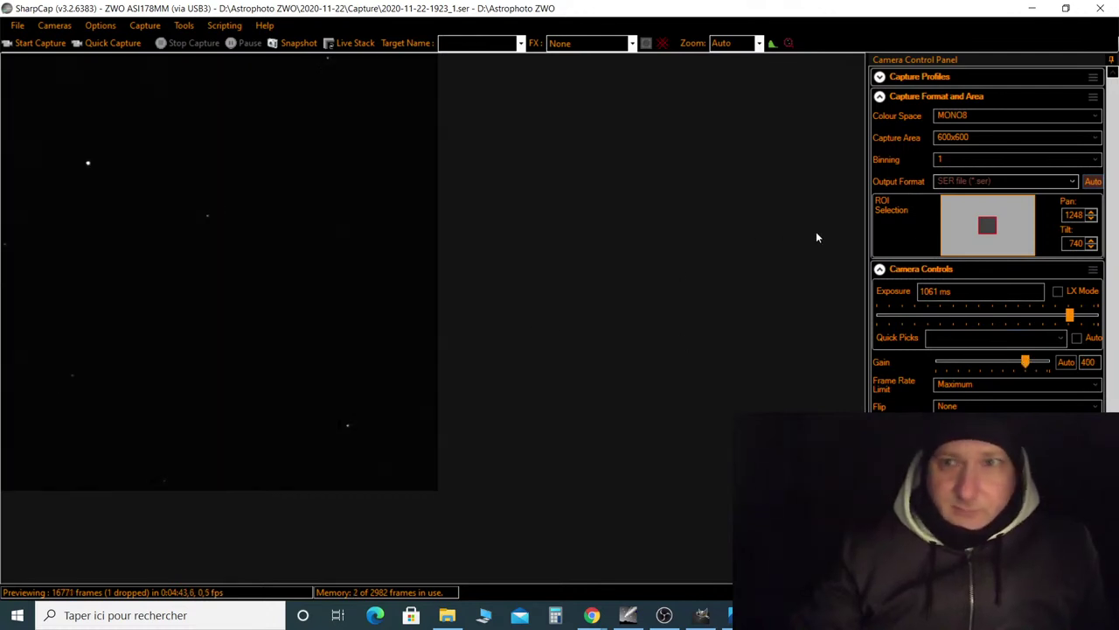
Set the camera's capture area to 3096x2080 and put the EQMOD mount window away.
click(1002, 138)
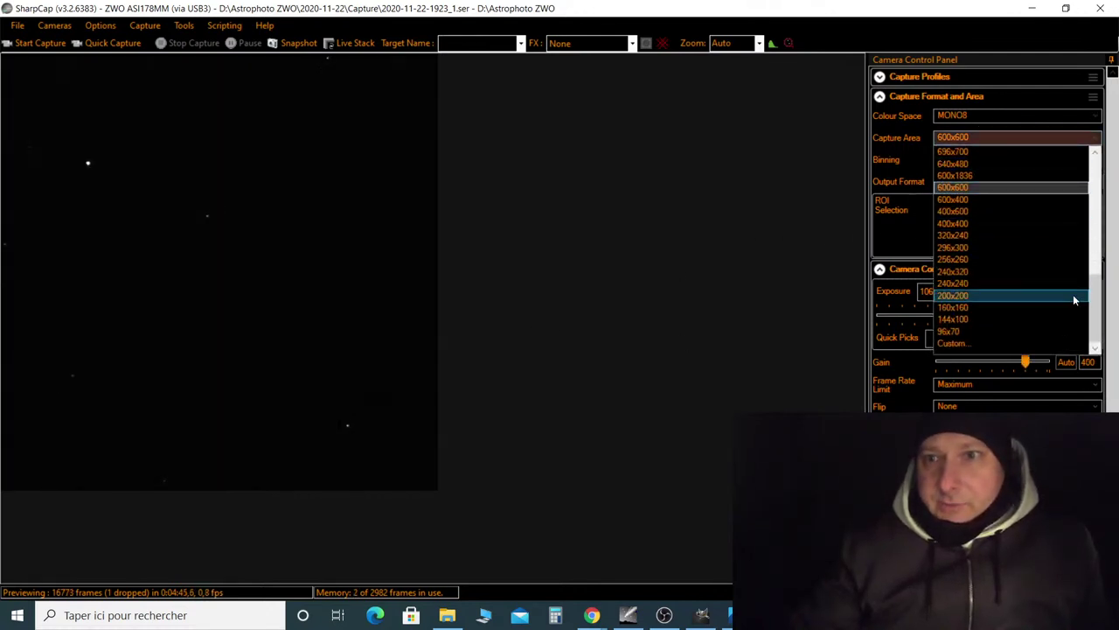
scroll(1097, 166, up, 5)
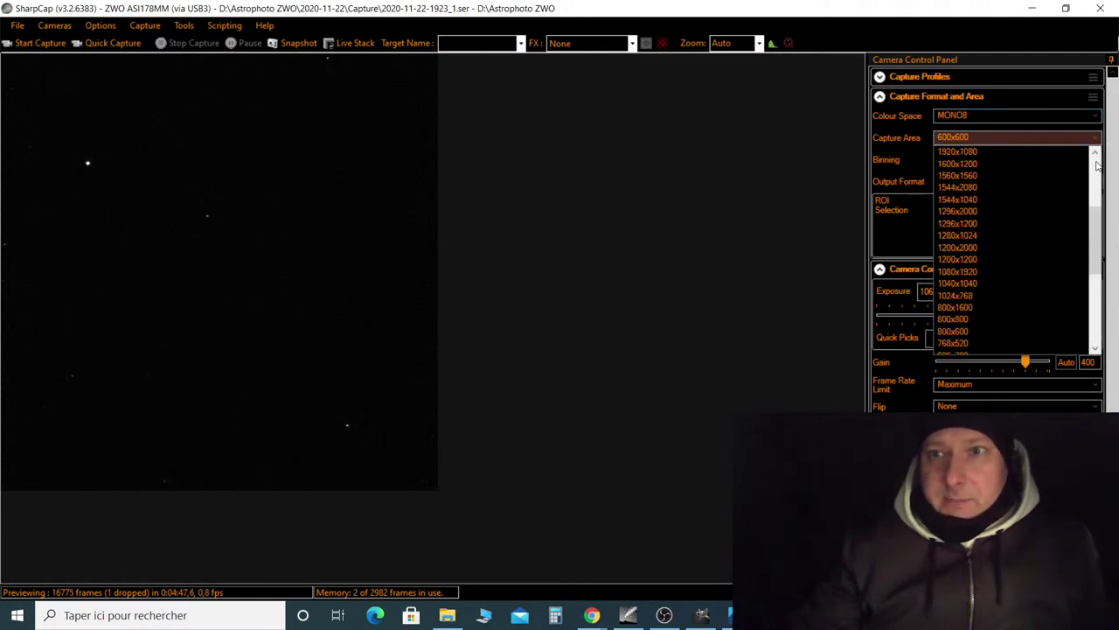
click(983, 150)
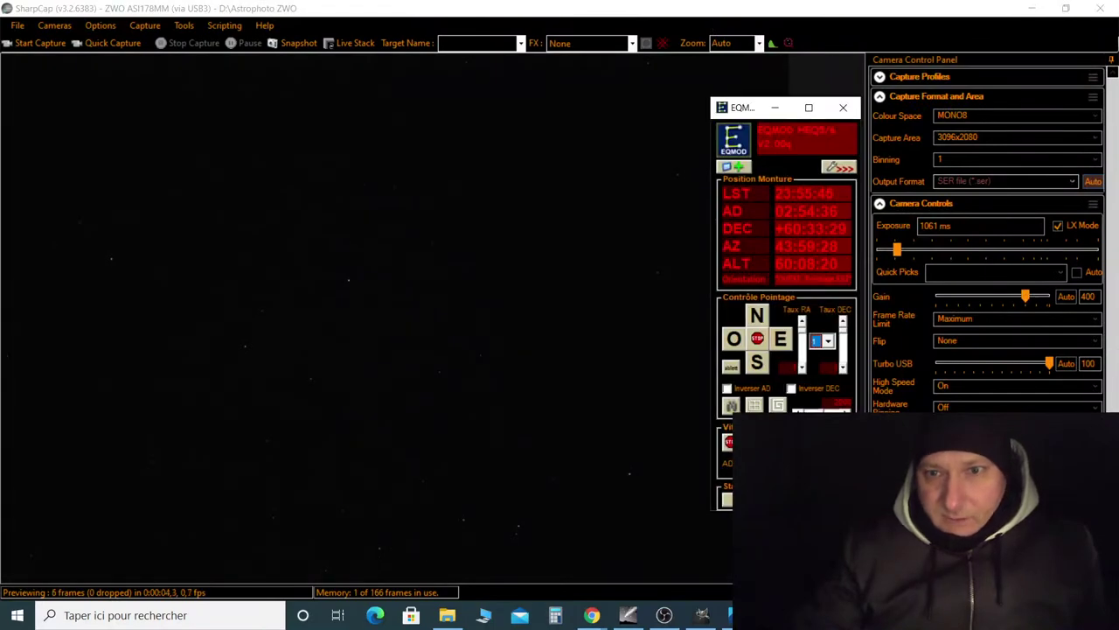
click(775, 107)
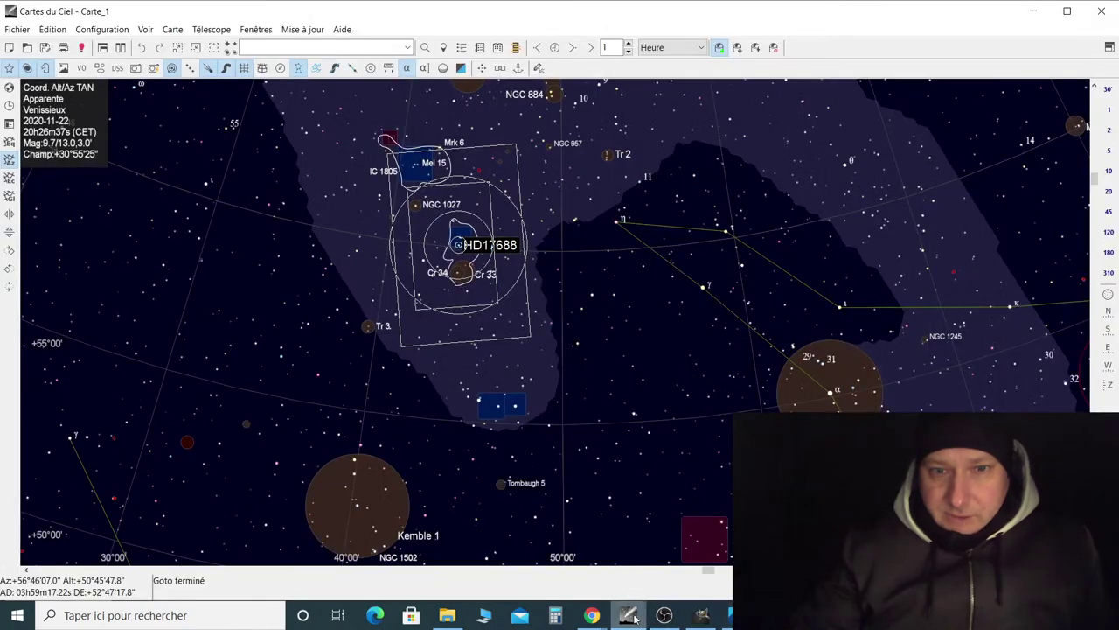
Switch to Cartes du Ciel and examine the sky around the telescope field, checking the Cassiopeia stars 52 Cas and Gam Cas.
click(628, 614)
scroll(542, 386, down, 4)
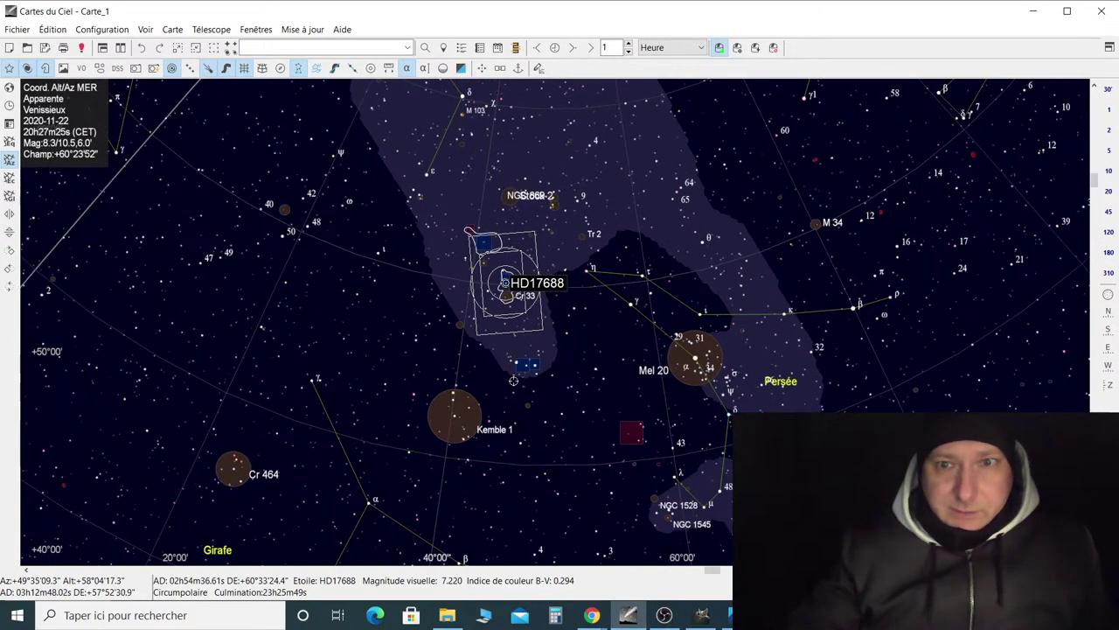
scroll(513, 380, down, 1)
scroll(596, 337, down, 1)
scroll(596, 338, down, 1)
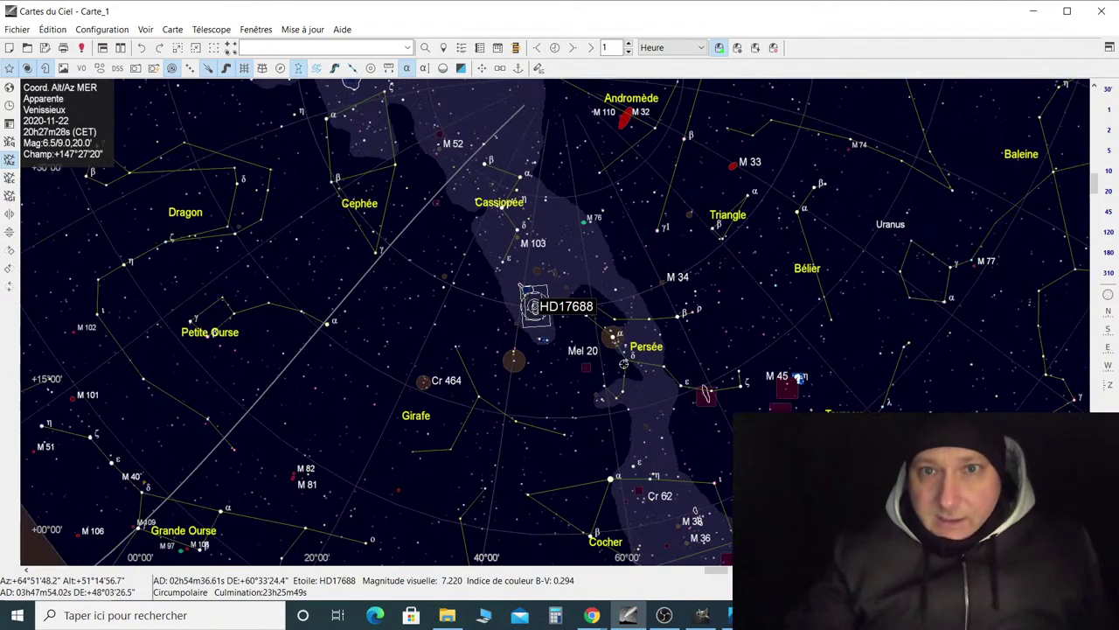
scroll(621, 363, down, 1)
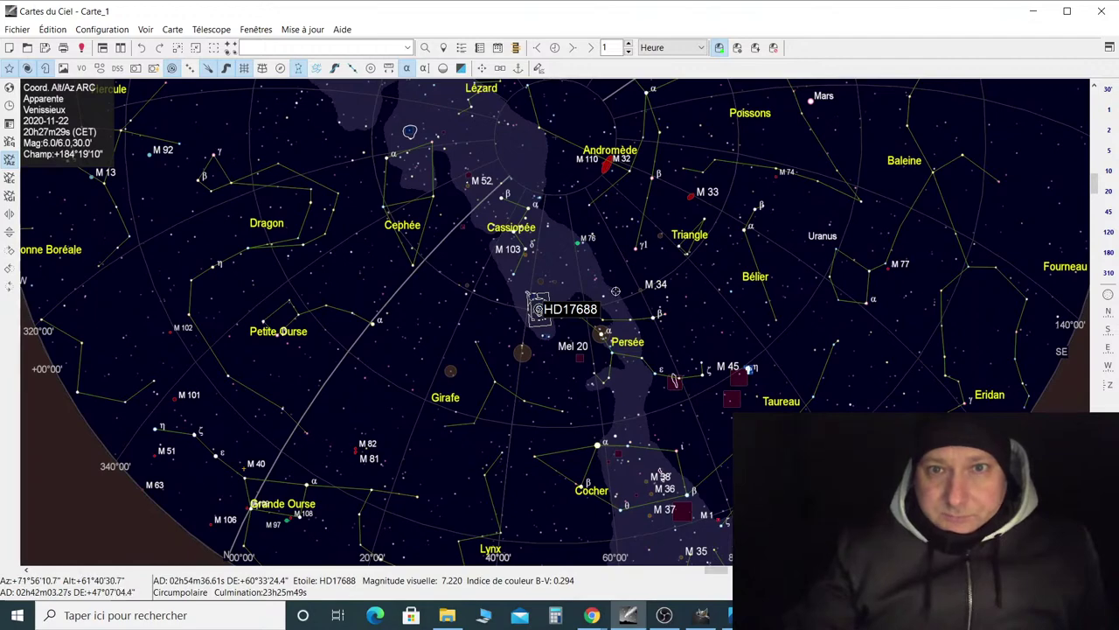
scroll(538, 308, up, 2)
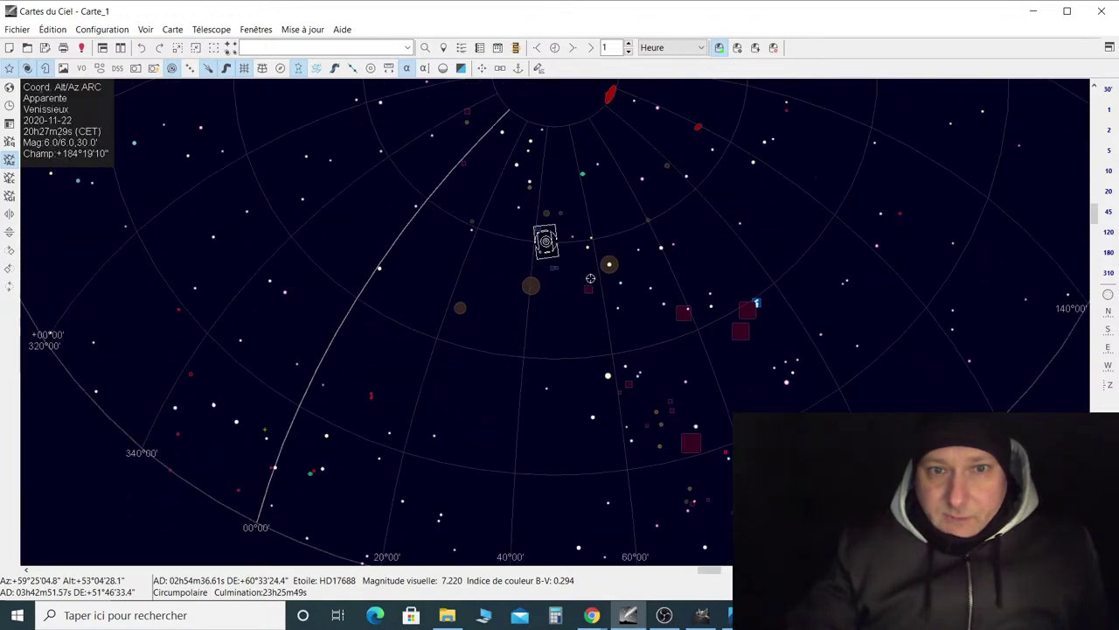
click(505, 212)
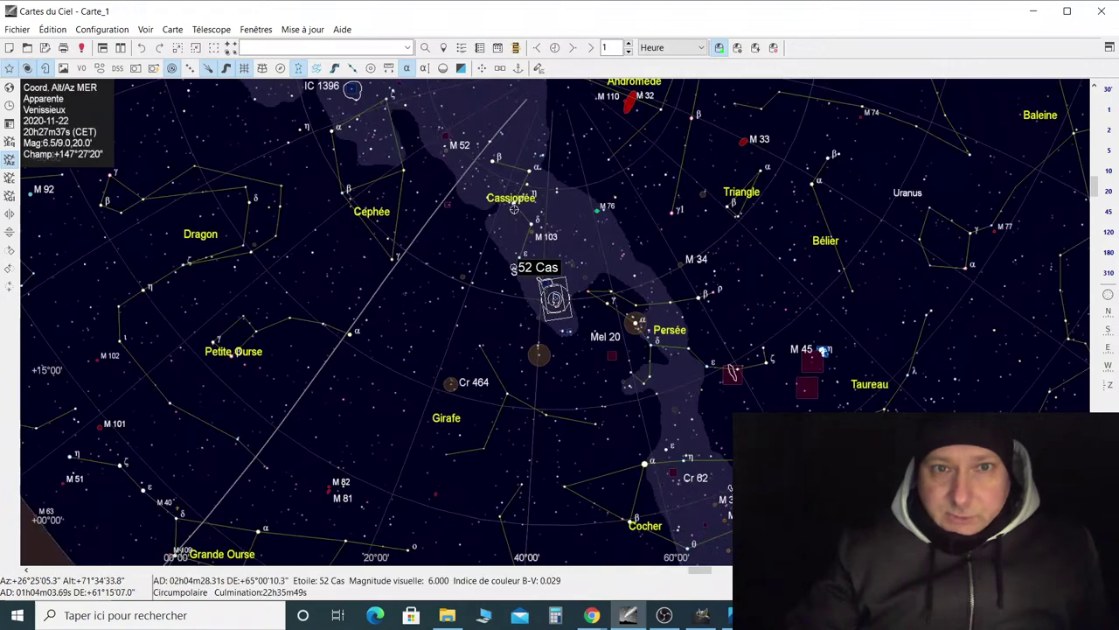
click(514, 201)
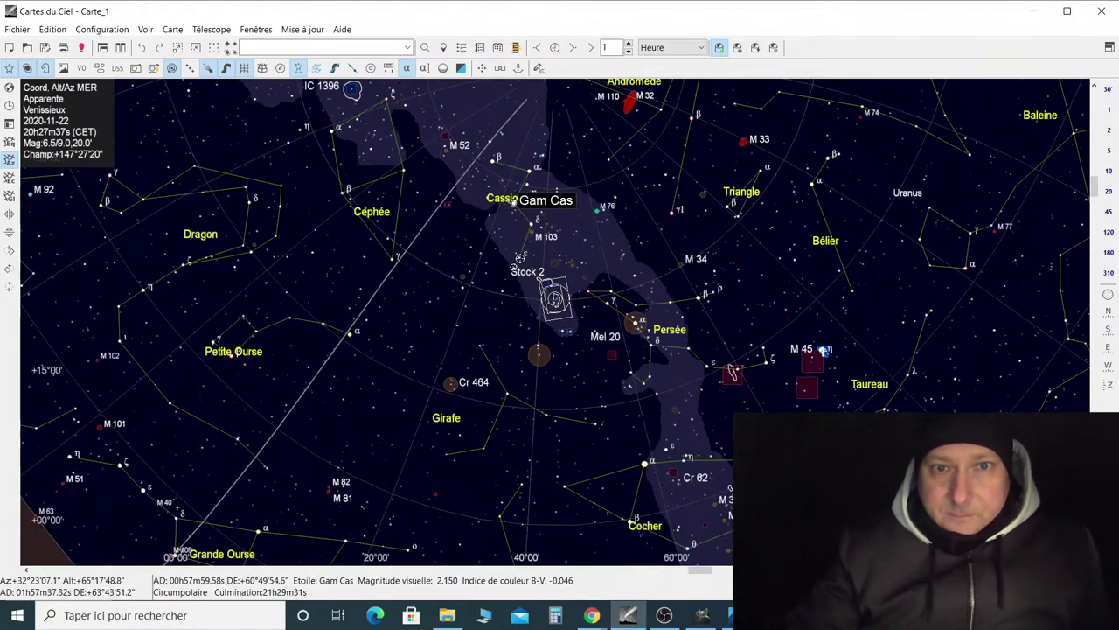
Select the star Eps Cas in Cassiopeia and send the telescope to it with a Goto.
click(520, 258)
right_click(521, 259)
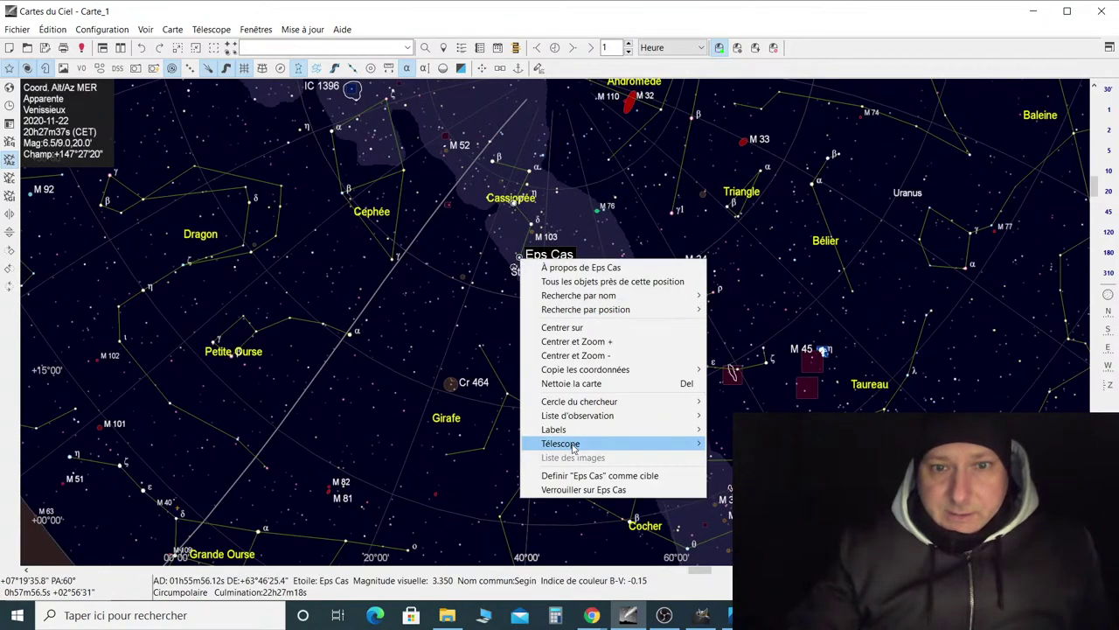
mouse_move(564, 444)
click(719, 443)
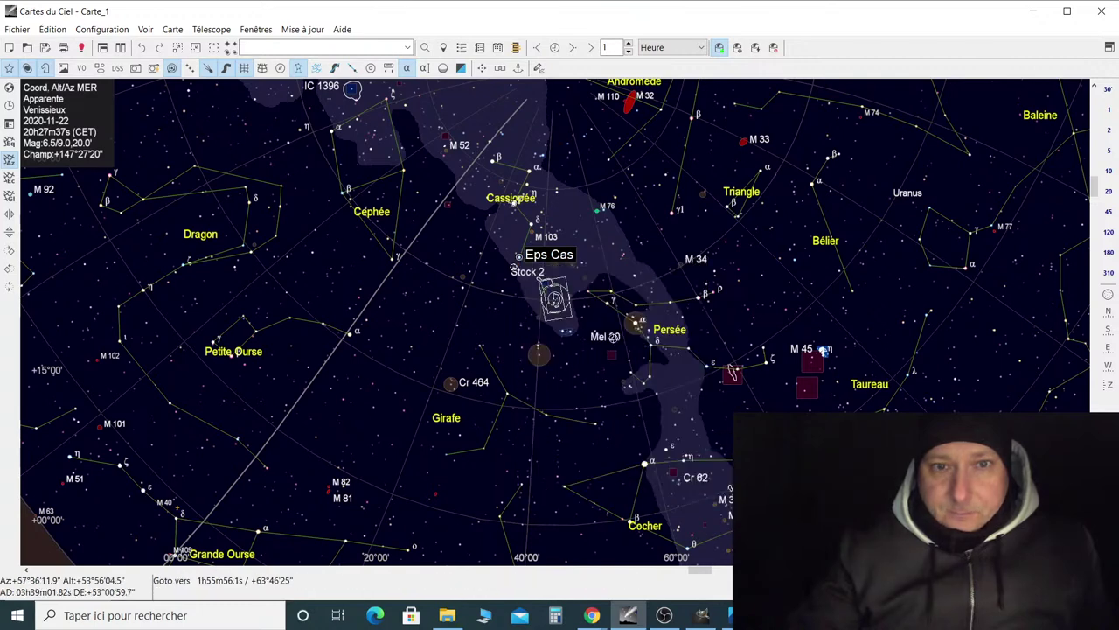
scroll(556, 419, down, 1)
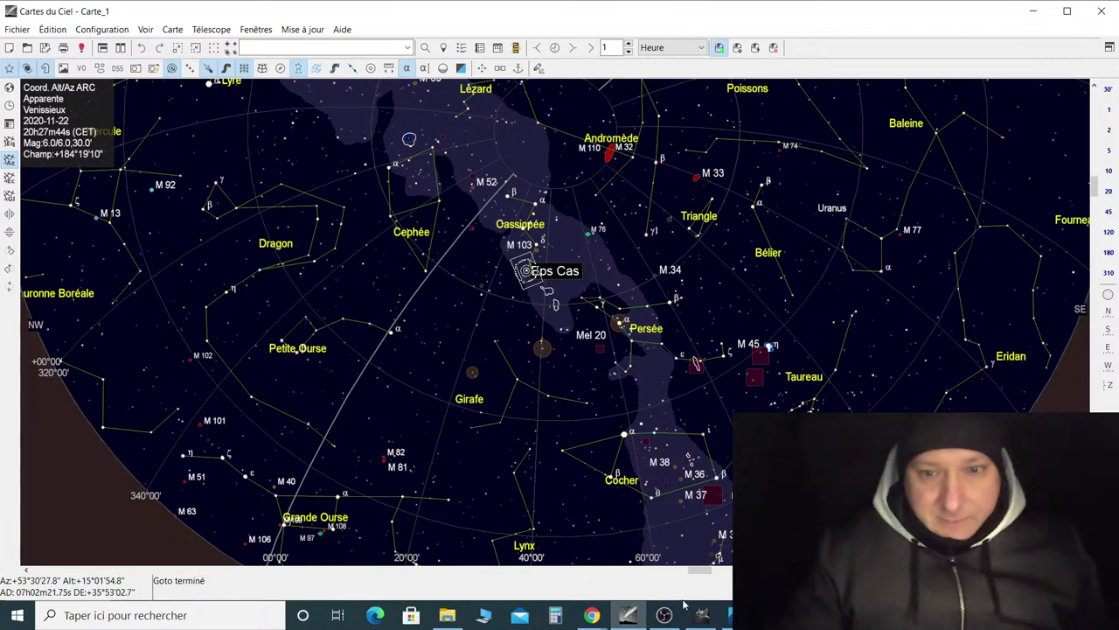
Check the live star field in SharpCap, and return to the Cartes du Ciel sky chart.
click(630, 617)
click(630, 617)
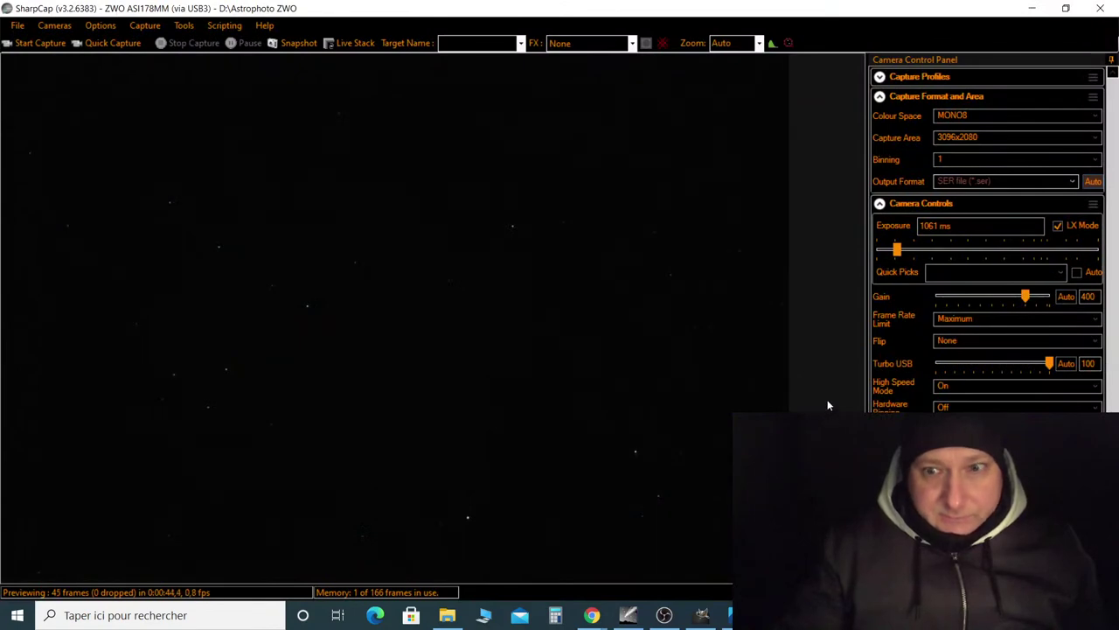
click(630, 617)
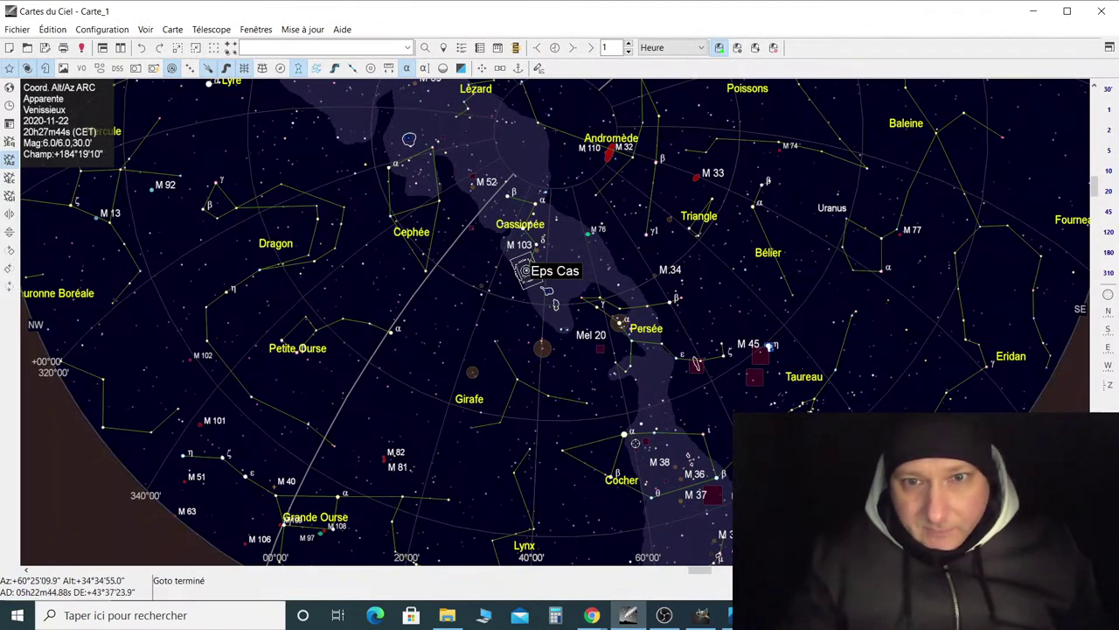
Select the bright star Alp Aur in Cocher and send the telescope to it with a Goto.
click(624, 434)
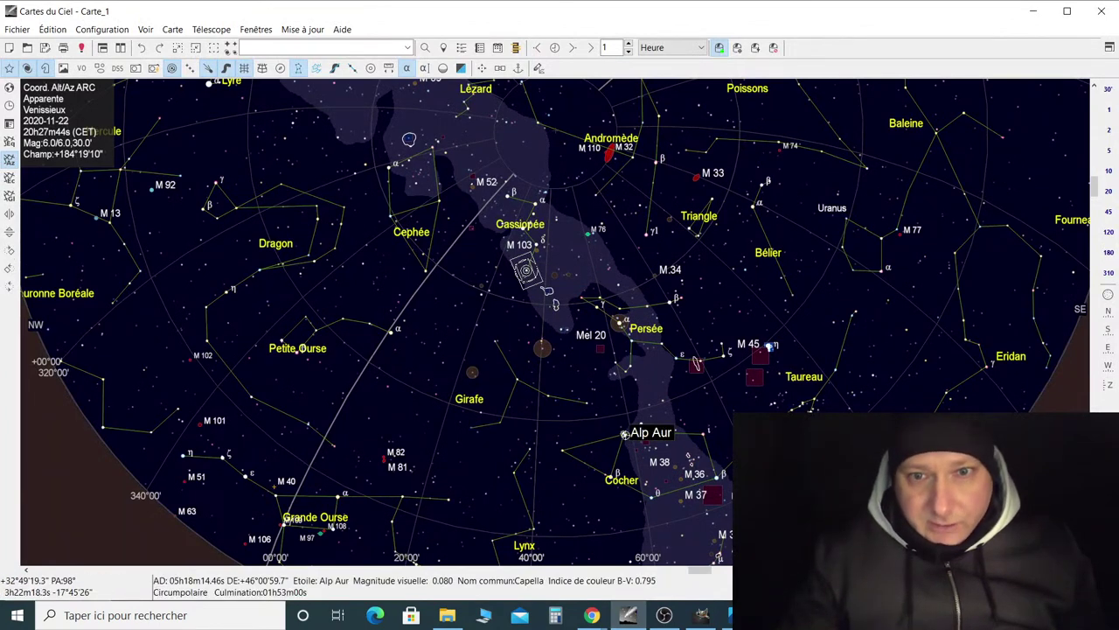
right_click(625, 437)
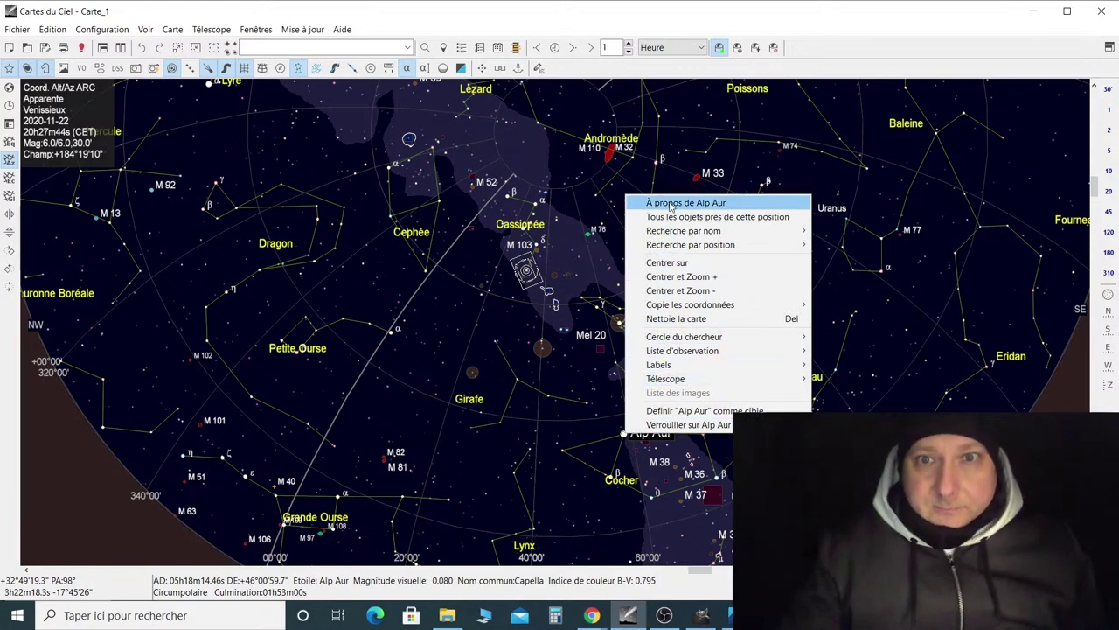
mouse_move(779, 384)
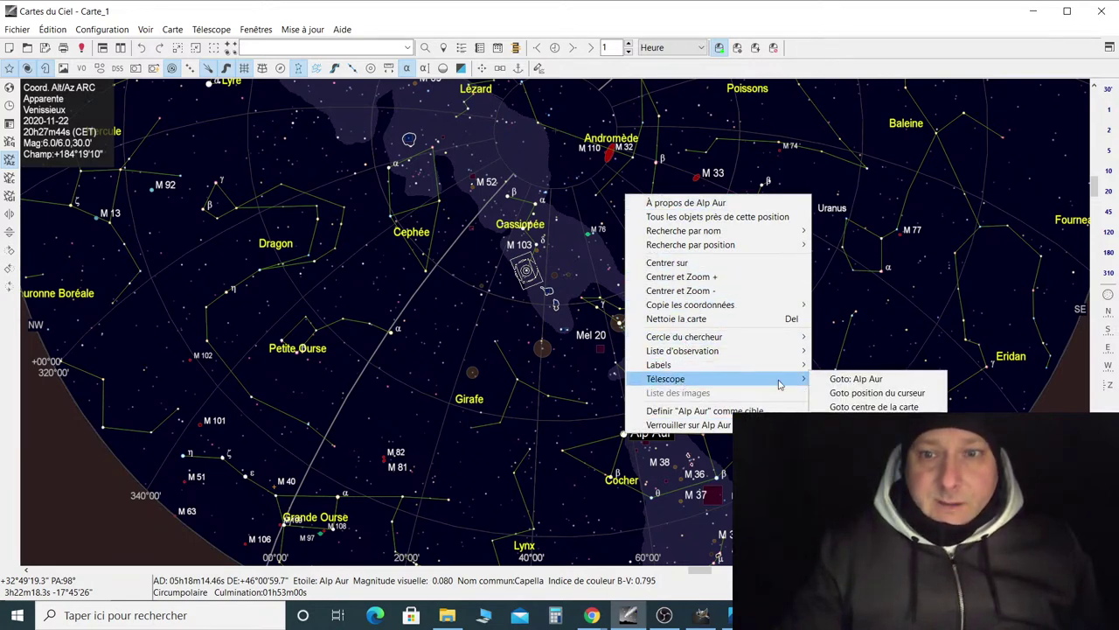
click(852, 379)
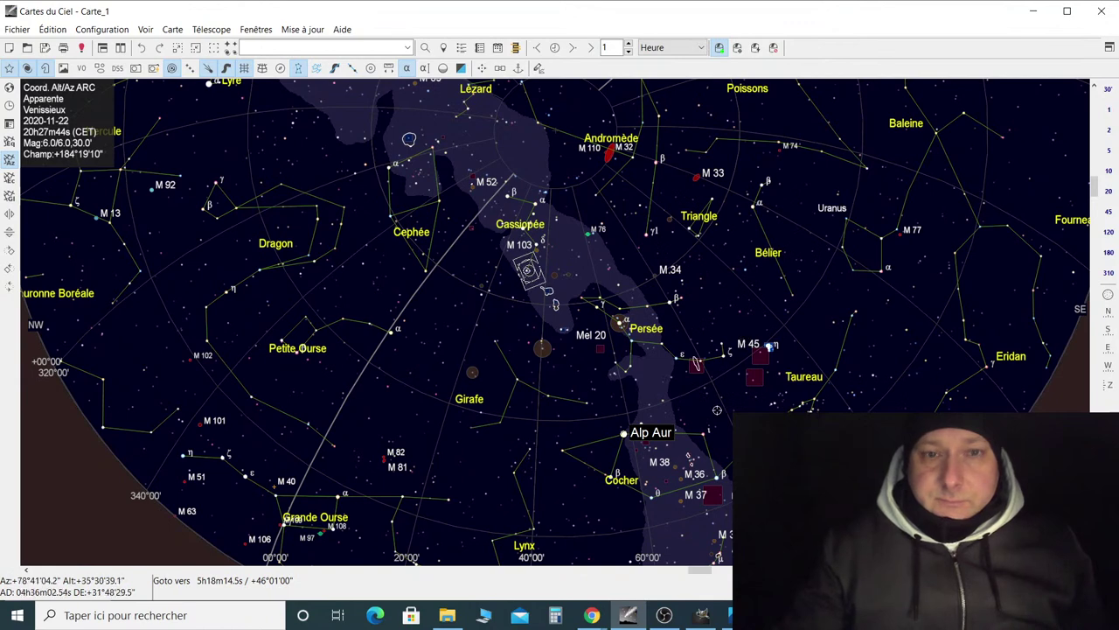
drag(573, 433, 577, 298)
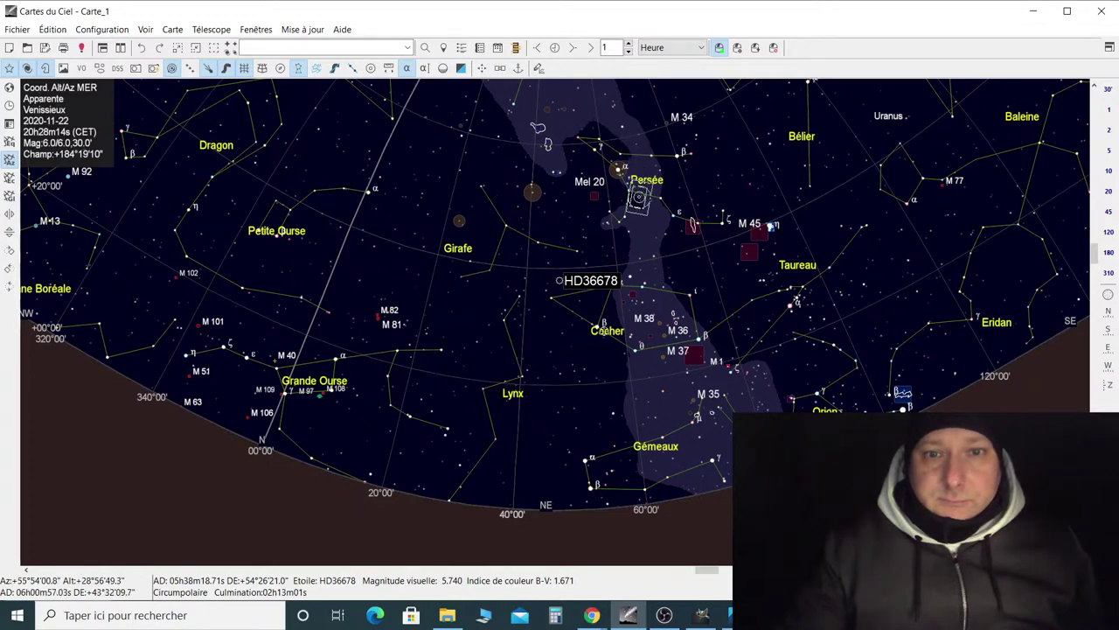
Select Alp Aur in Cocher again and reissue the telescope Goto to it.
scroll(598, 347, up, 1)
scroll(598, 348, up, 1)
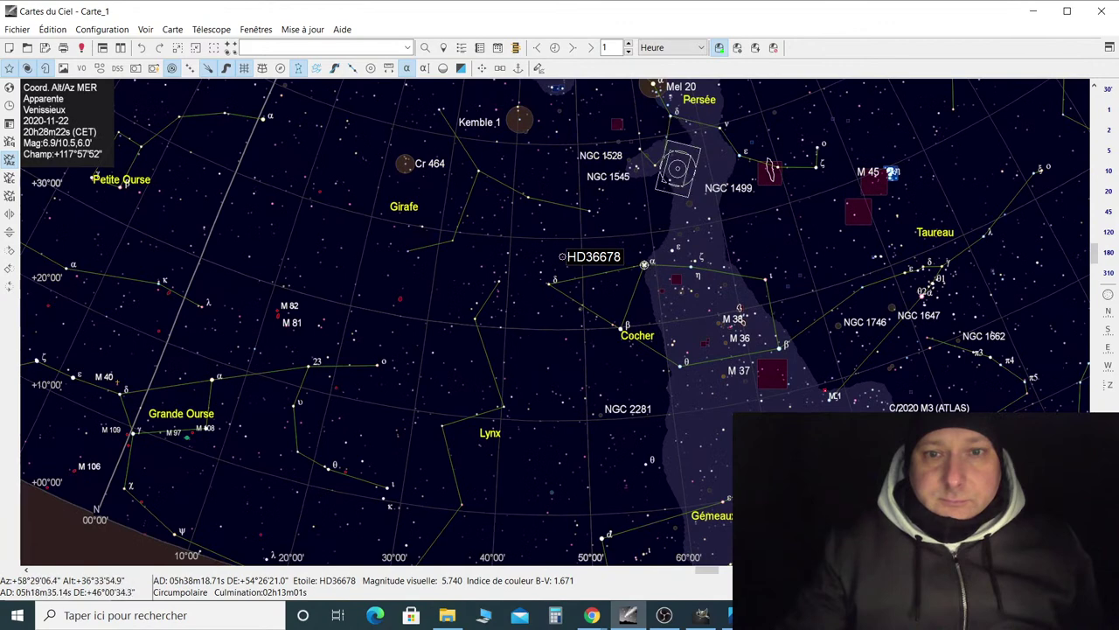
right_click(645, 263)
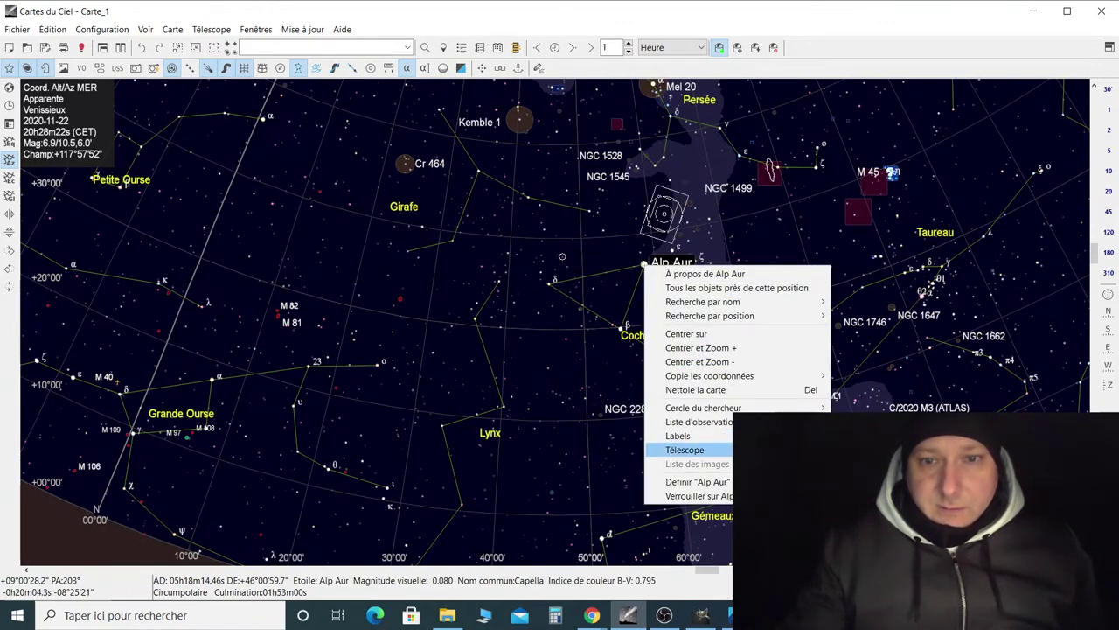
key(Escape)
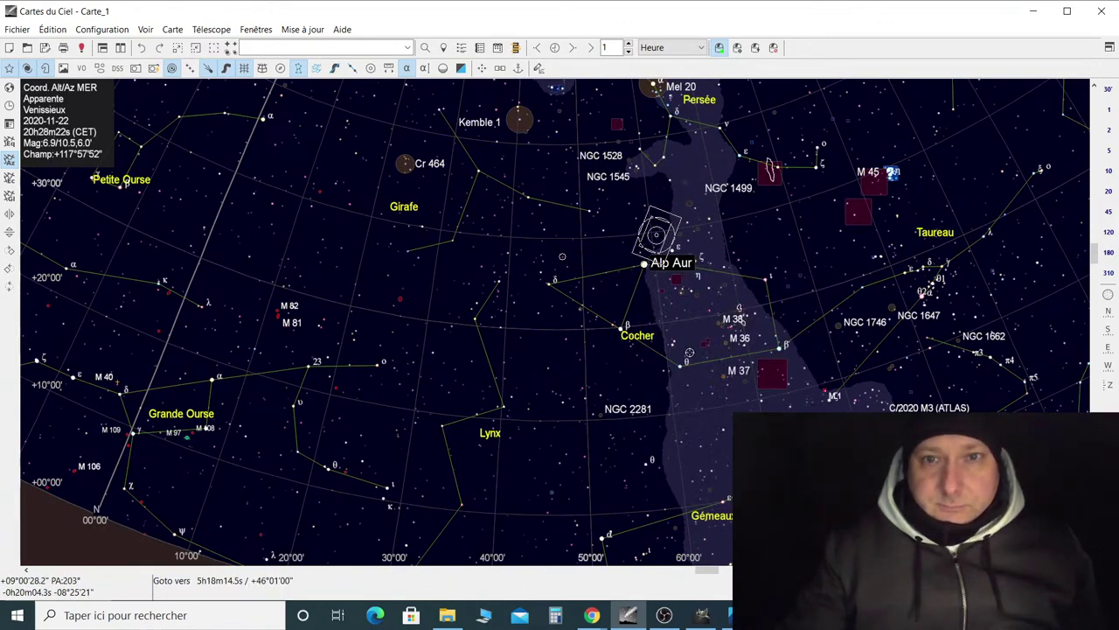
Switch to SharpCap, overlay the diagonal crosshair reticle on the live view, and set the EQMOD slew rate preset to 5.
key(alt+Tab)
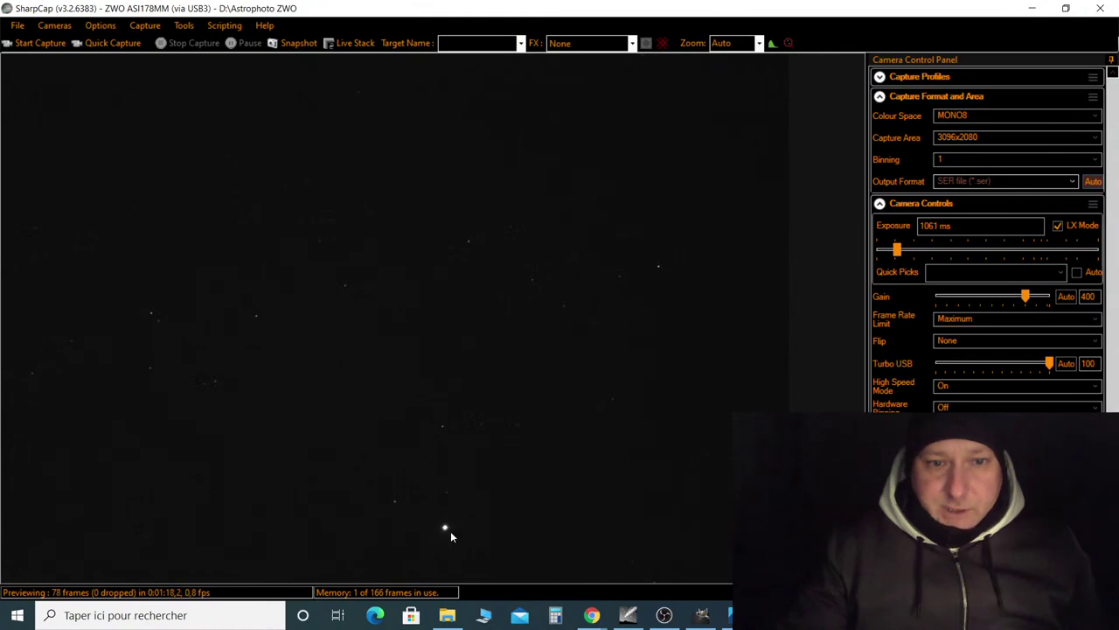
click(662, 42)
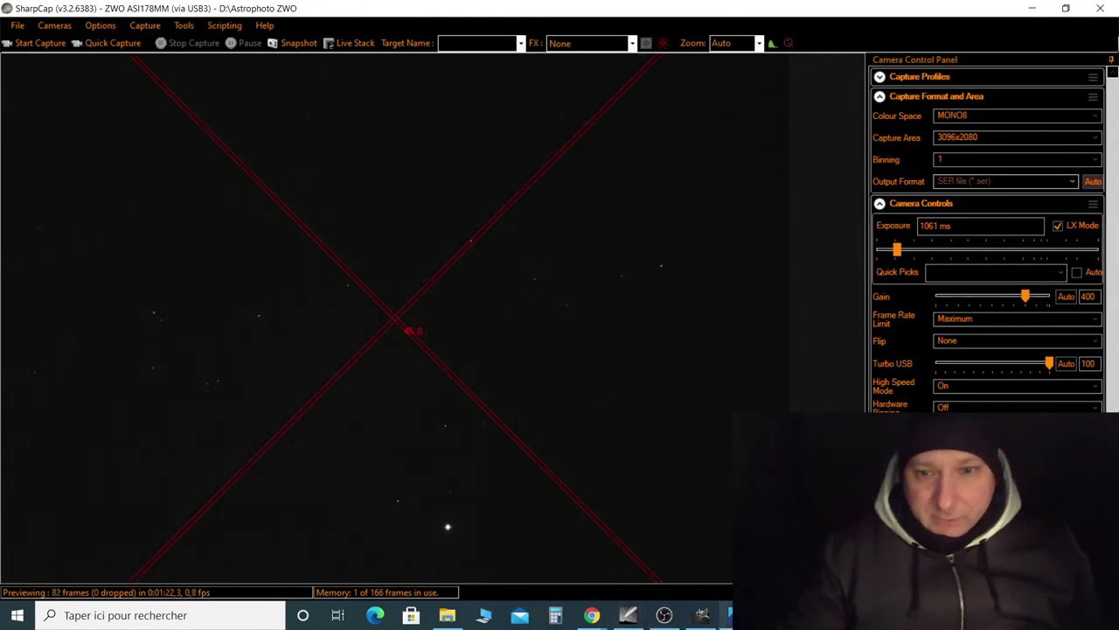
click(736, 345)
click(828, 341)
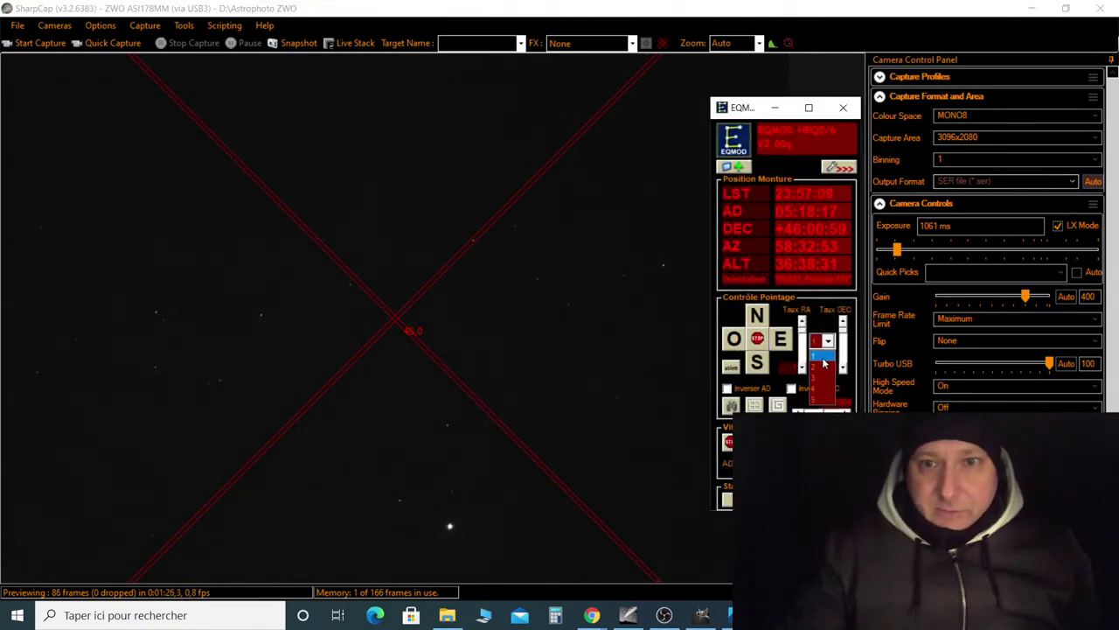
click(820, 372)
Centre the bright star on the crosshair by nudging the mount west, south and east with EQMOD.
click(736, 345)
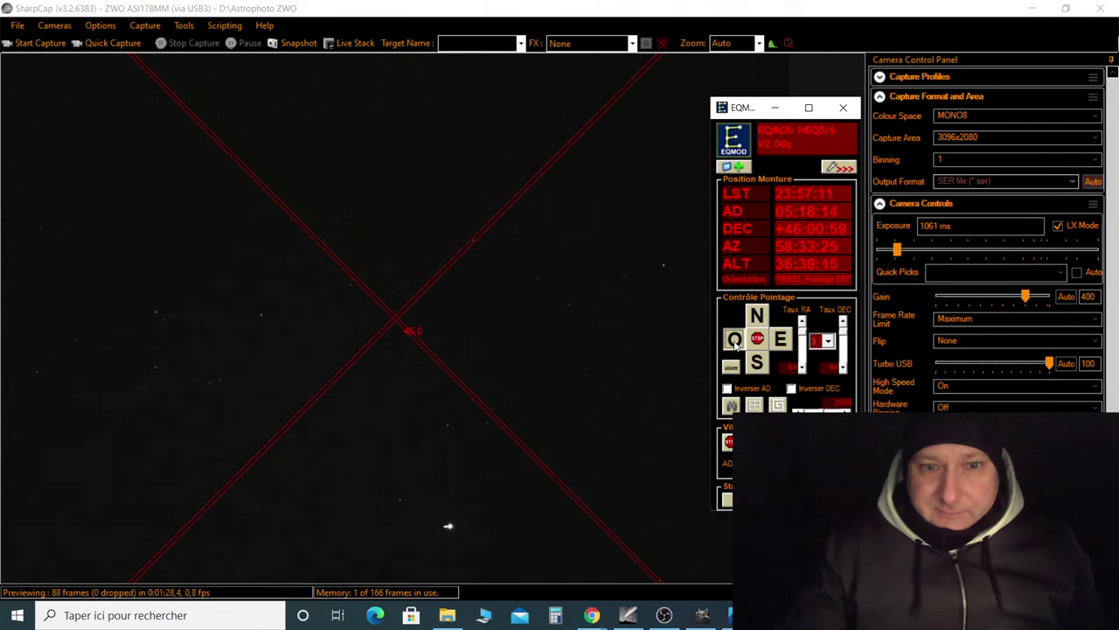
click(758, 364)
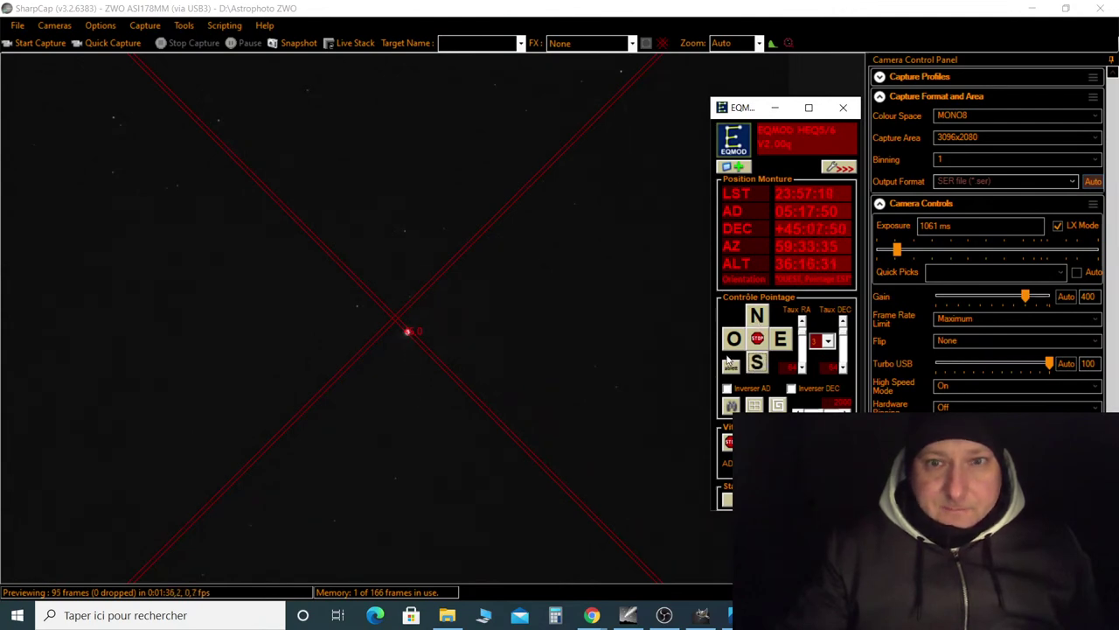
click(733, 341)
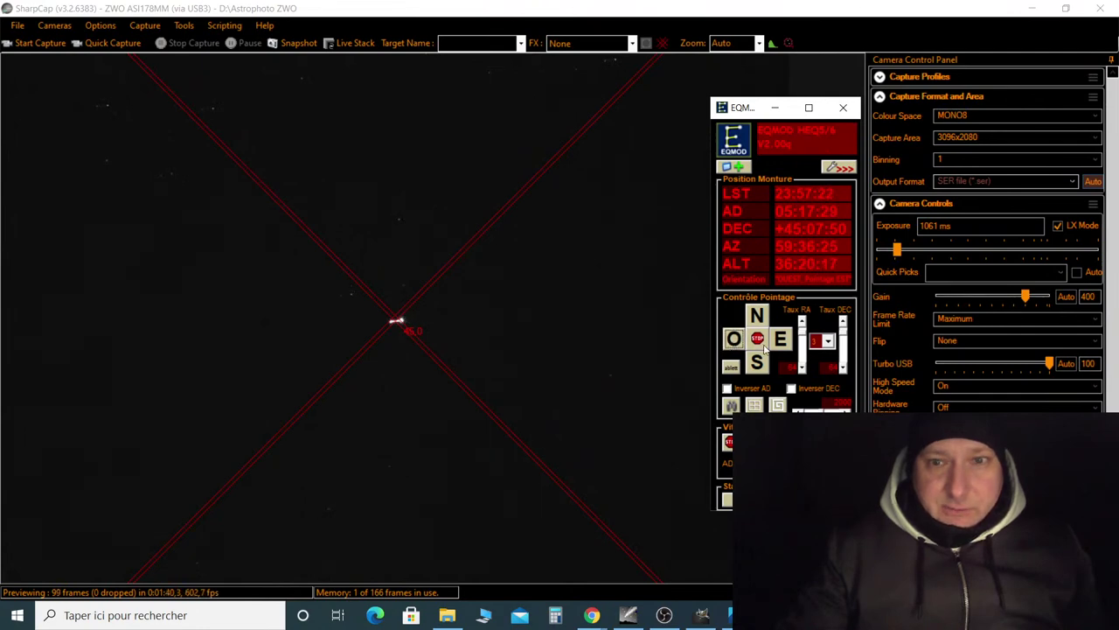
click(781, 343)
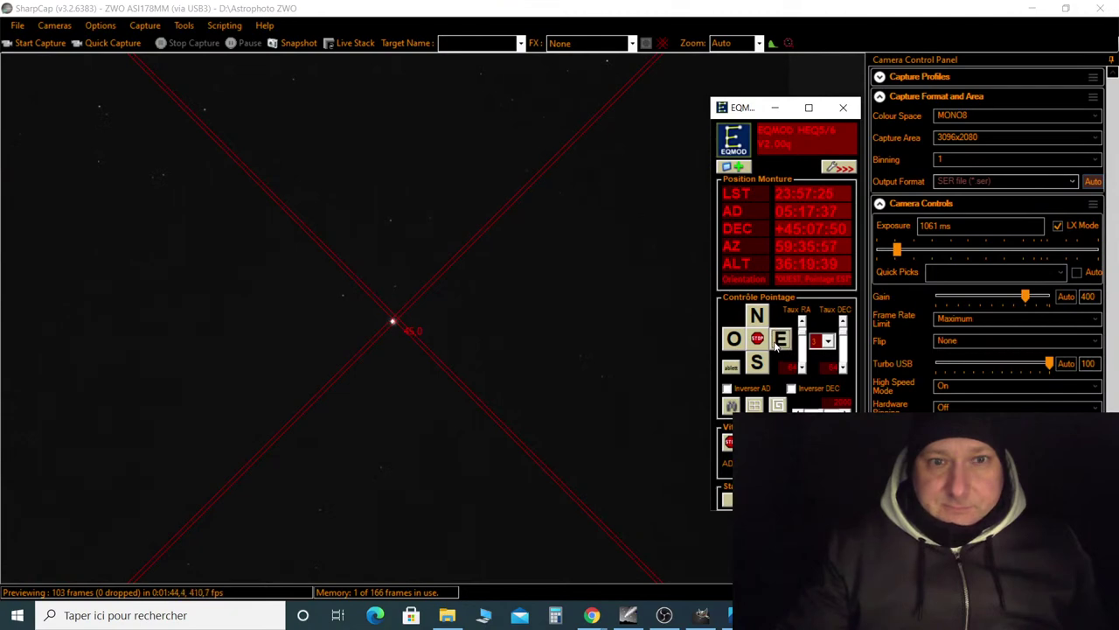
click(737, 344)
click(735, 344)
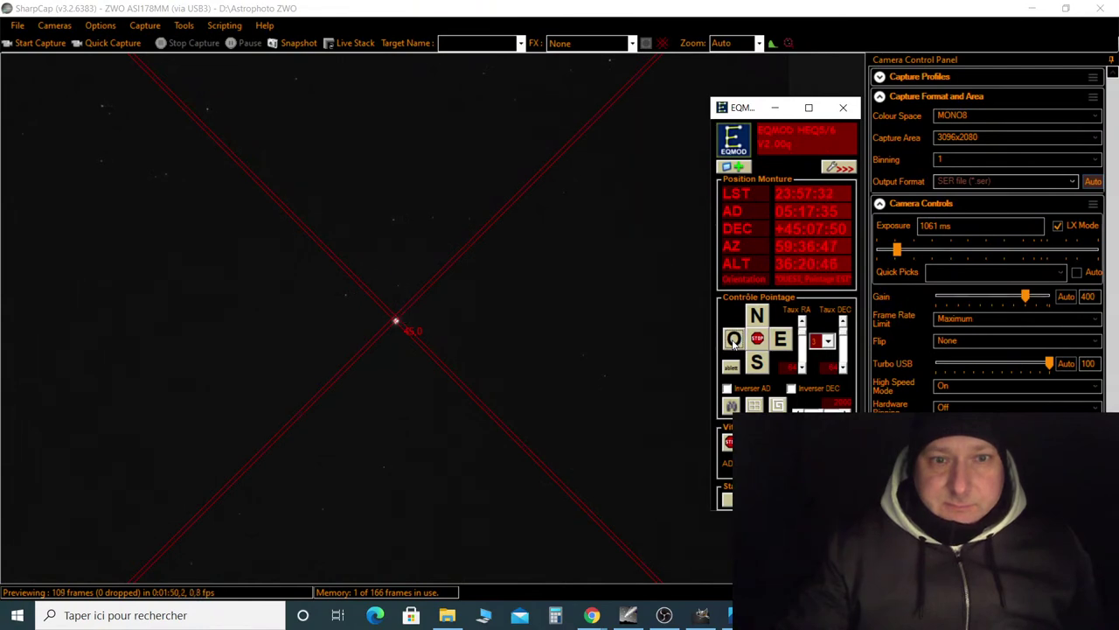
Switch to Cartes du Ciel and synchronise the telescope on Alp Aur, confirming that it is centred.
click(628, 615)
scroll(650, 297, up, 3)
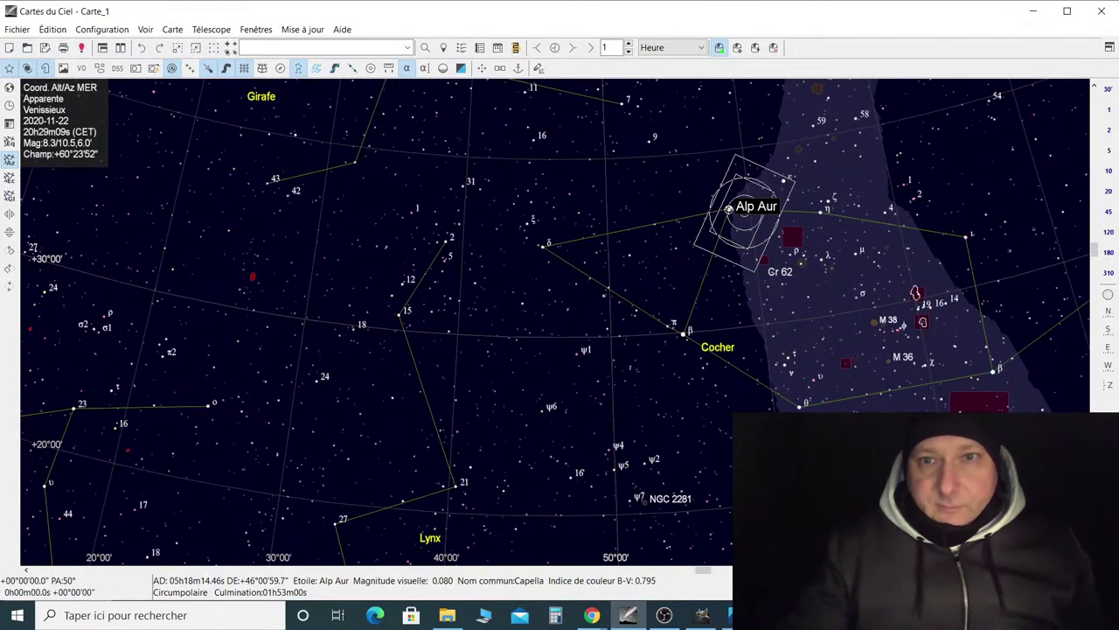
right_click(729, 208)
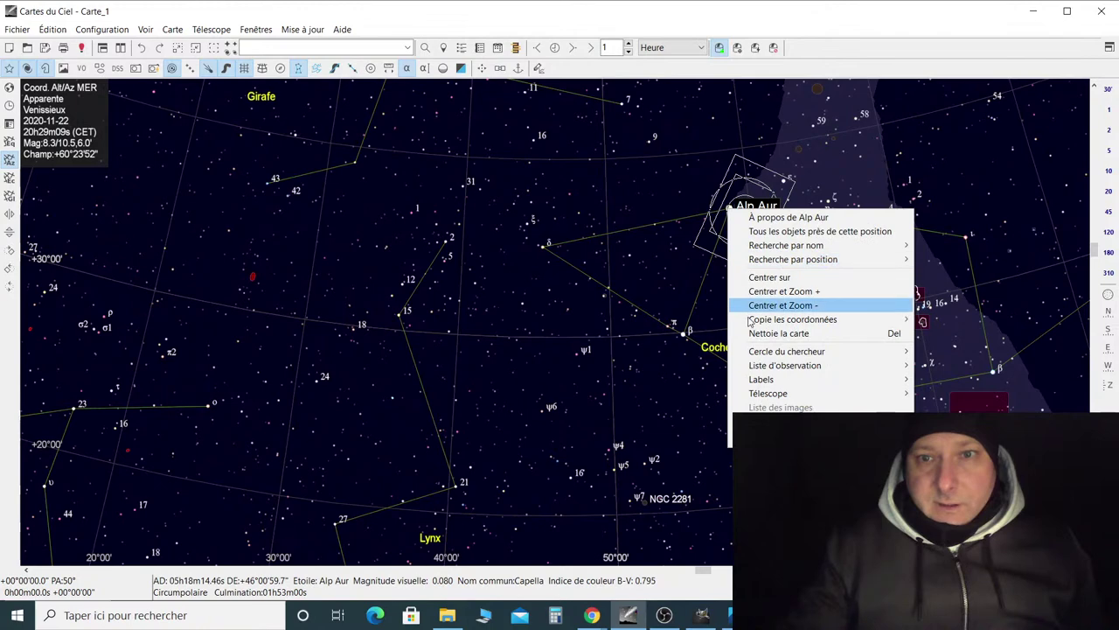
mouse_move(778, 393)
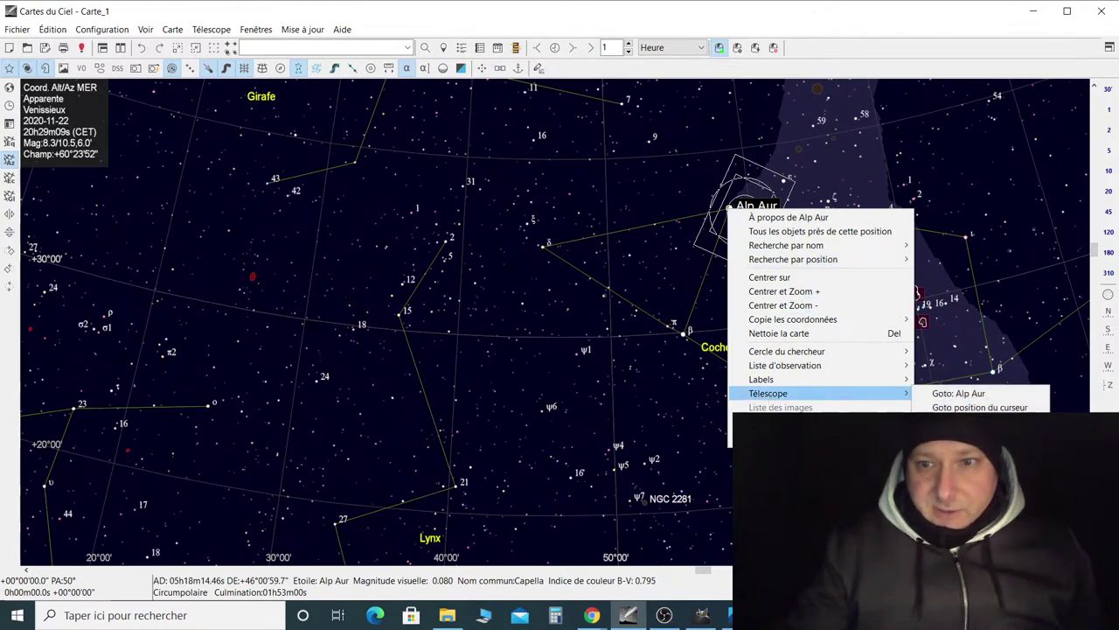
click(961, 421)
click(599, 312)
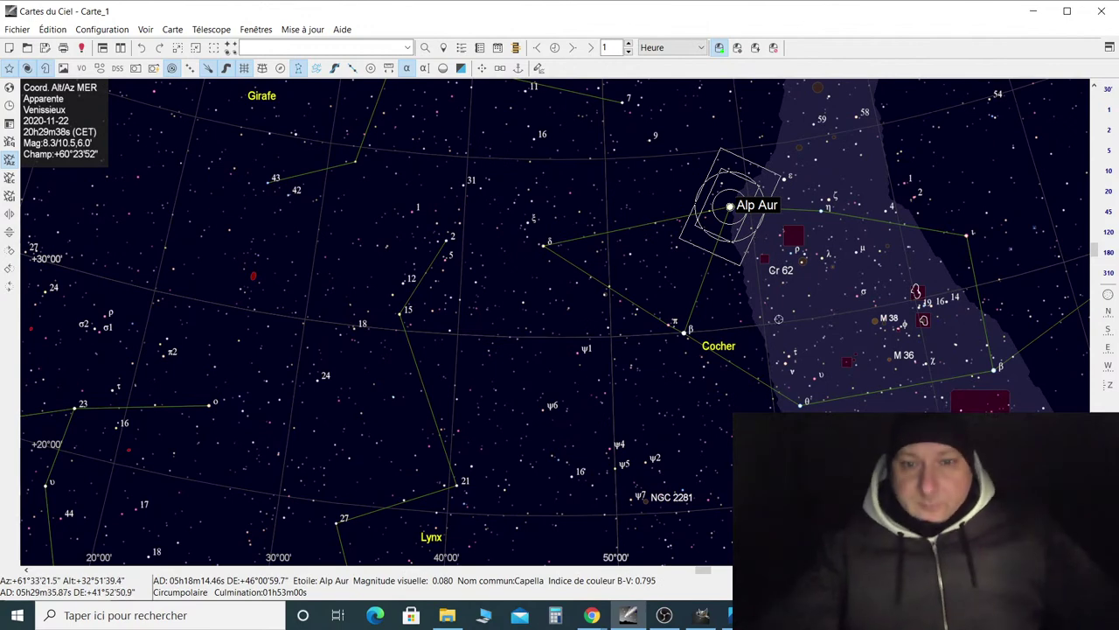
Return to SharpCap and enlarge the preview to 300% to inspect the star's diffraction pattern.
key(alt+Tab)
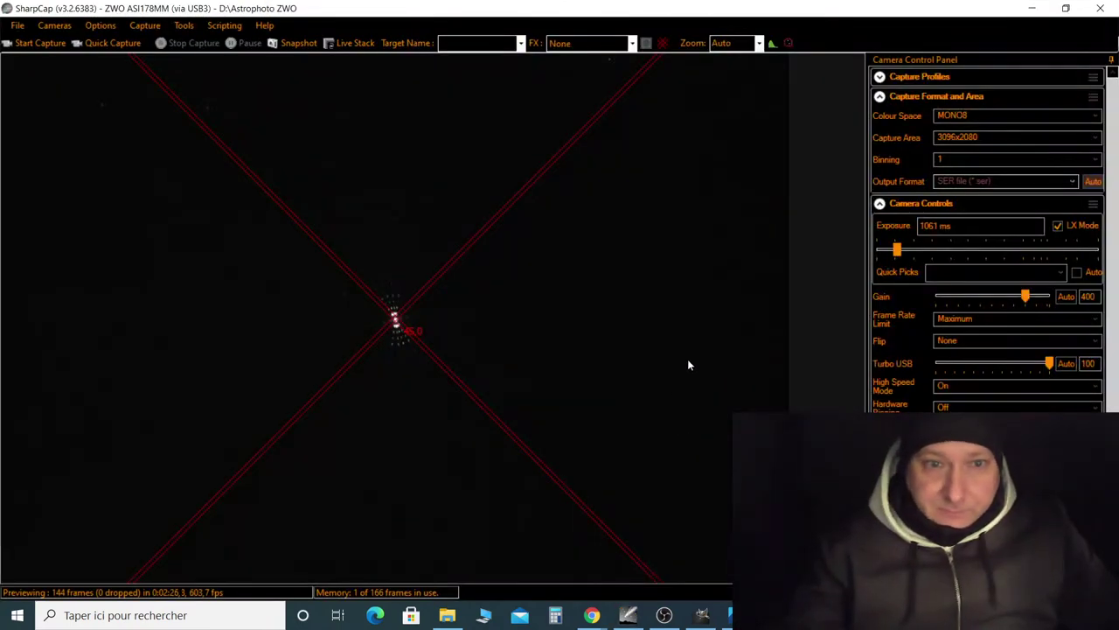
click(758, 44)
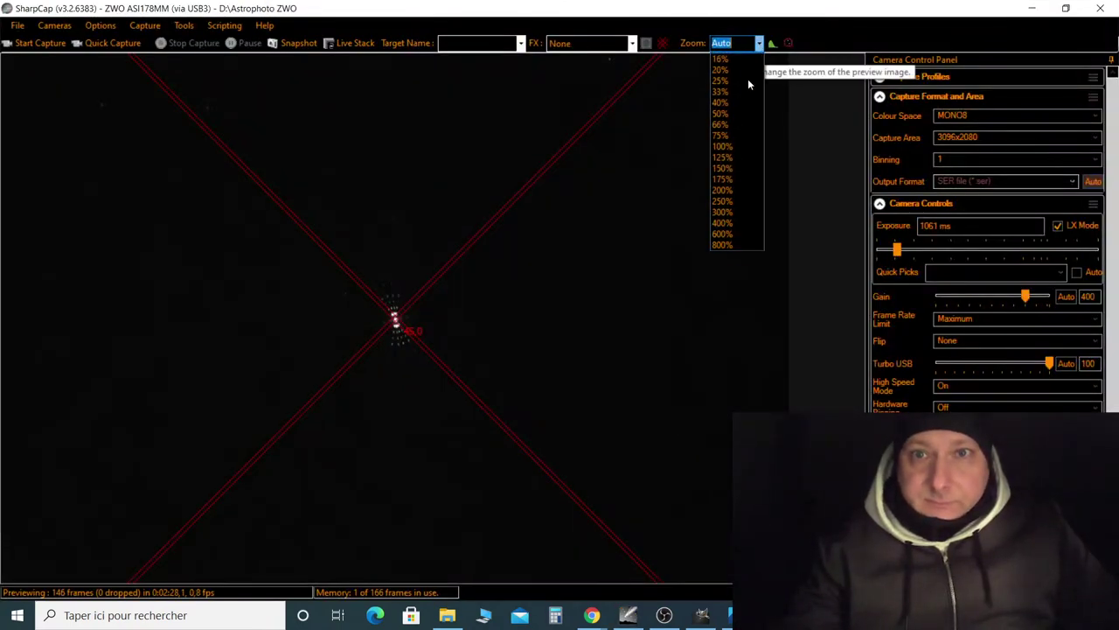
click(726, 222)
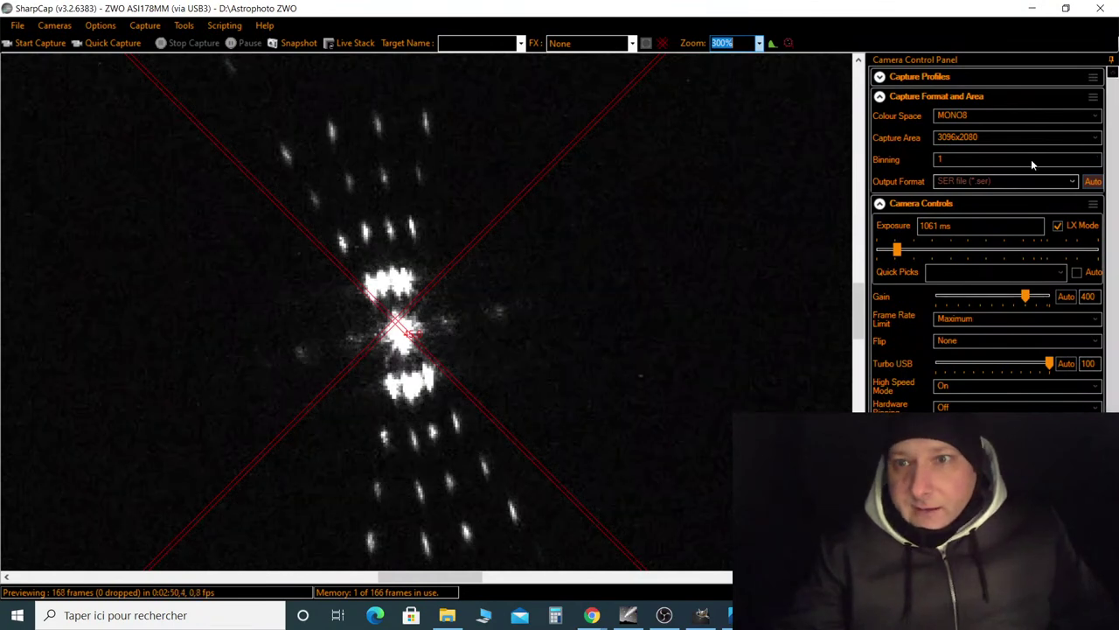
Set the output format to TIFF files (*.tif) and capture a snapshot of the star.
click(1057, 181)
click(1057, 181)
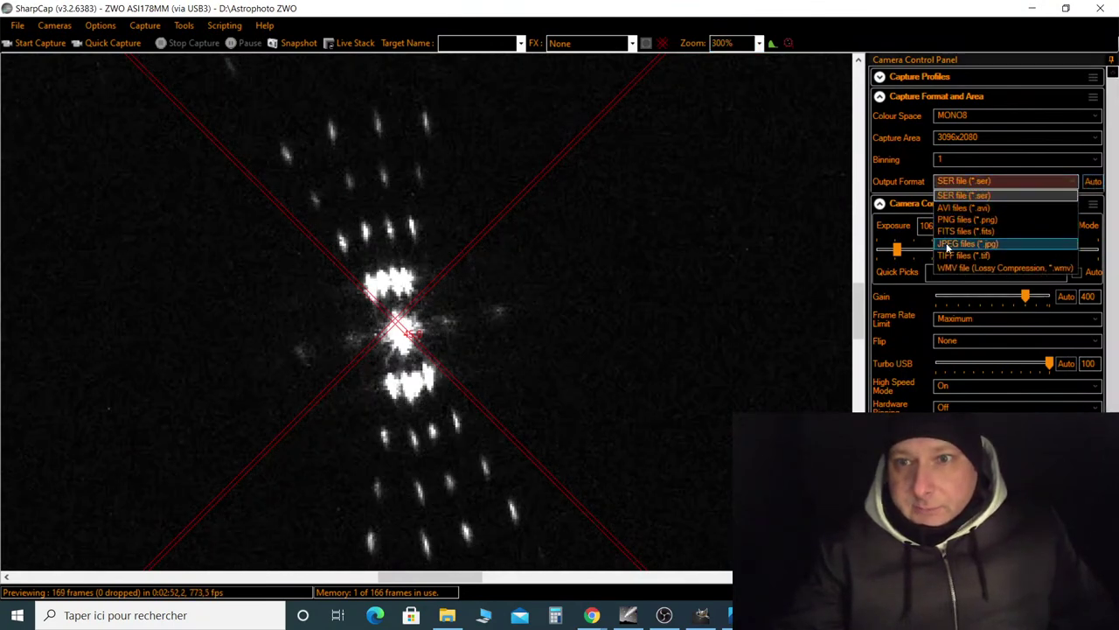
click(957, 256)
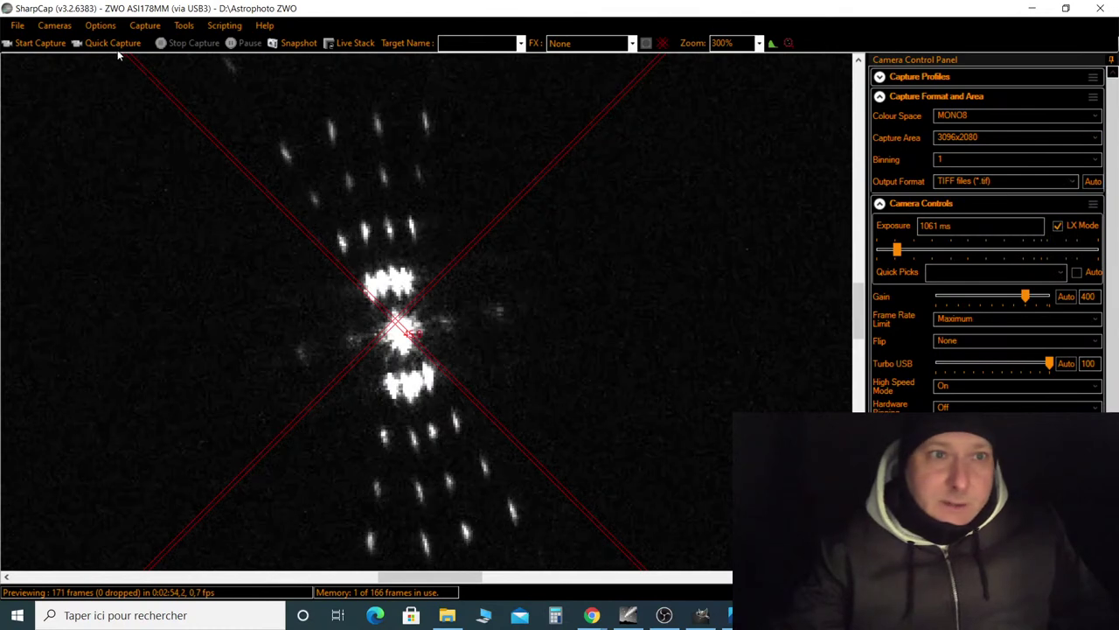
click(289, 45)
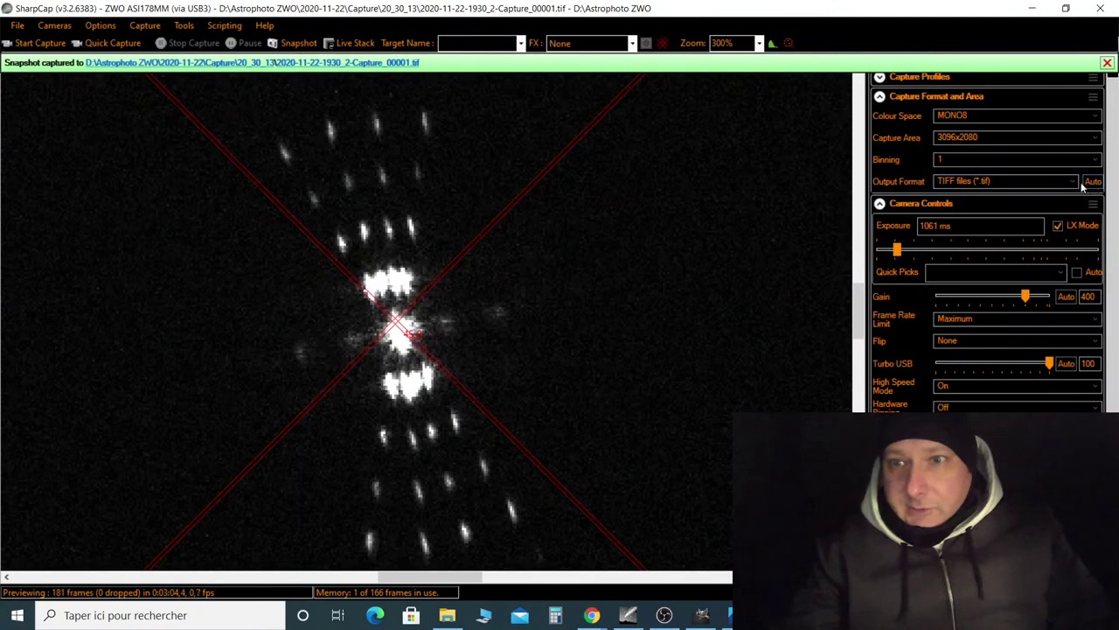
Set the output format to FITS files (*.fits) and the colour space to MONO16.
click(1069, 182)
click(976, 234)
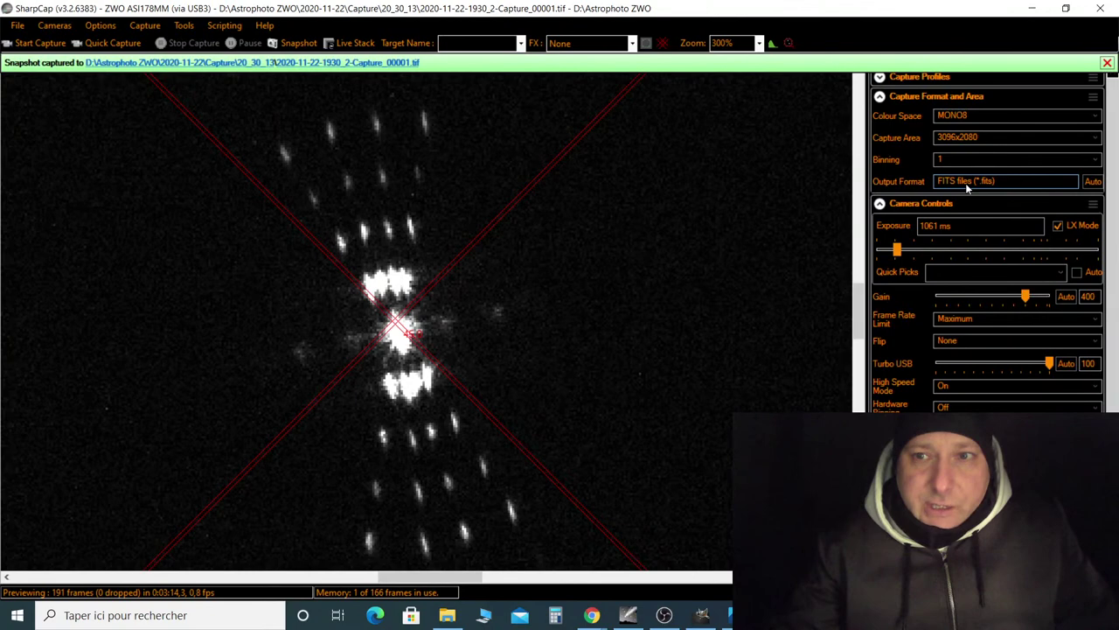
click(972, 116)
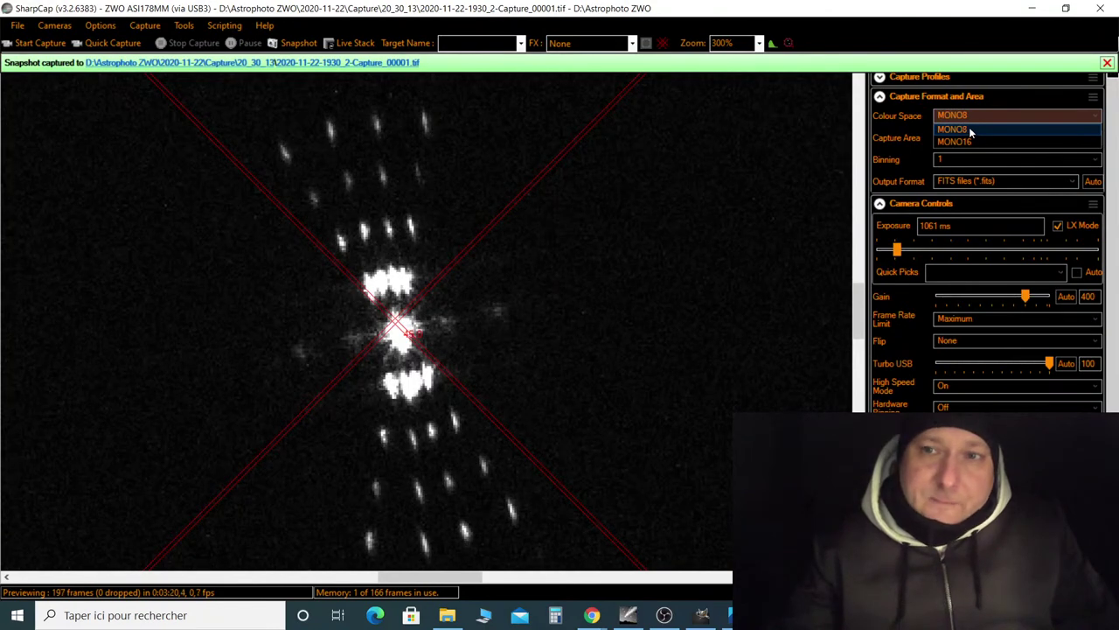
click(970, 142)
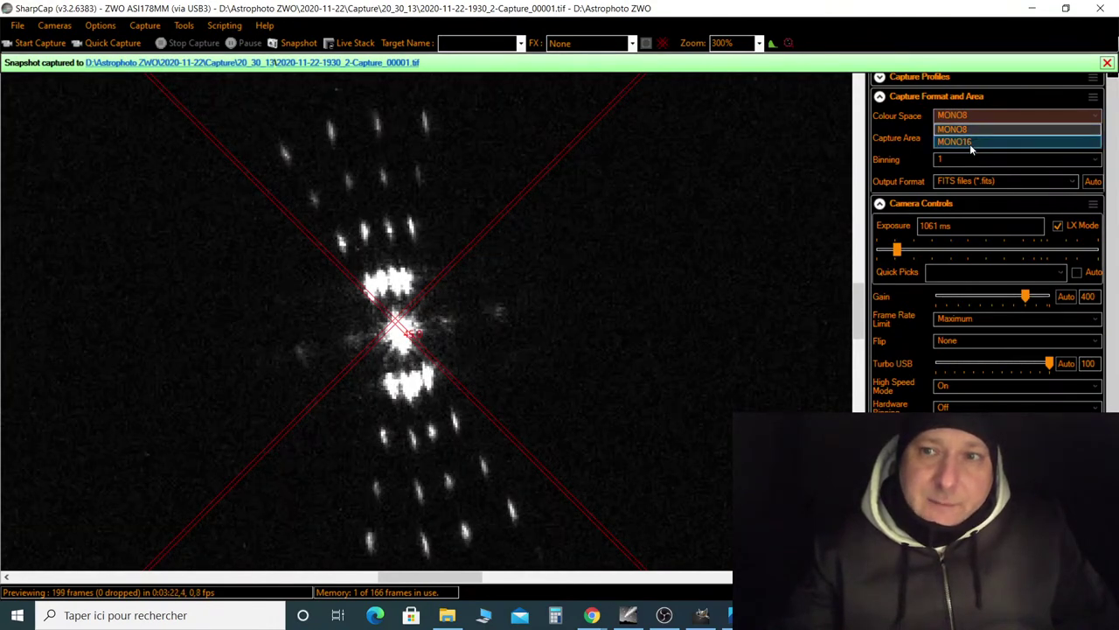
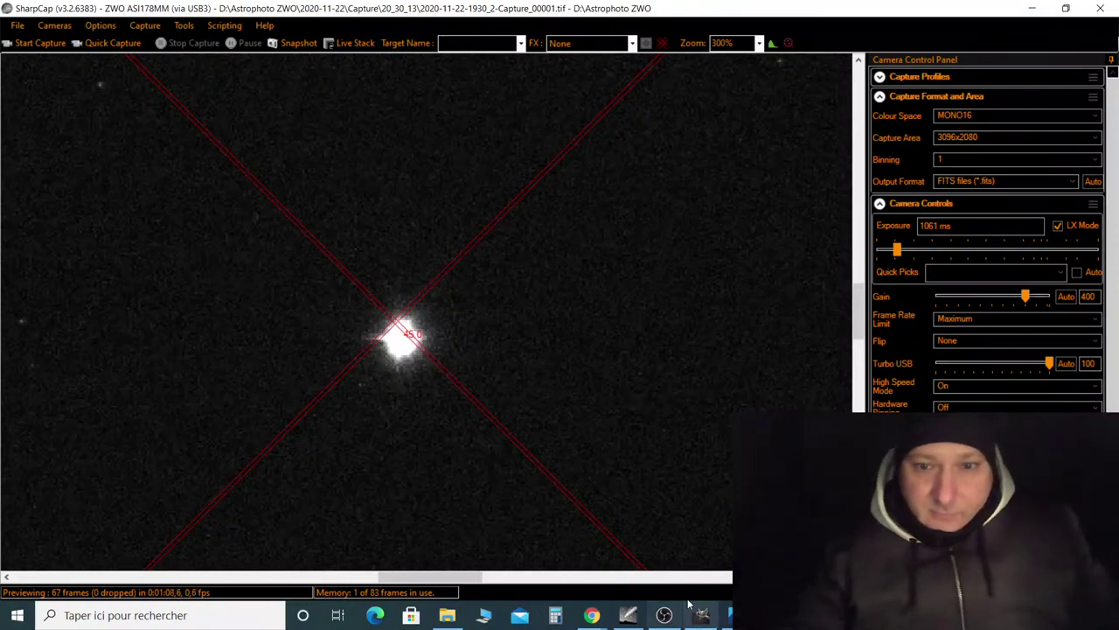
Set the preview zoom back to Auto, and synchronise the telescope on Alp Aur again in Cartes du Ciel.
click(758, 43)
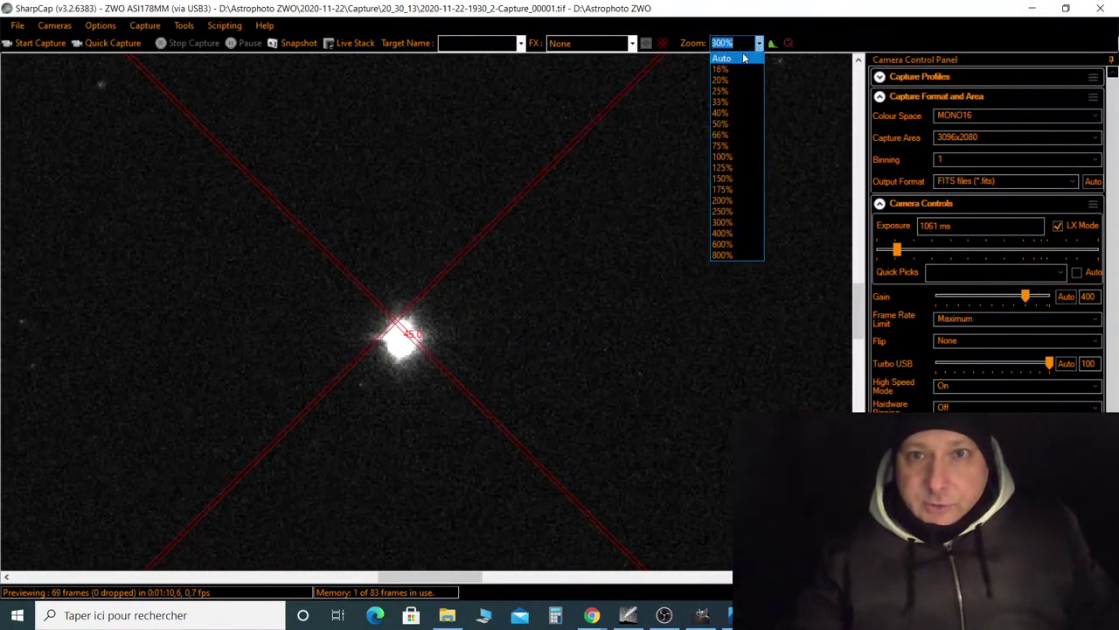
click(743, 53)
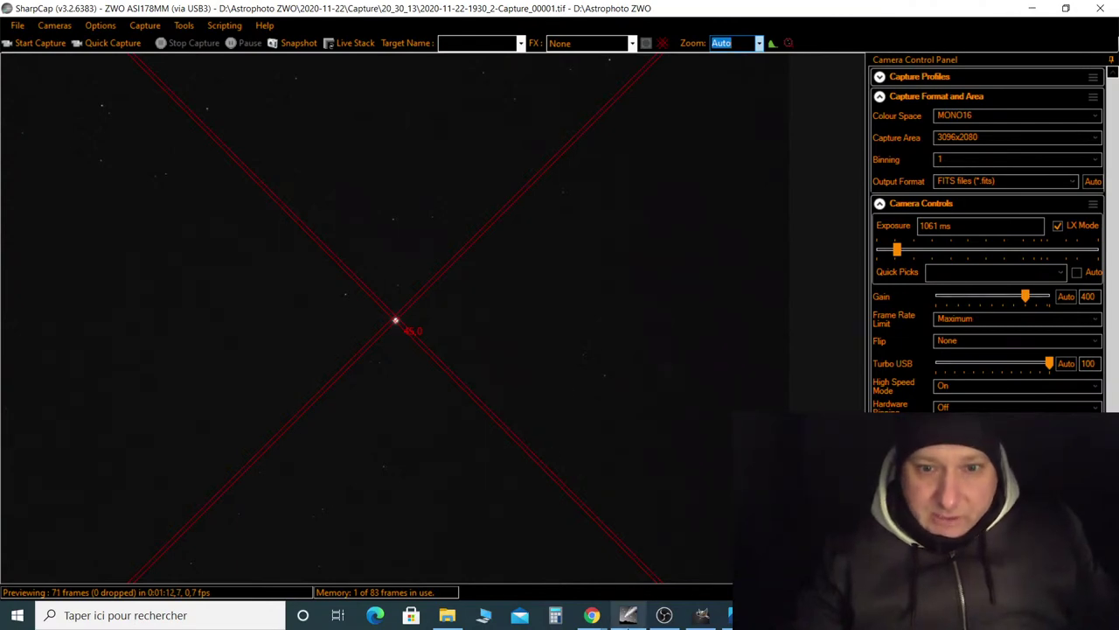
click(628, 615)
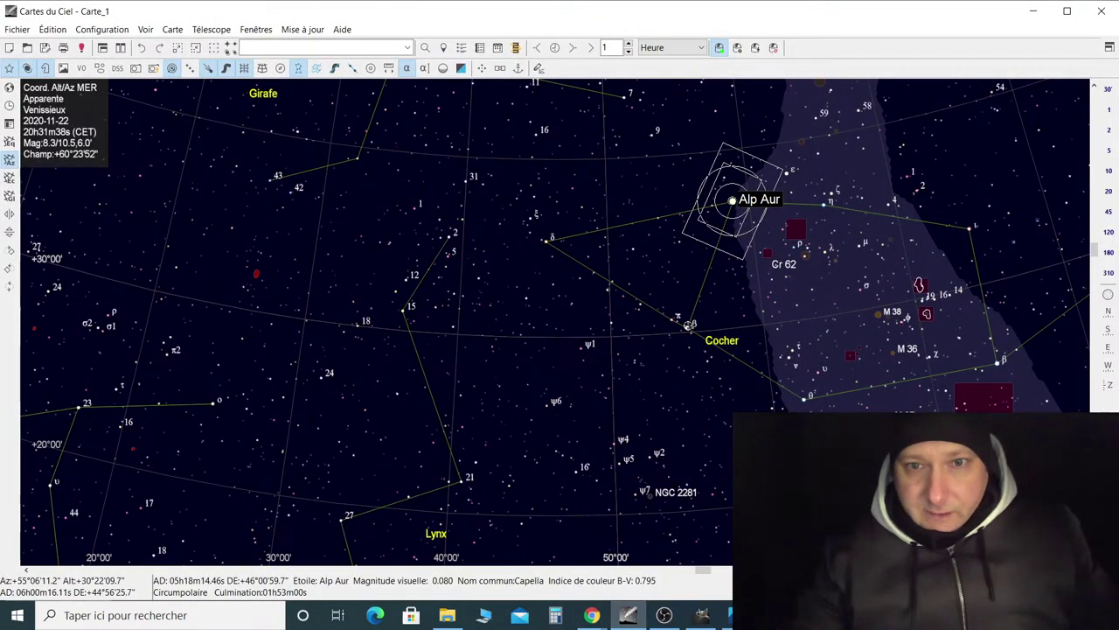
click(687, 329)
right_click(687, 329)
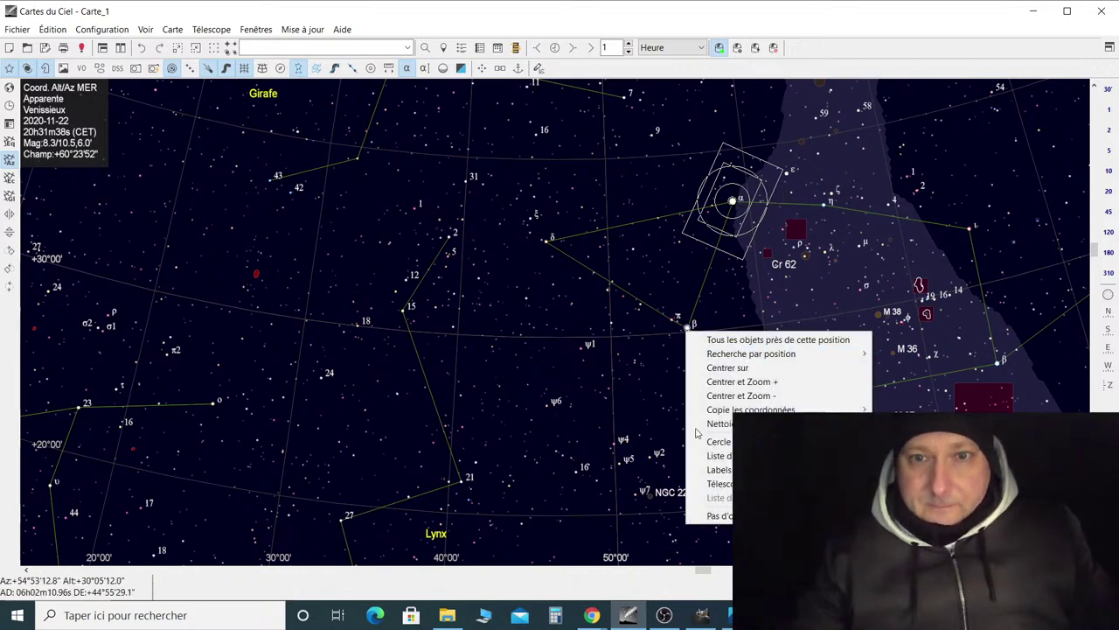
click(734, 200)
right_click(734, 200)
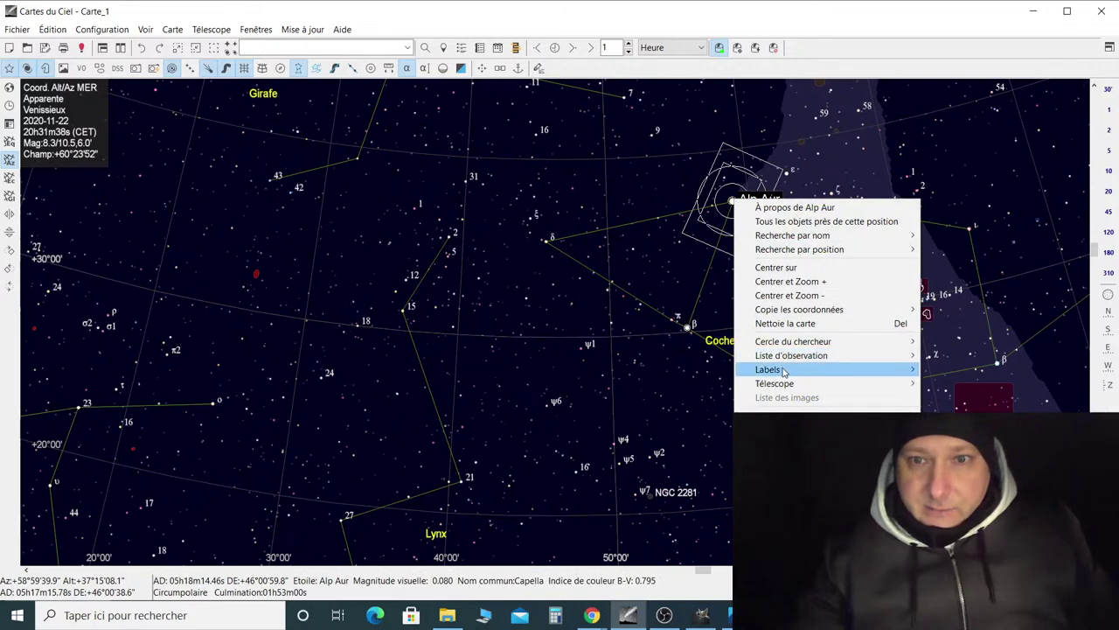
mouse_move(785, 387)
click(970, 425)
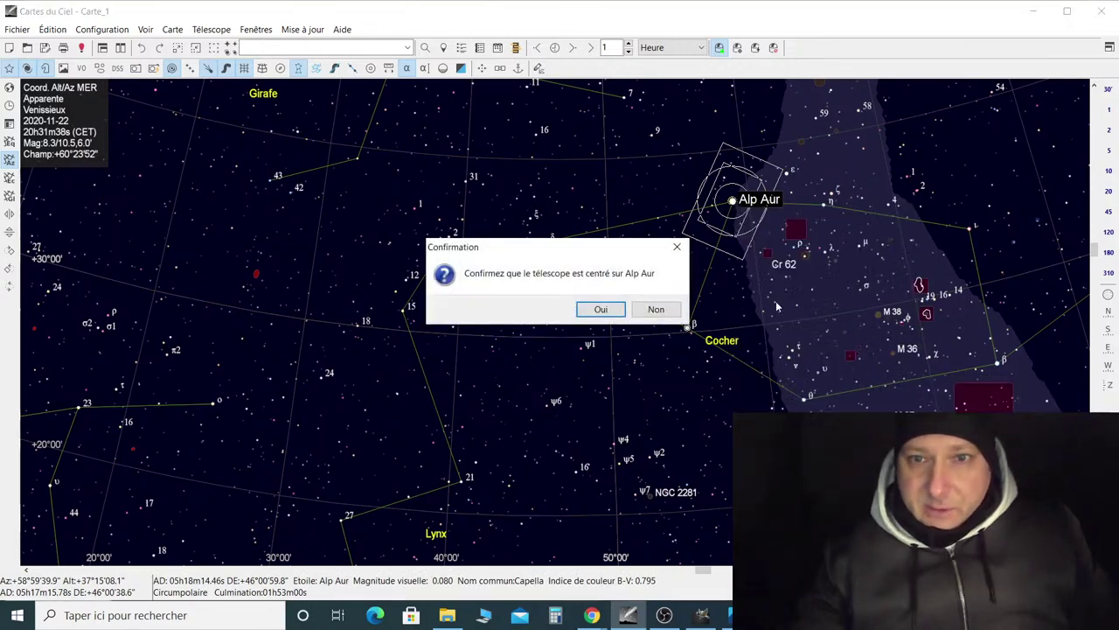
click(608, 310)
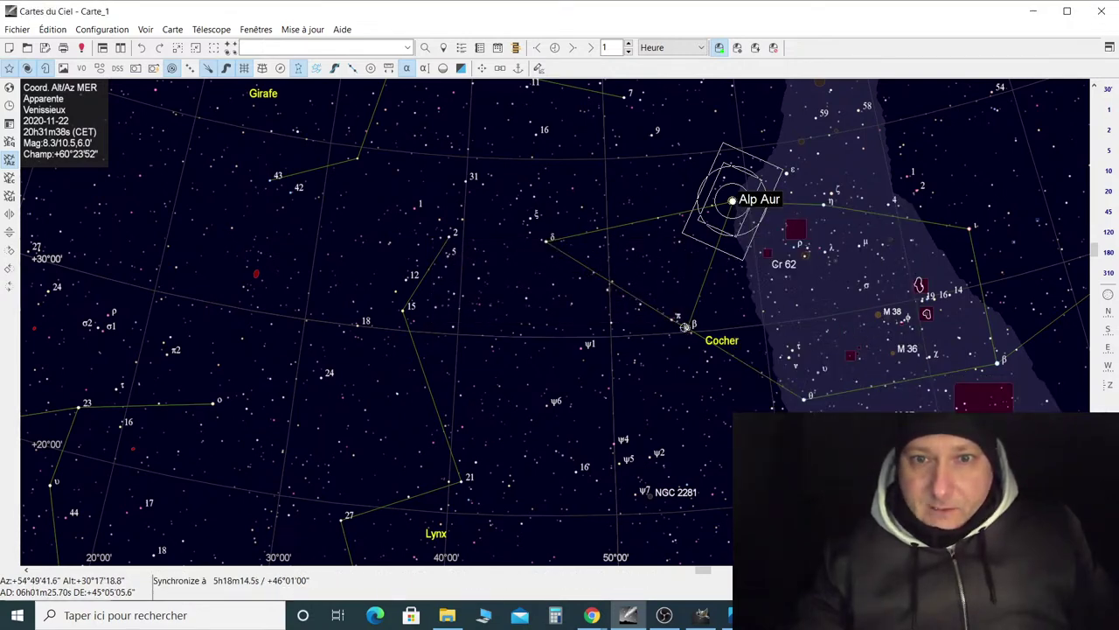
Send the telescope to Bet Aur in Cocher with a Goto, and check its centring in SharpCap's live view.
right_click(689, 327)
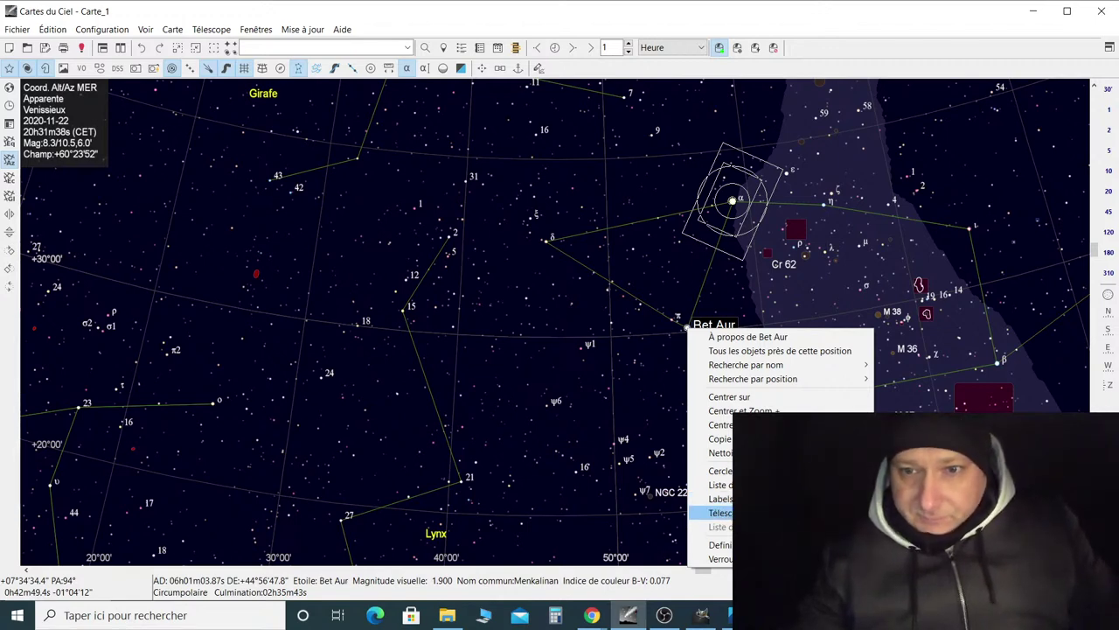
click(909, 513)
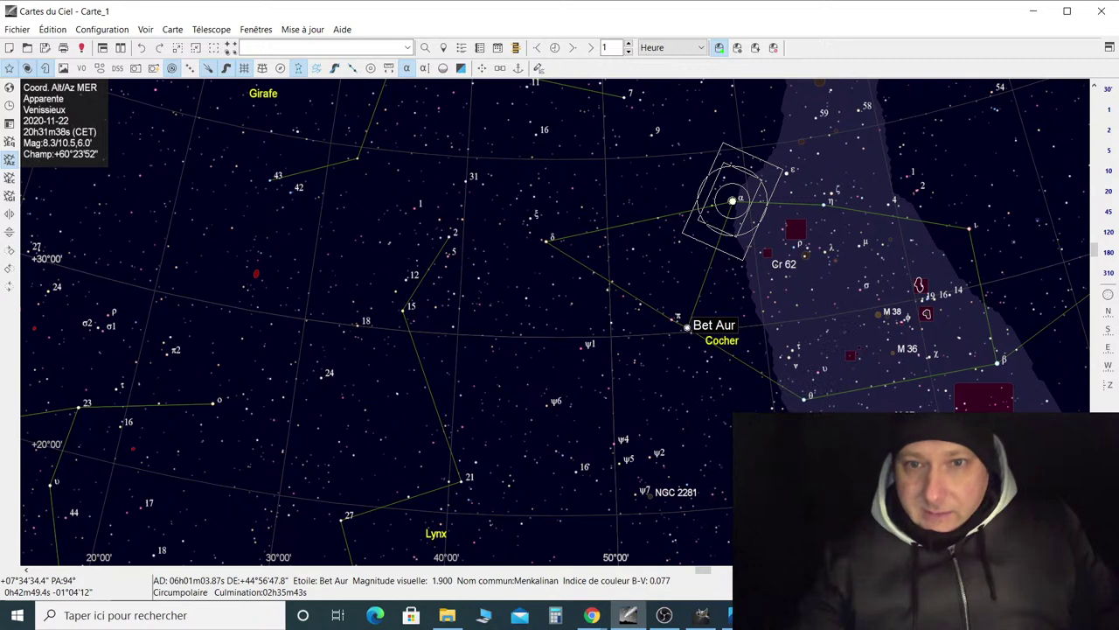
click(663, 615)
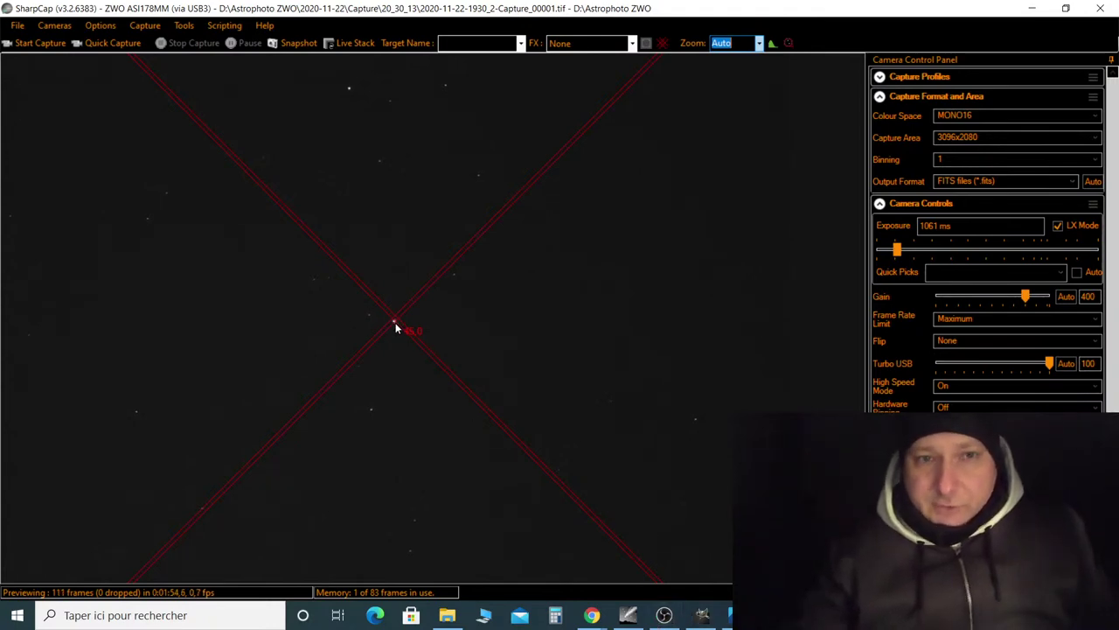
Examine the telescope's field around Bet Aur in Cartes du Ciel, and recheck the star's centring in SharpCap's live view.
click(592, 615)
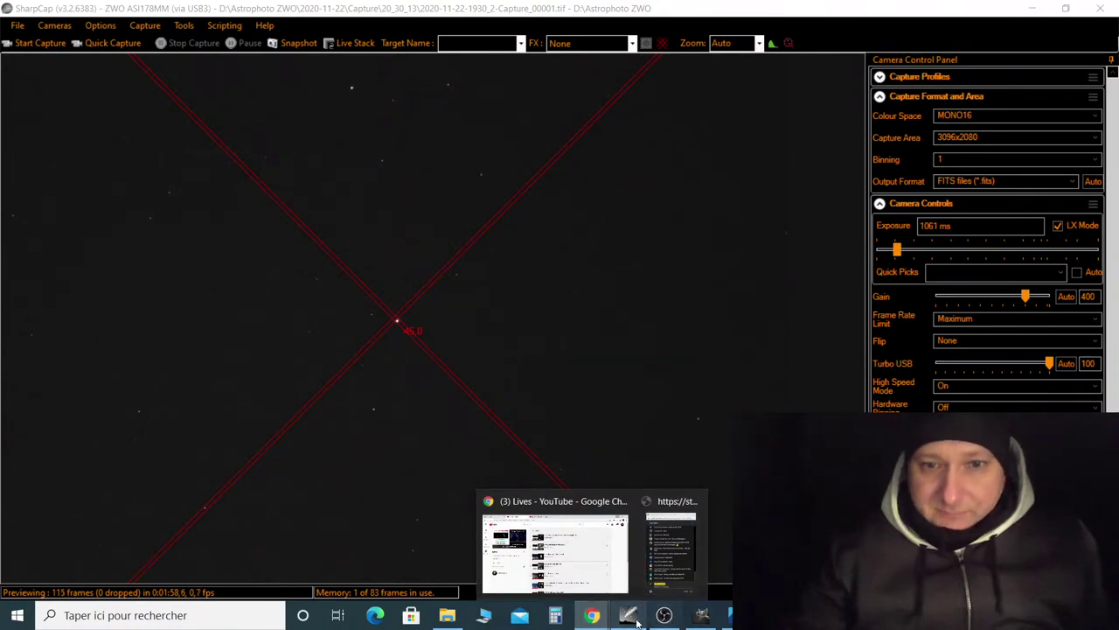
click(629, 615)
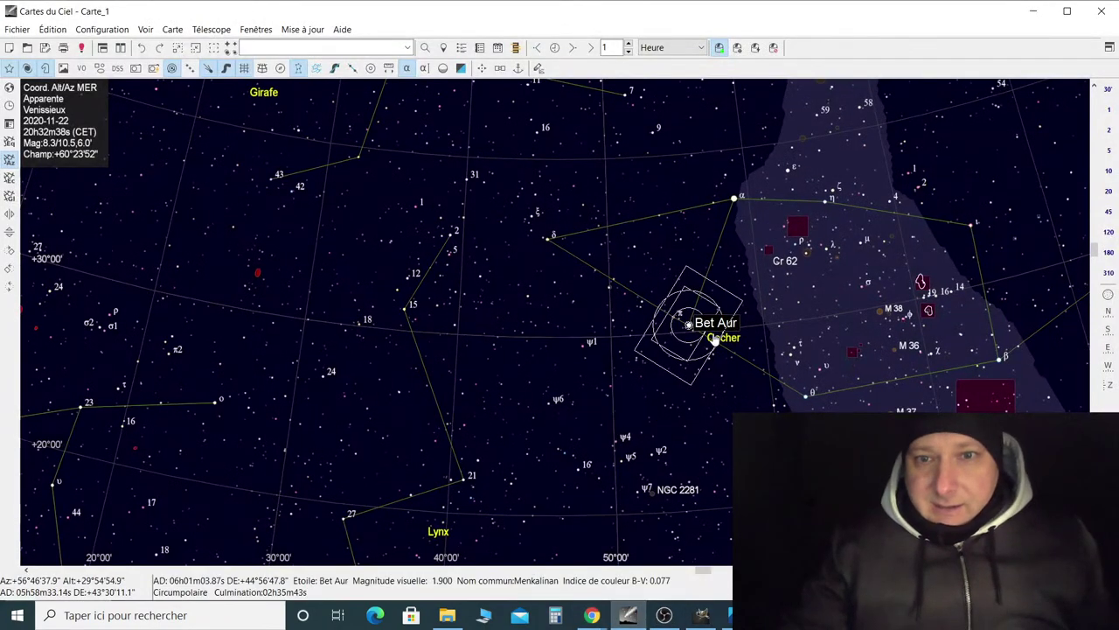
scroll(743, 373, up, 2)
scroll(1056, 179, up, 1)
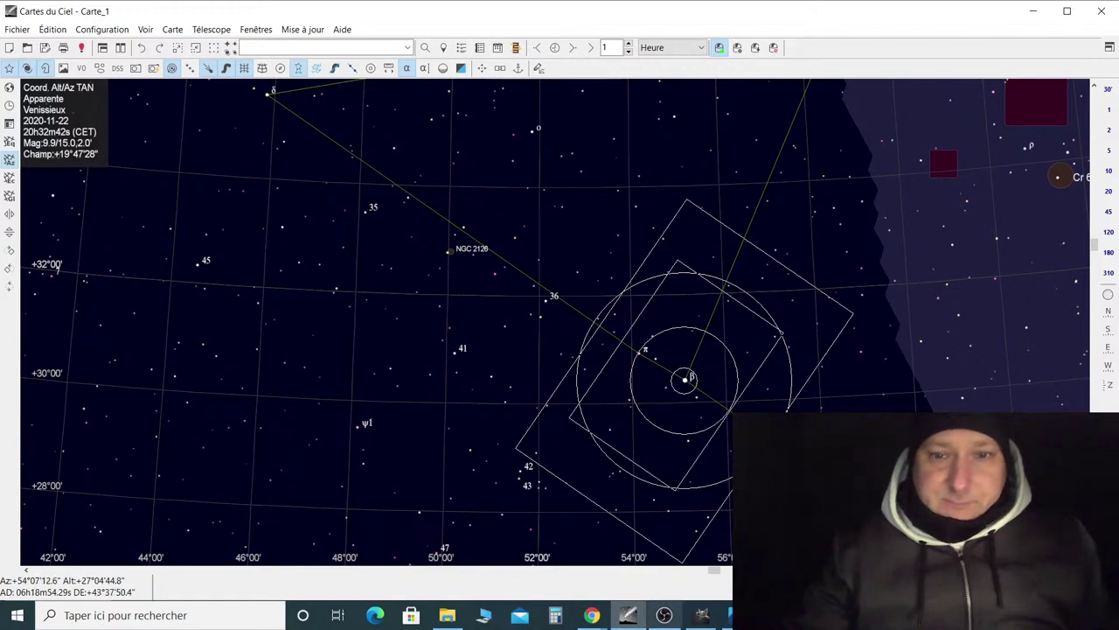
click(727, 615)
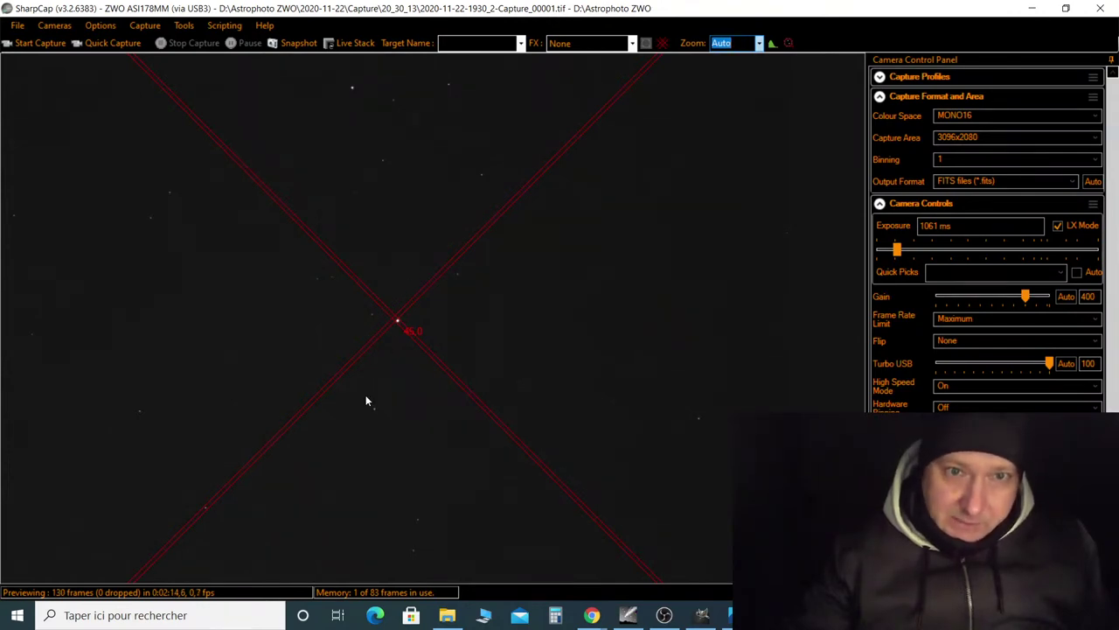
Return to Cartes du Ciel, locate the IC 1848 nebula above Cocher, and select the star HD237018 inside it with its available actions shown.
click(1032, 8)
scroll(678, 358, down, 5)
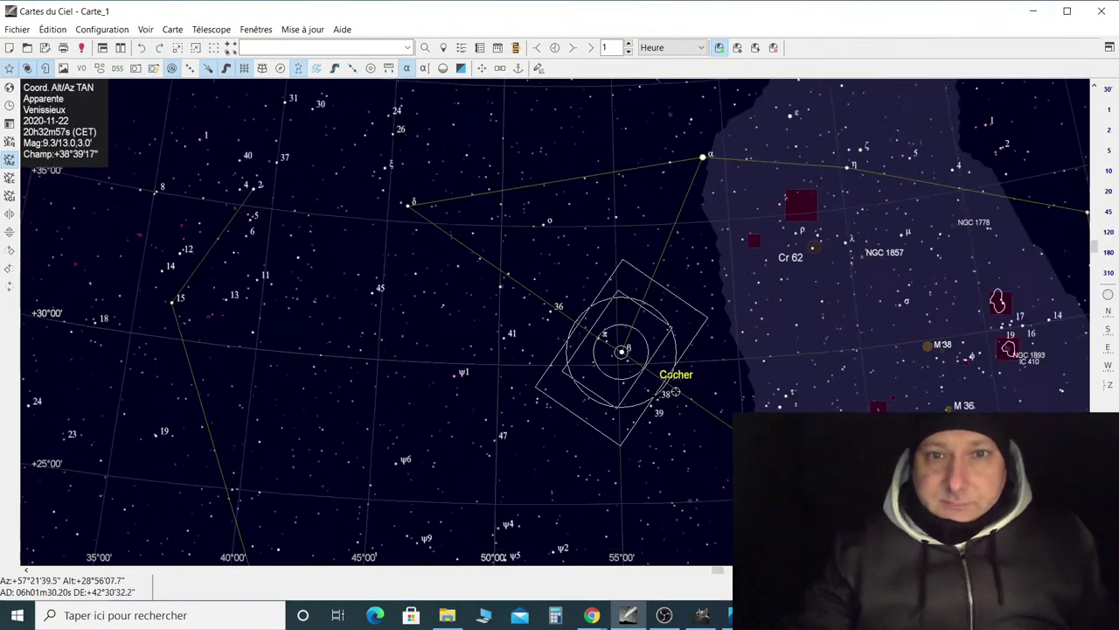
scroll(674, 390, down, 1)
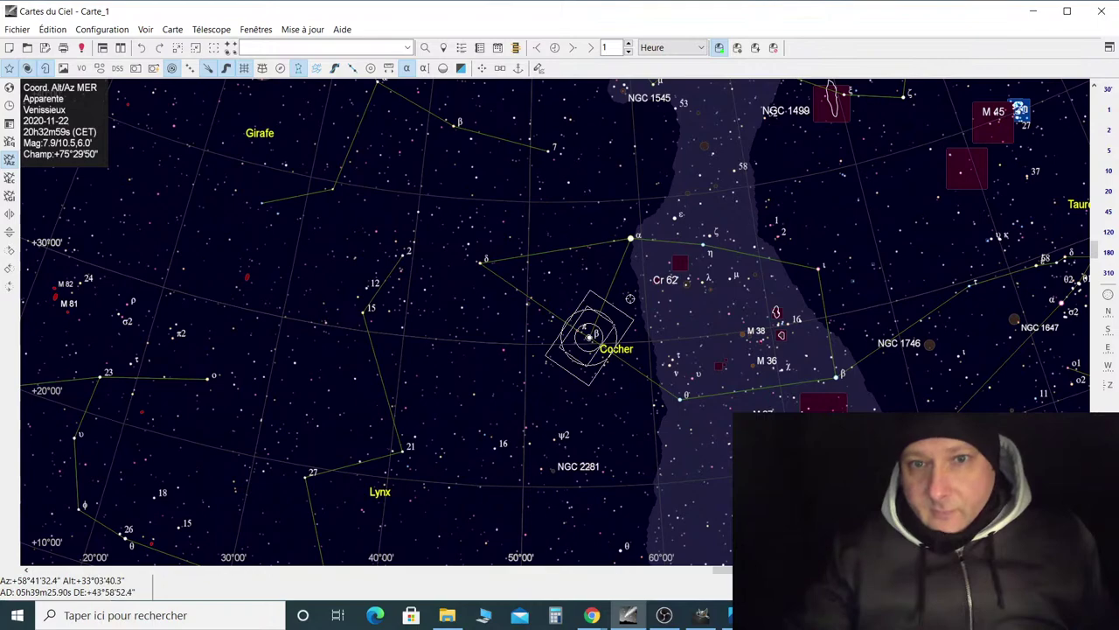
scroll(586, 217, down, 2)
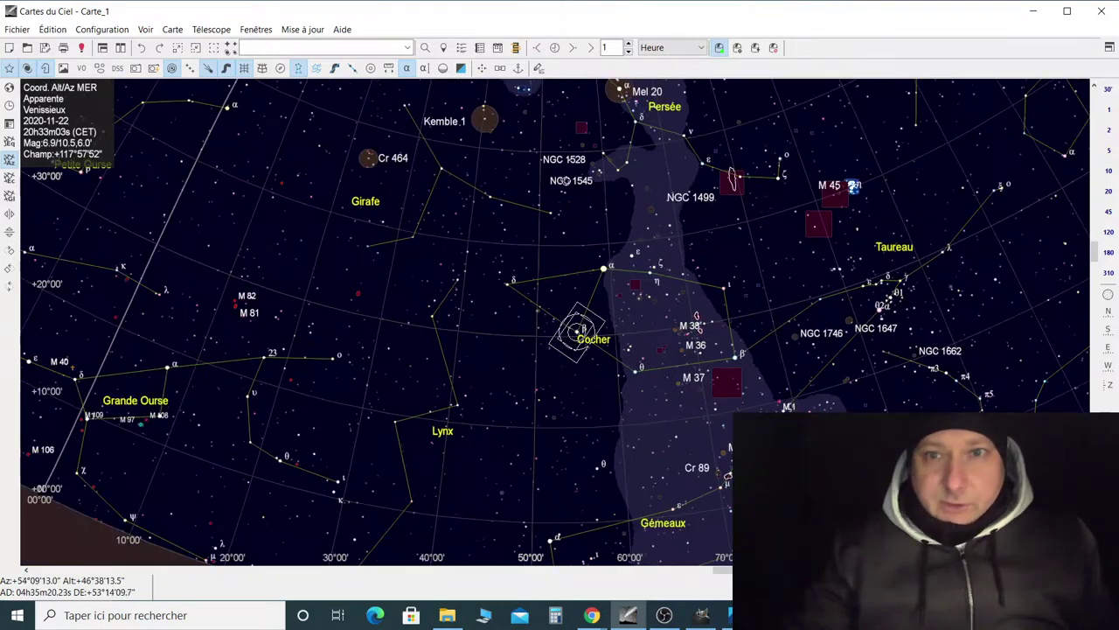
drag(556, 153, 479, 311)
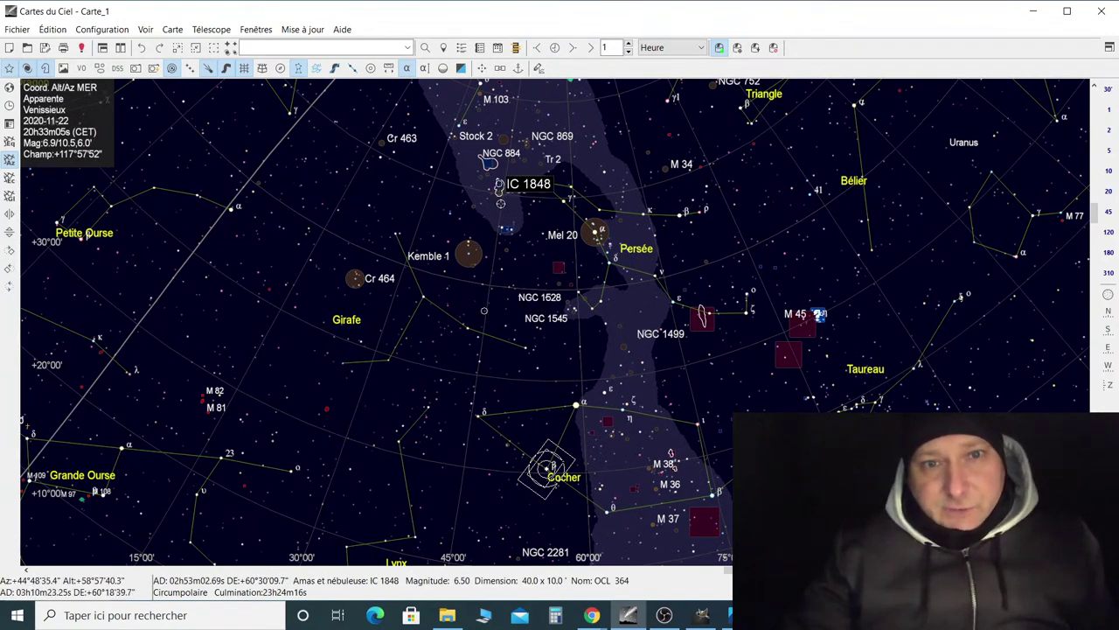
scroll(495, 203, up, 3)
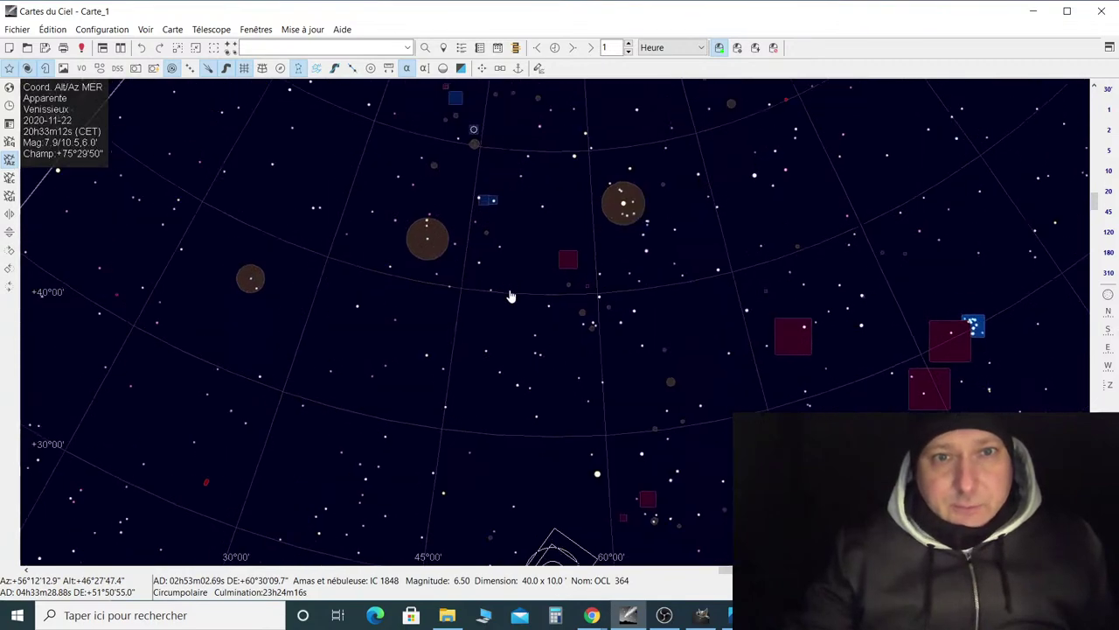
scroll(501, 319, up, 3)
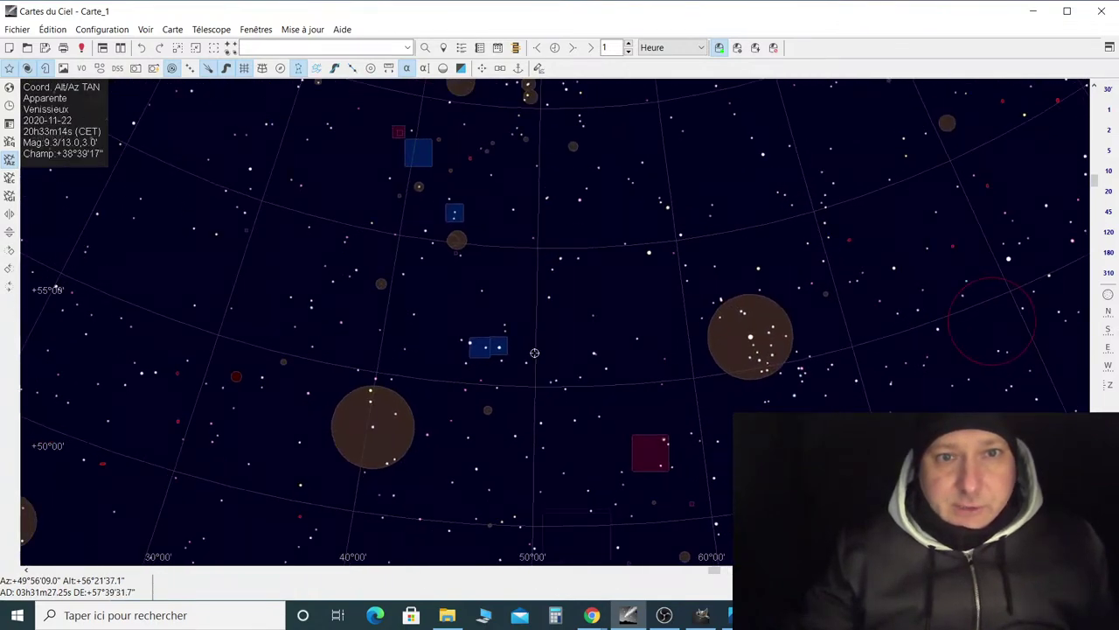
click(454, 222)
right_click(453, 222)
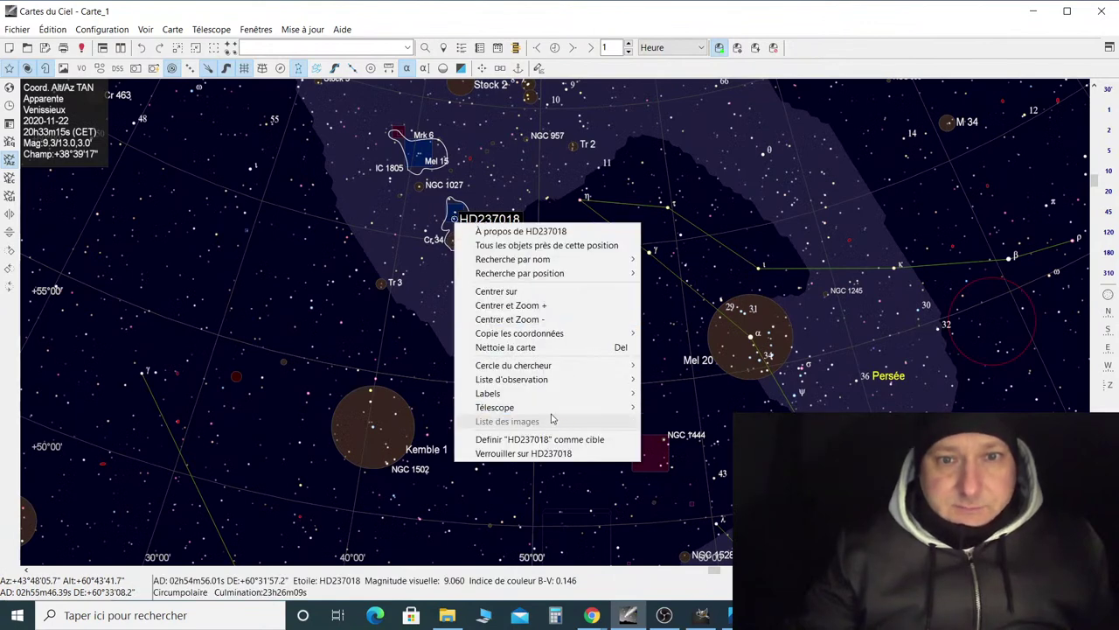